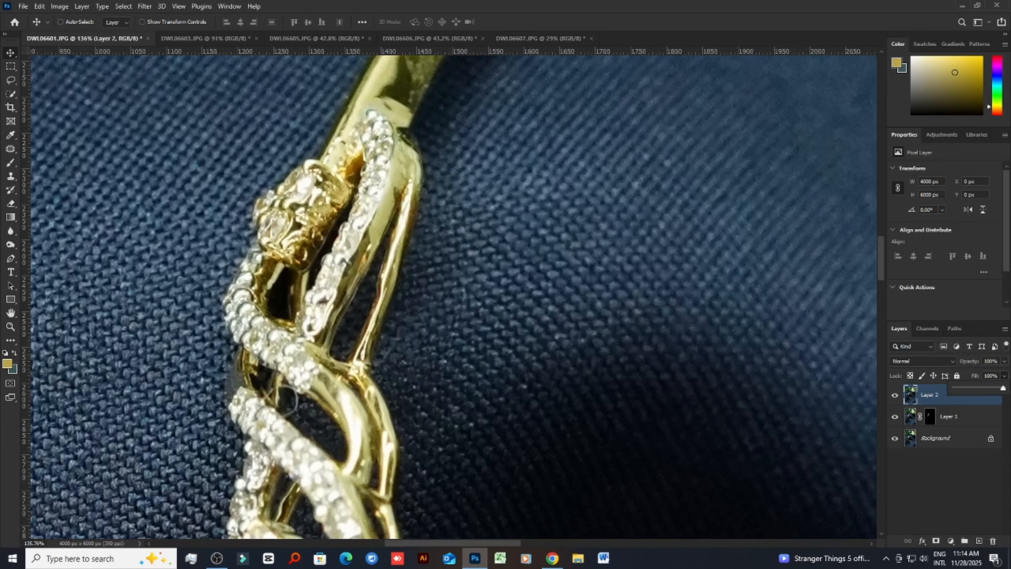
# Add a hide-all mask to Layer 2 and paint it white over the ornament's upper part and the fabric beside it
pyautogui.keyDown('alt'); pyautogui.click(937, 540); pyautogui.keyUp('alt')
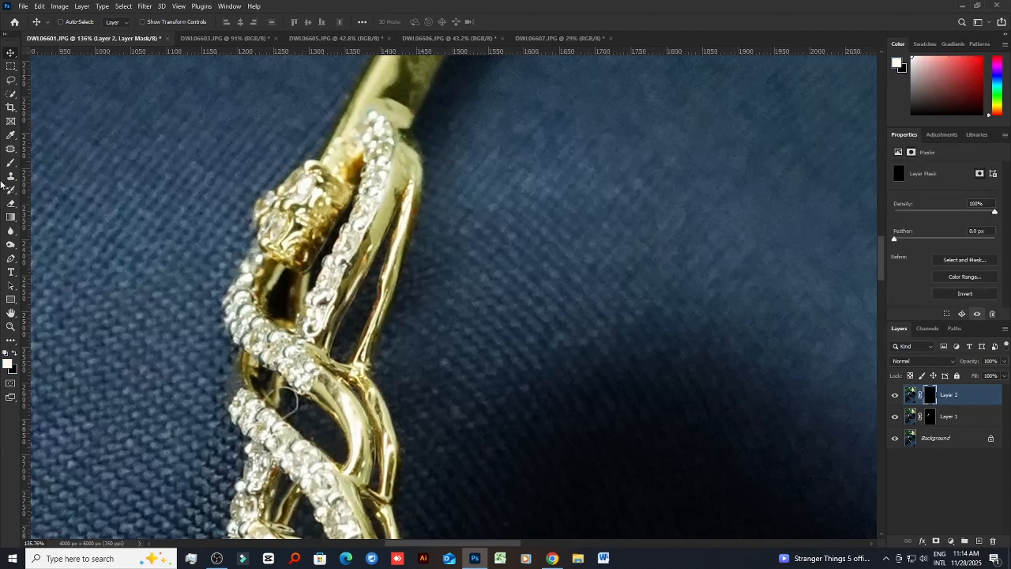
pyautogui.click(11, 163)
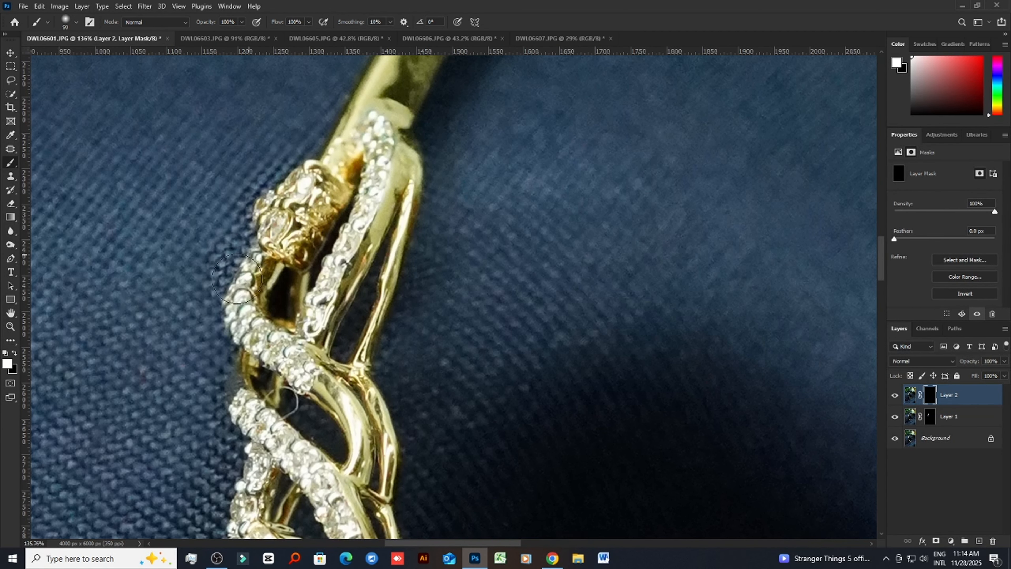
pyautogui.moveTo(339, 138)
pyautogui.mouseDown()
pyautogui.moveTo(382, 137)
pyautogui.moveTo(370, 140)
pyautogui.moveTo(388, 171)
pyautogui.moveTo(394, 255)
pyautogui.moveTo(417, 226)
pyautogui.moveTo(395, 334)
pyautogui.moveTo(451, 124)
pyautogui.moveTo(462, 300)
pyautogui.moveTo(397, 350)
pyautogui.moveTo(451, 446)
pyautogui.moveTo(501, 135)
pyautogui.moveTo(501, 357)
pyautogui.mouseUp()
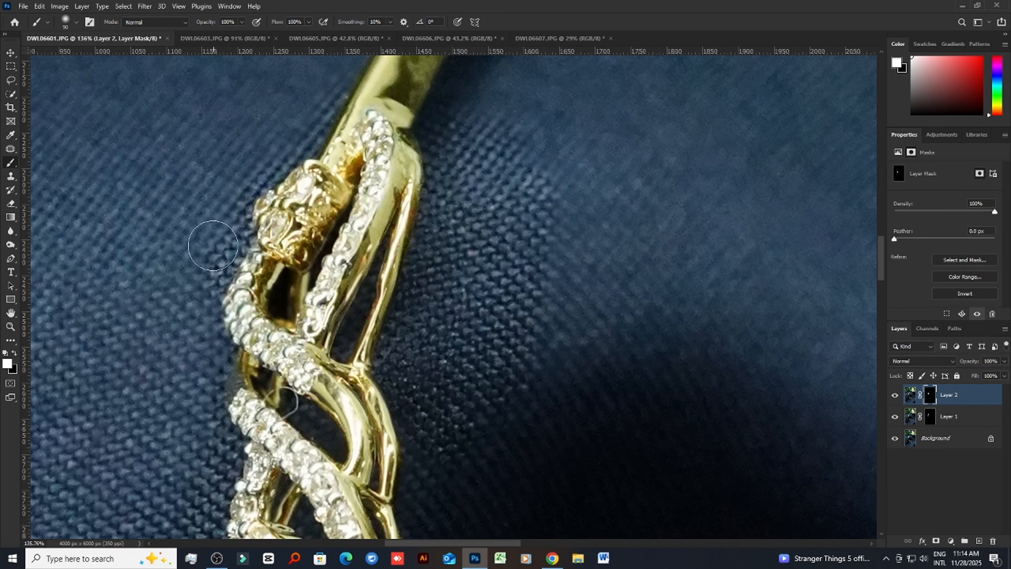
pyautogui.moveTo(213, 246)
pyautogui.mouseDown()
pyautogui.moveTo(231, 326)
pyautogui.moveTo(249, 300)
pyautogui.moveTo(218, 309)
pyautogui.moveTo(219, 320)
pyautogui.mouseUp()
pyautogui.hotkey('ctrl', 'z')
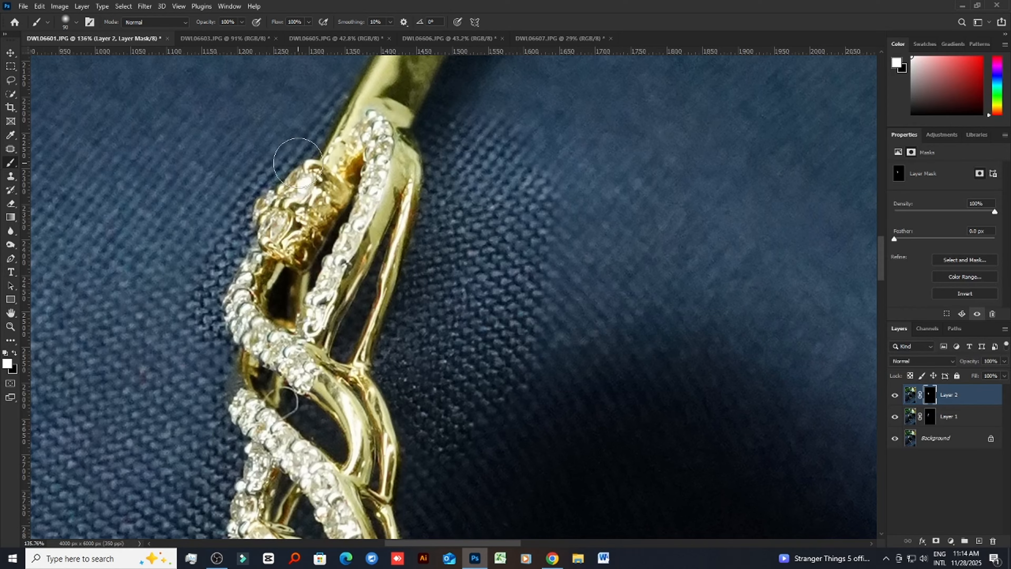
# Extend the white painting on Layer 2's mask over the fabric left of the ornament's upper twist
pyautogui.scroll(-3, 298, 162)
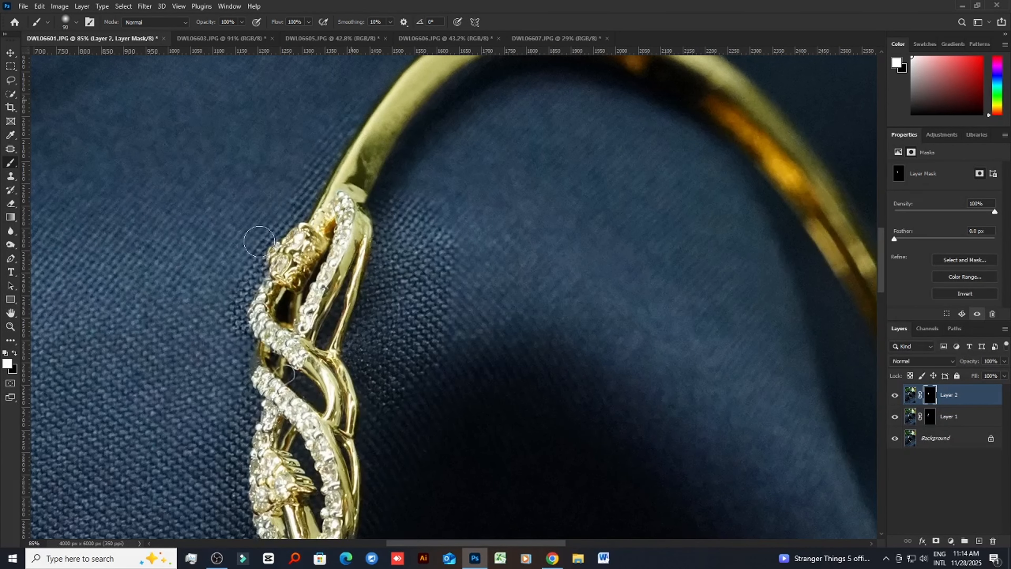
pyautogui.scroll(-2, 306, 175)
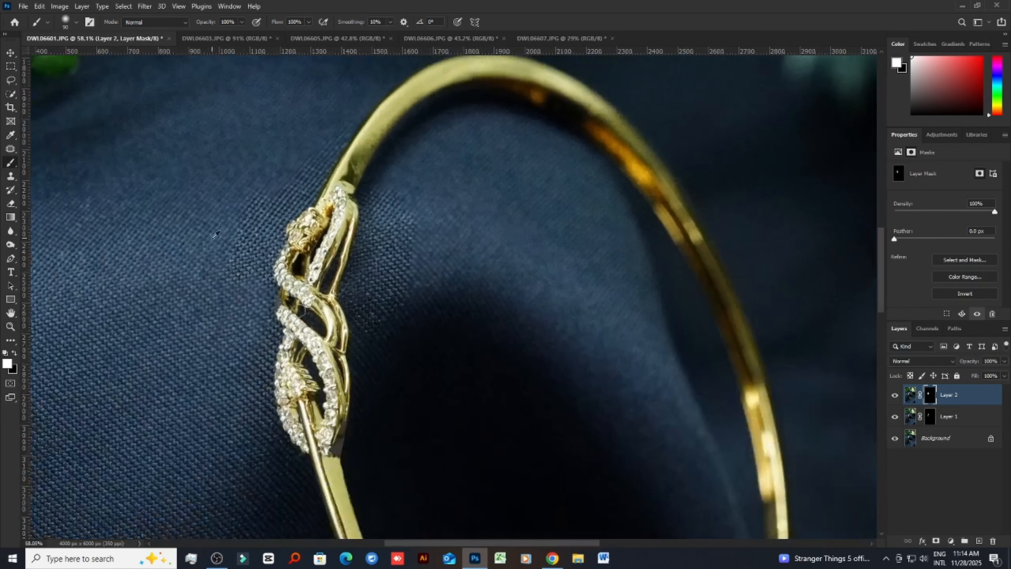
pyautogui.scroll(3, 215, 235)
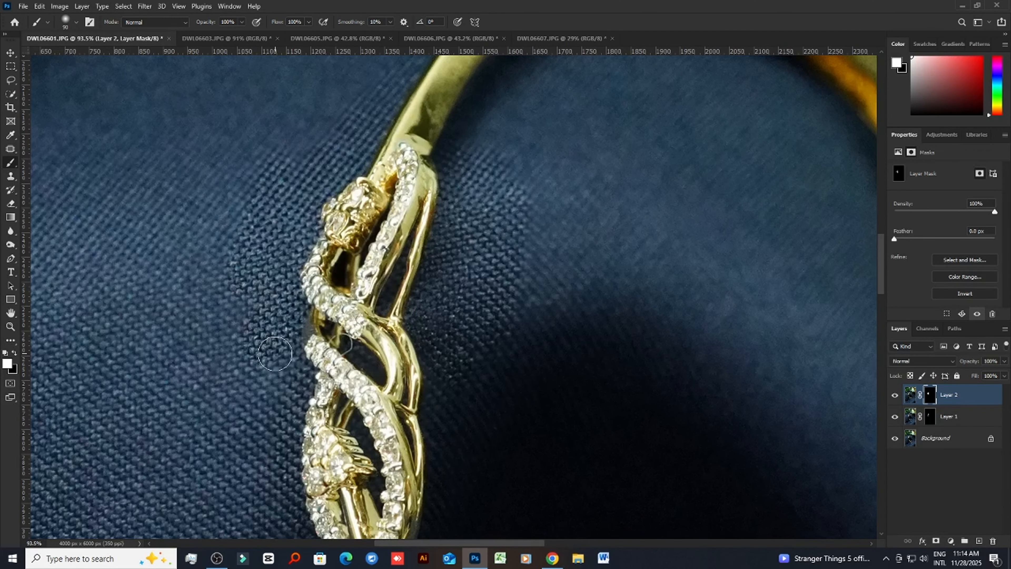
pyautogui.moveTo(275, 353)
pyautogui.mouseDown()
pyautogui.moveTo(297, 373)
pyautogui.moveTo(274, 414)
pyautogui.moveTo(267, 316)
pyautogui.moveTo(239, 298)
pyautogui.moveTo(223, 310)
pyautogui.moveTo(258, 195)
pyautogui.mouseUp()
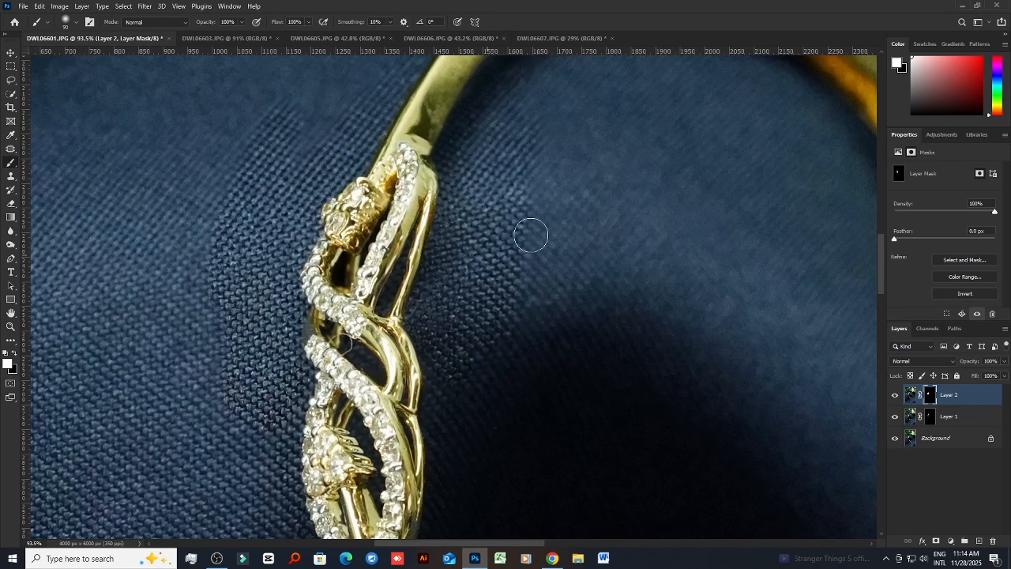
# Paint Layer 2's mask white over the fabric right of the ornament and beside its lower left edge
pyautogui.scroll(-3, 533, 232)
pyautogui.scroll(2, 458, 334)
pyautogui.moveTo(390, 261); pyautogui.dragTo(403, 357)
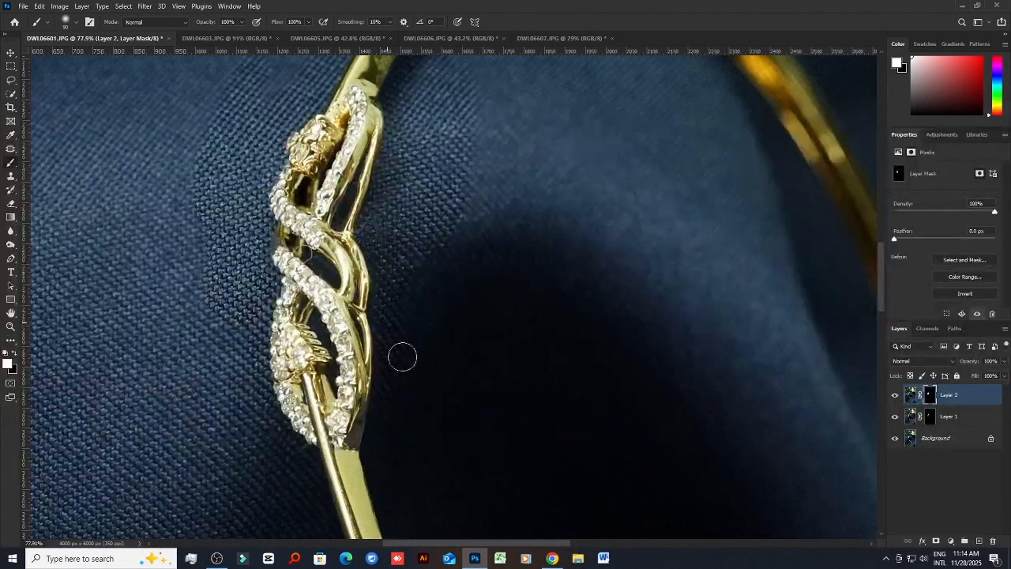
pyautogui.moveTo(493, 89); pyautogui.dragTo(473, 315)
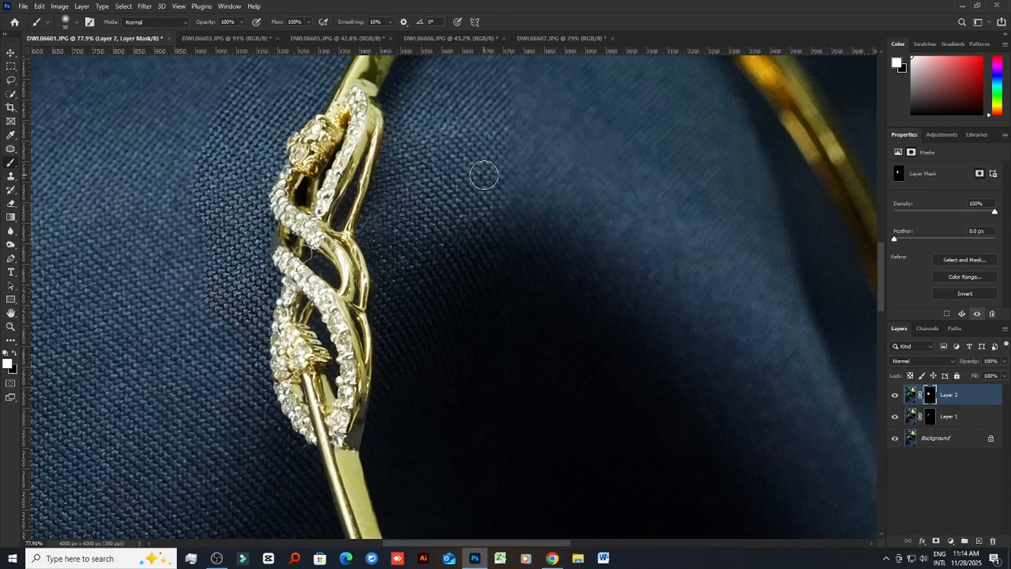
pyautogui.moveTo(227, 394)
pyautogui.mouseDown()
pyautogui.moveTo(239, 314)
pyautogui.moveTo(261, 278)
pyautogui.moveTo(251, 352)
pyautogui.moveTo(262, 442)
pyautogui.moveTo(250, 347)
pyautogui.mouseUp()
pyautogui.scroll(3, 244, 271)
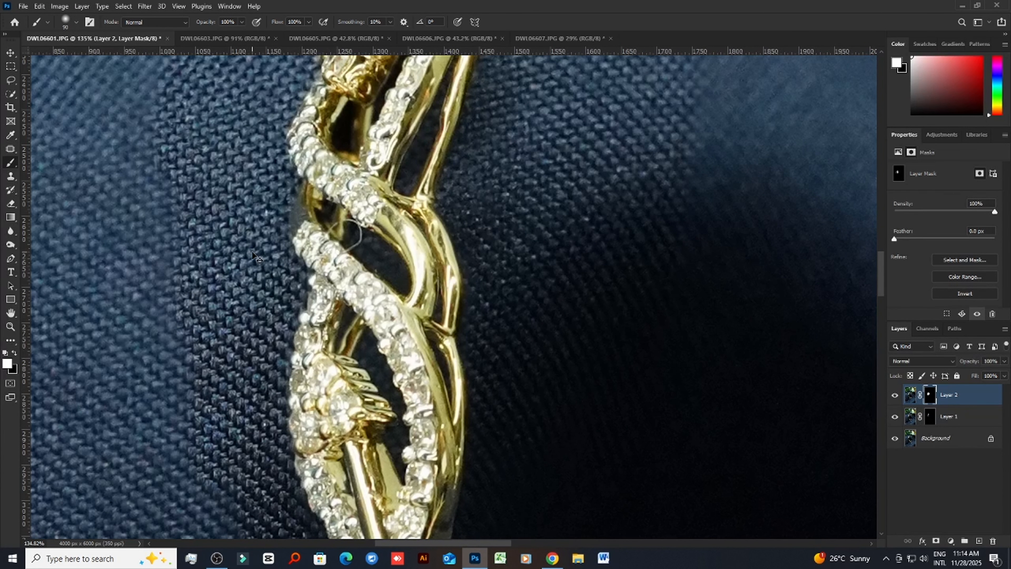
# Switch the brush to gray, vary its size, and blend the outer edges of the revealed fabric on Layer 2's mask
pyautogui.scroll(-3, 256, 301)
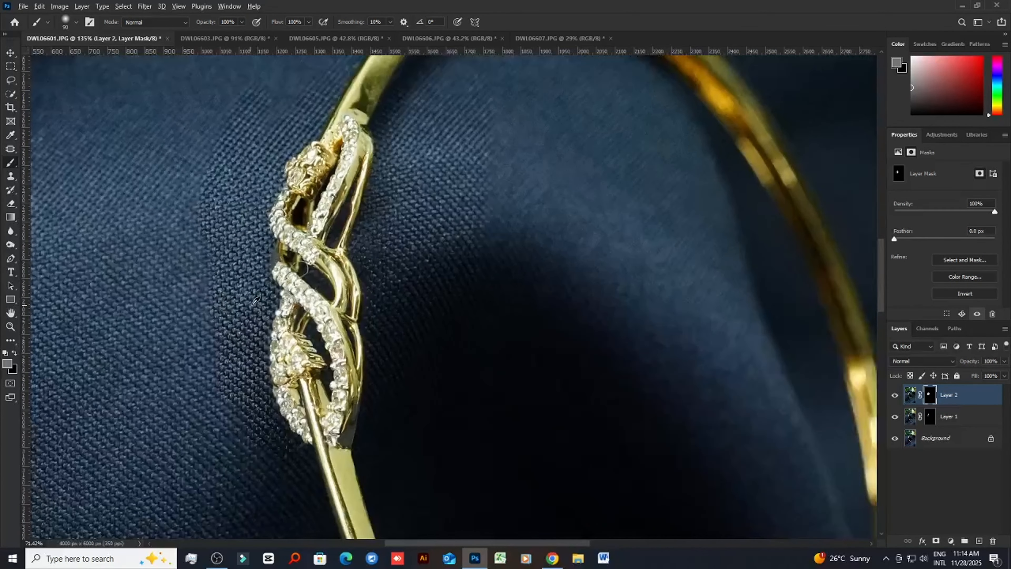
pyautogui.scroll(-2, 256, 300)
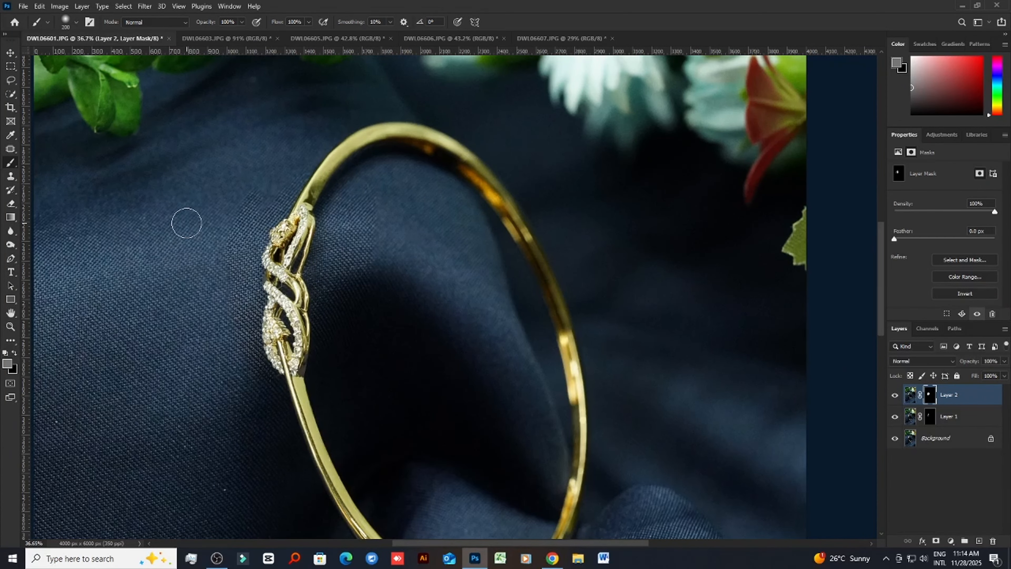
pyautogui.press(']')
pyautogui.press(']')
pyautogui.press(']')
pyautogui.press('[')
pyautogui.press('[')
pyautogui.press('[')
pyautogui.press('[')
pyautogui.press('[')
pyautogui.press('[')
pyautogui.press('[')
pyautogui.press('[')
pyautogui.press('[')
pyautogui.click(10, 53)
# Examine the mask blending around the bracelet's ornament, upper band and lower pin, close up and in the whole picture
pyautogui.scroll(9, 275, 238)
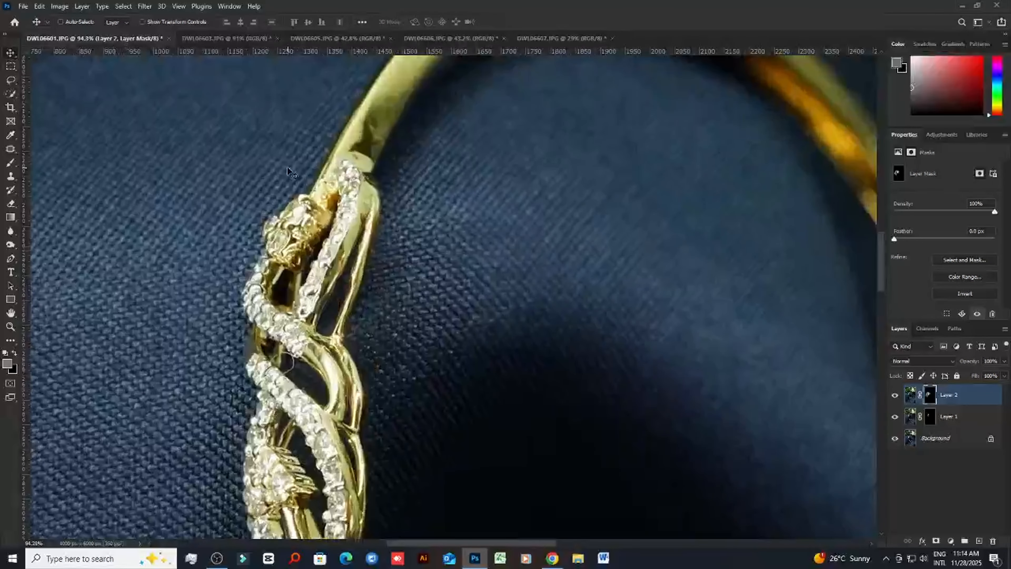
pyautogui.scroll(-3, 330, 203)
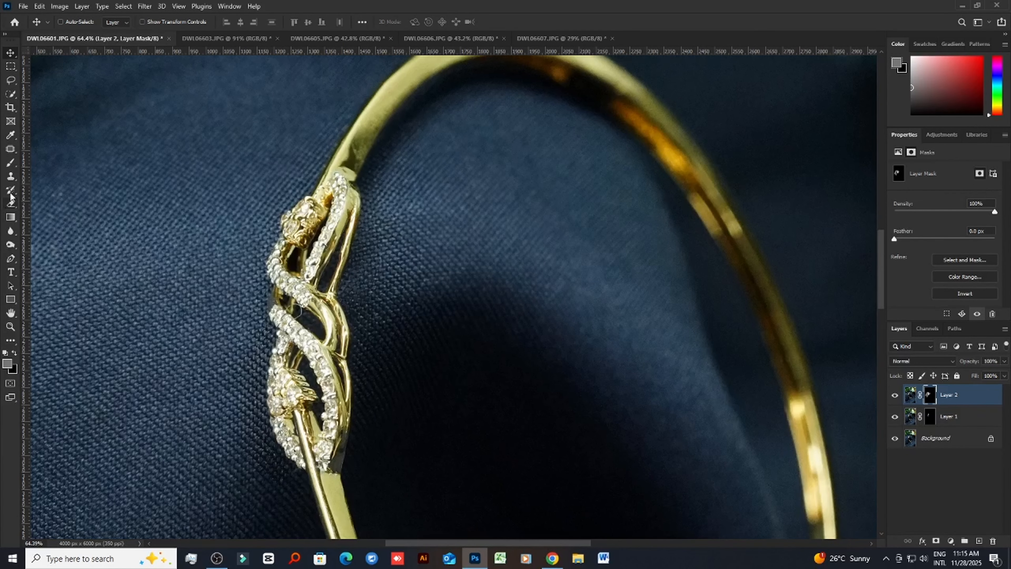
pyautogui.click(11, 162)
pyautogui.scroll(3, 330, 229)
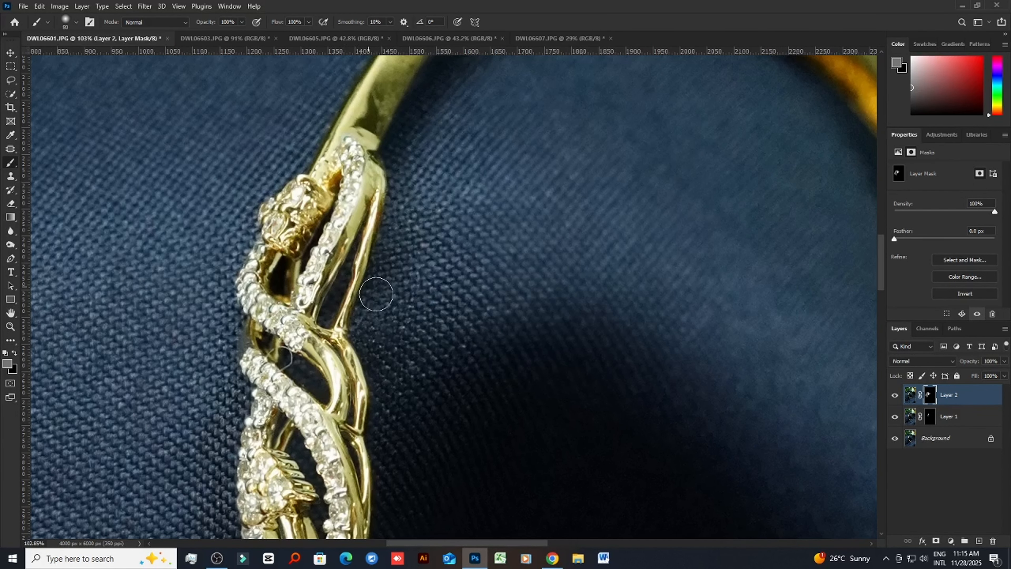
pyautogui.scroll(-3, 331, 290)
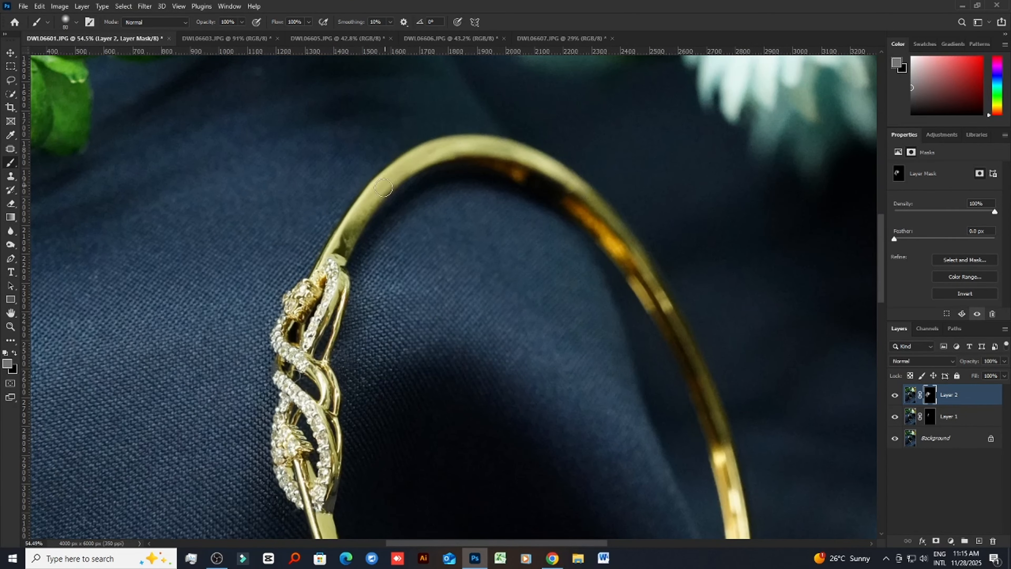
pyautogui.click(10, 53)
pyautogui.scroll(-3, 384, 354)
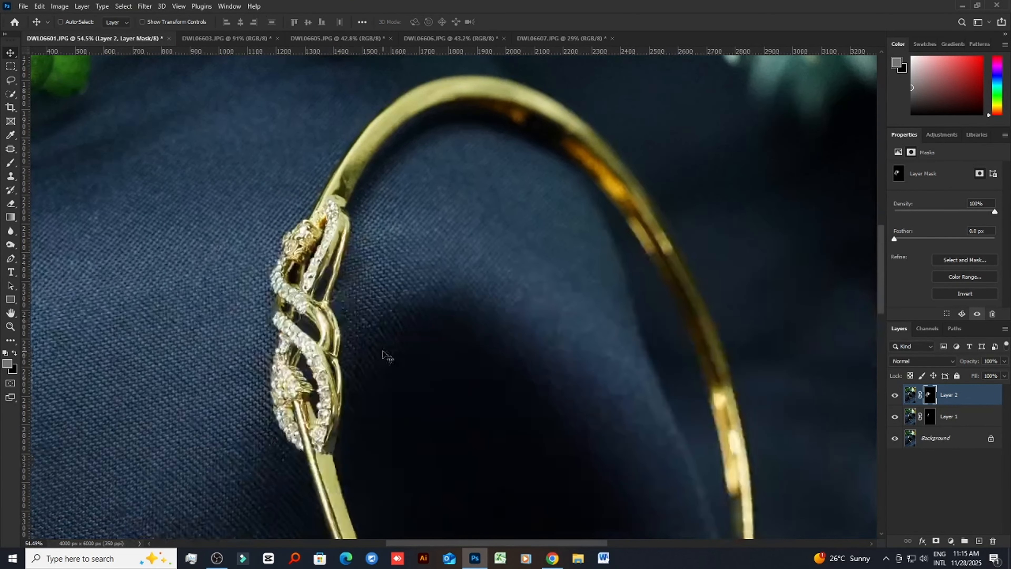
pyautogui.scroll(3, 341, 407)
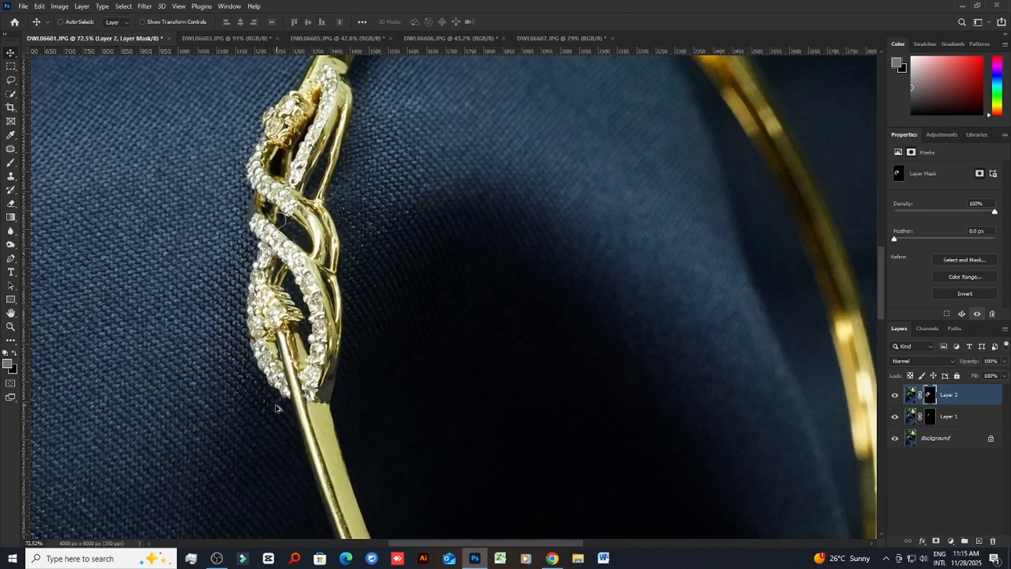
pyautogui.scroll(4, 281, 334)
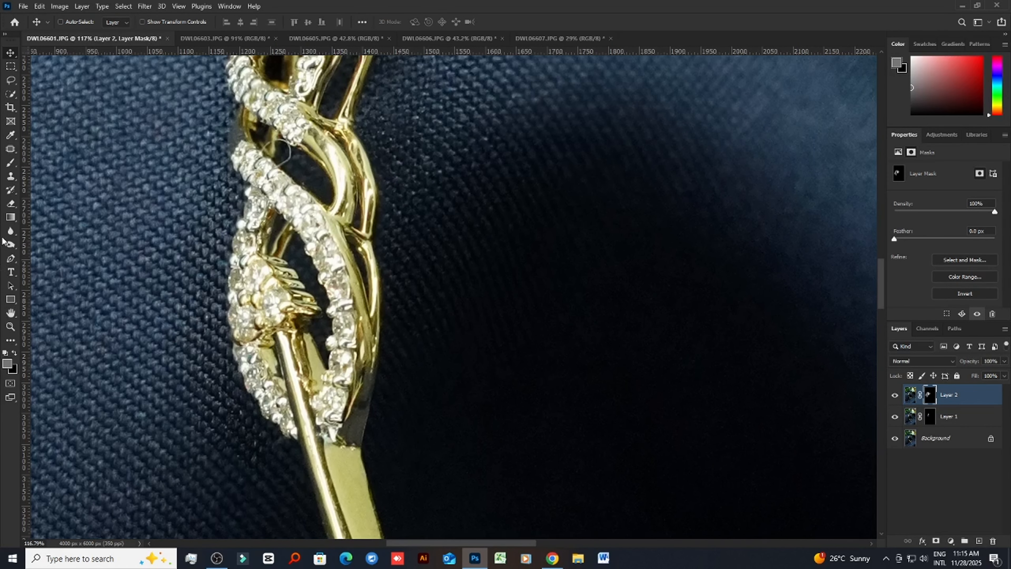
pyautogui.click(11, 165)
pyautogui.click(264, 294)
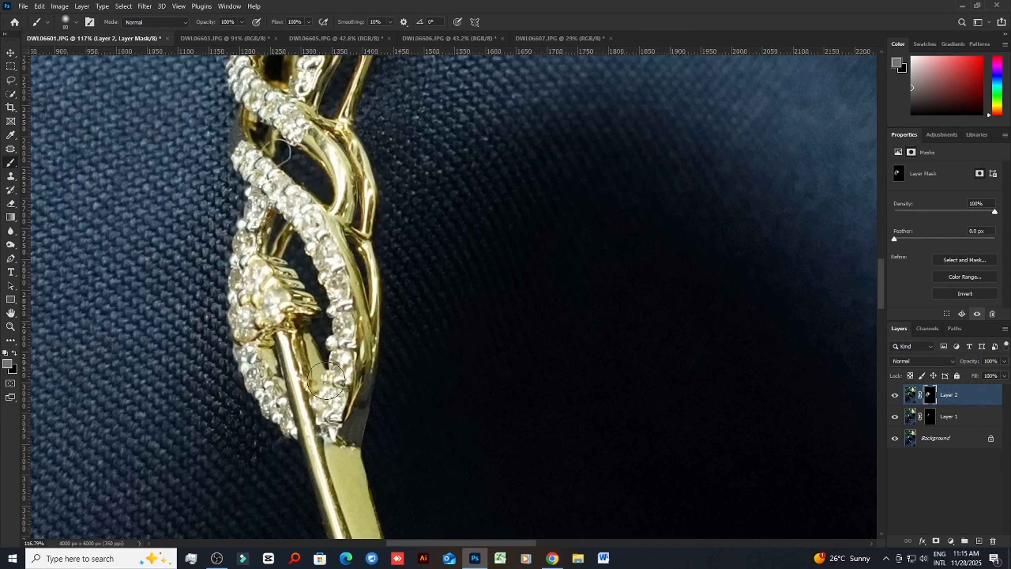
pyautogui.click(6, 52)
pyautogui.scroll(-10, 305, 56)
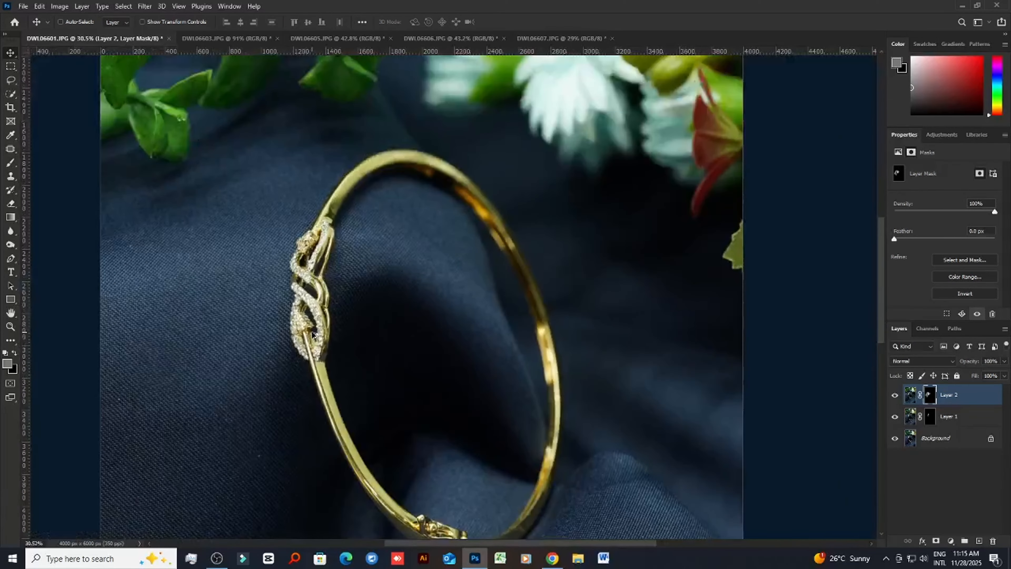
# Compare the bracelet's focus in DWL06605, DWL06606 and DWL06607 with the blended image in DWL06601
pyautogui.click(304, 36)
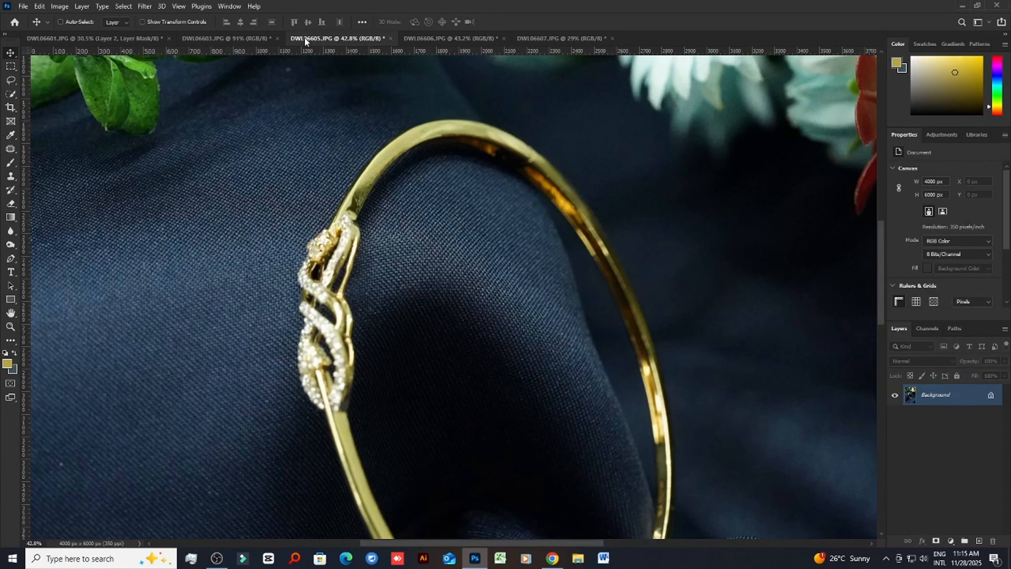
pyautogui.scroll(3, 403, 198)
pyautogui.scroll(-3, 405, 196)
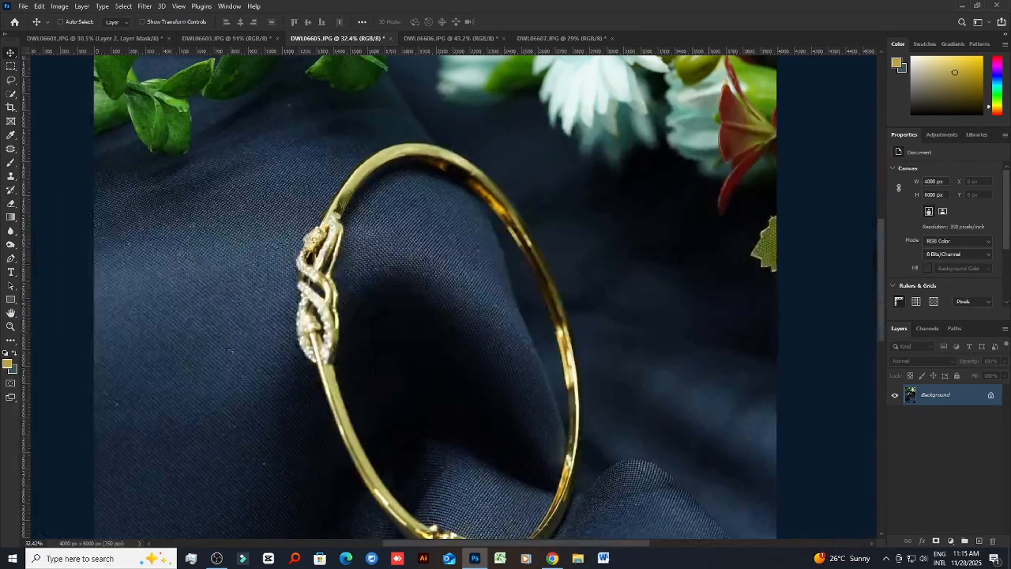
pyautogui.scroll(3, 355, 288)
pyautogui.scroll(-3, 338, 293)
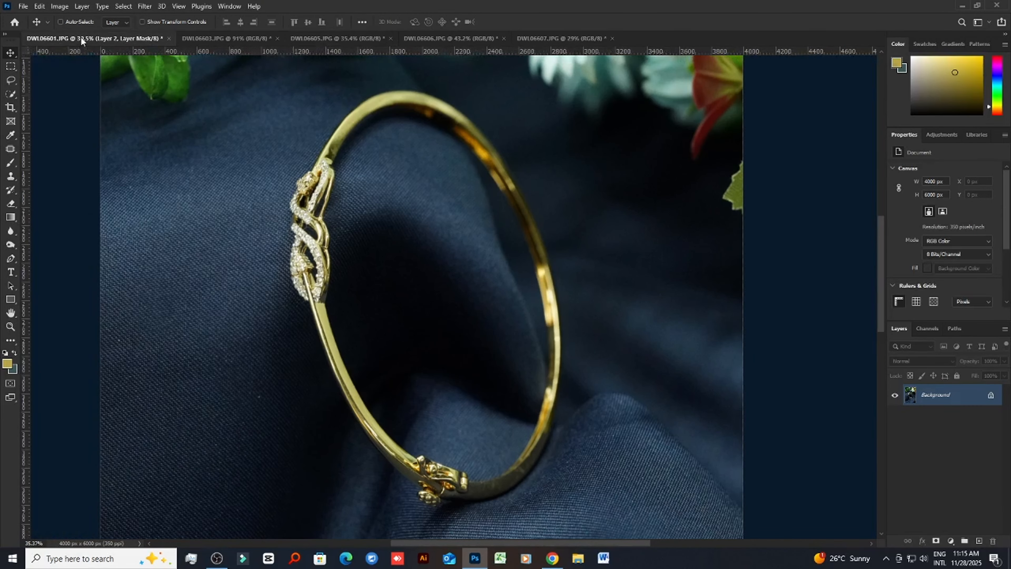
pyautogui.click(81, 36)
pyautogui.scroll(3, 452, 297)
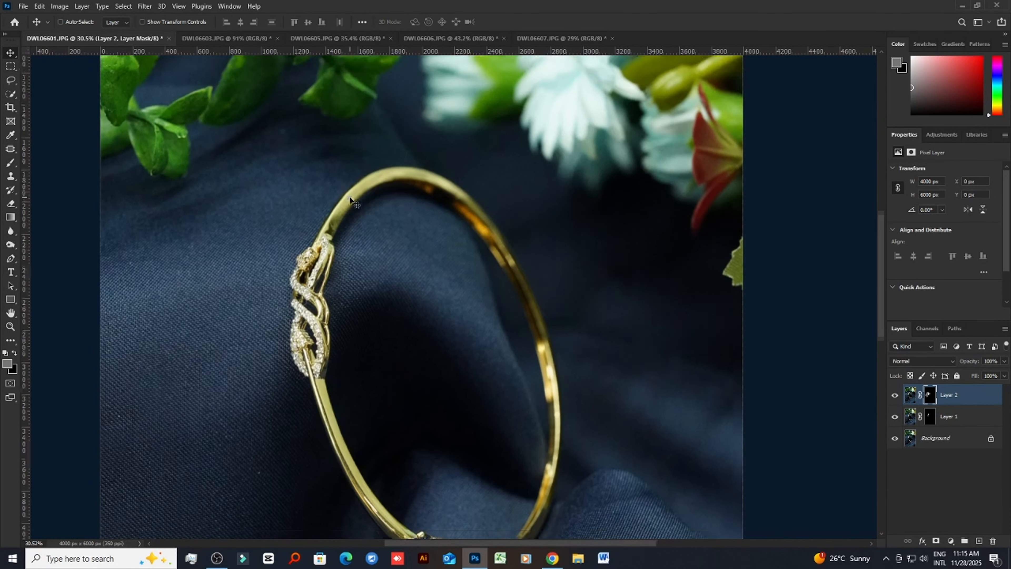
pyautogui.click(417, 40)
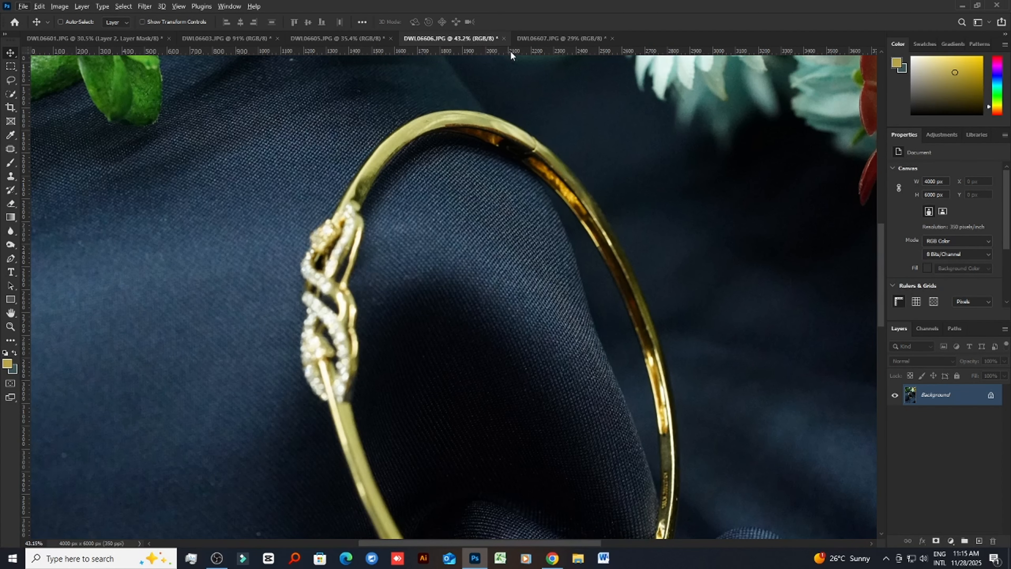
pyautogui.click(557, 37)
pyautogui.click(354, 40)
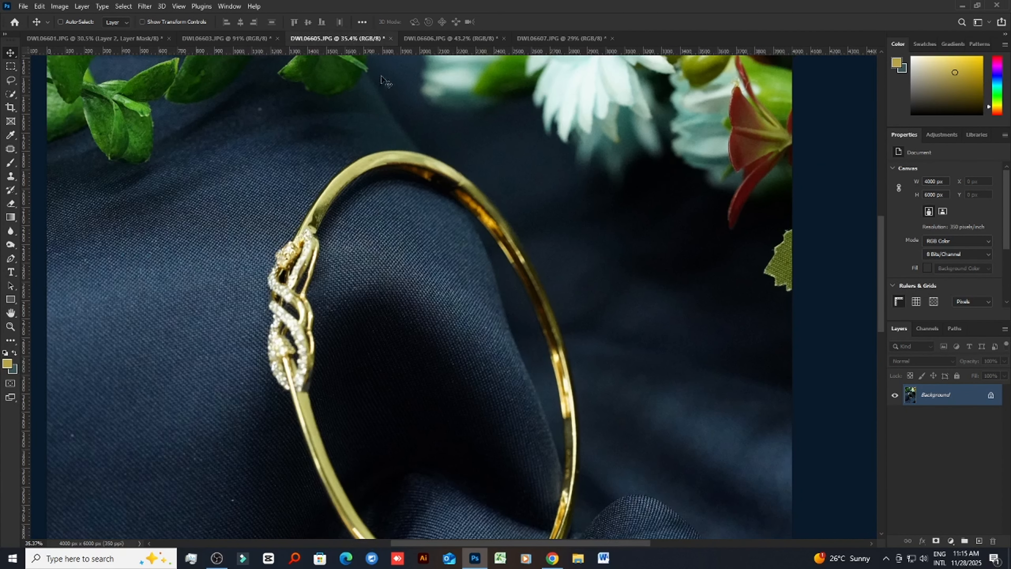
pyautogui.scroll(-3, 392, 237)
pyautogui.scroll(3, 334, 216)
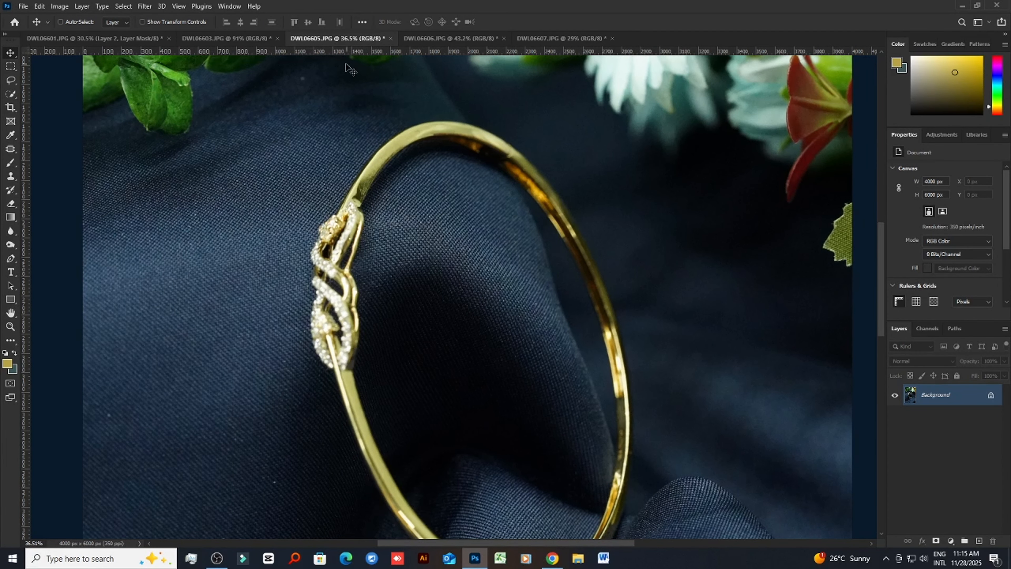
# Float the DWL06605 image, copy it into DWL06601 as a new layer, and clear the floating window from view
pyautogui.moveTo(339, 36); pyautogui.dragTo(465, 120)
pyautogui.click(52, 36)
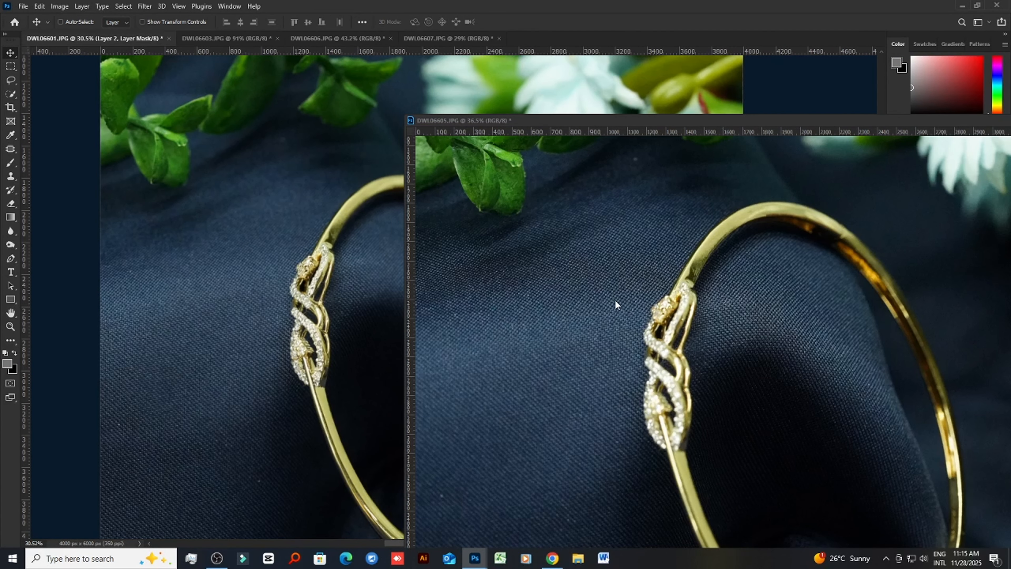
pyautogui.moveTo(617, 305); pyautogui.dragTo(355, 325)
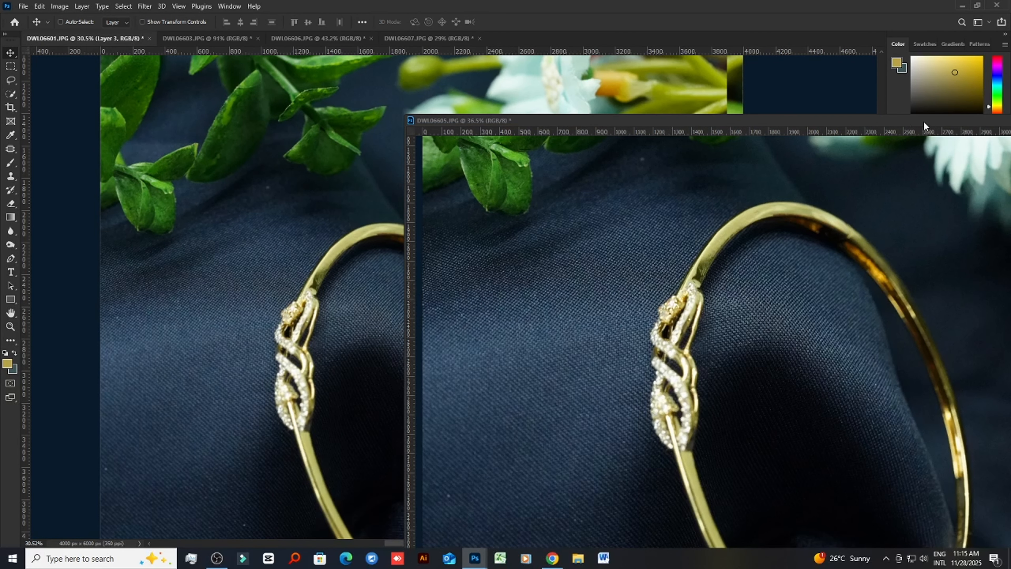
pyautogui.moveTo(923, 121); pyautogui.dragTo(905, 147)
pyautogui.click(847, 150)
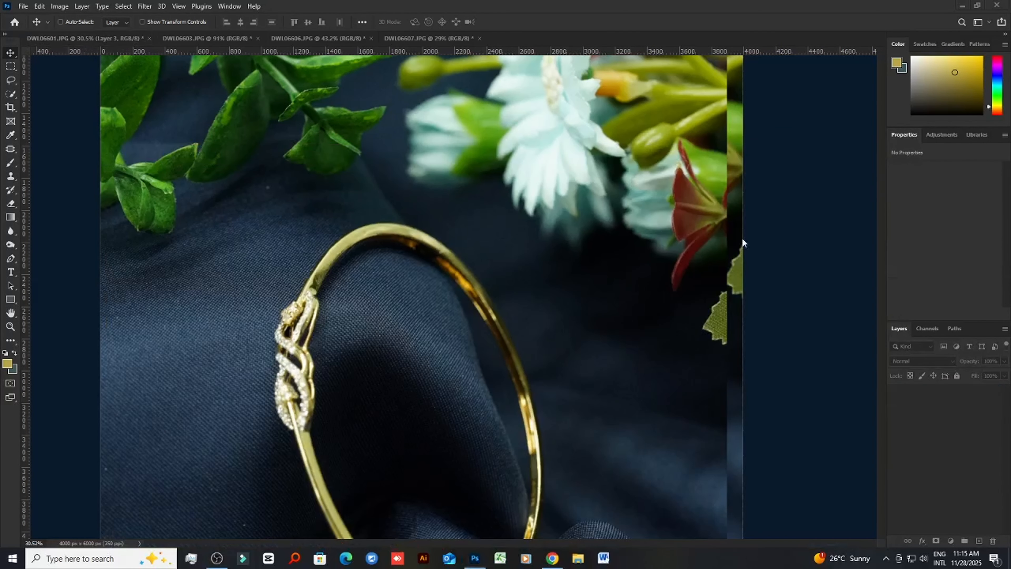
# Reposition Layer 3 with Free Transform so it covers the canvas exactly, centred at X 2000 px and Y 3000 px
pyautogui.scroll(-4, 534, 340)
pyautogui.hotkey('ctrl', 't')
pyautogui.moveTo(525, 343); pyautogui.dragTo(500, 274)
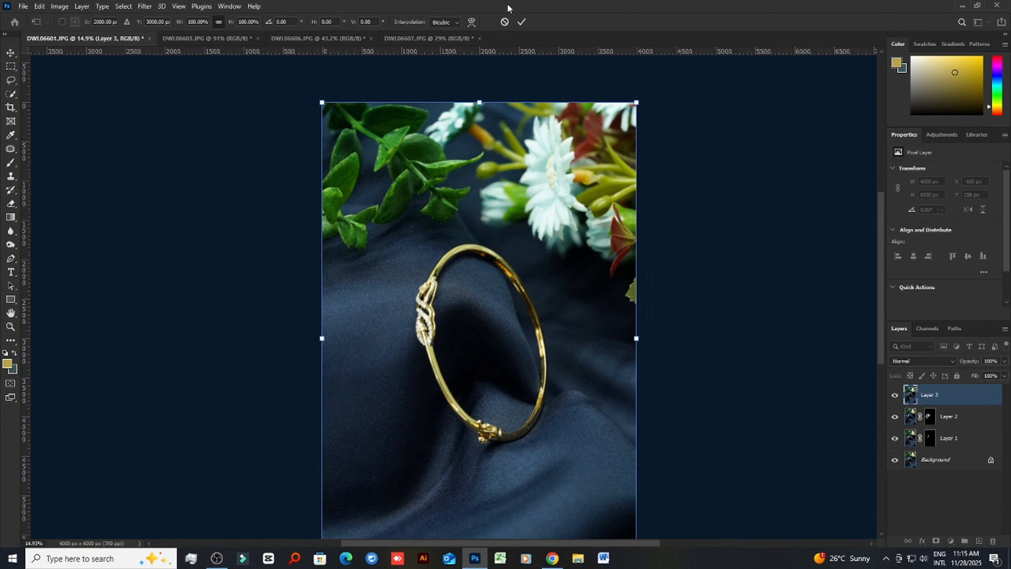
pyautogui.click(519, 23)
# Lower Layer 3's fill to about 59% to check the bracelet's alignment with the layers beneath
pyautogui.scroll(6, 450, 255)
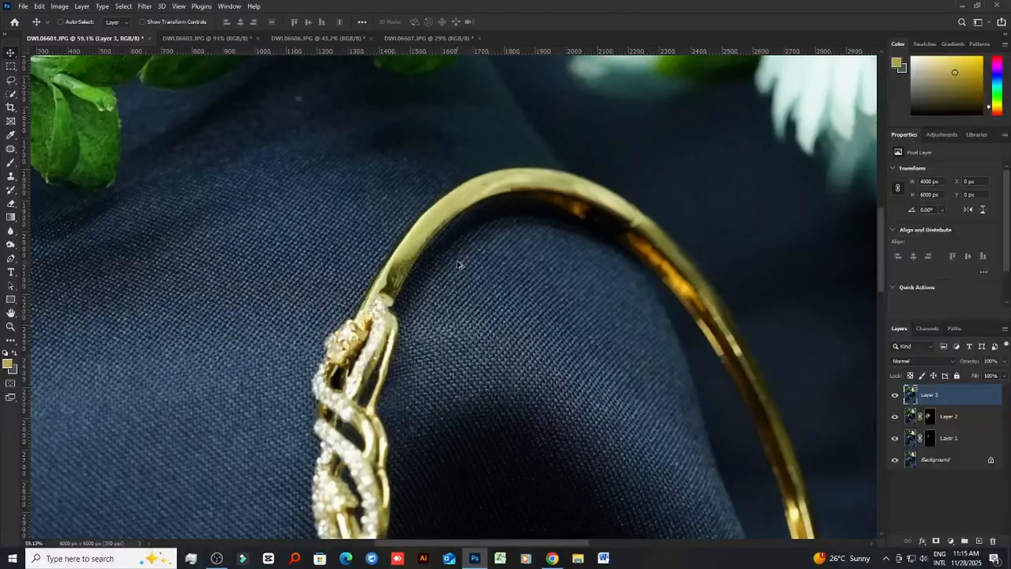
pyautogui.click(1004, 375)
pyautogui.moveTo(983, 388); pyautogui.dragTo(975, 387)
pyautogui.scroll(2, 438, 225)
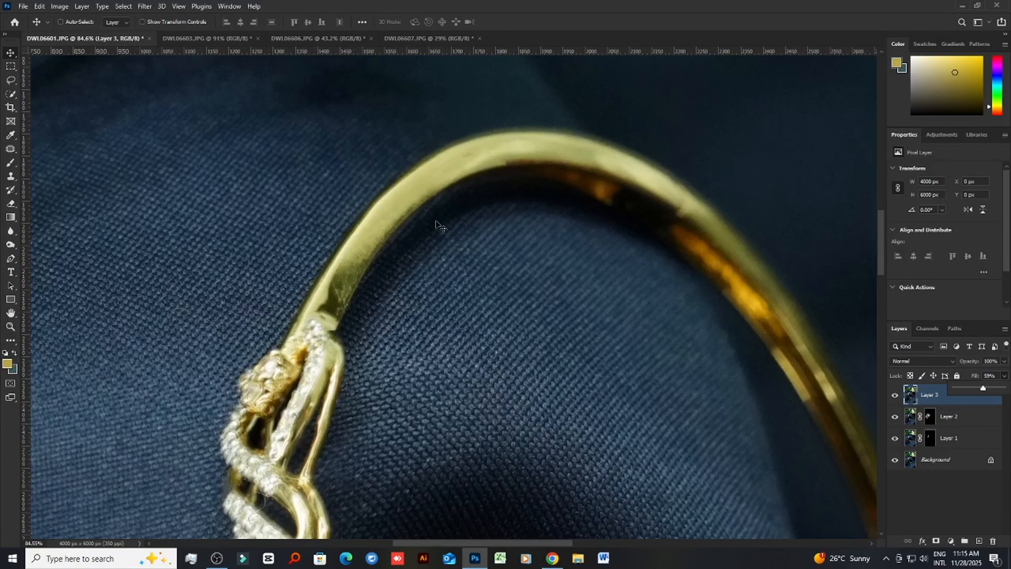
# Try nudging Layer 3 a few pixels to check its alignment with the layers beneath, ending at X 0 px and Y 0 px
pyautogui.click(410, 194)
pyautogui.press('Up')
pyautogui.press('Up')
pyautogui.press('Up')
pyautogui.press('Up')
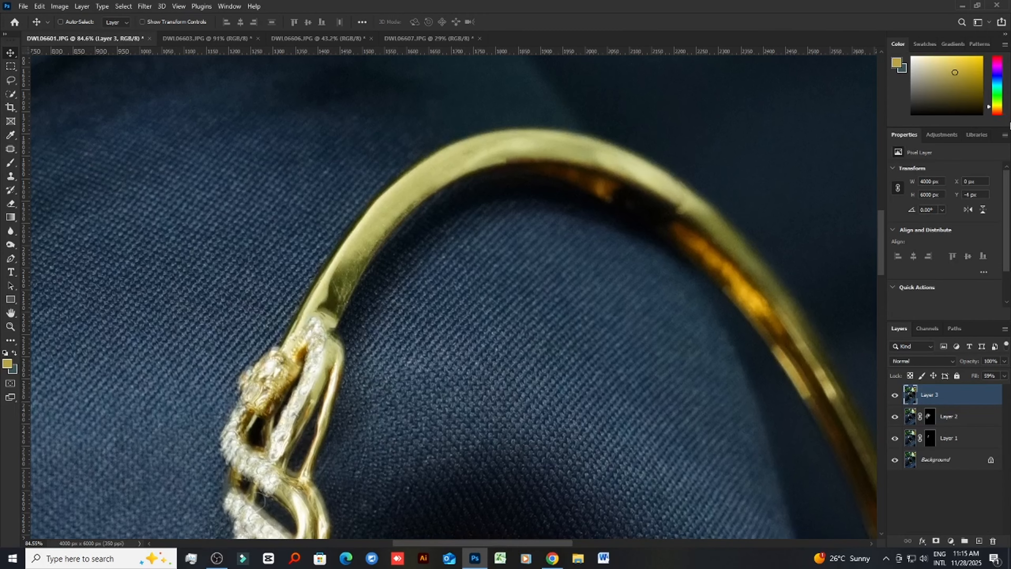
pyautogui.press('Down')
pyautogui.press('Down')
pyautogui.press('Left')
pyautogui.press('Left')
pyautogui.press('Down')
pyautogui.press('Down')
pyautogui.press('Down')
pyautogui.press('Down')
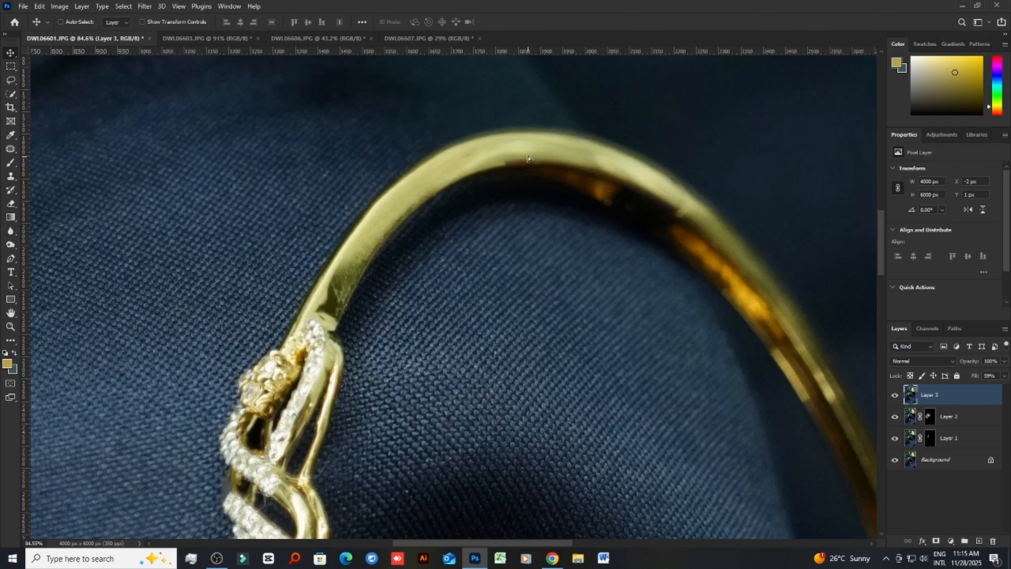
pyautogui.moveTo(528, 158); pyautogui.dragTo(526, 160)
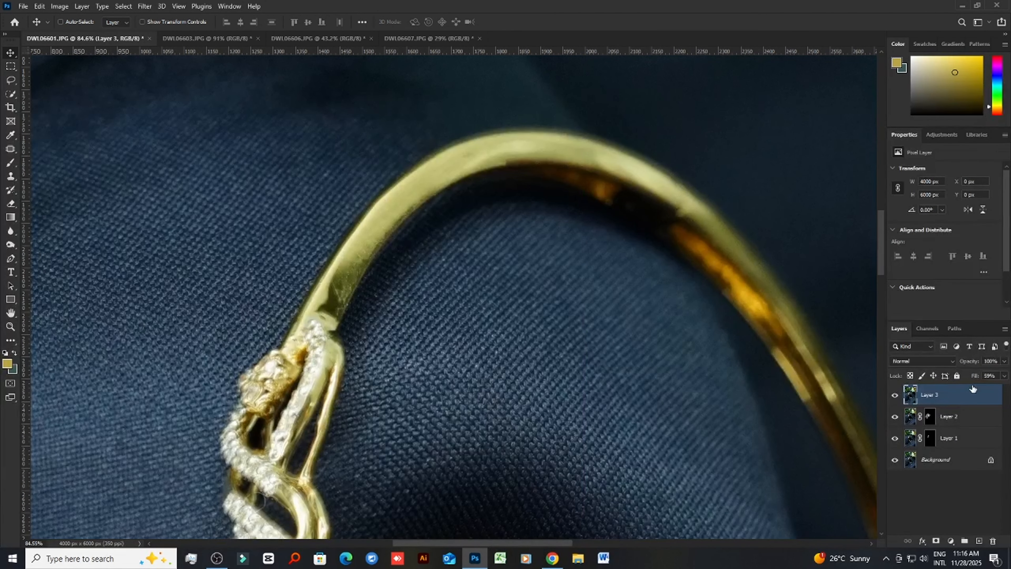
# Restore Layer 3's fill to 100% and add a black layer mask that hides the layer
pyautogui.click(1003, 376)
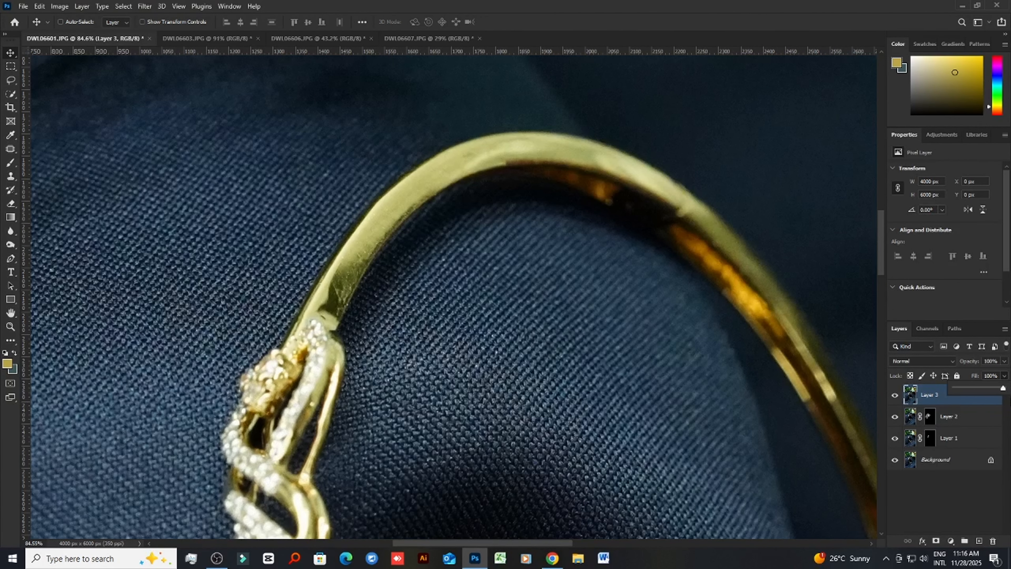
pyautogui.keyDown('alt'); pyautogui.click(936, 540); pyautogui.keyUp('alt')
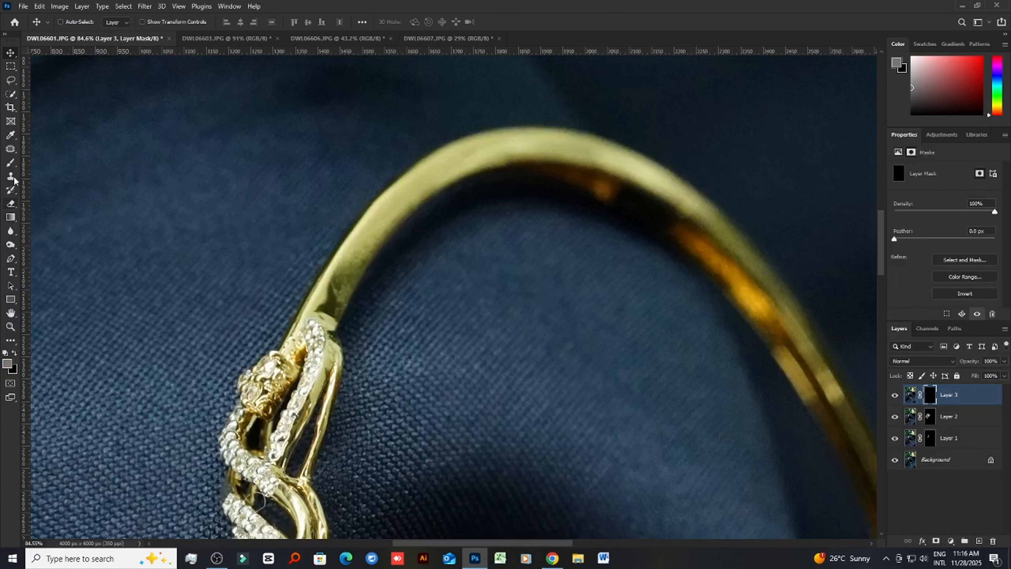
# Paint on Layer 3's mask with the Brush to reveal the sharp band between the diamond motif and the bracelet's top arc
pyautogui.click(11, 162)
pyautogui.moveTo(361, 269)
pyautogui.mouseDown()
pyautogui.moveTo(315, 257)
pyautogui.moveTo(406, 186)
pyautogui.mouseUp()
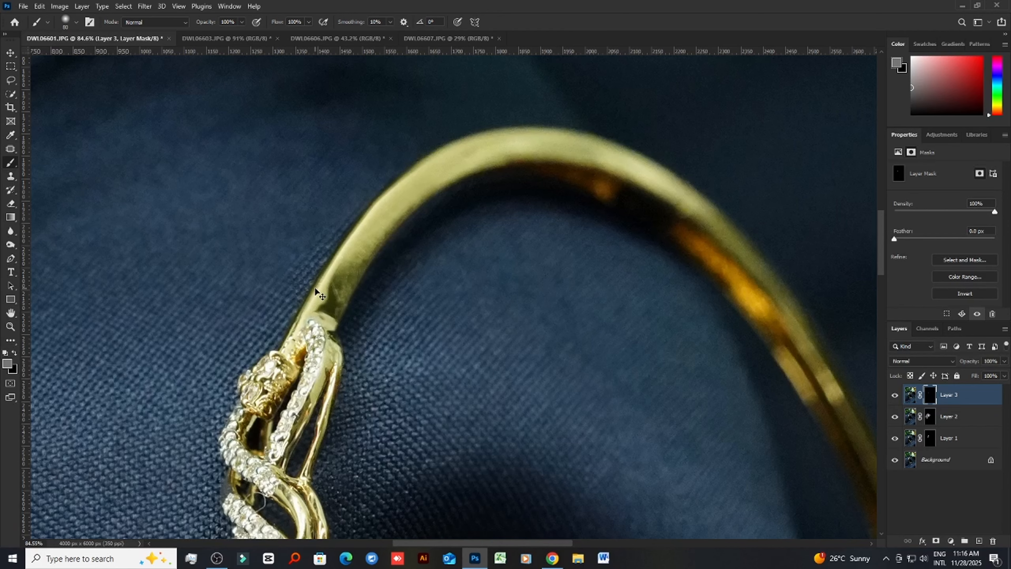
pyautogui.hotkey('ctrl', 'z')
pyautogui.moveTo(318, 282)
pyautogui.mouseDown()
pyautogui.moveTo(405, 176)
pyautogui.moveTo(401, 201)
pyautogui.mouseUp()
pyautogui.moveTo(385, 244)
pyautogui.mouseDown()
pyautogui.moveTo(531, 138)
pyautogui.moveTo(432, 203)
pyautogui.mouseUp()
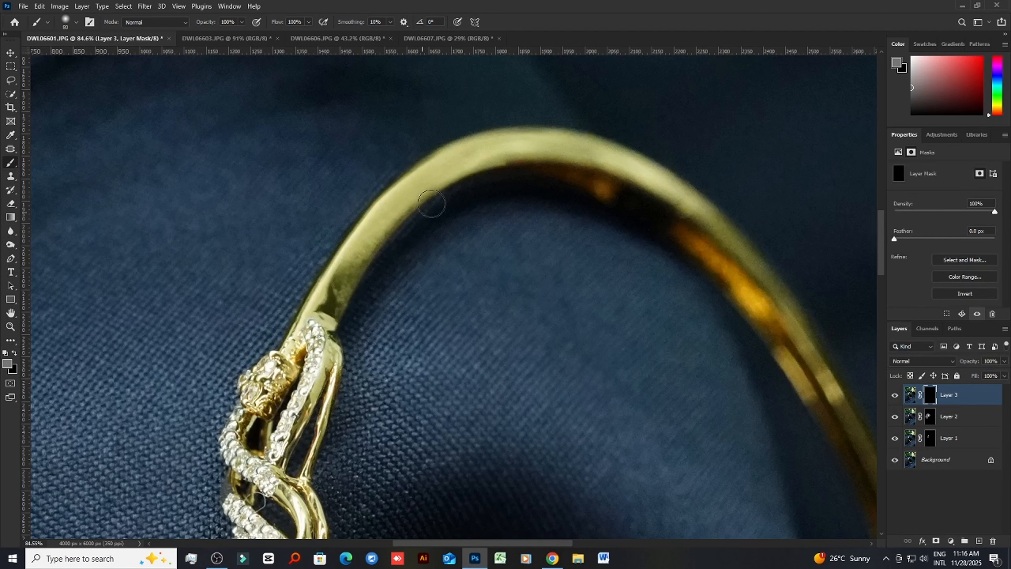
pyautogui.moveTo(558, 165)
pyautogui.mouseDown()
pyautogui.moveTo(591, 152)
pyautogui.moveTo(433, 137)
pyautogui.mouseUp()
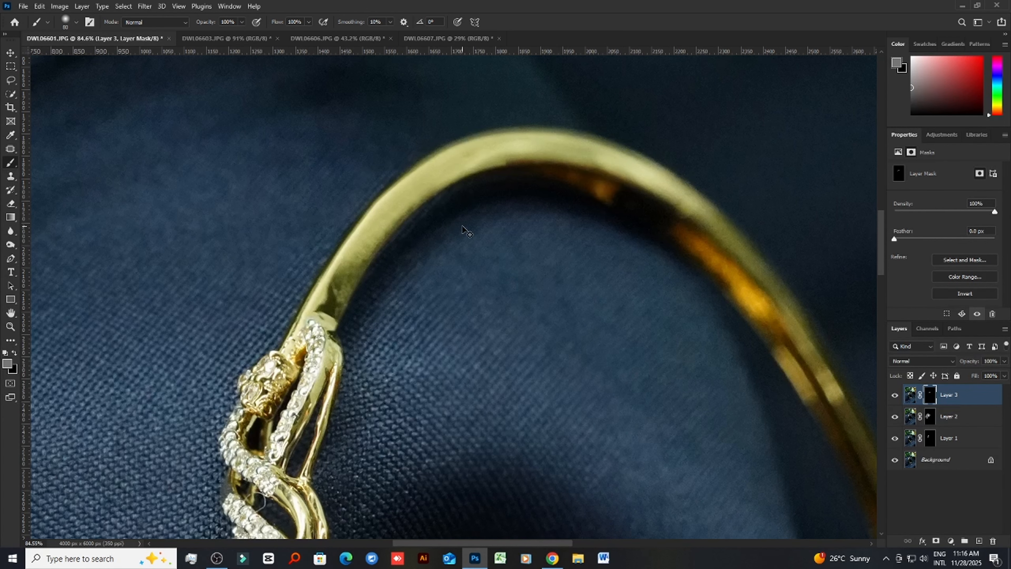
pyautogui.moveTo(327, 282)
pyautogui.mouseDown()
pyautogui.moveTo(338, 288)
pyautogui.moveTo(407, 185)
pyautogui.mouseUp()
pyautogui.scroll(-5, 355, 252)
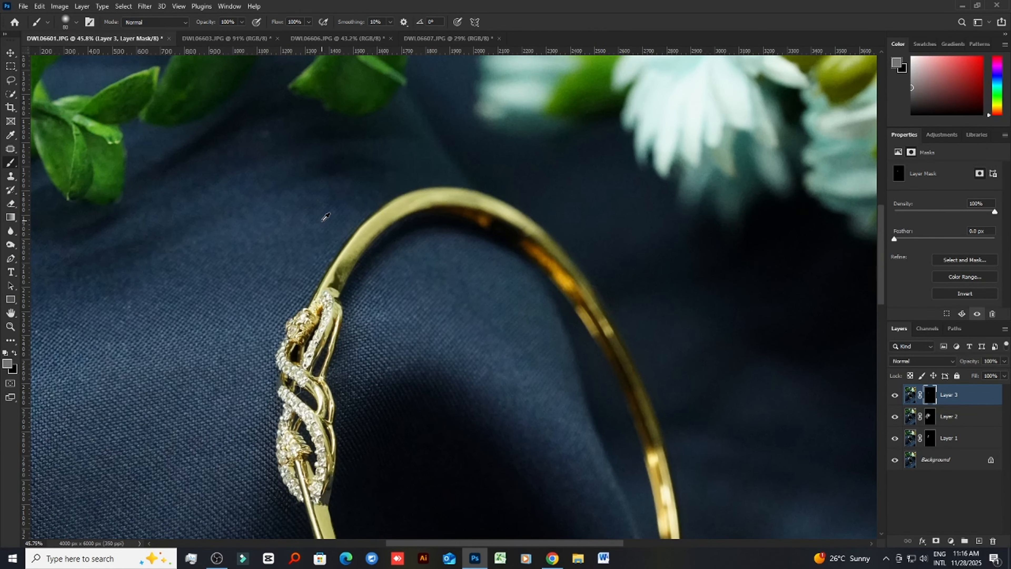
pyautogui.scroll(3, 326, 216)
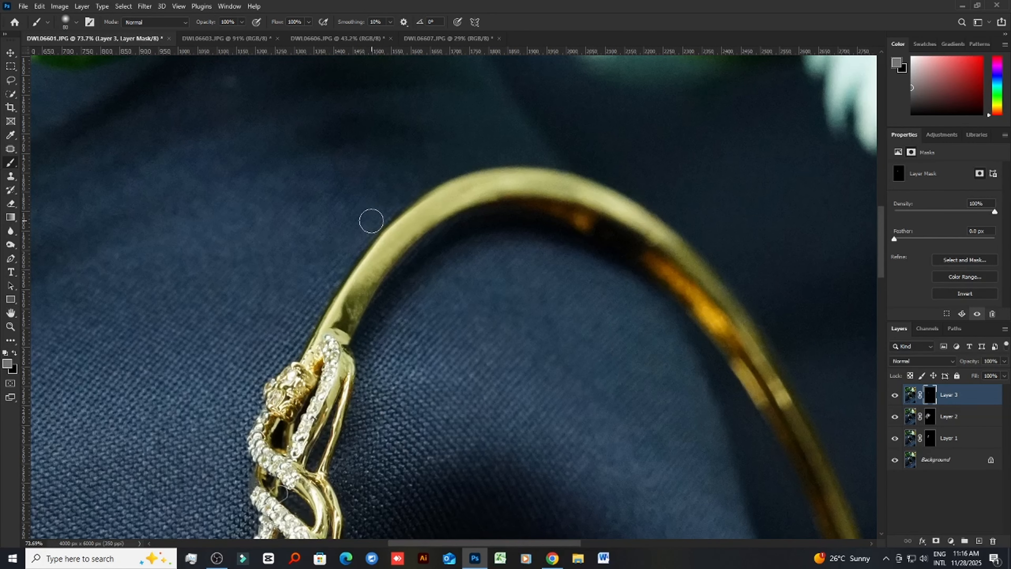
# Enlarge the brush to 175 px and reveal Layer 3 over the bracelet's top arc and the fabric beside it
pyautogui.press(']')
pyautogui.moveTo(374, 220); pyautogui.dragTo(248, 293)
pyautogui.moveTo(311, 292)
pyautogui.mouseDown()
pyautogui.moveTo(159, 336)
pyautogui.moveTo(412, 167)
pyautogui.moveTo(661, 158)
pyautogui.moveTo(587, 139)
pyautogui.moveTo(503, 199)
pyautogui.moveTo(449, 213)
pyautogui.moveTo(474, 167)
pyautogui.moveTo(669, 219)
pyautogui.mouseUp()
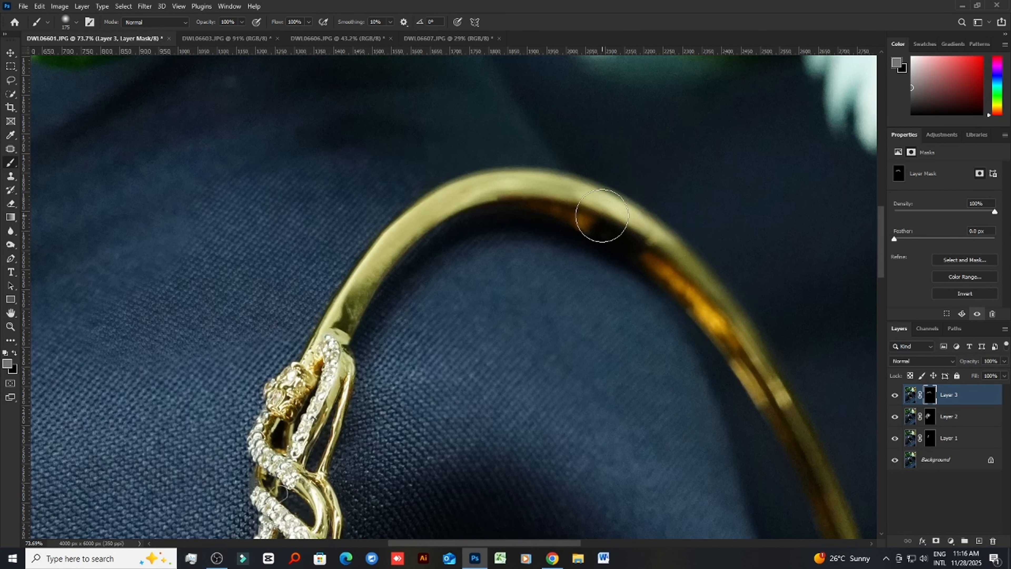
pyautogui.scroll(-3, 516, 195)
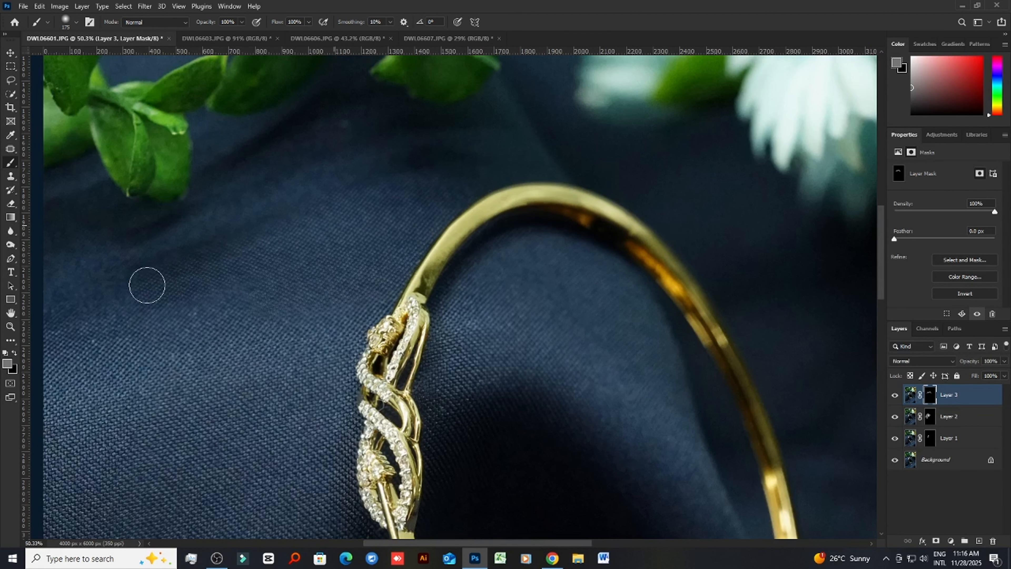
pyautogui.scroll(-3, 451, 226)
pyautogui.scroll(3, 415, 214)
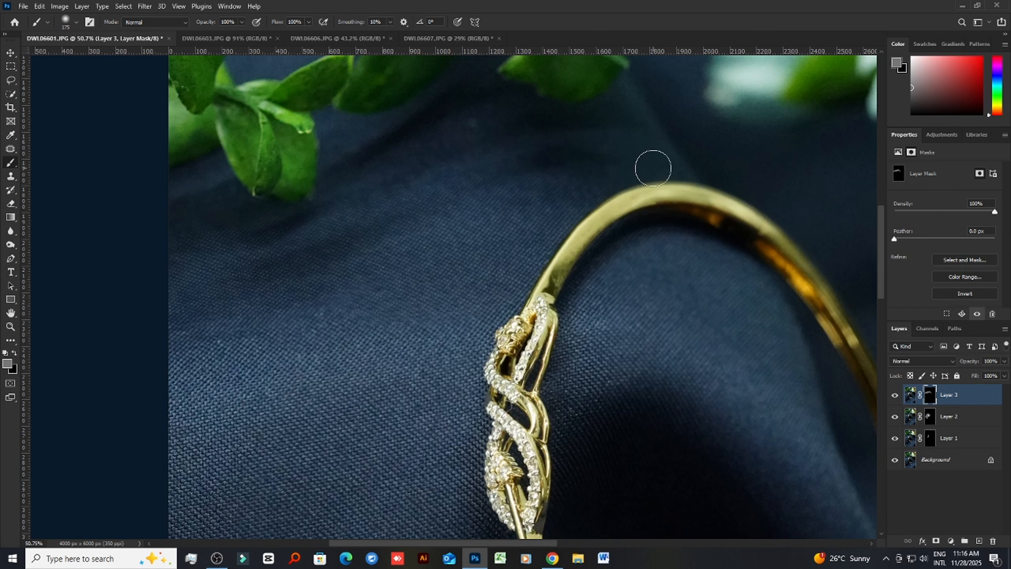
# Examine the blended sharpness around the whole bracelet, from the top arc down to the clasp
pyautogui.scroll(-3, 145, 301)
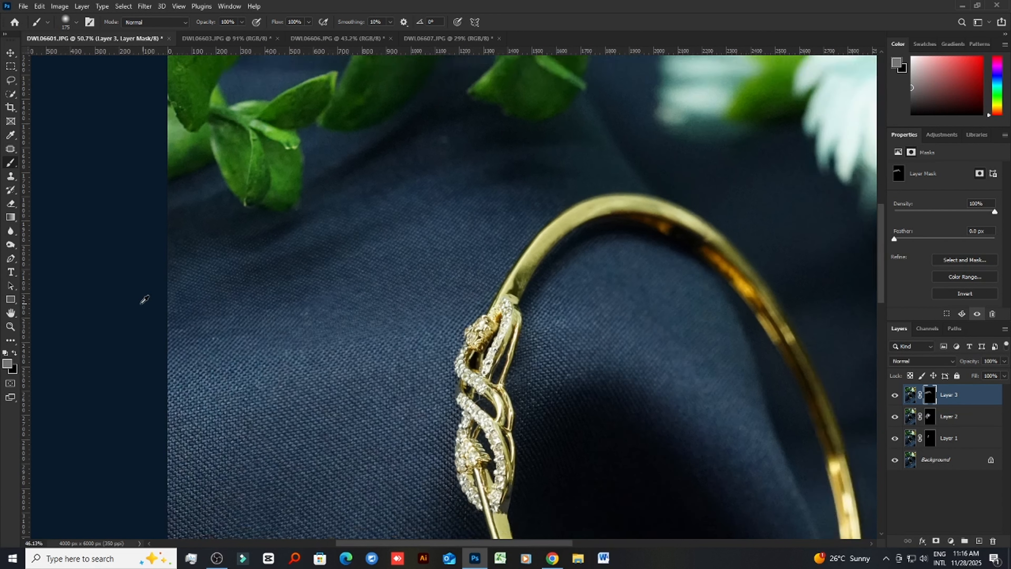
pyautogui.scroll(2, 457, 298)
pyautogui.scroll(3, 460, 295)
pyautogui.scroll(-2, 365, 282)
pyautogui.scroll(3, 413, 271)
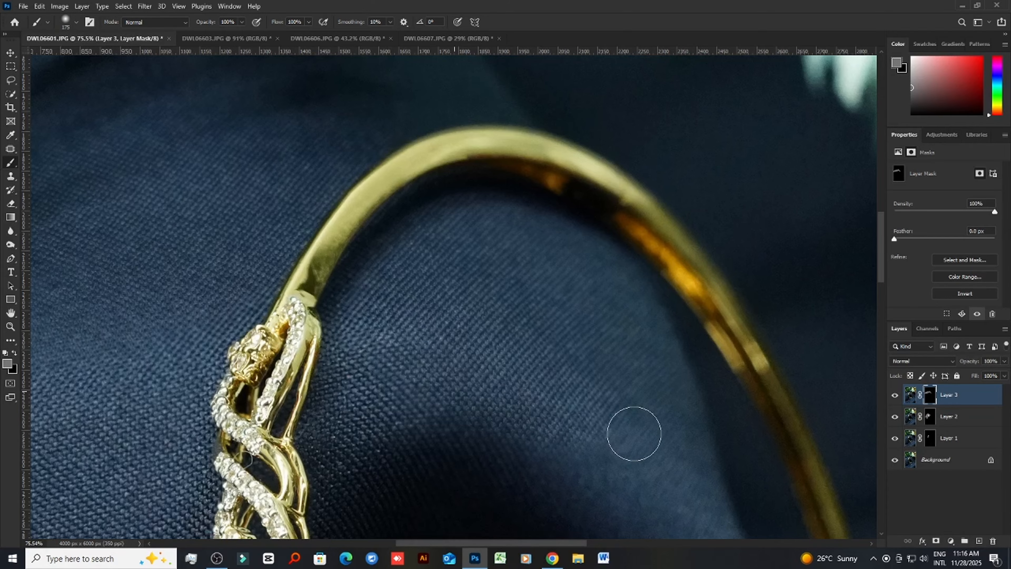
pyautogui.scroll(-1, 363, 232)
pyautogui.scroll(-4, 360, 235)
pyautogui.scroll(4, 531, 347)
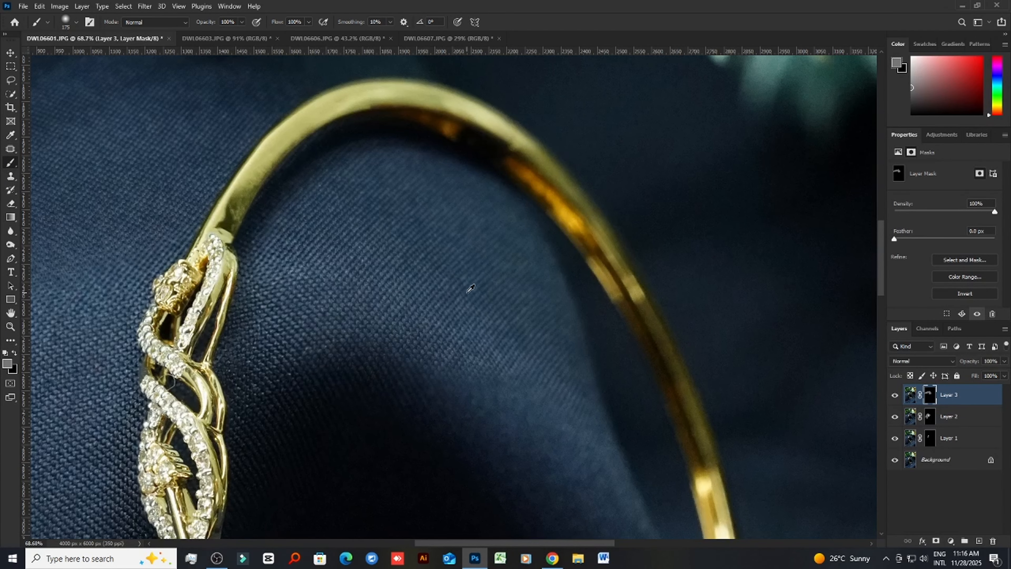
pyautogui.scroll(-5, 449, 293)
pyautogui.scroll(2, 330, 185)
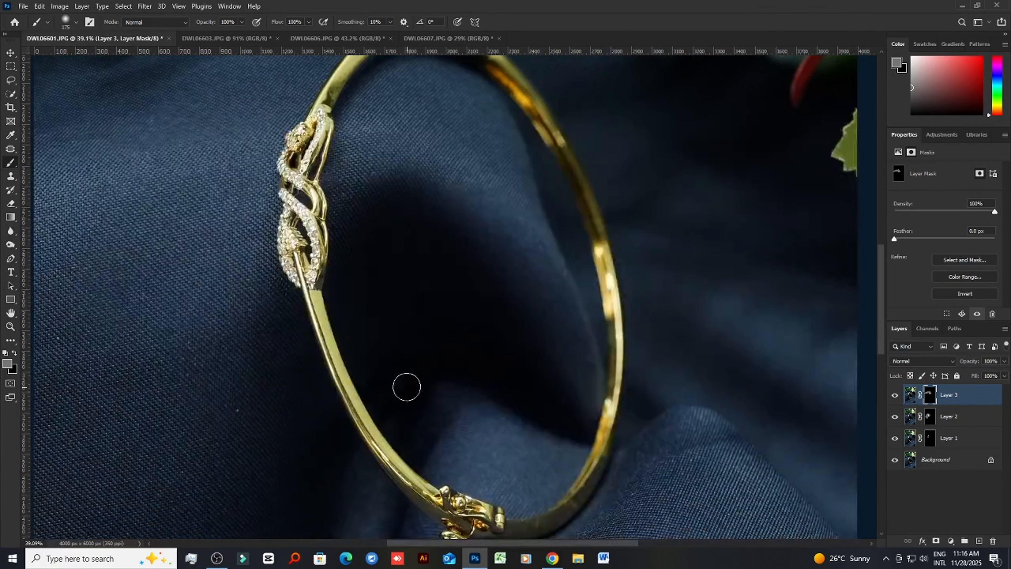
pyautogui.scroll(2, 401, 336)
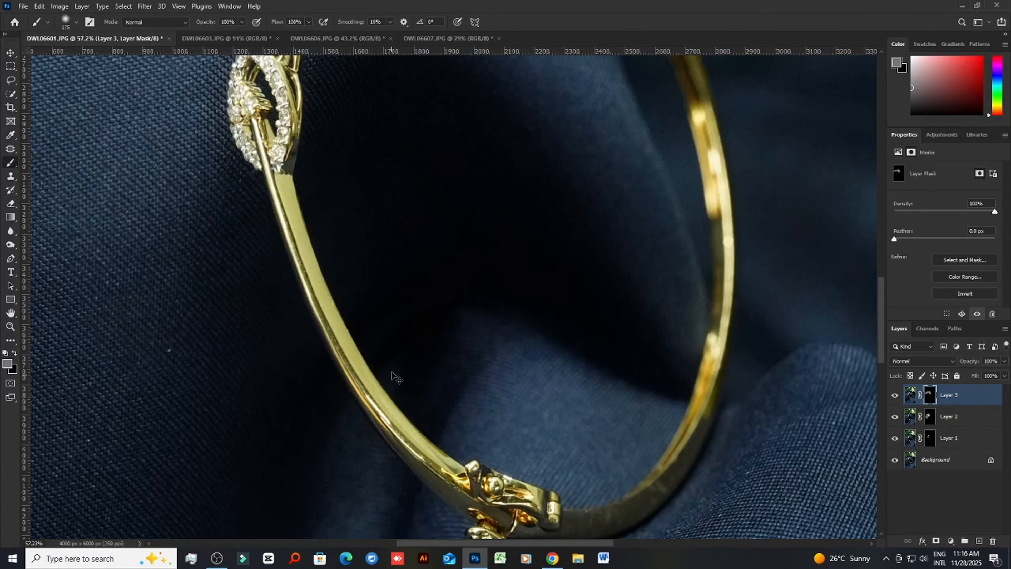
pyautogui.scroll(-6, 469, 310)
pyautogui.scroll(1, 470, 309)
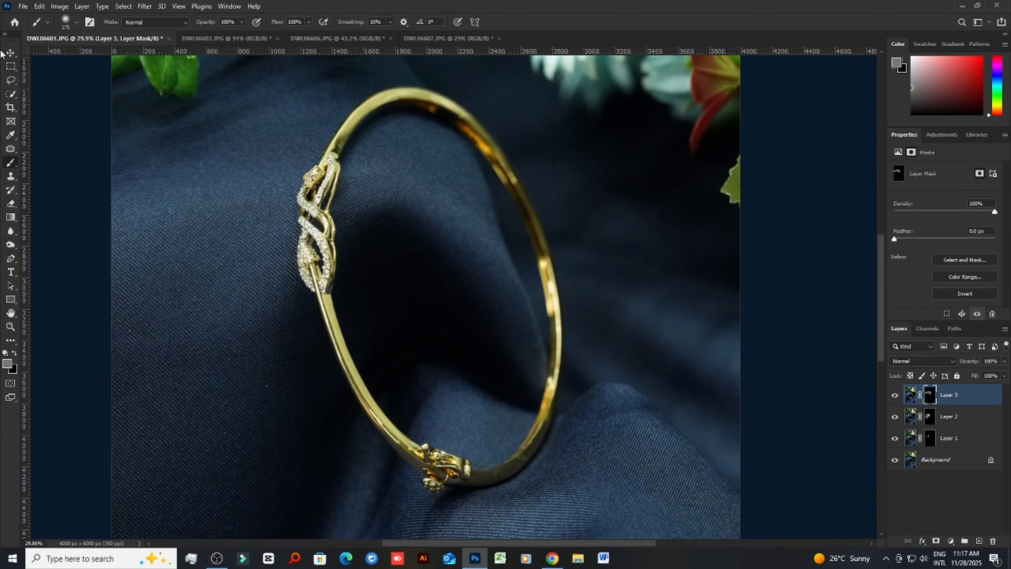
# Compare the bracelet's focus in DWL06607 and DWL06606 at full-bracelet view
pyautogui.click(11, 53)
pyautogui.click(409, 36)
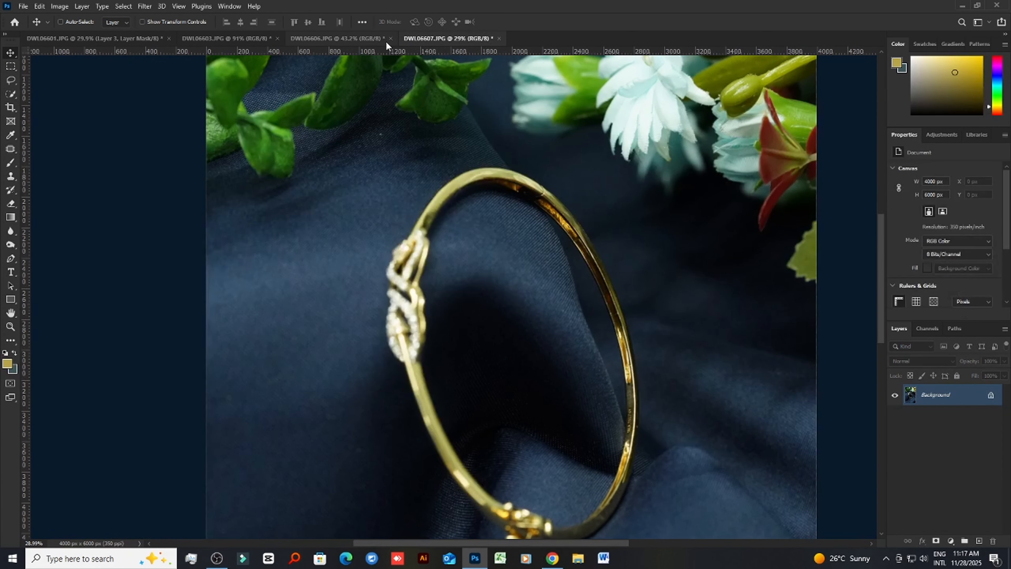
pyautogui.hotkey('ctrl', '0')
pyautogui.click(364, 38)
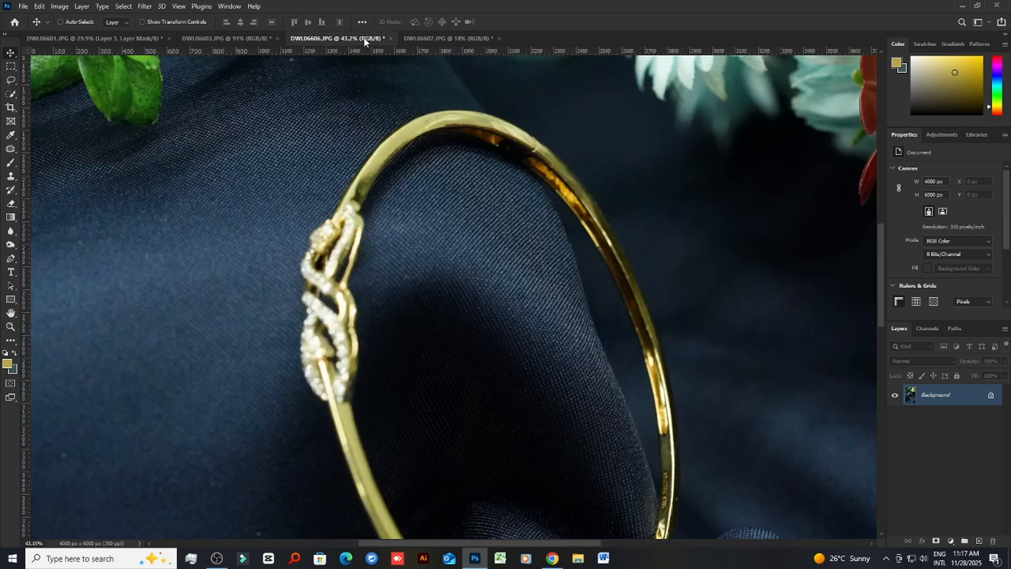
pyautogui.scroll(-3, 412, 206)
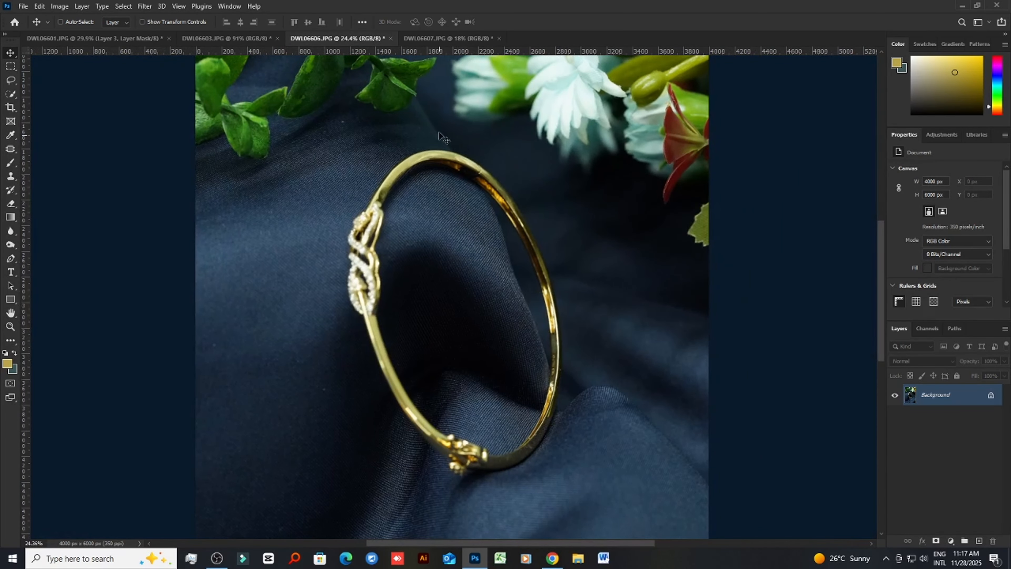
pyautogui.click(431, 37)
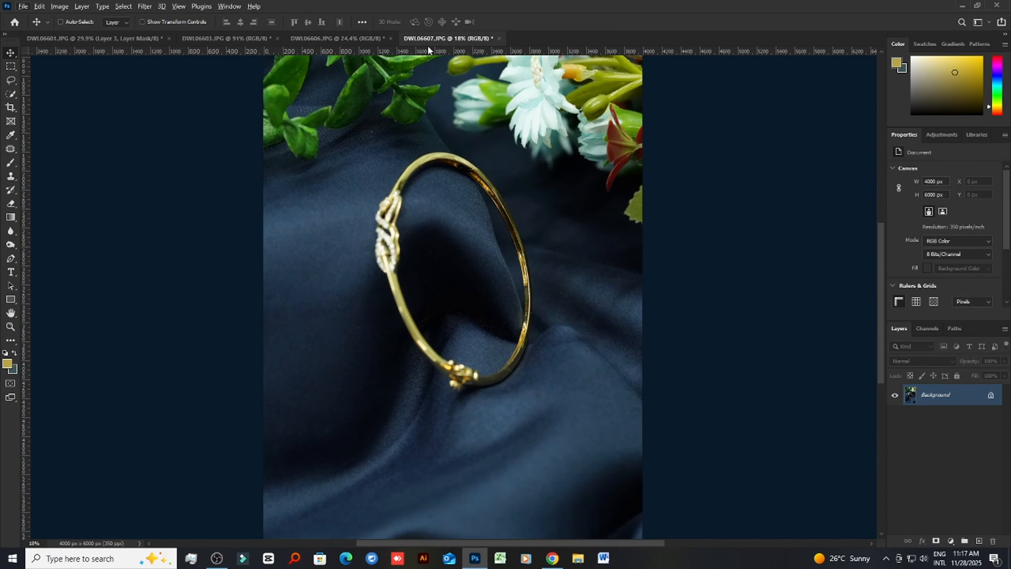
# Float the DWL06607 image, copy it into DWL06601 as a new layer, and clear the floating window from view
pyautogui.moveTo(428, 38); pyautogui.dragTo(482, 117)
pyautogui.click(51, 38)
pyautogui.moveTo(647, 322); pyautogui.dragTo(324, 320)
pyautogui.click(836, 113)
# Reposition Layer 4 with Free Transform so it covers the canvas exactly, at X 0 px and Y 0 px
pyautogui.scroll(-5, 529, 330)
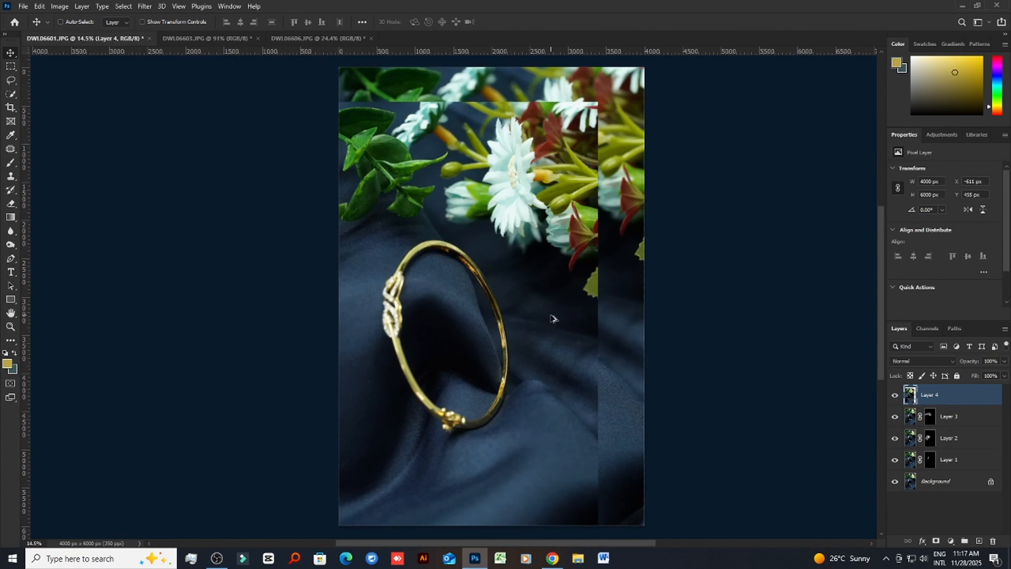
pyautogui.hotkey('ctrl', 't')
pyautogui.moveTo(529, 331); pyautogui.dragTo(535, 297)
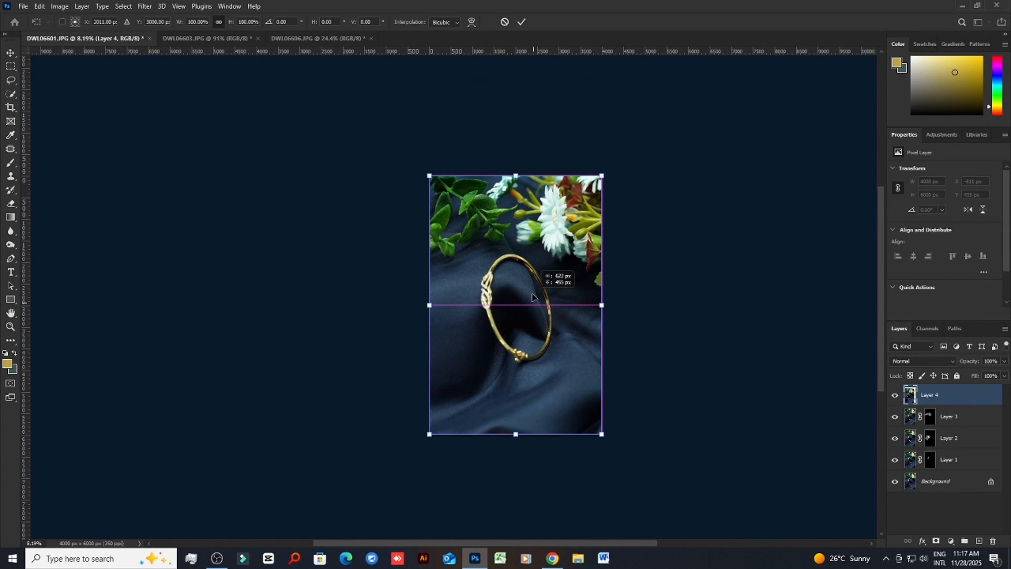
pyautogui.click(520, 22)
# Lower Layer 4's fill to about 63% and shift the layer to X 11 px, Y 40 px towards the bracelet beneath
pyautogui.scroll(5, 517, 303)
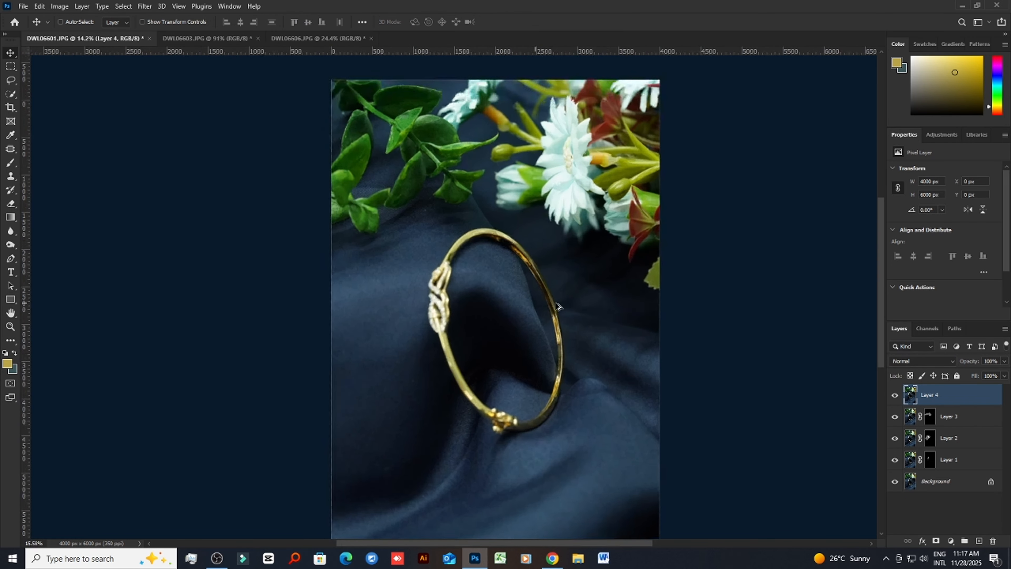
pyautogui.scroll(2, 688, 278)
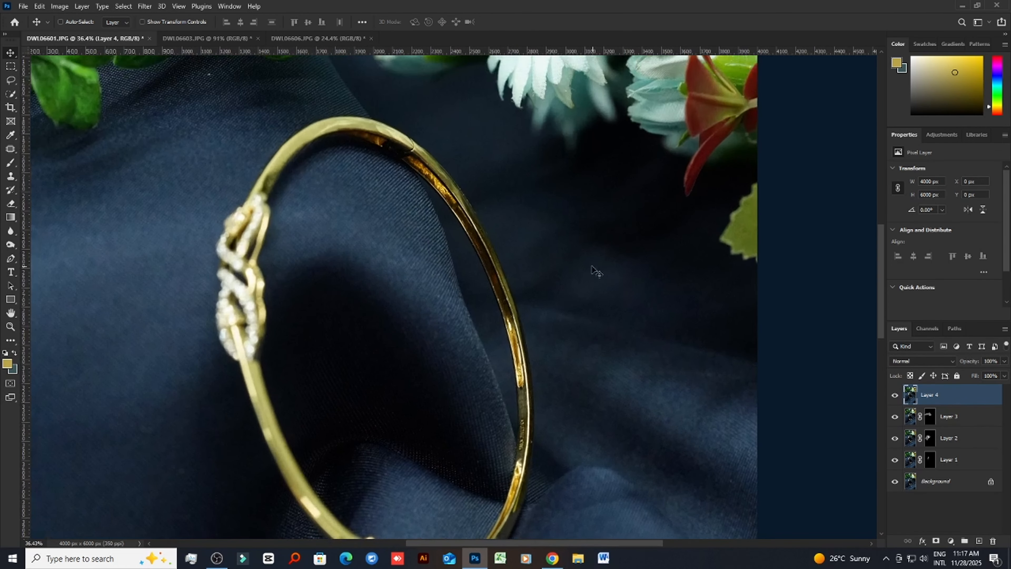
pyautogui.click(1002, 376)
pyautogui.scroll(-3, 529, 342)
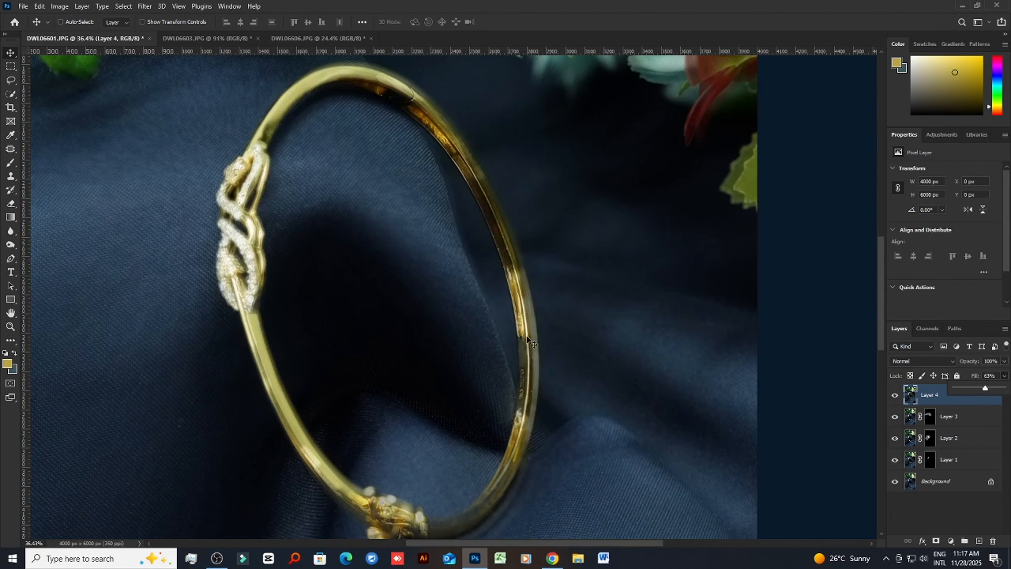
pyautogui.scroll(-2, 266, 309)
pyautogui.moveTo(474, 387); pyautogui.dragTo(481, 394)
pyautogui.scroll(-3, 434, 402)
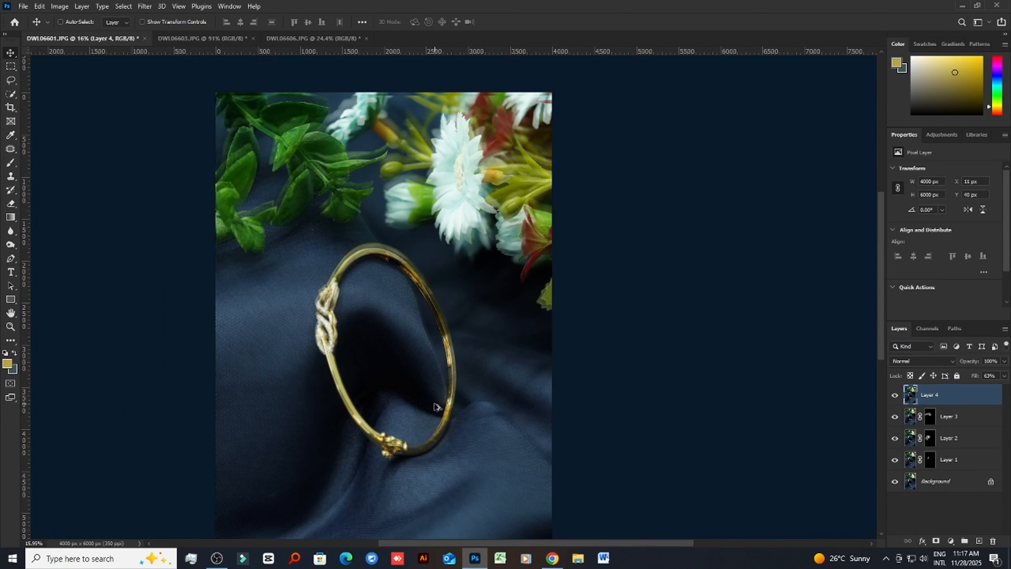
# Scale Layer 4 up with Free Transform to about 4130 × 6194 px so its bracelet overlaps the one beneath
pyautogui.hotkey('ctrl', 't')
pyautogui.moveTo(382, 93); pyautogui.dragTo(383, 86)
pyautogui.scroll(-2, 408, 198)
pyautogui.scroll(-2, 429, 275)
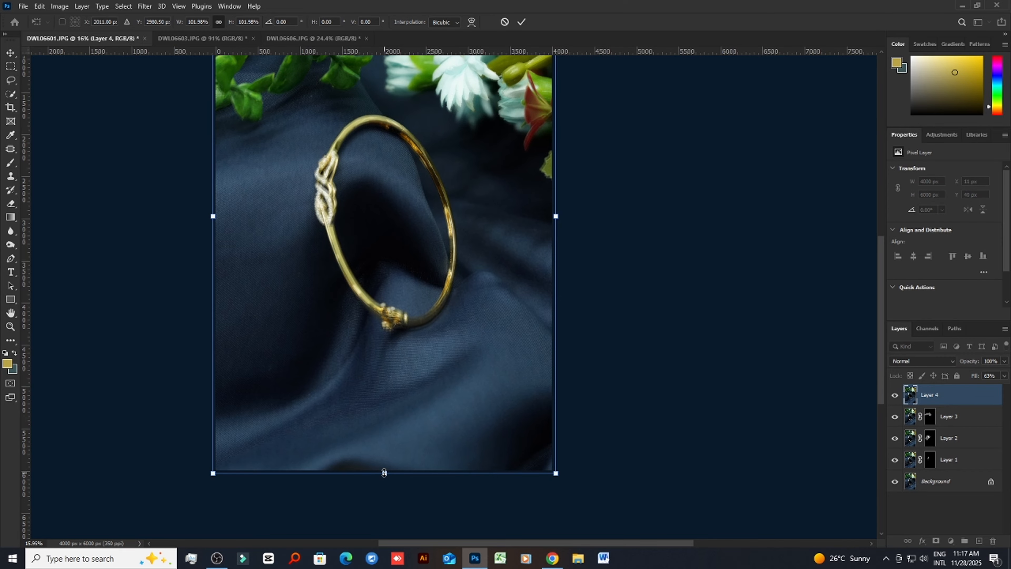
pyautogui.moveTo(384, 474); pyautogui.dragTo(385, 479)
pyautogui.click(521, 22)
pyautogui.scroll(5, 451, 176)
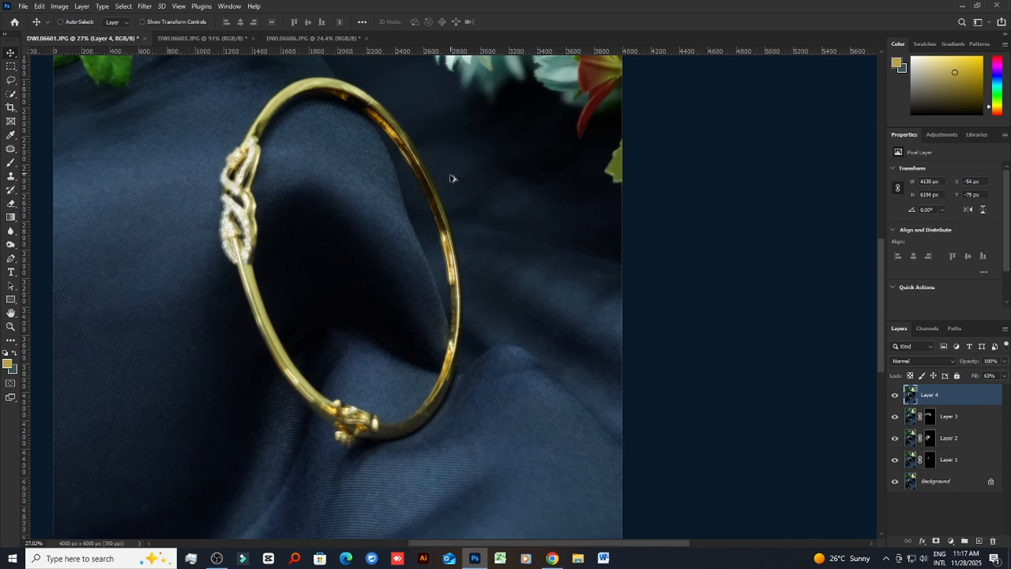
pyautogui.scroll(-3, 501, 226)
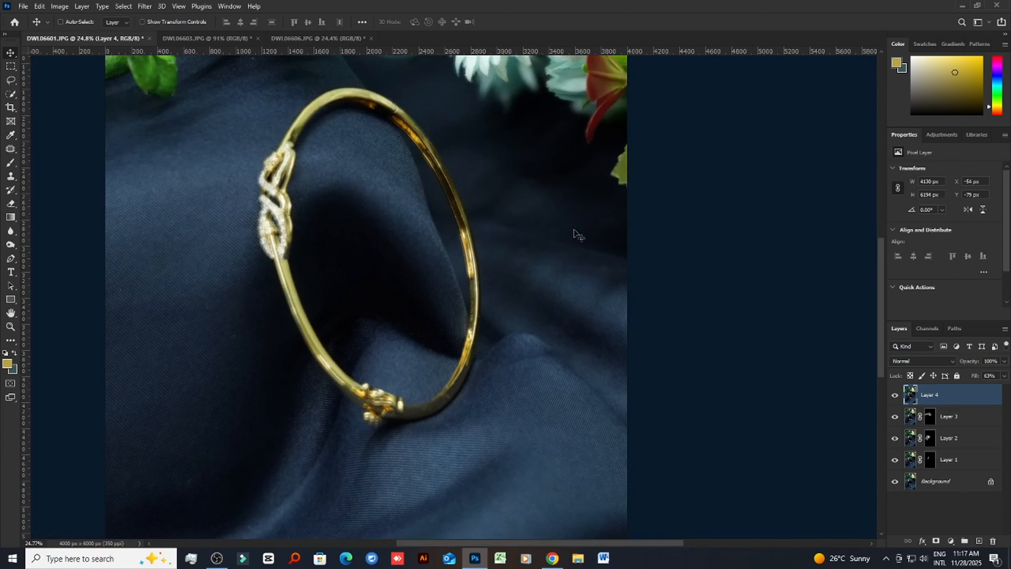
# Restore Layer 4's fill to 100% and add a black layer mask that hides the layer
pyautogui.click(1004, 375)
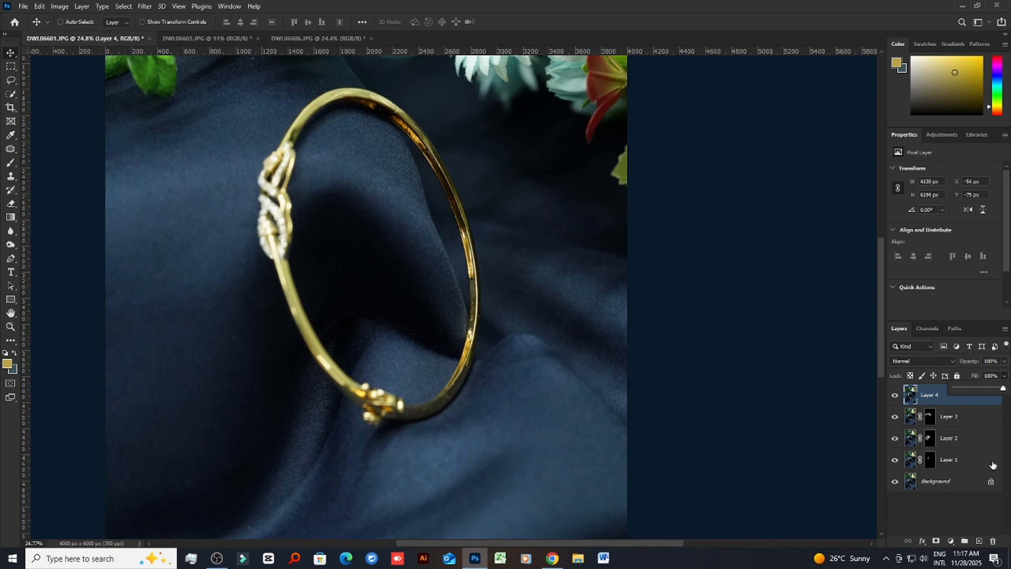
pyautogui.keyDown('alt'); pyautogui.click(936, 540); pyautogui.keyUp('alt')
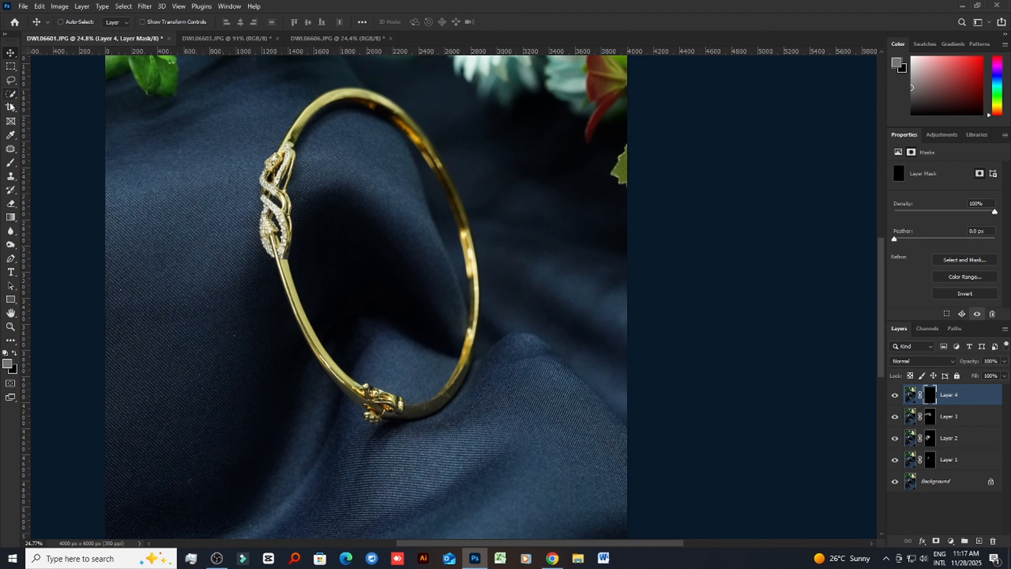
# Paint on Layer 4's mask with the Brush to reveal the sharp right side of the bracelet
pyautogui.click(11, 163)
pyautogui.scroll(2, 391, 189)
pyautogui.scroll(2, 398, 191)
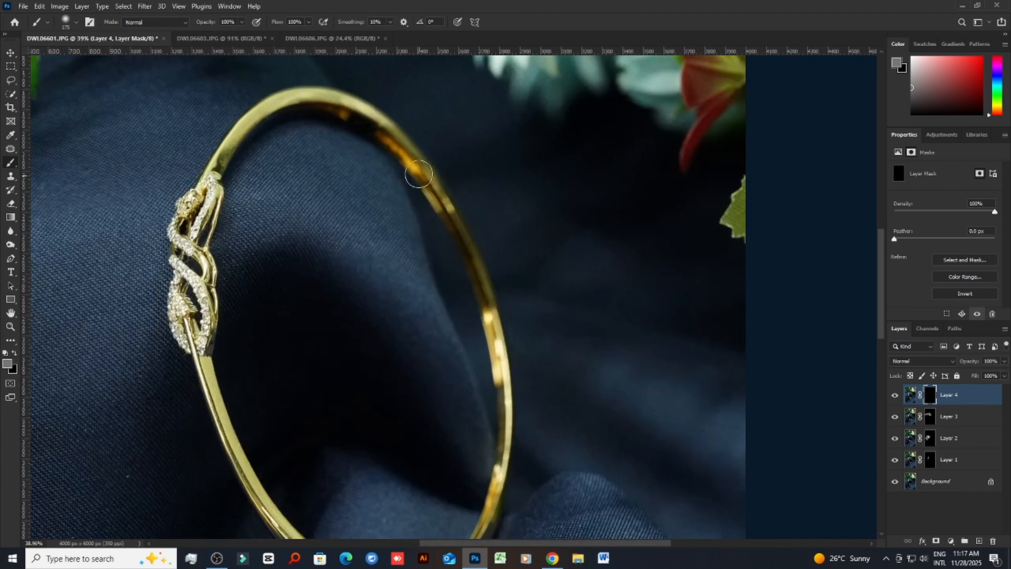
pyautogui.moveTo(467, 270); pyautogui.dragTo(503, 343)
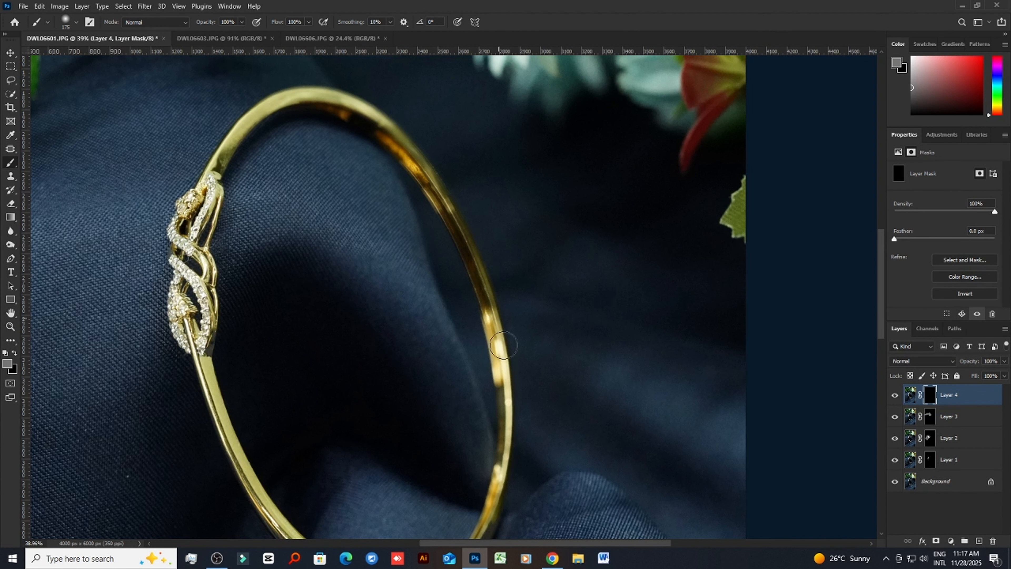
pyautogui.scroll(-2, 458, 234)
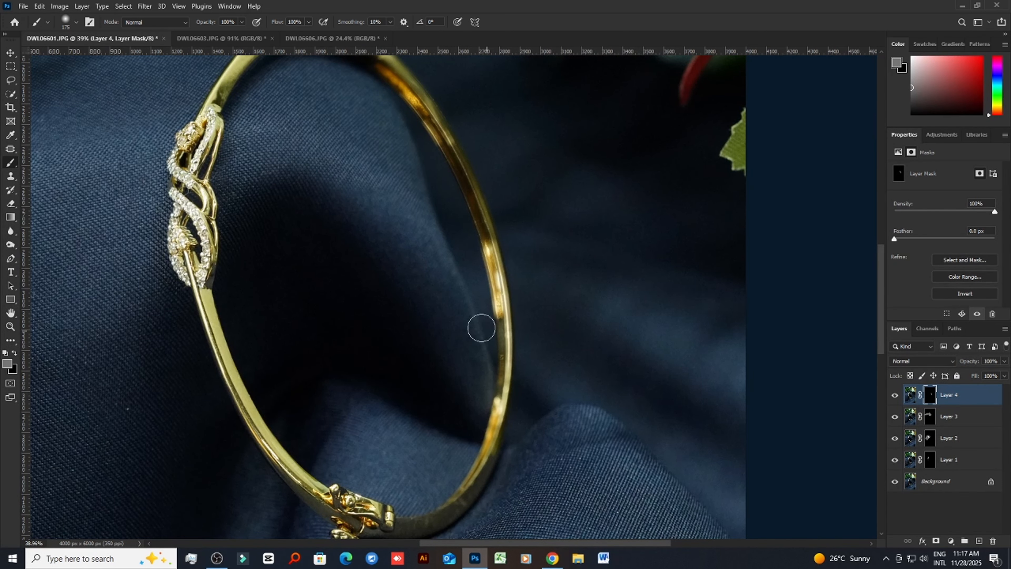
pyautogui.scroll(-2, 481, 327)
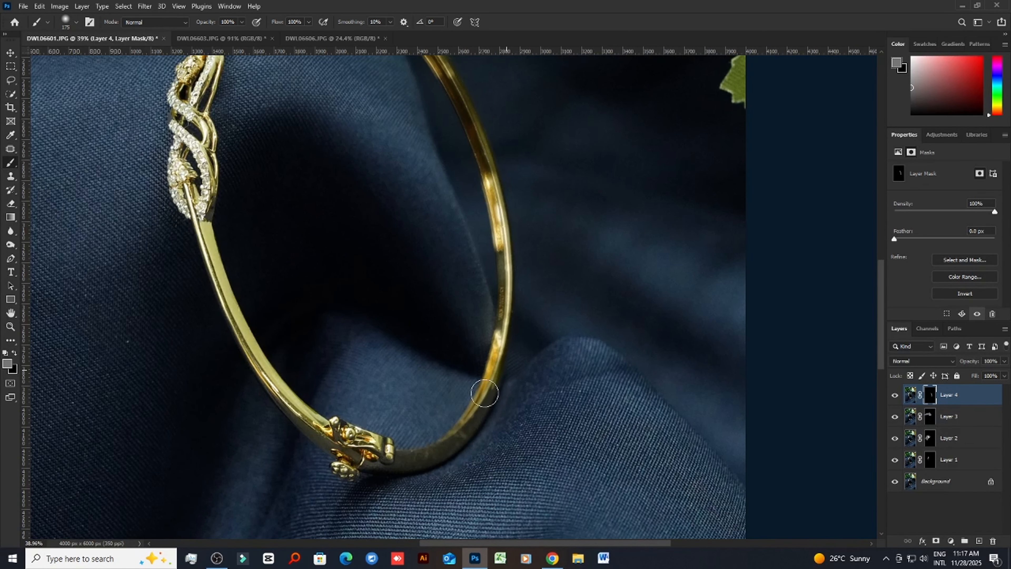
pyautogui.scroll(2, 505, 315)
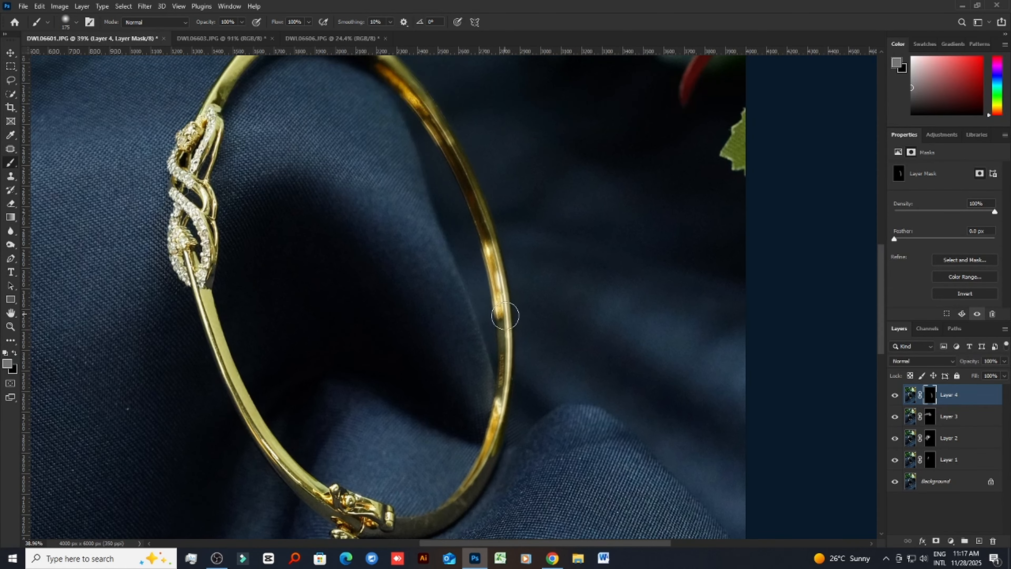
pyautogui.scroll(2, 509, 255)
pyautogui.scroll(1, 500, 307)
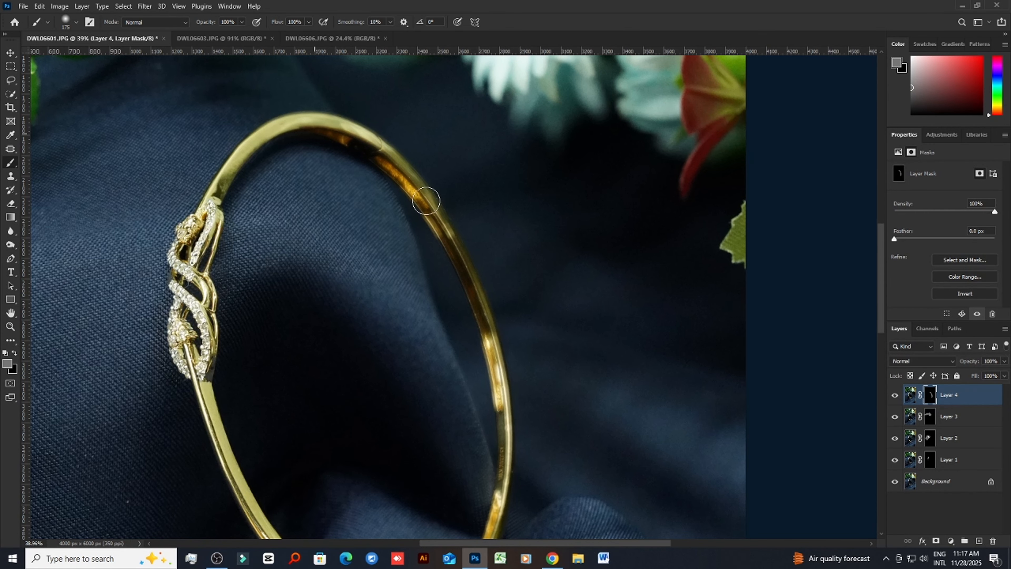
pyautogui.scroll(-3, 437, 222)
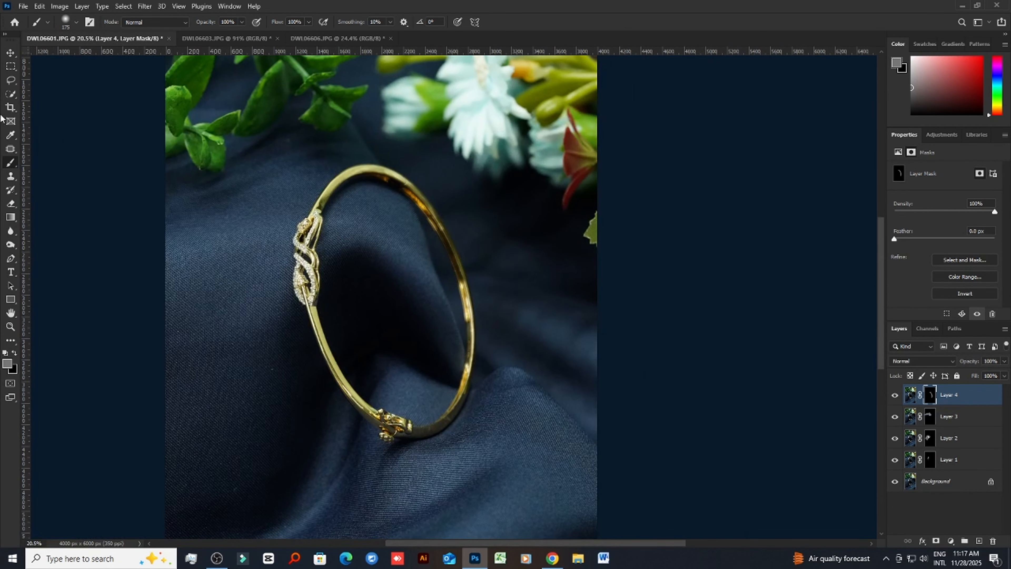
# Copy the DWL06606 photo into the DWL06601 document as a new top layer and close the source photo
pyautogui.press('v')
pyautogui.click(319, 38)
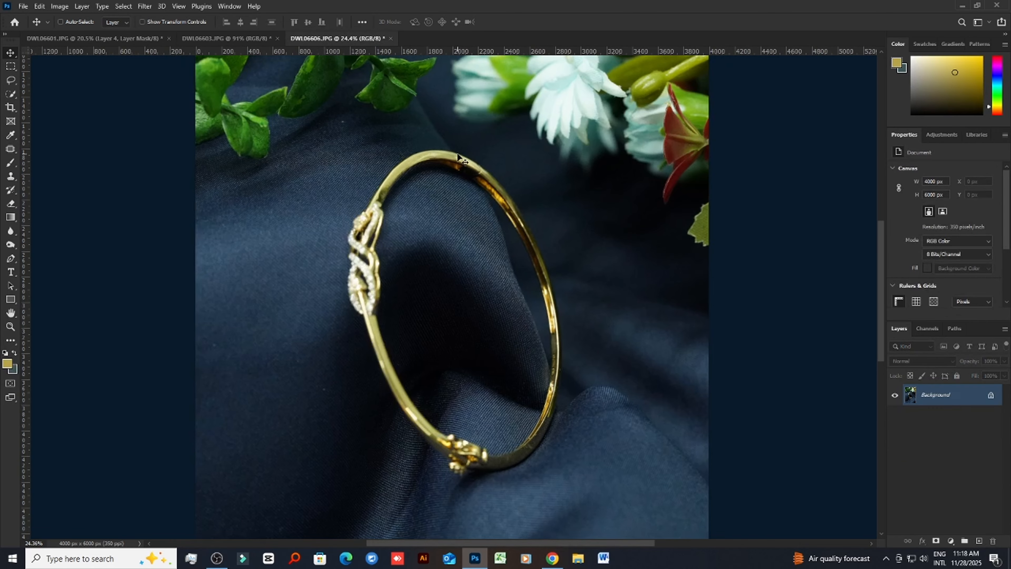
pyautogui.scroll(3, 455, 159)
pyautogui.scroll(-2, 334, 147)
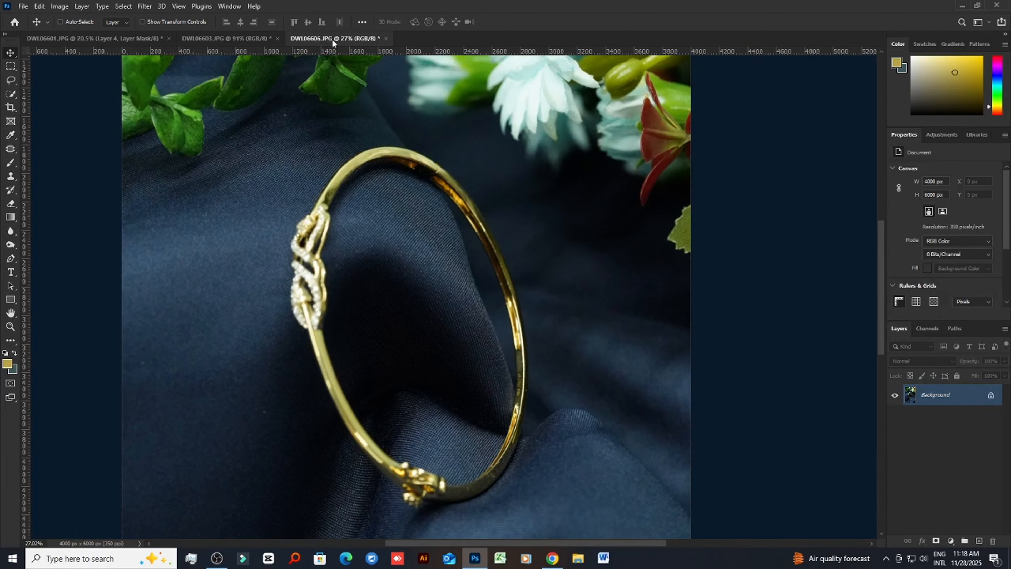
pyautogui.moveTo(332, 38); pyautogui.dragTo(432, 108)
pyautogui.moveTo(607, 296); pyautogui.dragTo(354, 307)
pyautogui.click(954, 107)
pyautogui.scroll(-5, 464, 275)
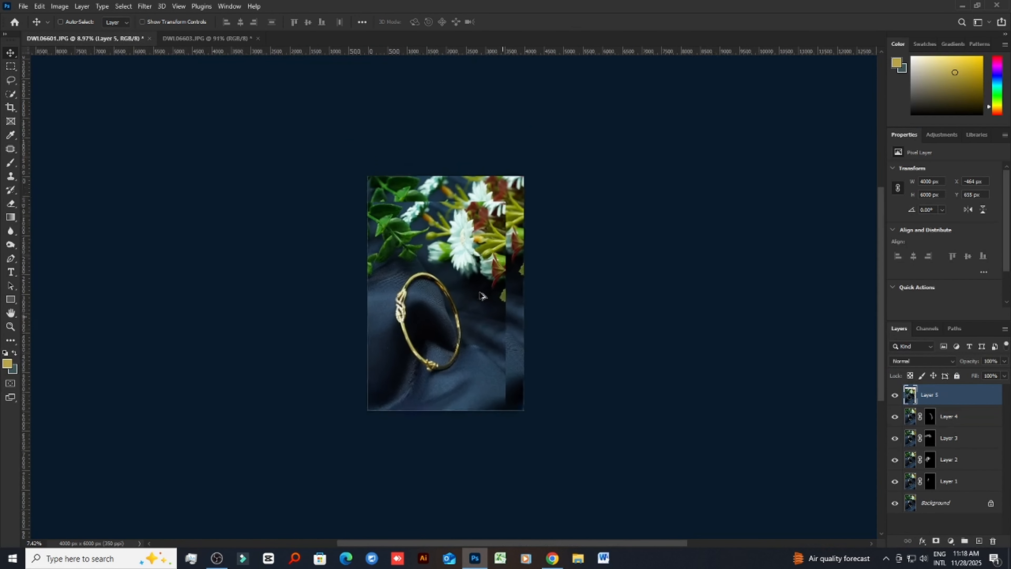
# Reposition Layer 5 with Free Transform to X 11 px, Y 18 px so it nearly covers the canvas
pyautogui.hotkey('ctrl', 't')
pyautogui.moveTo(455, 282); pyautogui.dragTo(467, 261)
pyautogui.click(521, 22)
pyautogui.scroll(6, 388, 306)
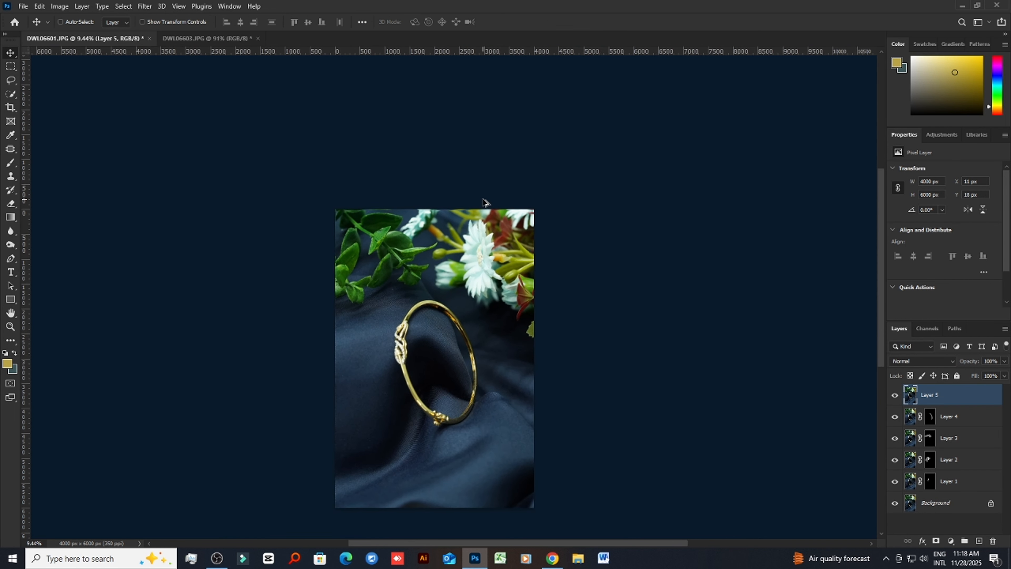
pyautogui.scroll(-3, 388, 306)
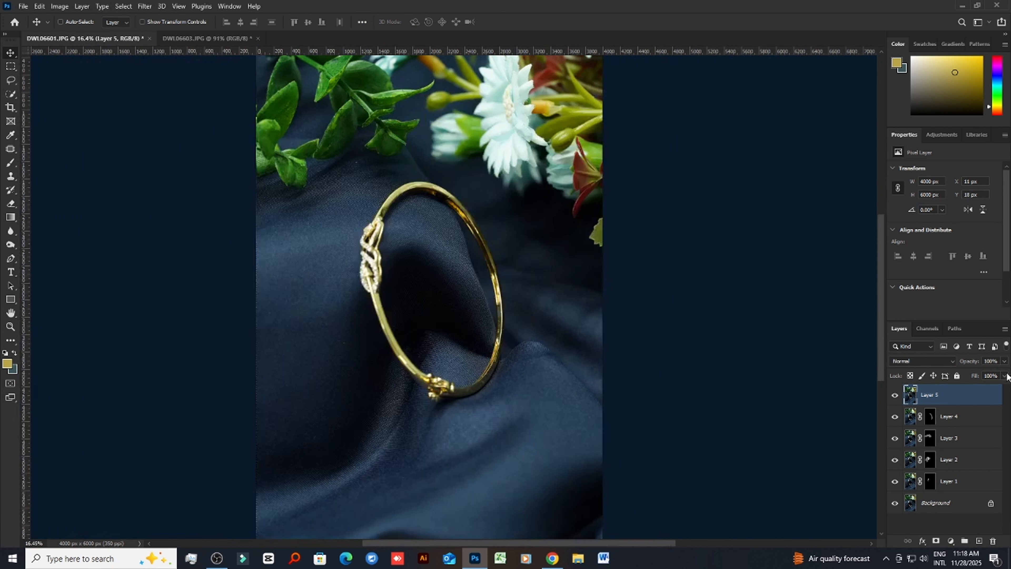
# Lower Layer 5's fill to 63% and scale the layer up with Free Transform to about 4130 × 6194 px
pyautogui.click(1003, 376)
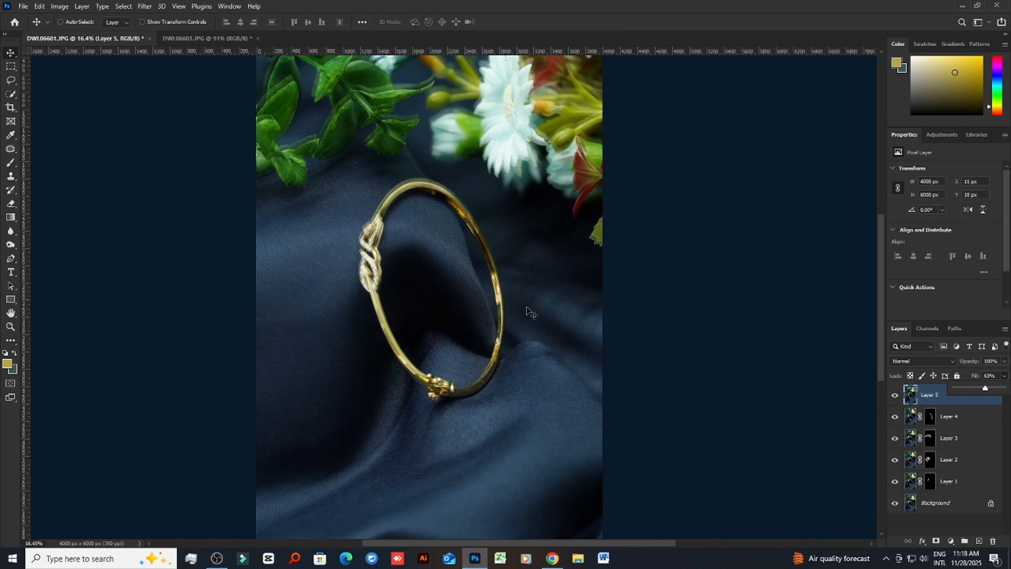
pyautogui.scroll(-1, 450, 302)
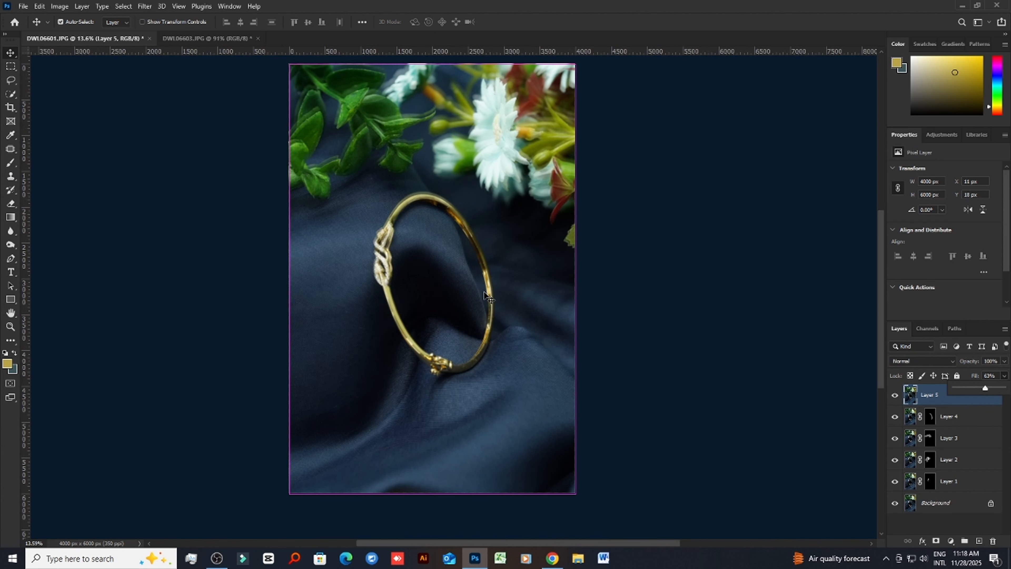
pyautogui.hotkey('ctrl', 't')
pyautogui.scroll(2, 429, 246)
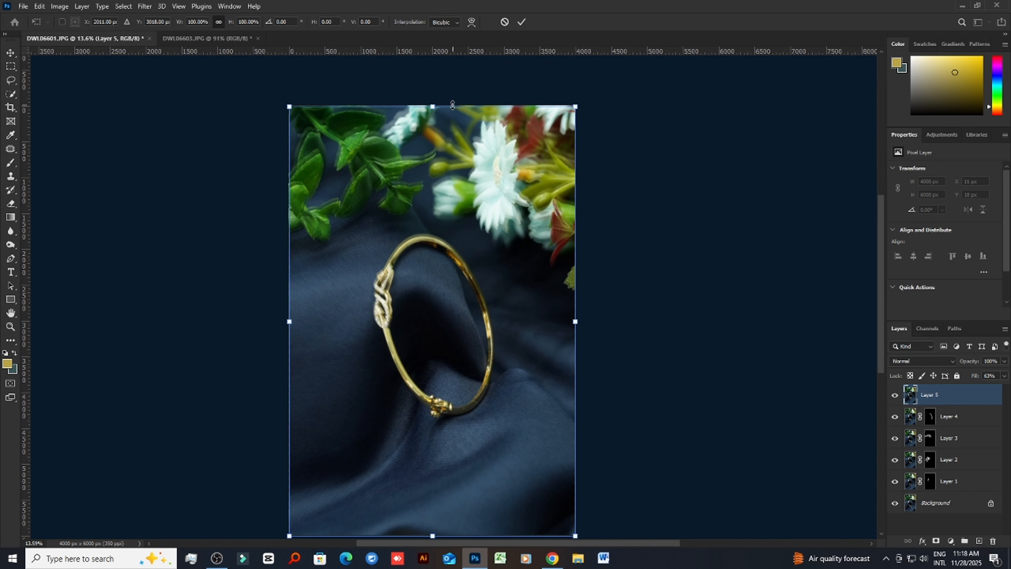
pyautogui.moveTo(432, 102); pyautogui.dragTo(433, 95)
pyautogui.scroll(-3, 459, 507)
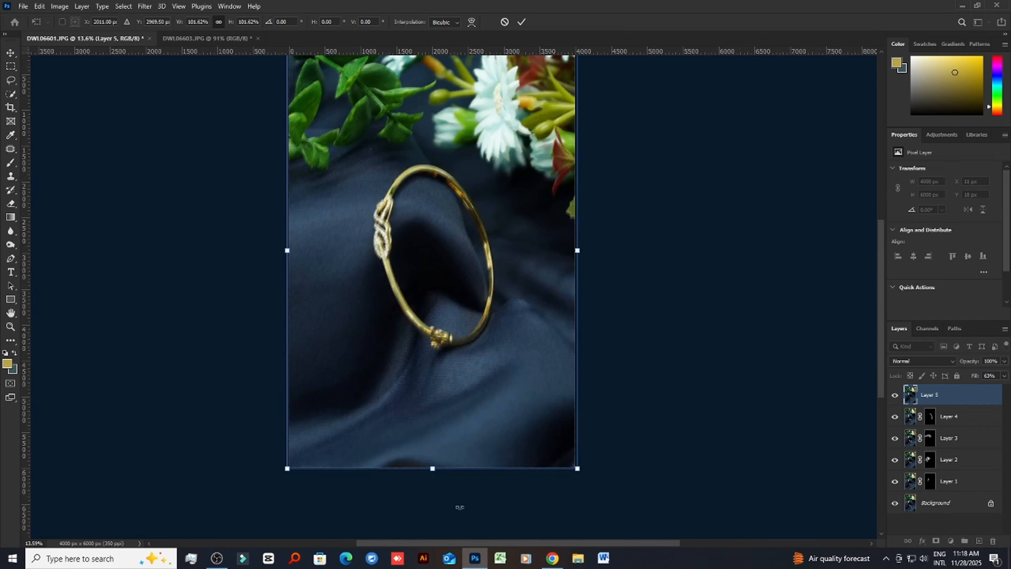
pyautogui.moveTo(432, 467); pyautogui.dragTo(432, 475)
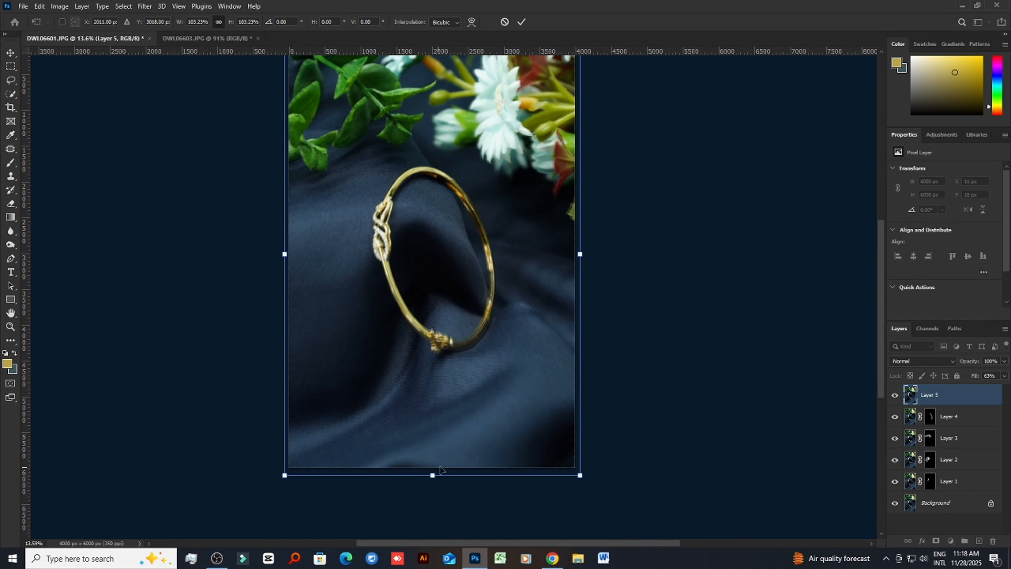
pyautogui.click(521, 23)
pyautogui.scroll(3, 468, 301)
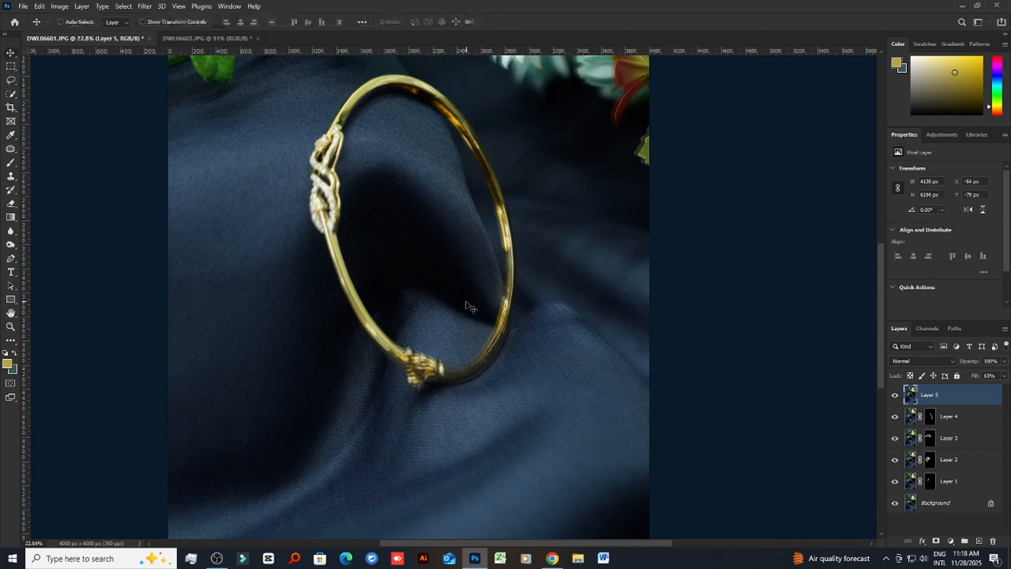
# Nudge Layer 5 to X -50 px, Y -111 px to bring its bracelet closer to the one beneath
pyautogui.scroll(2, 470, 313)
pyautogui.press('Down')
pyautogui.press('Down')
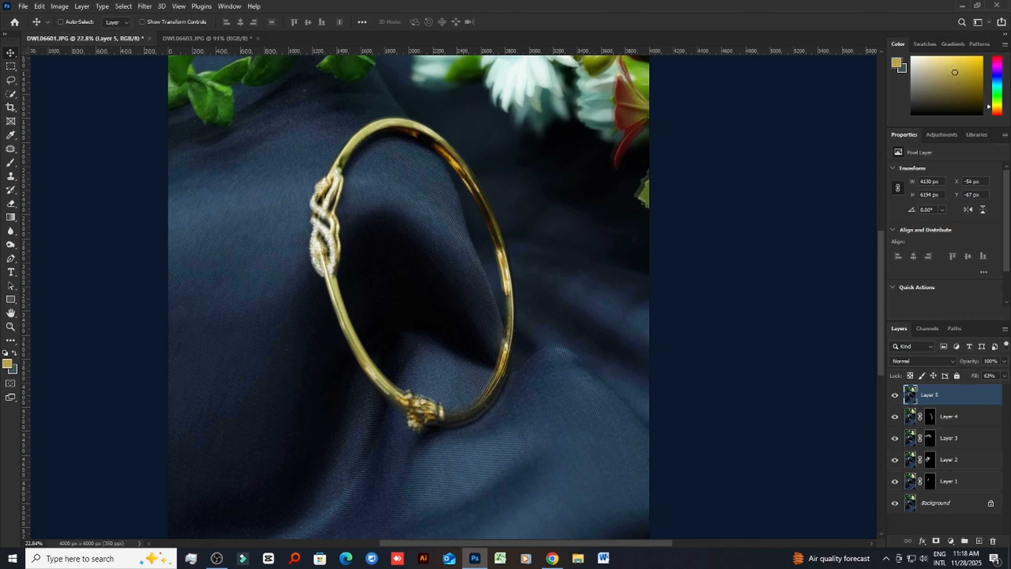
pyautogui.press('Right')
pyautogui.press('Right')
pyautogui.press('Right')
pyautogui.press('Right')
pyautogui.press('Up')
pyautogui.press('Up')
pyautogui.press('Up')
pyautogui.press('Up')
pyautogui.press('Up')
pyautogui.hotkey('shift', 'Up')
pyautogui.hotkey('shift', 'Up')
pyautogui.hotkey('shift', 'Up')
pyautogui.hotkey('shift', 'Up')
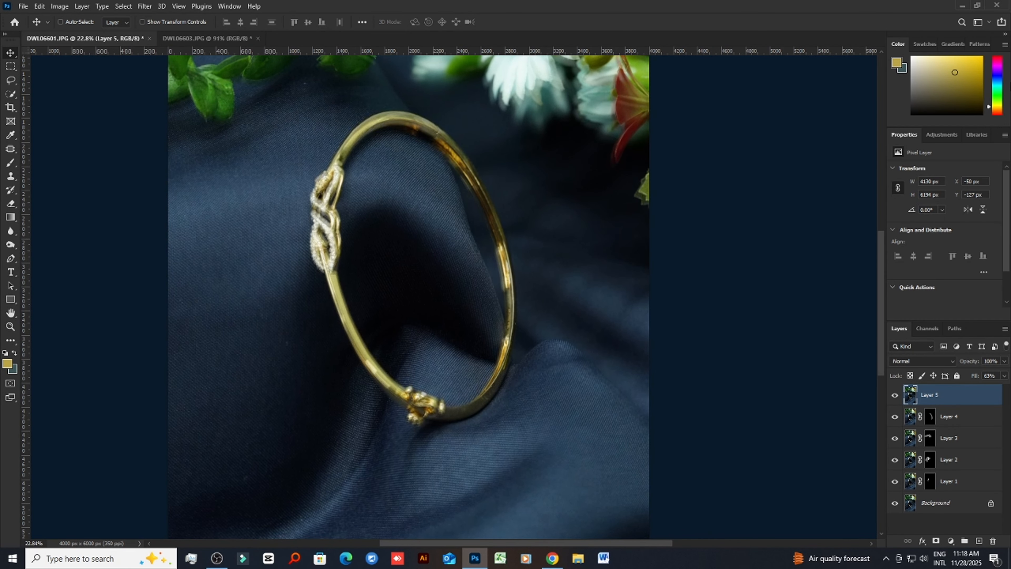
pyautogui.hotkey('shift', 'Down')
pyautogui.press('Down')
pyautogui.press('Down')
pyautogui.press('Down')
pyautogui.press('Down')
pyautogui.press('Down')
pyautogui.press('Down')
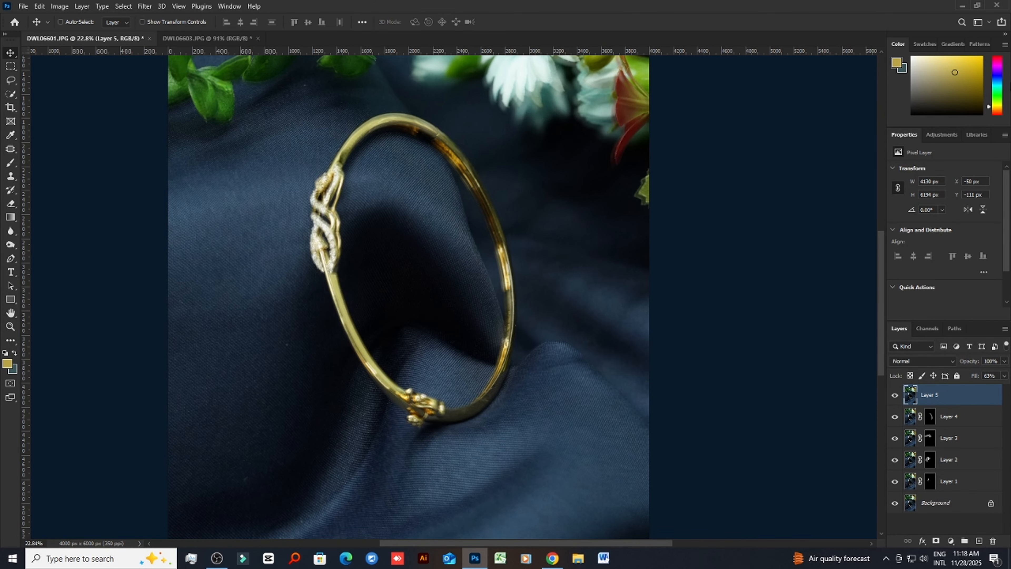
# Shift Layer 5 to X -65 px, Y -79 px so the upper arc of its bracelet overlaps the one beneath
pyautogui.scroll(3, 396, 142)
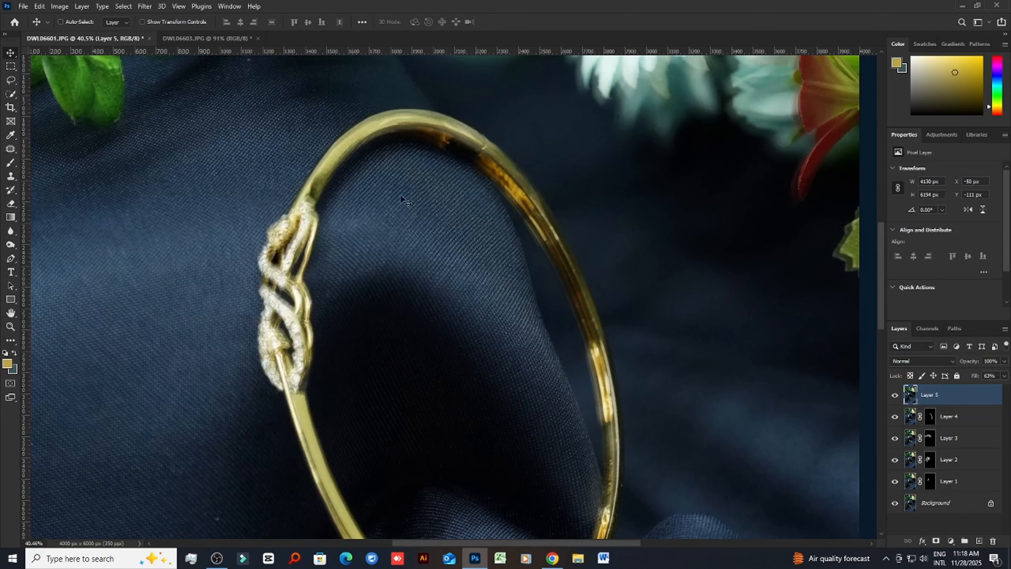
pyautogui.scroll(-3, 410, 200)
pyautogui.scroll(1, 443, 356)
pyautogui.scroll(3, 443, 138)
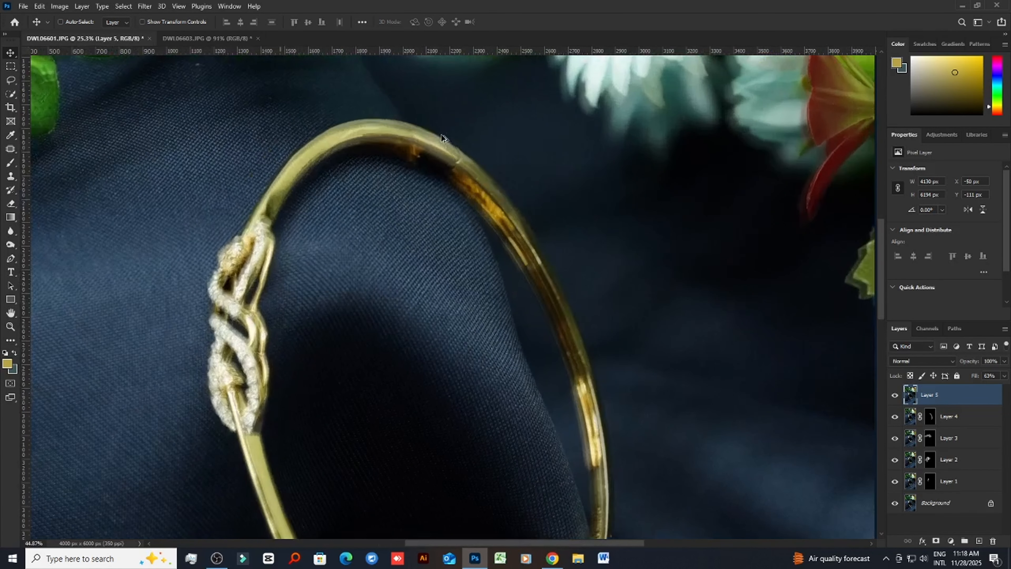
pyautogui.moveTo(396, 145)
pyautogui.mouseDown()
pyautogui.moveTo(392, 135)
pyautogui.moveTo(392, 153)
pyautogui.mouseUp()
pyautogui.scroll(-3, 438, 199)
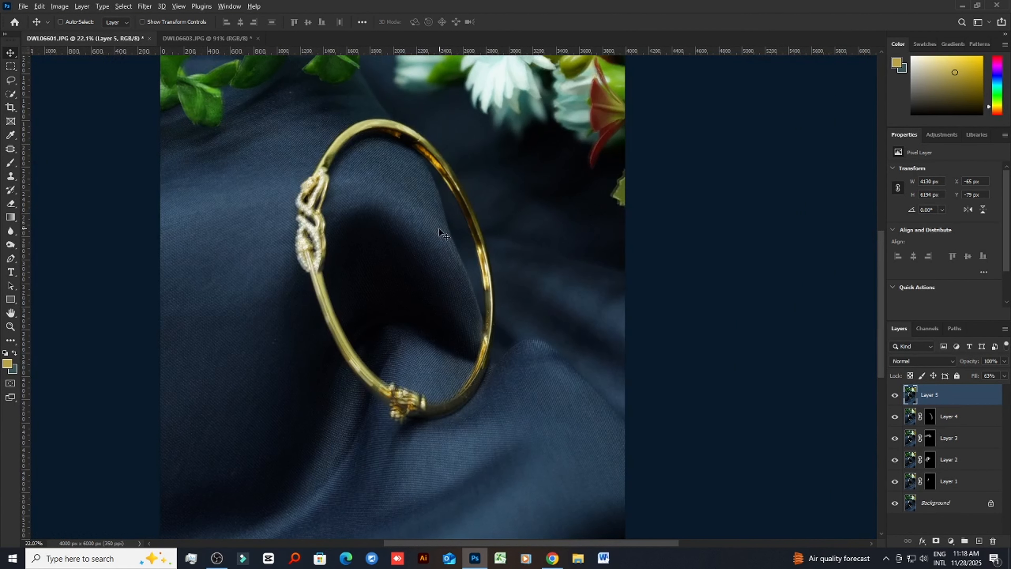
# Scale Layer 5 down with Free Transform to about 4086 × 6128 px, matching the bracelet beneath
pyautogui.scroll(-1, 439, 229)
pyautogui.hotkey('ctrl', 't')
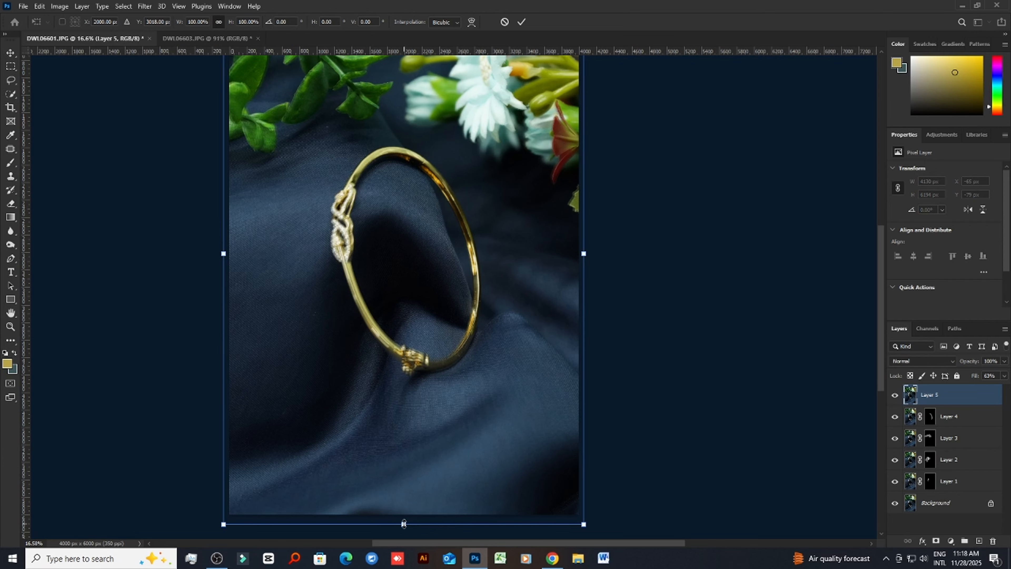
pyautogui.moveTo(404, 523); pyautogui.dragTo(404, 518)
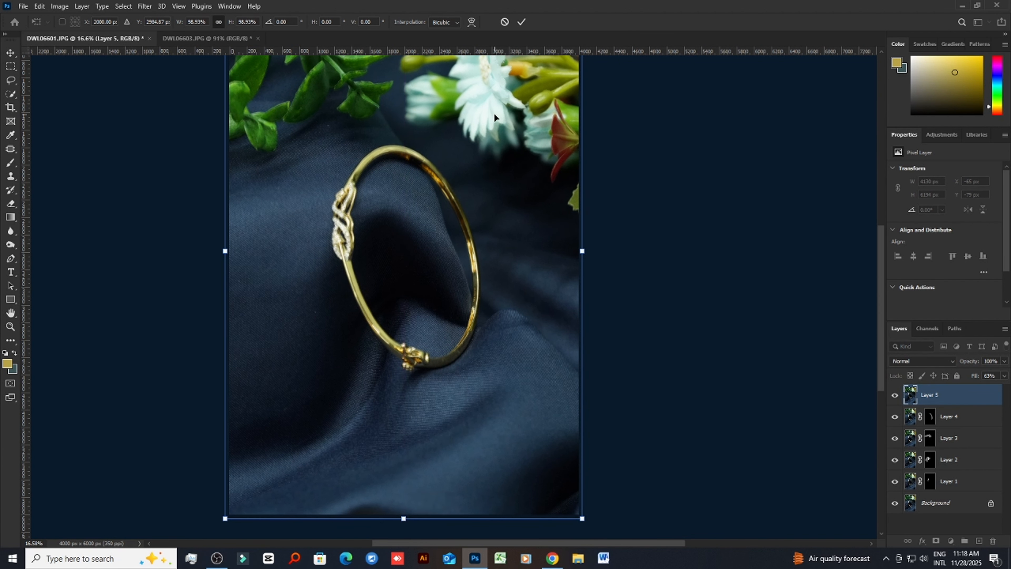
pyautogui.click(520, 22)
pyautogui.scroll(2, 424, 253)
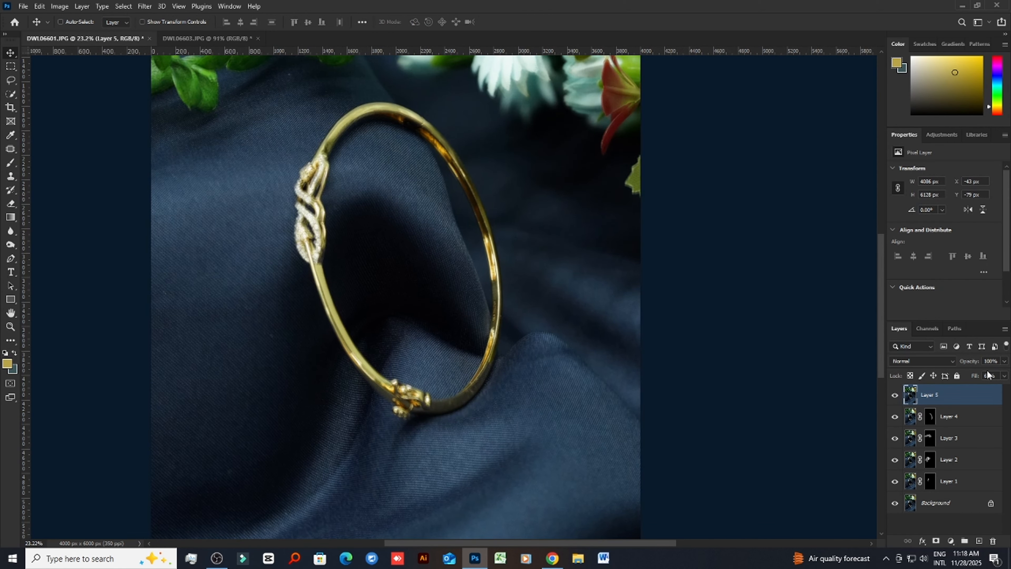
# Restore Layer 5's fill to 100% and add a black layer mask that hides the layer
pyautogui.click(1003, 376)
pyautogui.moveTo(987, 391); pyautogui.dragTo(1004, 391)
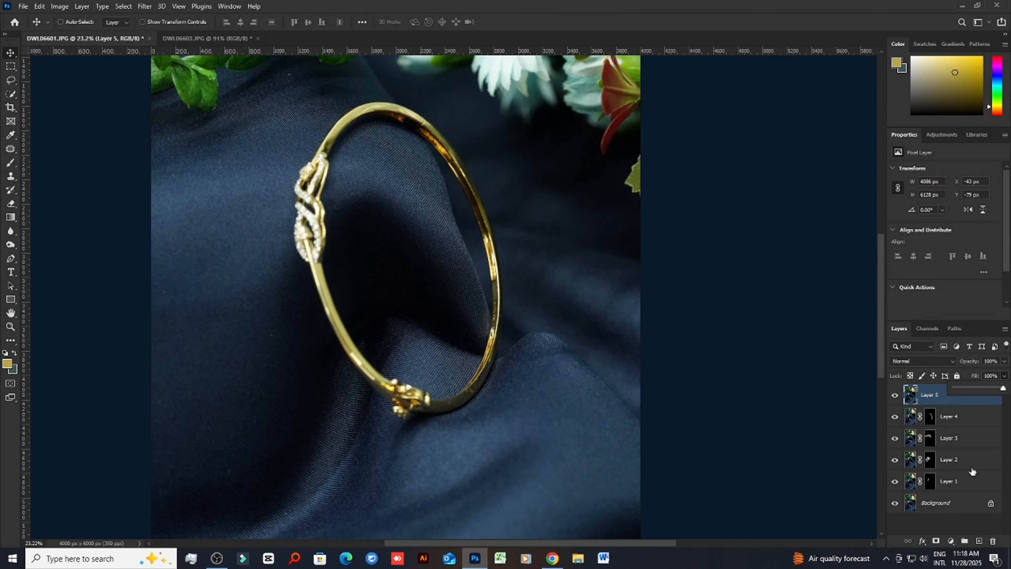
pyautogui.keyDown('alt'); pyautogui.click(935, 540); pyautogui.keyUp('alt')
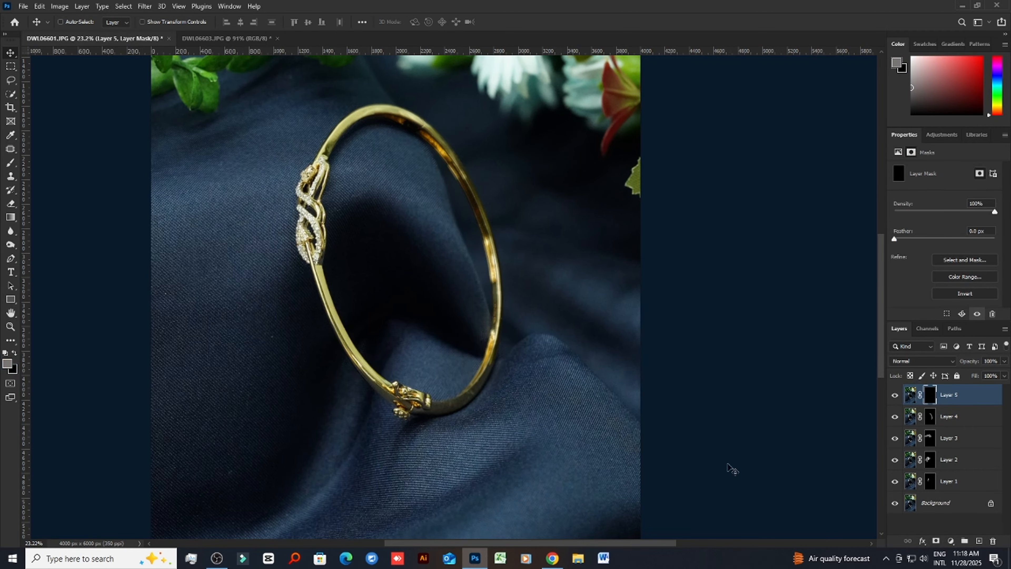
# Paint on Layer 5's mask with the Brush to reveal the sharp top arc of the bracelet
pyautogui.click(11, 163)
pyautogui.scroll(5, 331, 156)
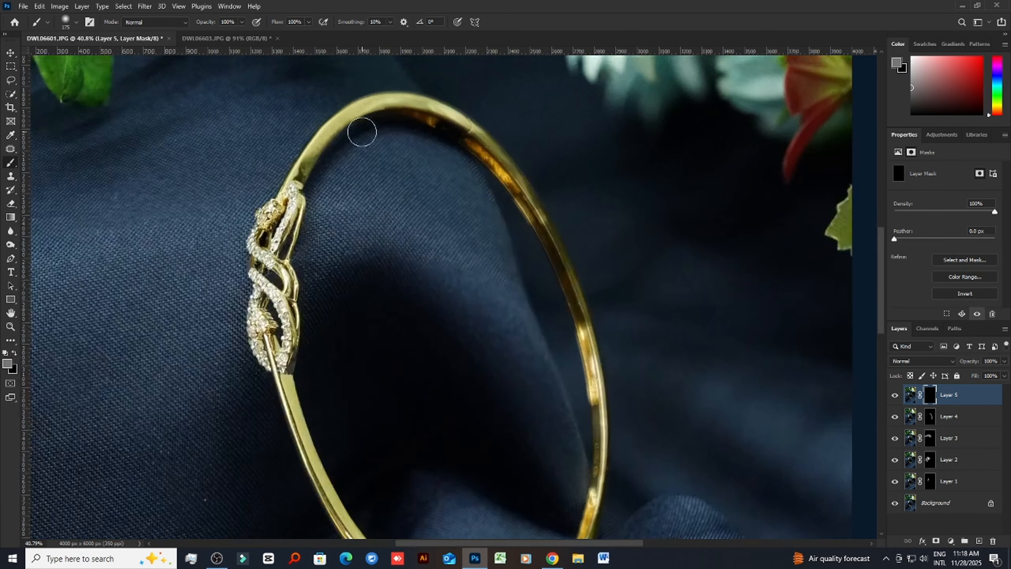
pyautogui.scroll(3, 391, 164)
pyautogui.scroll(-2, 394, 184)
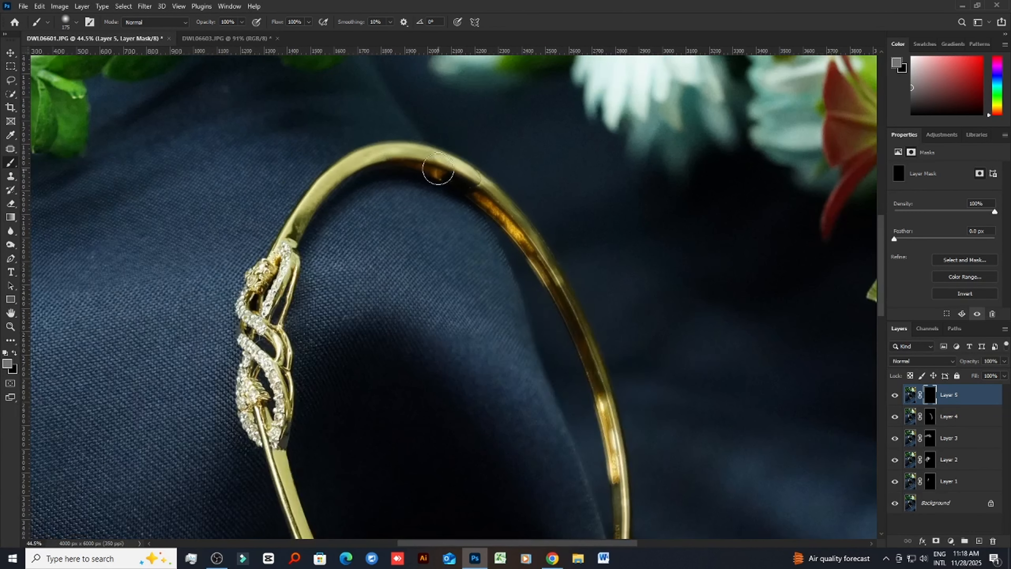
pyautogui.moveTo(413, 156)
pyautogui.mouseDown()
pyautogui.moveTo(392, 151)
pyautogui.moveTo(465, 179)
pyautogui.mouseUp()
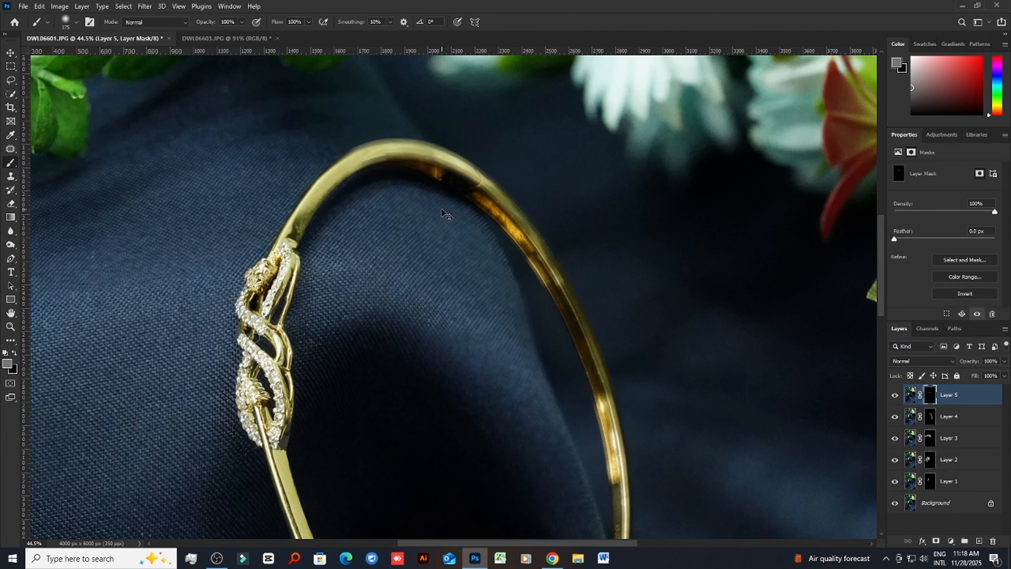
# Set the foreground colour to pure white (ffffff) for revealing areas on the layer masks
pyautogui.click(8, 364)
pyautogui.write('ffffff')
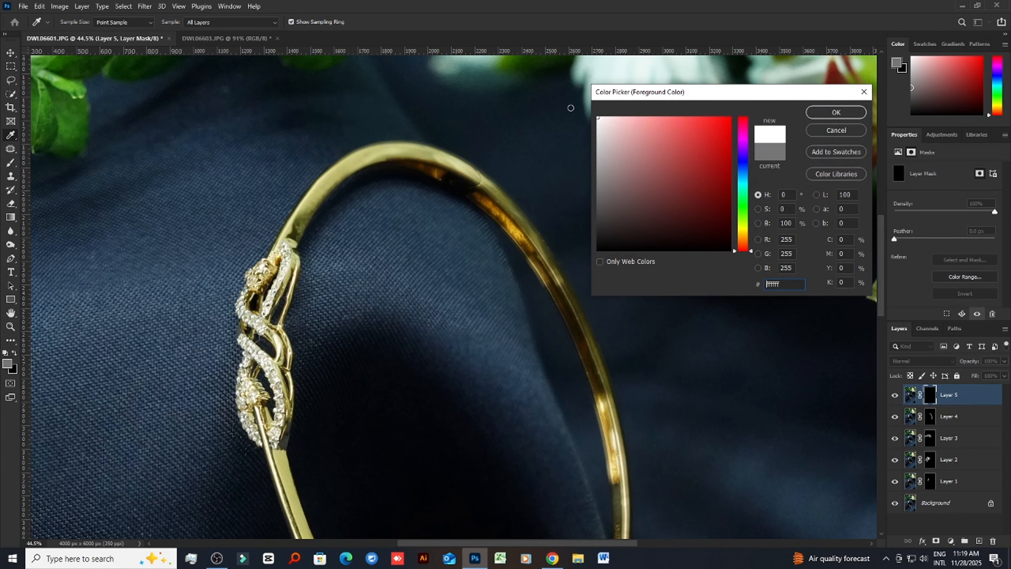
pyautogui.click(834, 113)
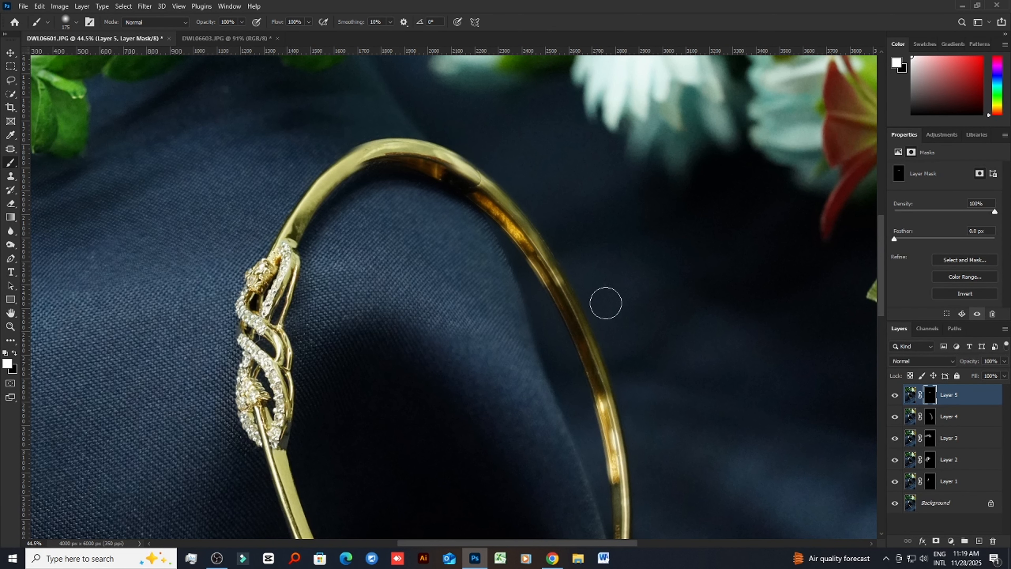
# Paint white on Layer 4's mask along the bracelet's right side to reveal its sharp band down to the engraved section
pyautogui.click(931, 418)
pyautogui.moveTo(497, 210)
pyautogui.mouseDown()
pyautogui.moveTo(590, 350)
pyautogui.moveTo(605, 429)
pyautogui.mouseUp()
pyautogui.scroll(-3, 518, 199)
pyautogui.scroll(-3, 598, 289)
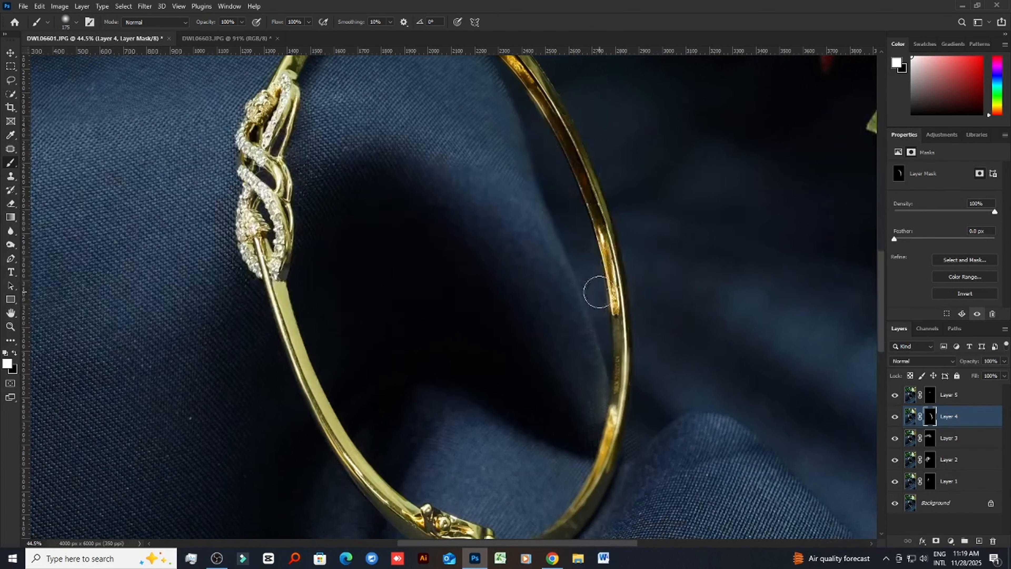
pyautogui.scroll(-2, 626, 323)
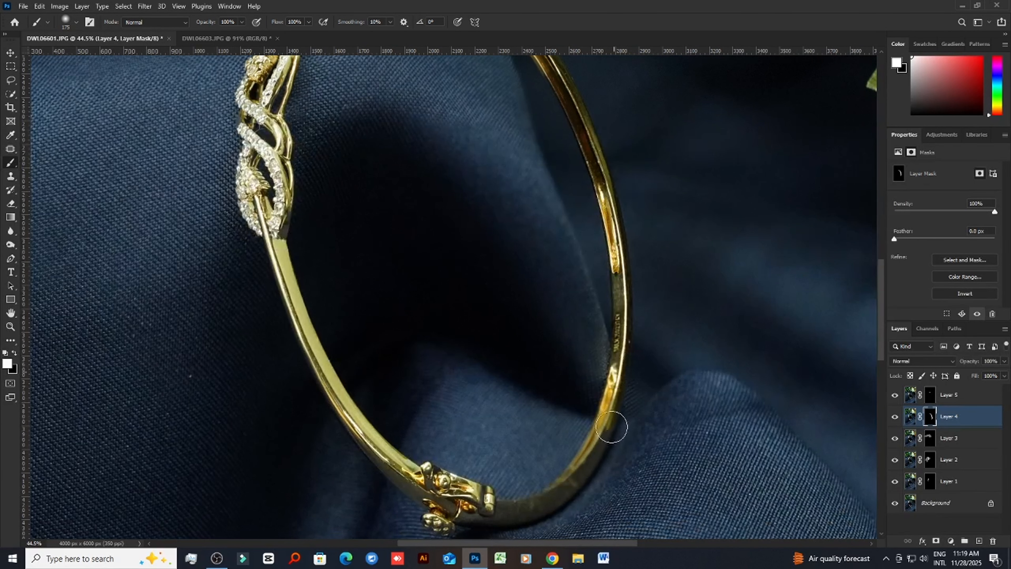
pyautogui.scroll(3, 615, 350)
pyautogui.scroll(5, 526, 119)
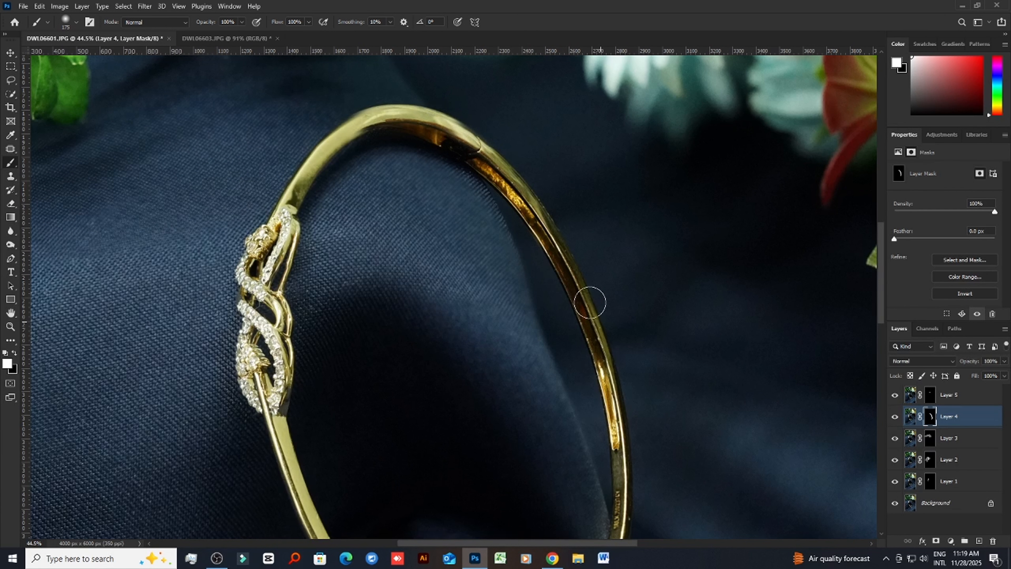
pyautogui.scroll(-3, 630, 294)
pyautogui.scroll(-2, 629, 362)
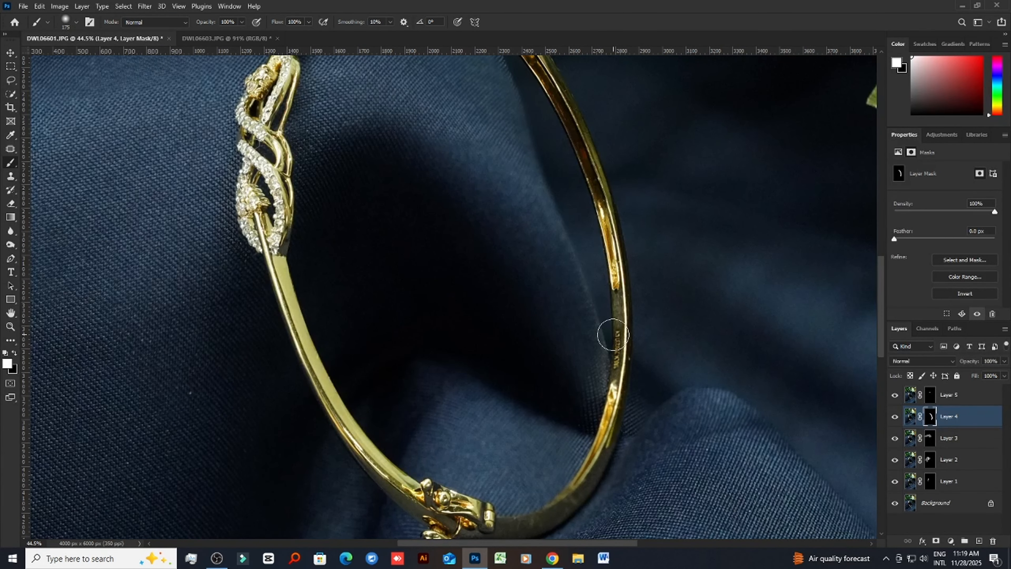
pyautogui.scroll(4, 597, 331)
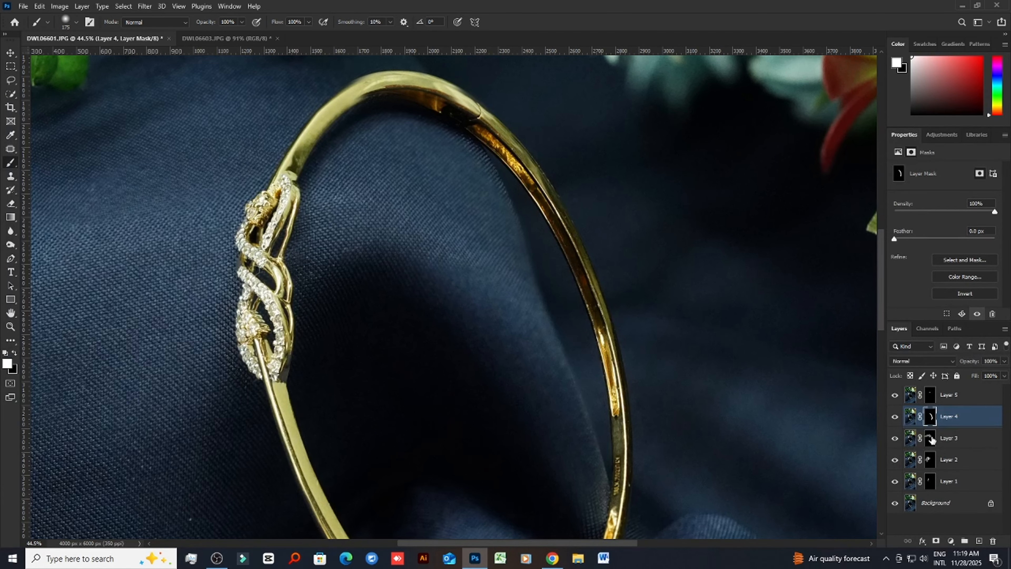
# Reduce the brush to 80 px and touch up Layer 2's mask over the diamond ornament
pyautogui.click(930, 437)
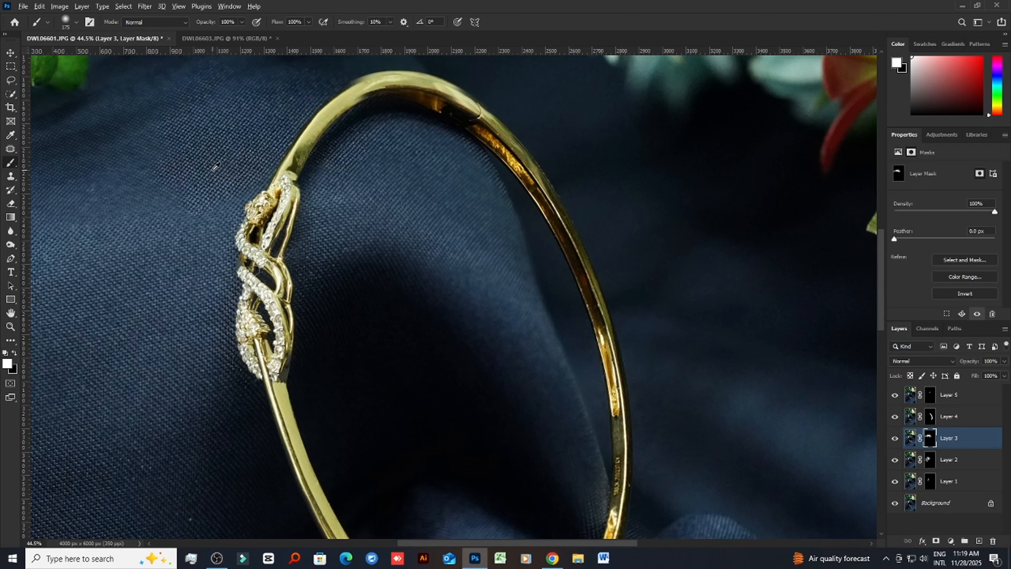
pyautogui.click(929, 458)
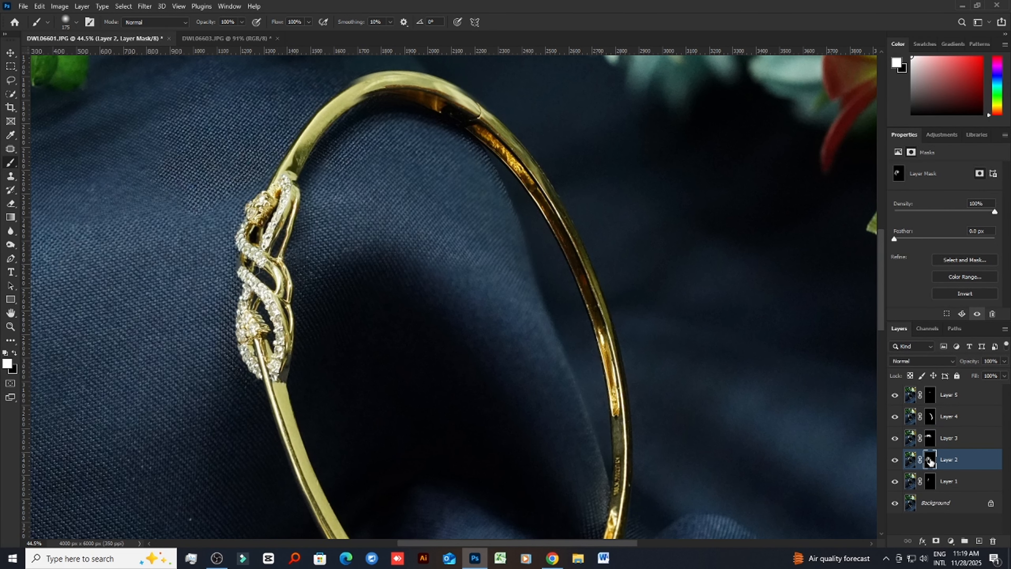
pyautogui.scroll(3, 203, 354)
pyautogui.press('[')
pyautogui.press('[')
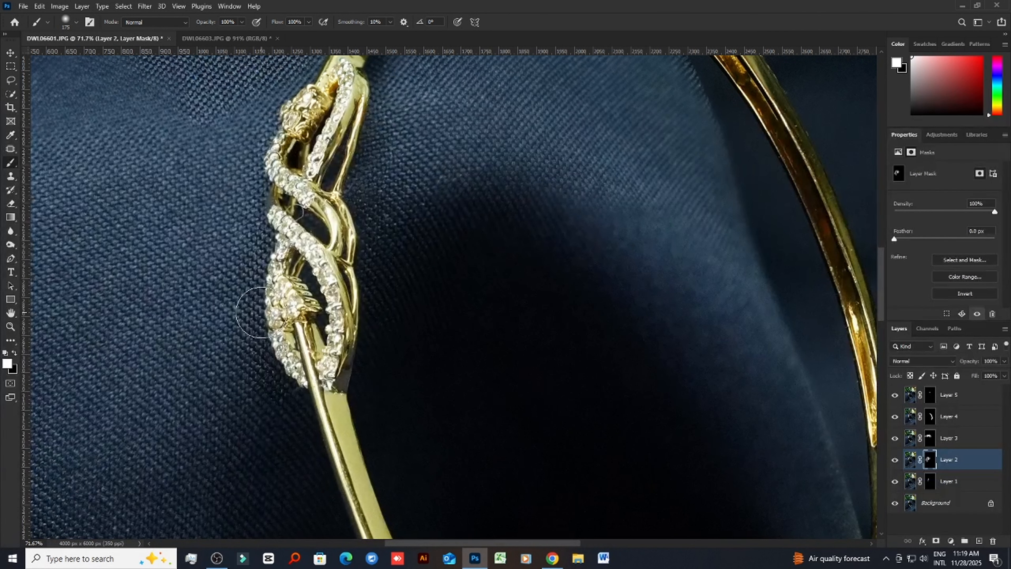
pyautogui.press('[')
pyautogui.press('[')
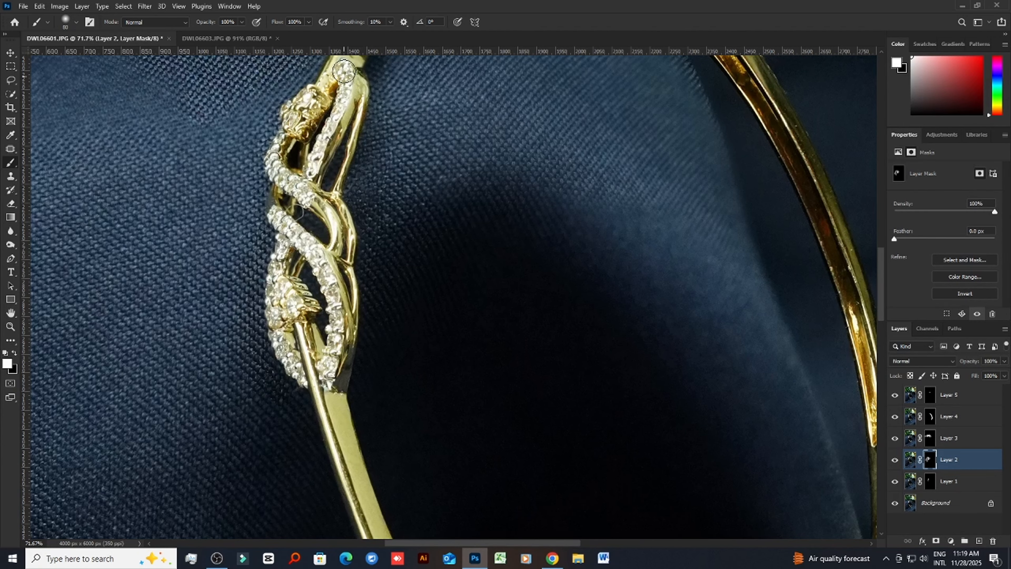
# Paint on Layer 1's mask over the lower gold flower of the diamond ornament
pyautogui.click(930, 481)
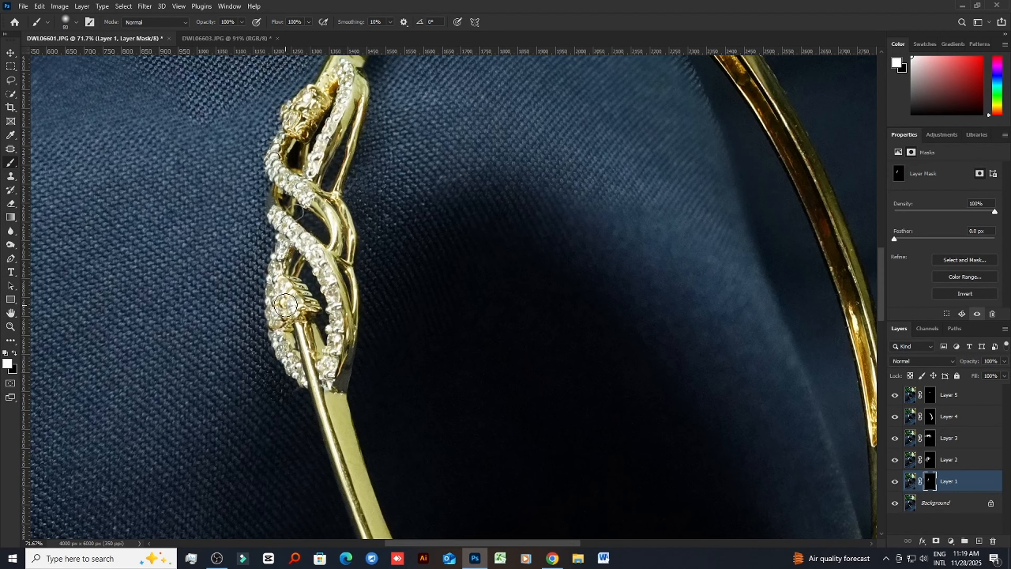
pyautogui.moveTo(286, 305); pyautogui.dragTo(286, 322)
pyautogui.scroll(3, 113, 277)
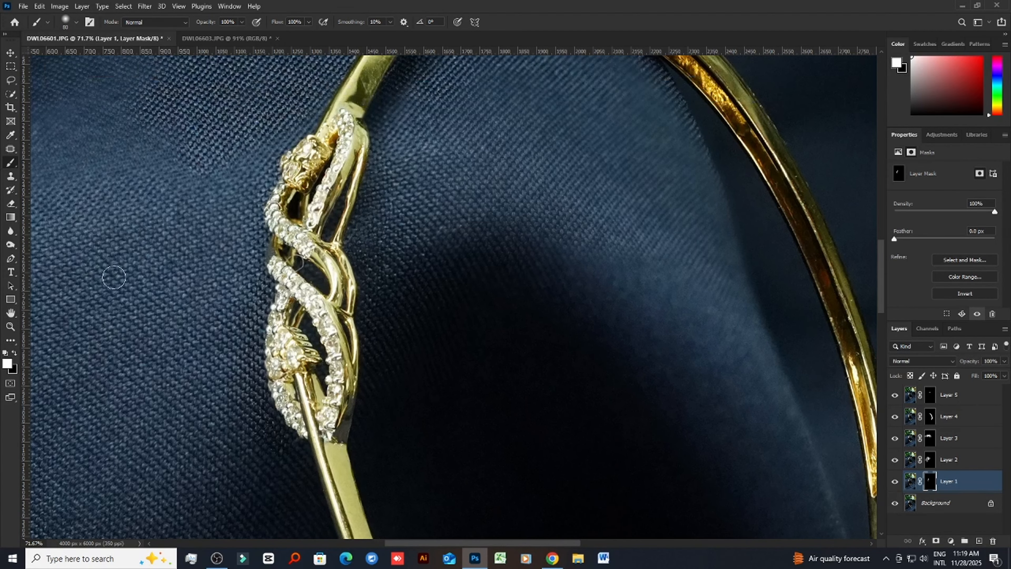
pyautogui.click(11, 66)
pyautogui.scroll(-3, 636, 321)
pyautogui.click(931, 416)
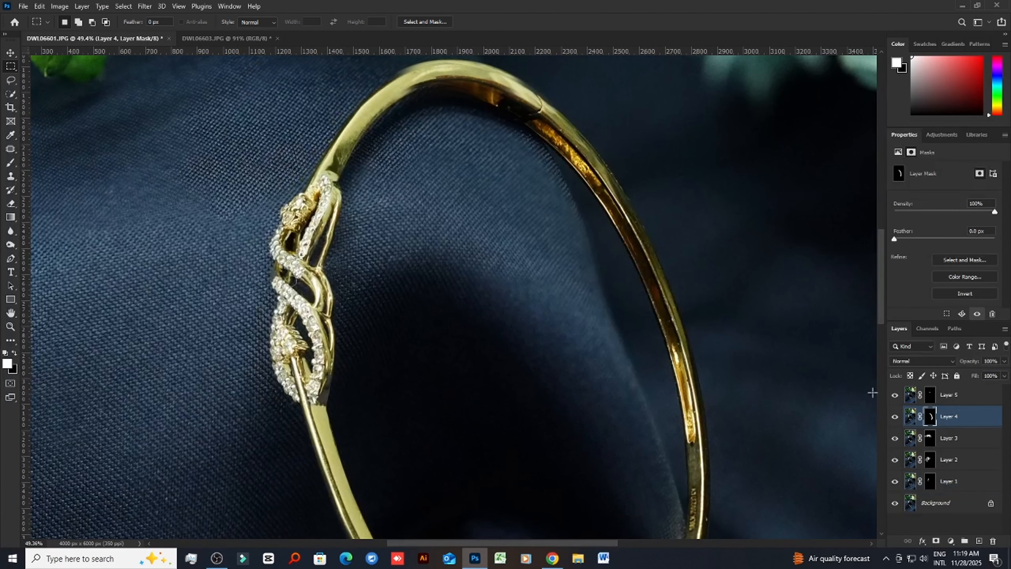
pyautogui.scroll(2, 269, 218)
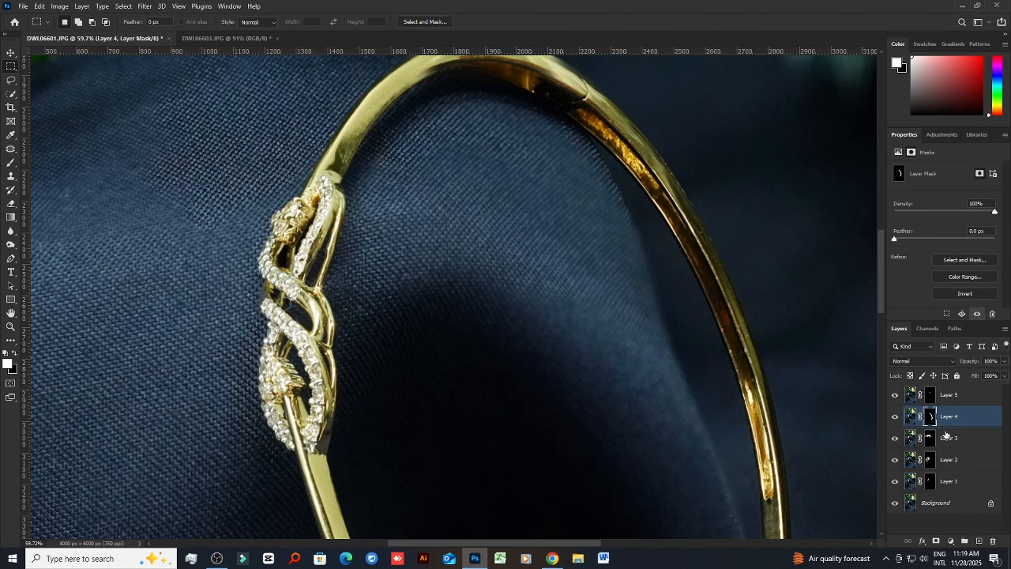
pyautogui.click(930, 440)
pyautogui.click(11, 164)
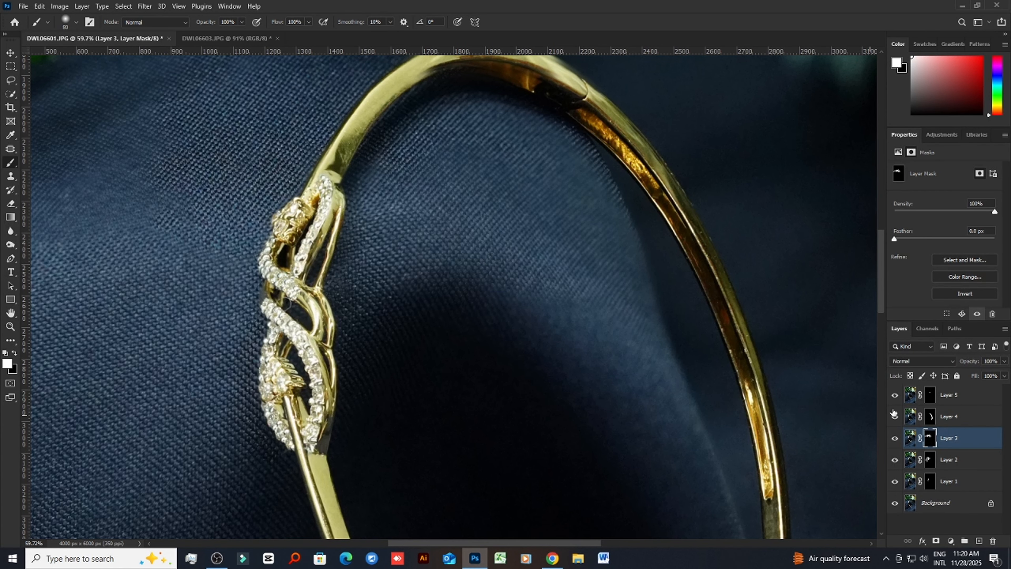
# Try extending Layer 5's mask along the upper-left arc of the bracelet, and undo the painting
pyautogui.click(932, 396)
pyautogui.scroll(3, 379, 237)
pyautogui.scroll(-1, 214, 186)
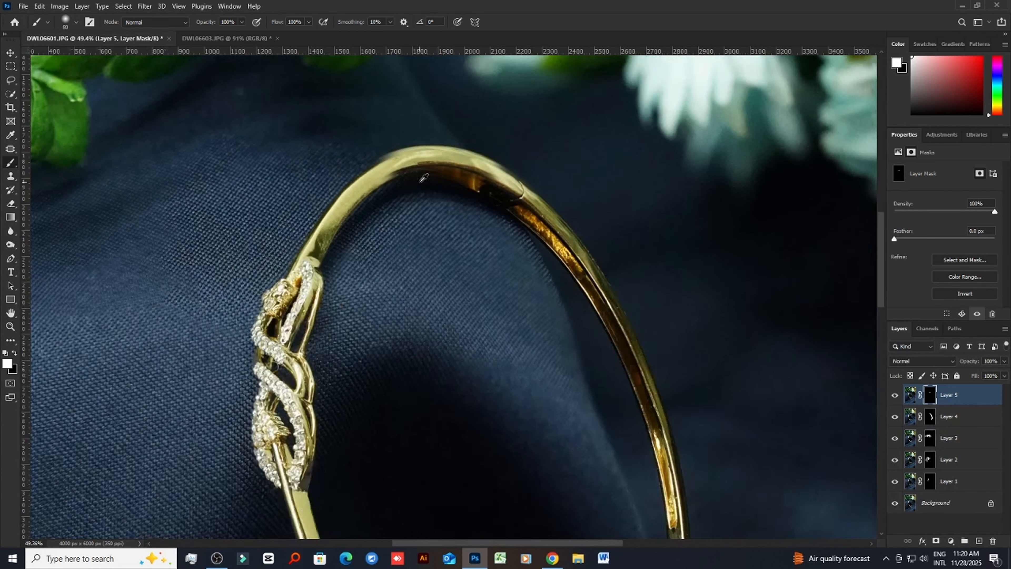
pyautogui.scroll(2, 424, 176)
pyautogui.moveTo(352, 152); pyautogui.dragTo(419, 135)
pyautogui.moveTo(345, 171); pyautogui.dragTo(335, 199)
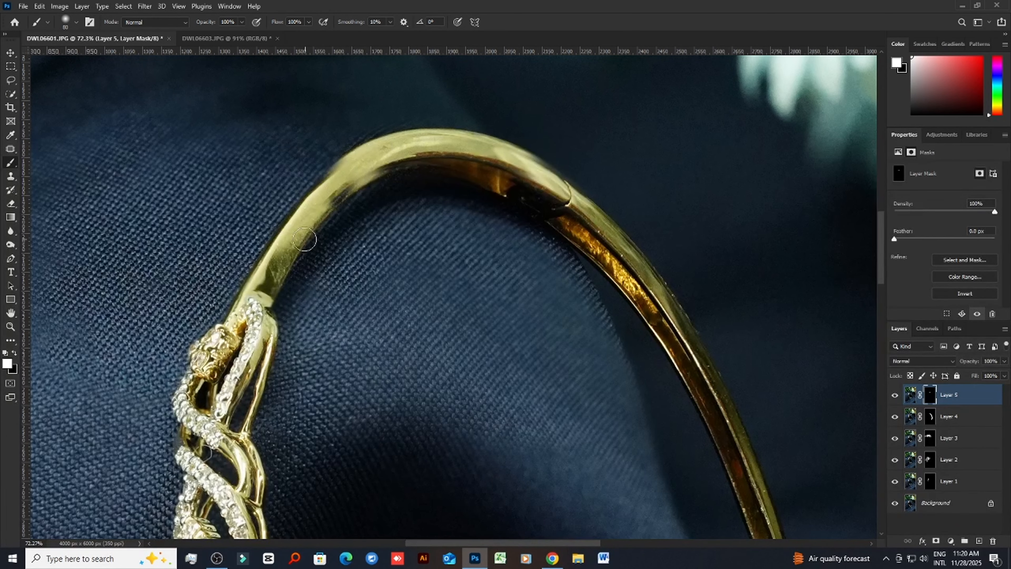
pyautogui.hotkey('ctrl', 'z')
pyautogui.scroll(-3, 424, 172)
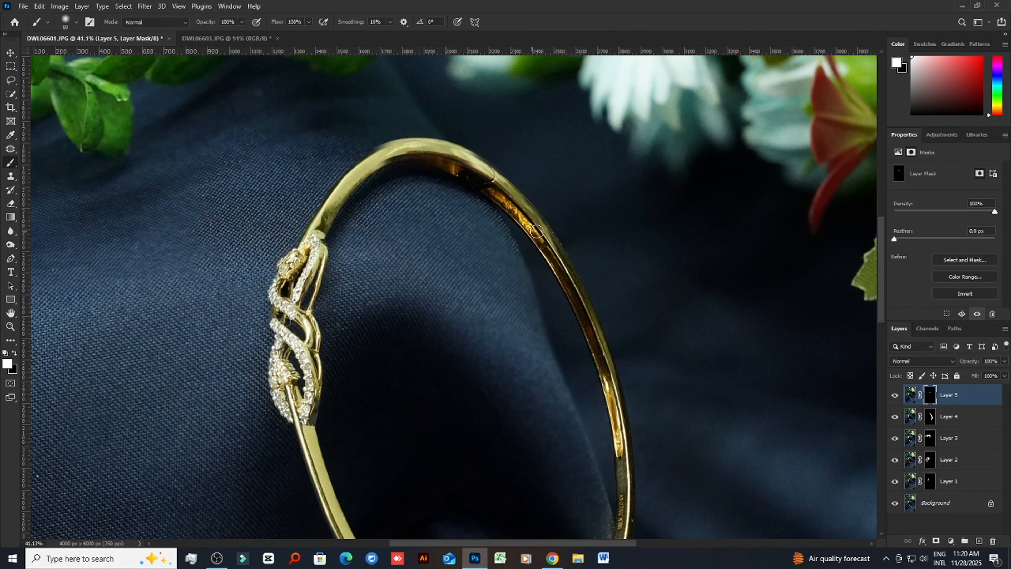
pyautogui.scroll(-1, 557, 265)
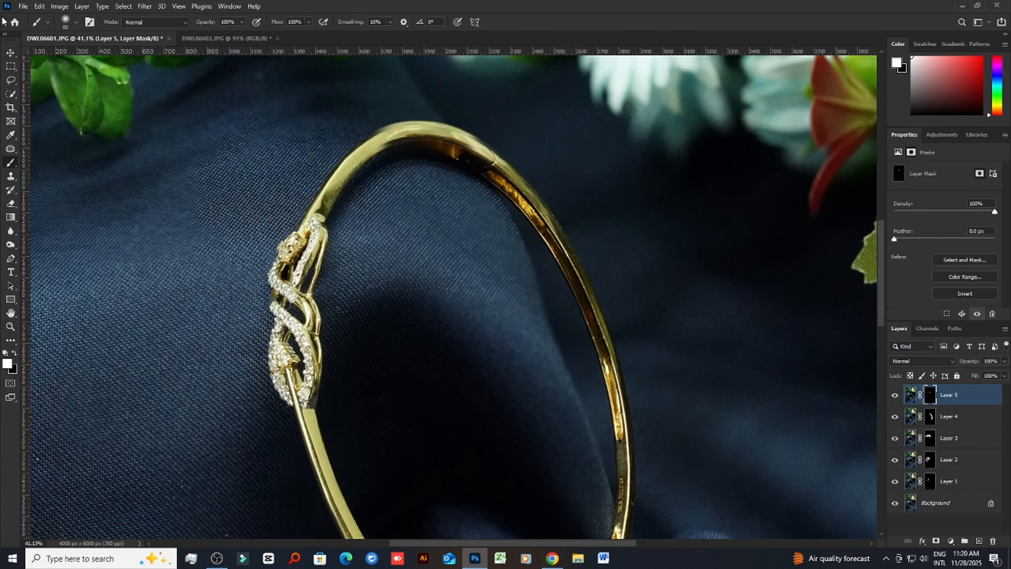
# Nudge Layer 5 downward with the Move tool to line up its top arc with the bracelet beneath
pyautogui.click(11, 52)
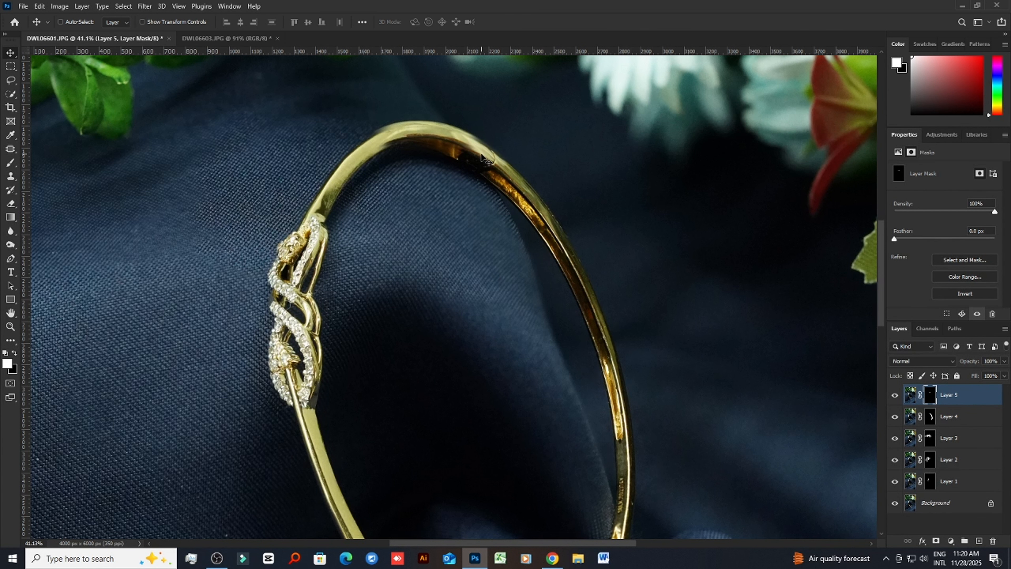
pyautogui.press('Down')
pyautogui.press('Down')
pyautogui.press('Down')
pyautogui.press('Down')
pyautogui.press('Down')
pyautogui.press('Down')
pyautogui.press('Down')
pyautogui.press('Down')
pyautogui.press('Down')
pyautogui.press('Down')
pyautogui.press('Down')
pyautogui.press('Down')
pyautogui.press('Down')
pyautogui.press('Down')
pyautogui.press('Down')
pyautogui.press('Down')
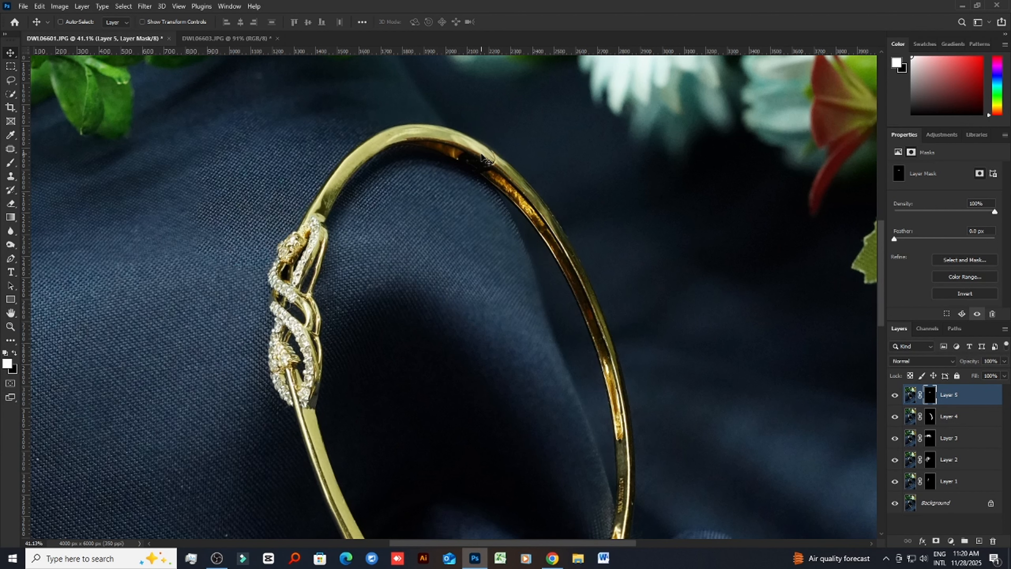
pyautogui.press('Down')
pyautogui.press('Down')
pyautogui.press('Down')
pyautogui.press('Down')
pyautogui.press('Down')
pyautogui.press('Down')
pyautogui.press('Down')
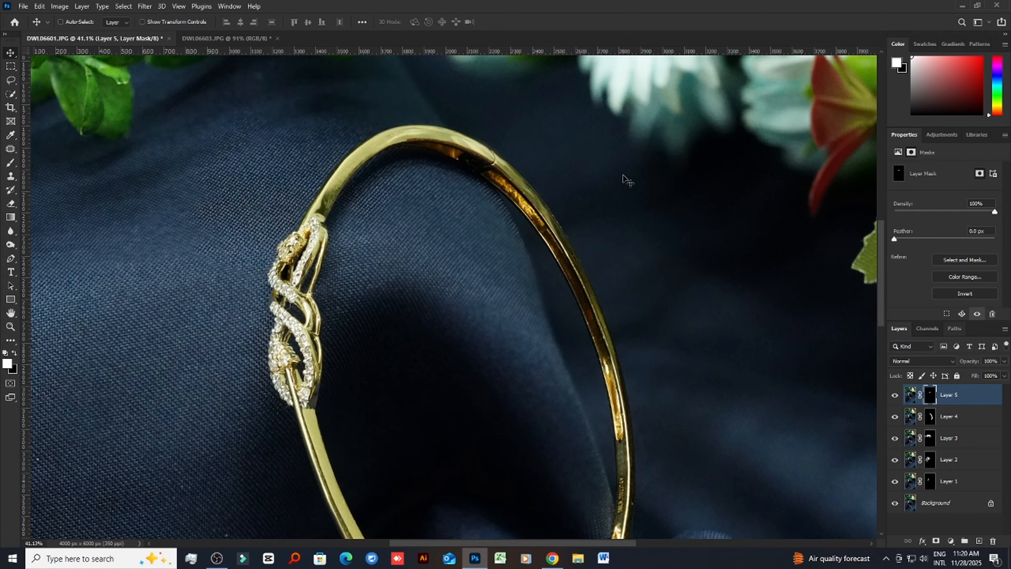
# Paint on Layer 5's mask with the 80 px Brush to blend the left part of the bracelet's top arc
pyautogui.click(11, 162)
pyautogui.scroll(4, 492, 163)
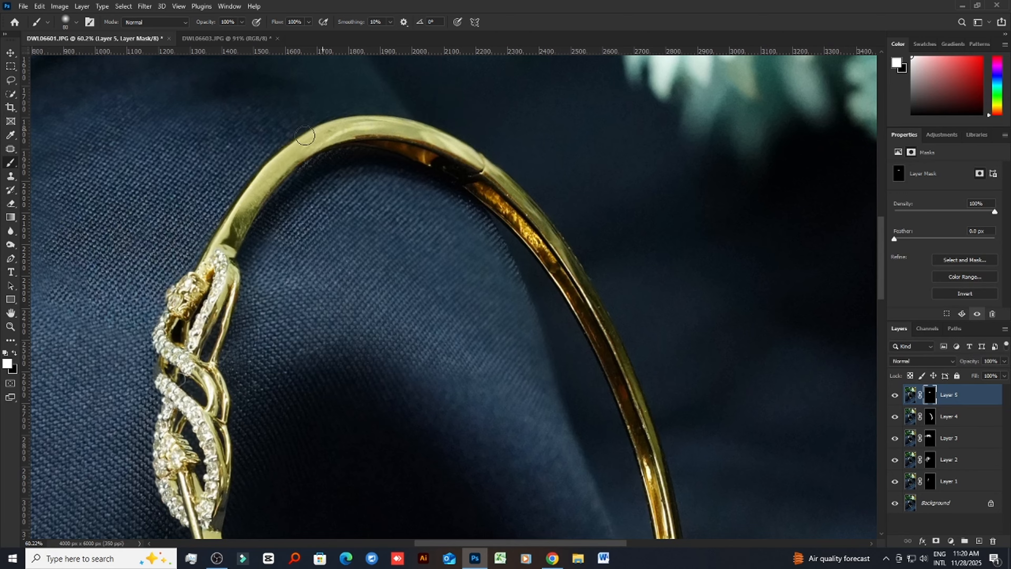
pyautogui.scroll(-5, 369, 137)
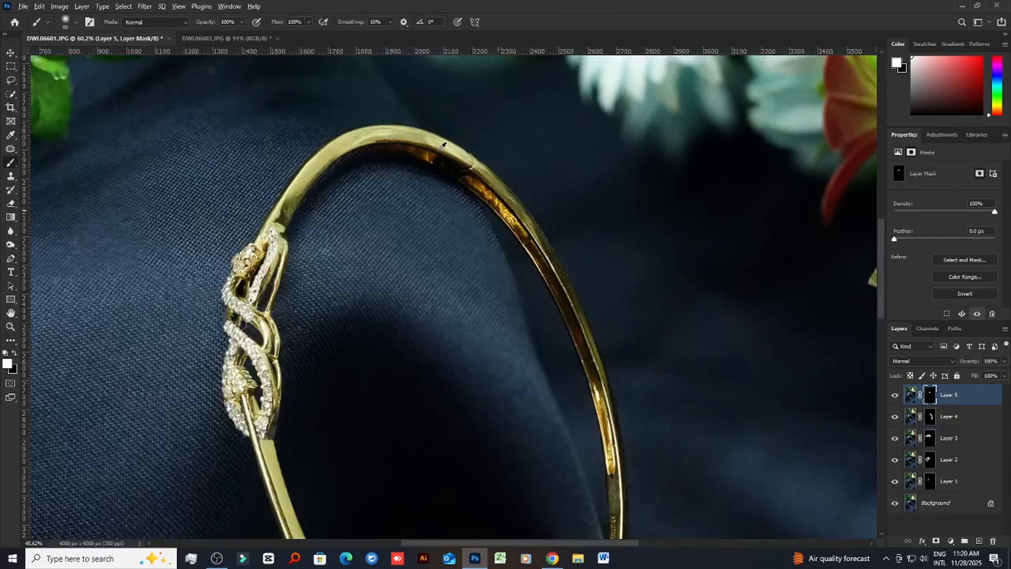
# Paint on Layer 5's mask to reveal the sharp band along the bracelet's lower-right curve
pyautogui.scroll(5, 426, 311)
pyautogui.scroll(-2, 425, 311)
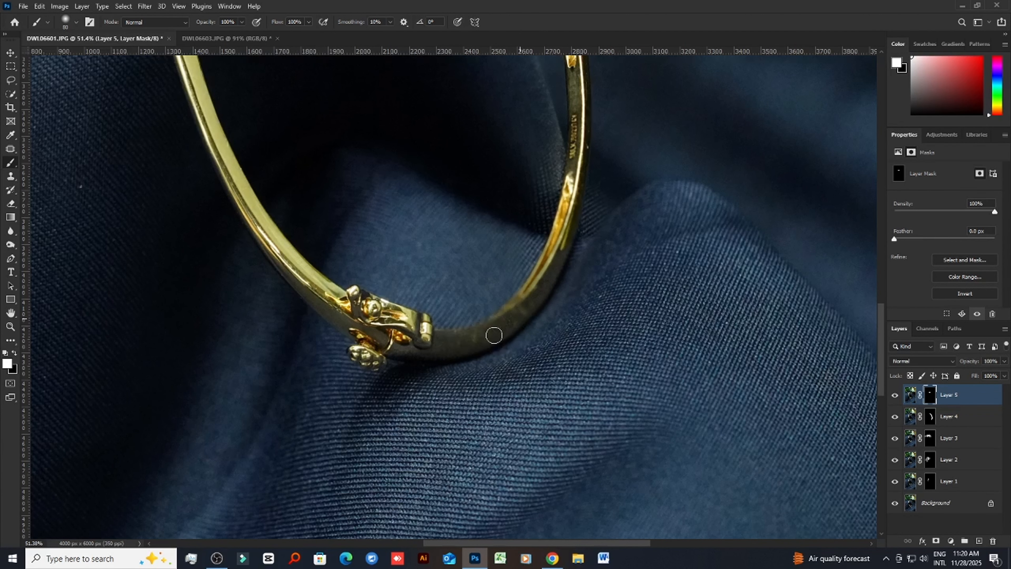
pyautogui.moveTo(493, 336); pyautogui.dragTo(518, 307)
pyautogui.hotkey('ctrl', 'z')
pyautogui.moveTo(563, 234); pyautogui.dragTo(519, 305)
pyautogui.moveTo(563, 250)
pyautogui.mouseDown()
pyautogui.moveTo(536, 234)
pyautogui.moveTo(500, 303)
pyautogui.moveTo(542, 192)
pyautogui.moveTo(526, 188)
pyautogui.moveTo(478, 317)
pyautogui.moveTo(488, 278)
pyautogui.moveTo(523, 285)
pyautogui.moveTo(575, 246)
pyautogui.mouseUp()
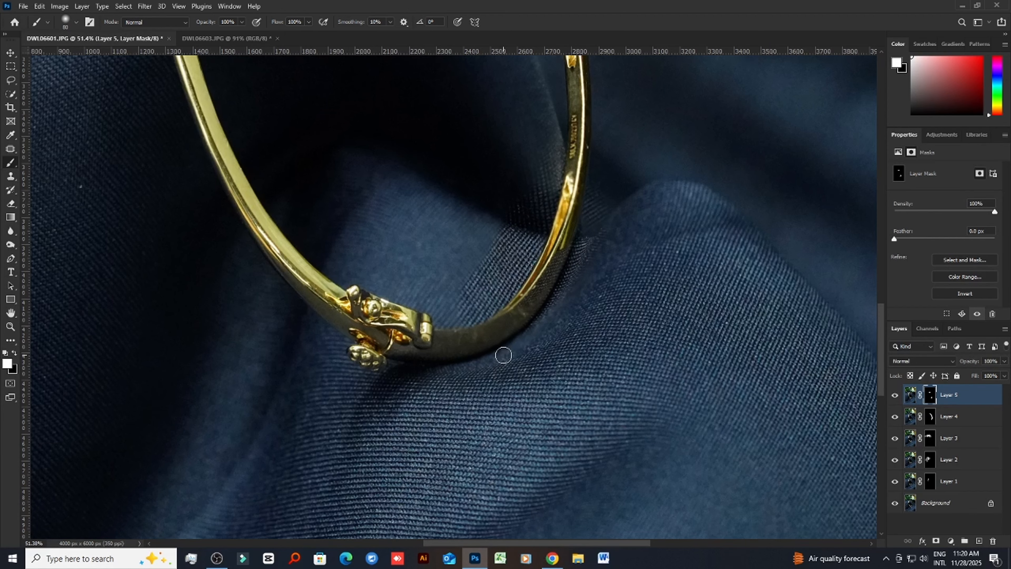
# Enlarge the brush to 175 px and reveal Layer 5's sharp fabric around the bracelet's lower curve
pyautogui.press(']')
pyautogui.press(']')
pyautogui.press(']')
pyautogui.press(']')
pyautogui.moveTo(549, 325)
pyautogui.mouseDown()
pyautogui.moveTo(697, 194)
pyautogui.moveTo(555, 318)
pyautogui.moveTo(758, 189)
pyautogui.moveTo(582, 264)
pyautogui.moveTo(471, 266)
pyautogui.moveTo(536, 86)
pyautogui.moveTo(417, 238)
pyautogui.moveTo(460, 300)
pyautogui.moveTo(395, 257)
pyautogui.moveTo(398, 276)
pyautogui.moveTo(458, 294)
pyautogui.mouseUp()
# Paint on Layer 5's mask over the dark fabric inside the bracelet to reveal its sharp weave
pyautogui.scroll(-5, 458, 294)
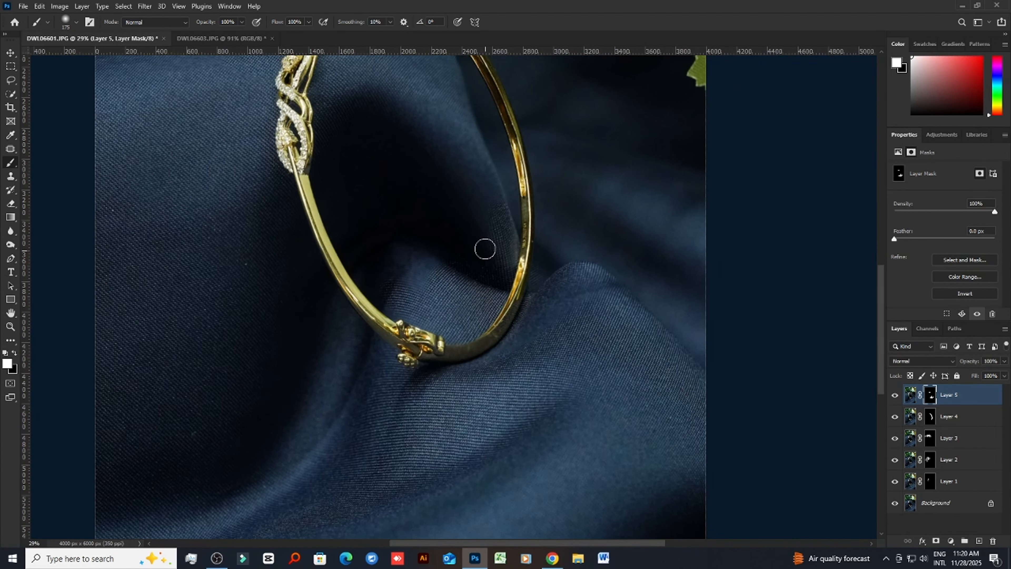
pyautogui.moveTo(485, 162)
pyautogui.mouseDown()
pyautogui.moveTo(426, 272)
pyautogui.moveTo(440, 273)
pyautogui.moveTo(418, 284)
pyautogui.moveTo(447, 311)
pyautogui.mouseUp()
pyautogui.scroll(3, 476, 249)
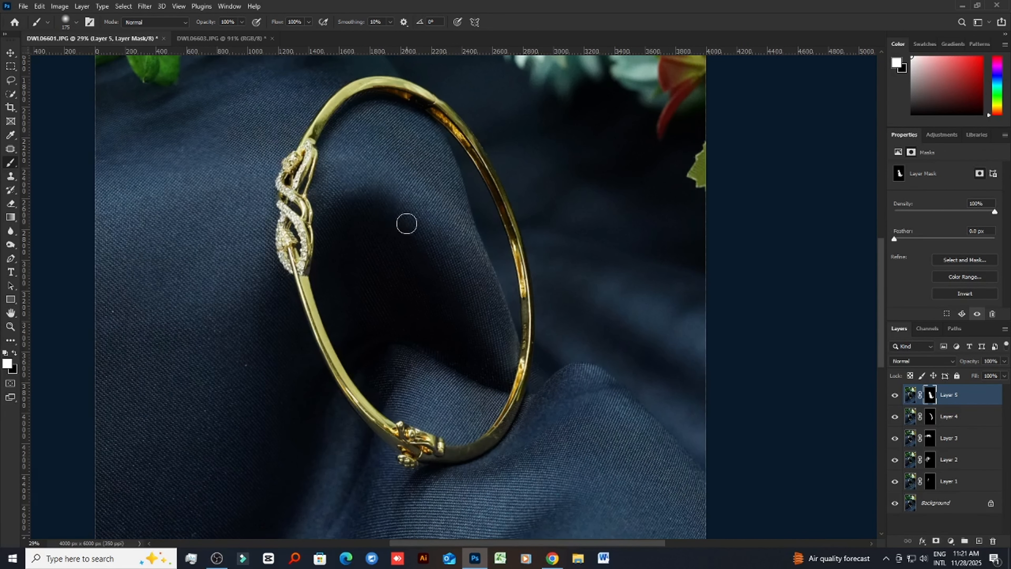
# Try painting on Layer 2's mask over the band beside the bracelet's clasp, and undo the stroke
pyautogui.scroll(-2, 406, 221)
pyautogui.scroll(3, 477, 346)
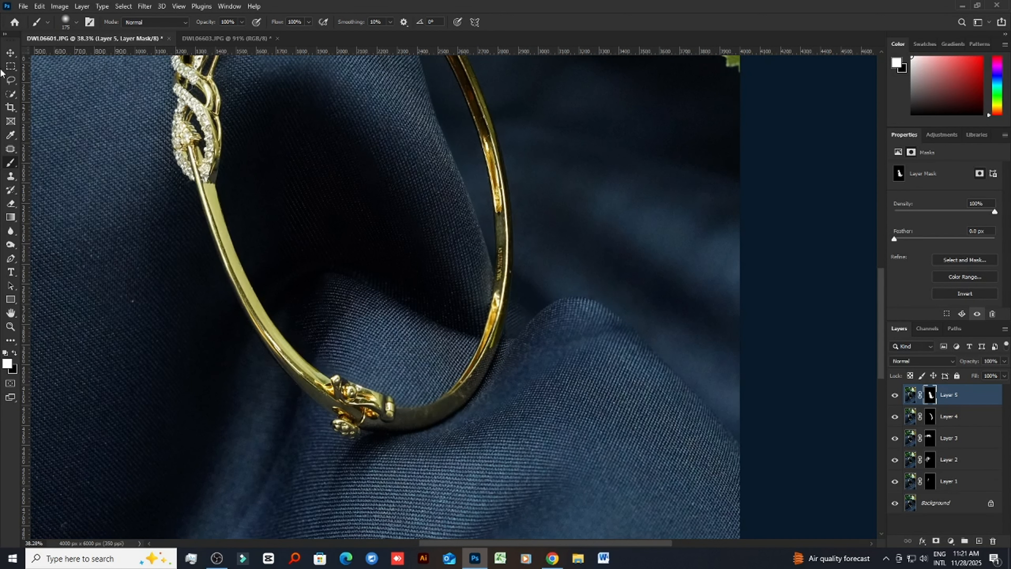
pyautogui.click(10, 52)
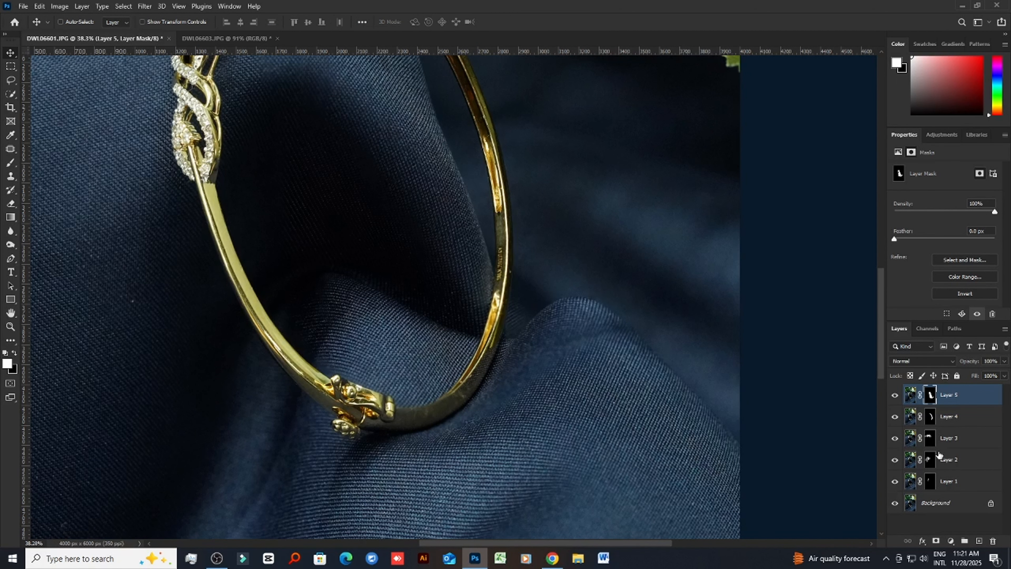
pyautogui.click(931, 437)
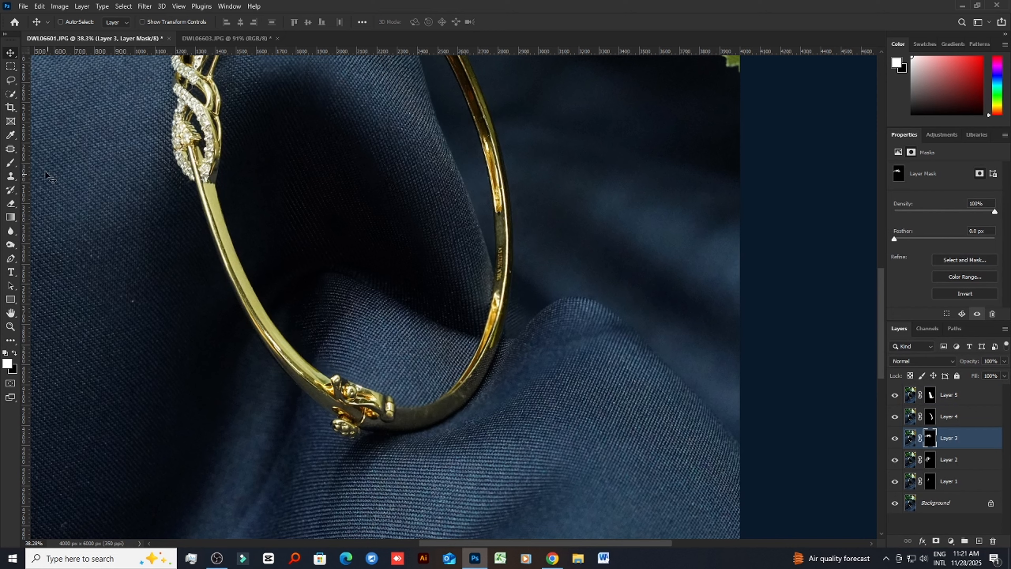
pyautogui.click(11, 162)
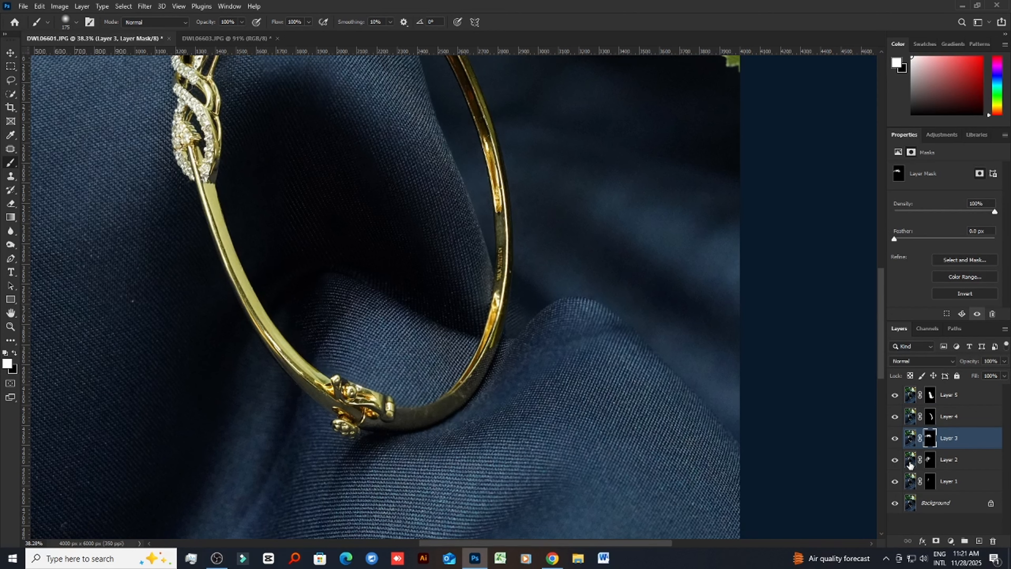
pyautogui.click(929, 459)
pyautogui.moveTo(384, 413); pyautogui.dragTo(408, 414)
pyautogui.hotkey('ctrl', 'z')
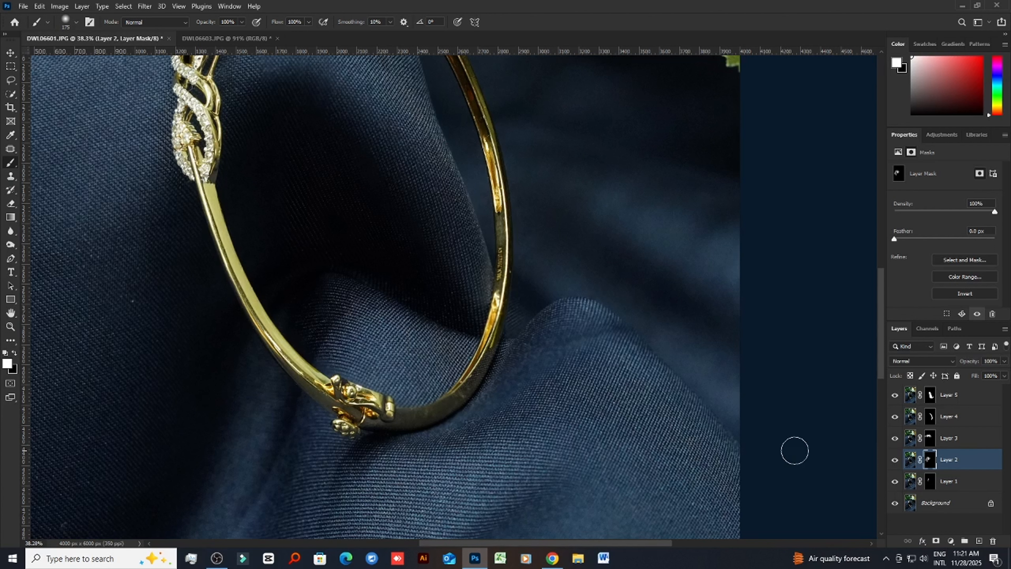
# Make Layer 5's mask active, review the whole blended bracelet, and close the DWL06603 photo
pyautogui.click(910, 481)
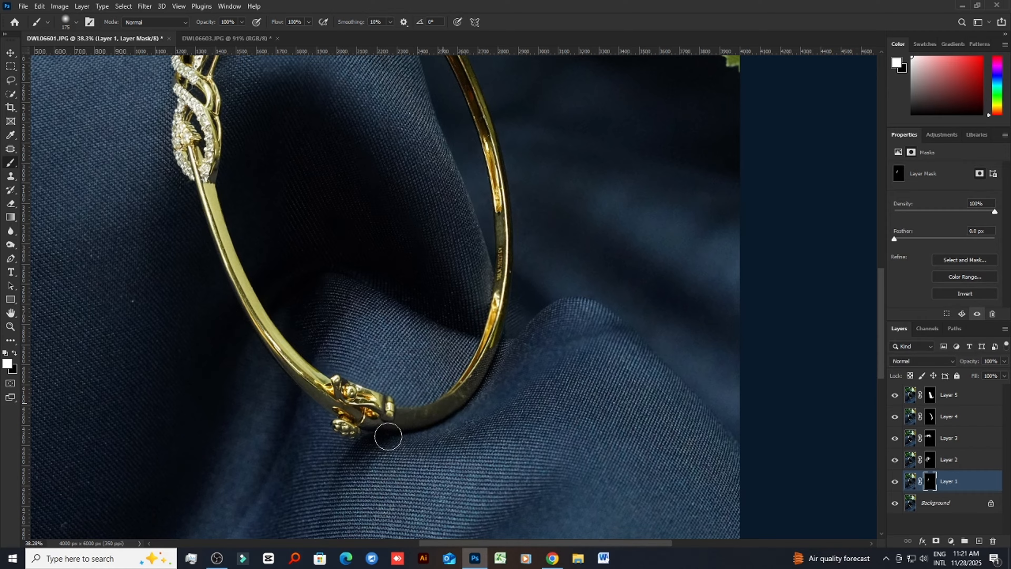
pyautogui.click(929, 397)
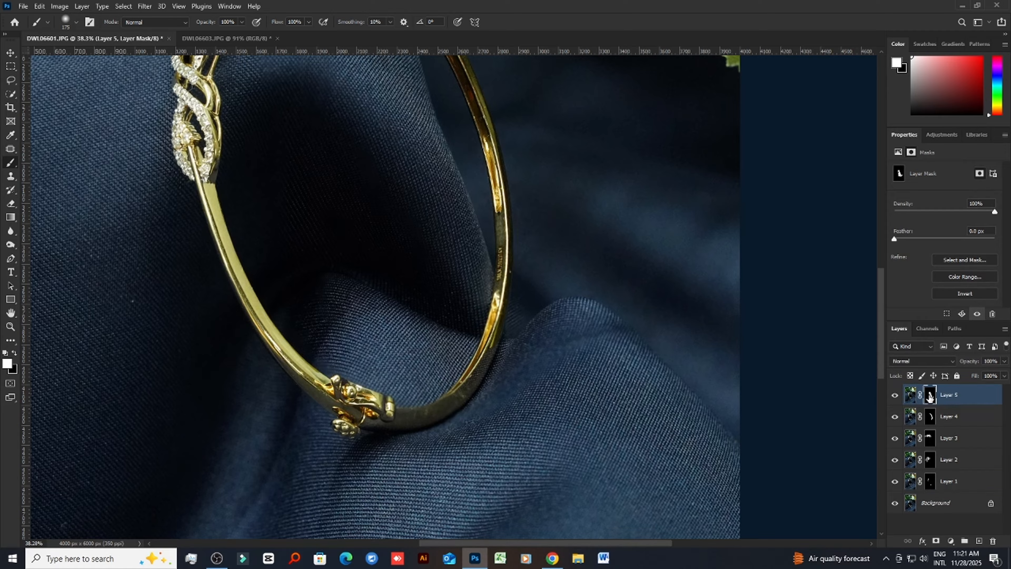
pyautogui.click(11, 54)
pyautogui.scroll(-5, 531, 349)
pyautogui.scroll(1, 519, 345)
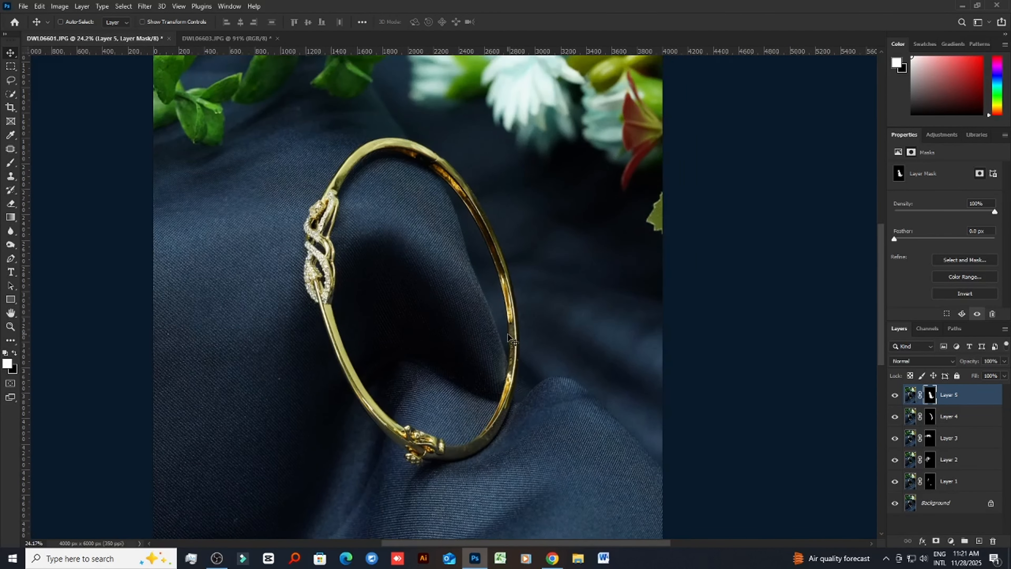
pyautogui.scroll(2, 507, 333)
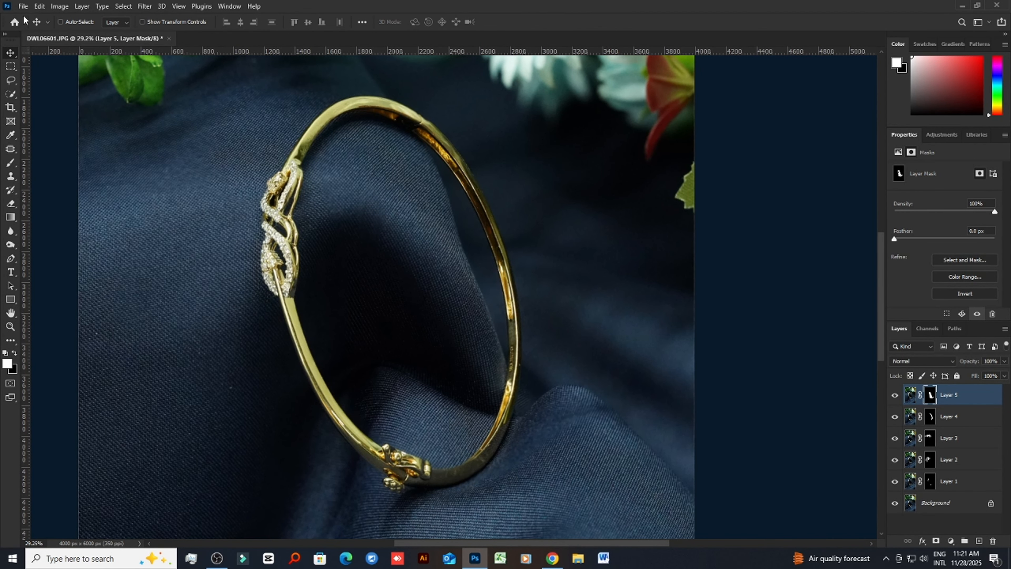
# Open the photos DWL06608 through DWL06614 from the Ring folder on the Desktop
pyautogui.click(23, 6)
pyautogui.click(32, 28)
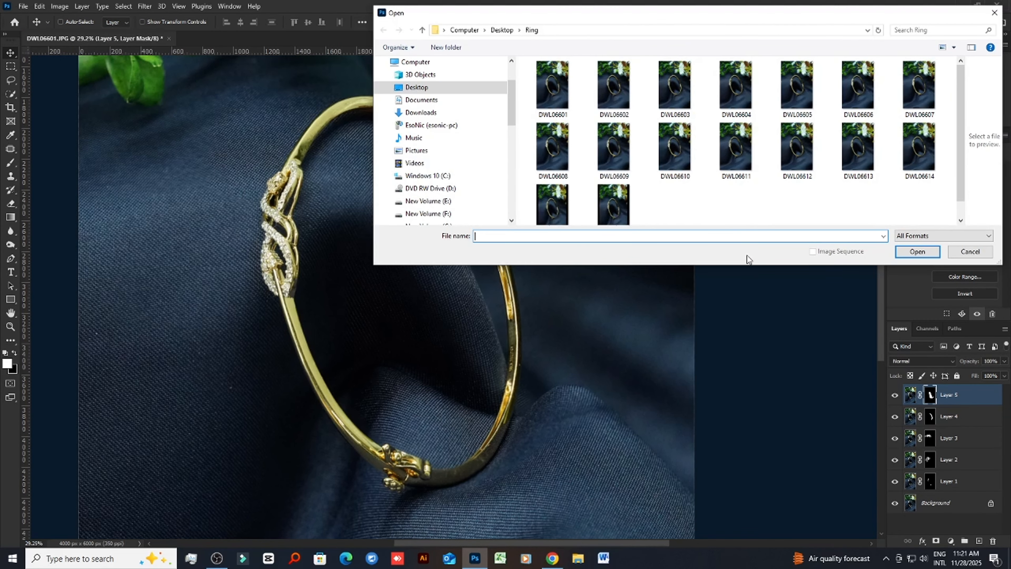
pyautogui.moveTo(520, 150); pyautogui.dragTo(957, 163)
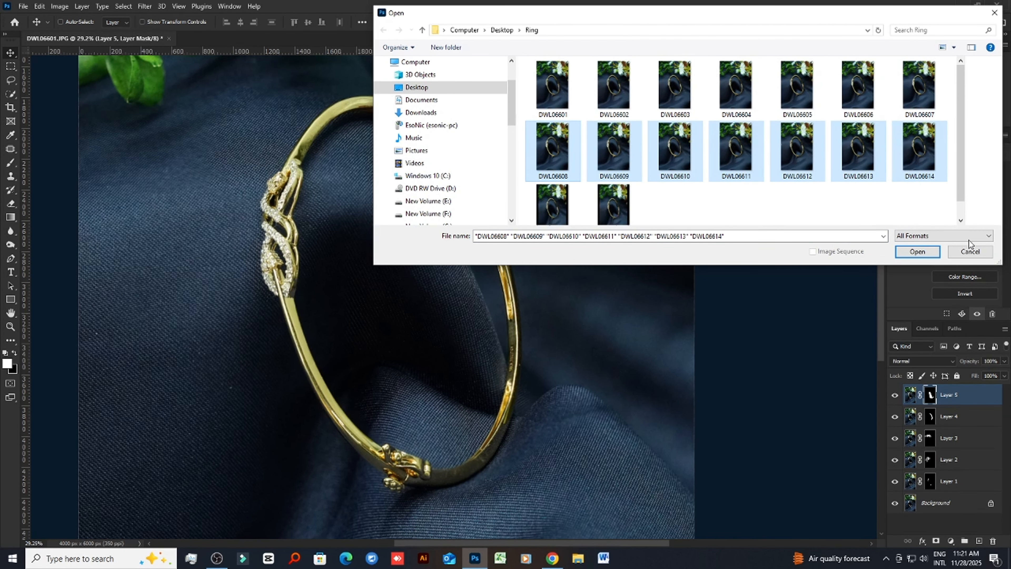
pyautogui.click(917, 251)
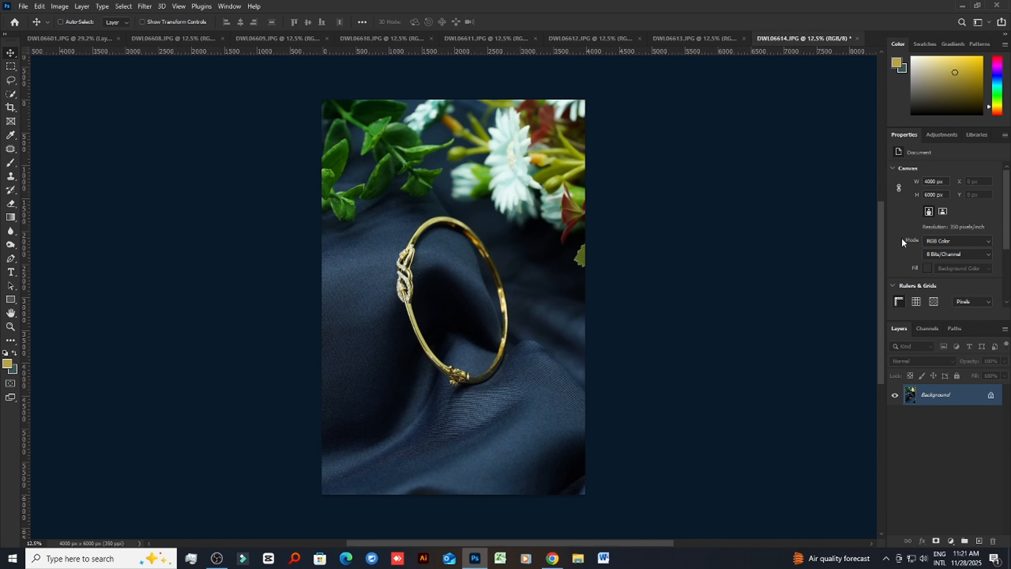
# Compare the sharpness around the bracelet's clasp in DWL06614, the DWL06601 composite and DWL06613
pyautogui.scroll(5, 442, 309)
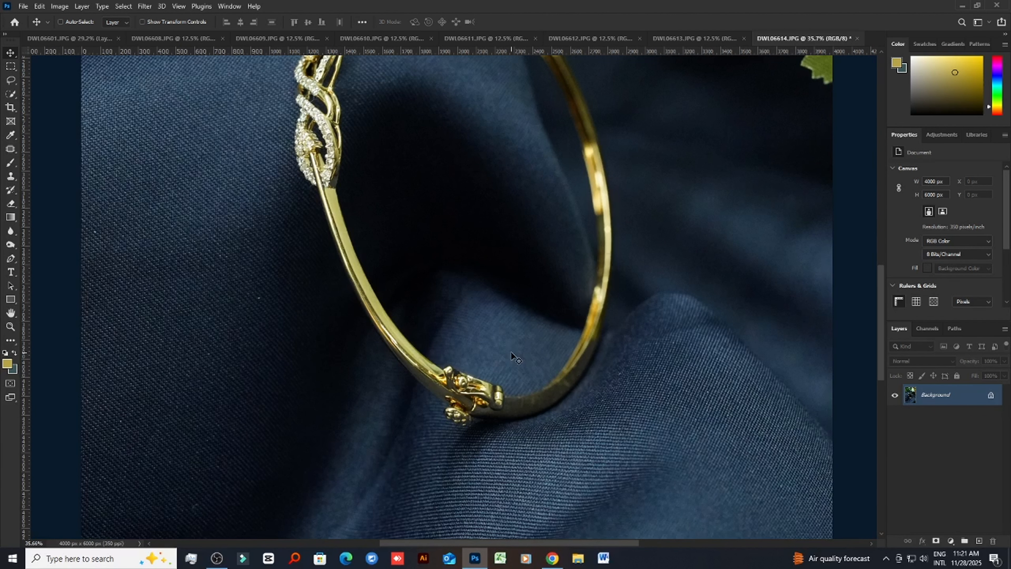
pyautogui.click(70, 38)
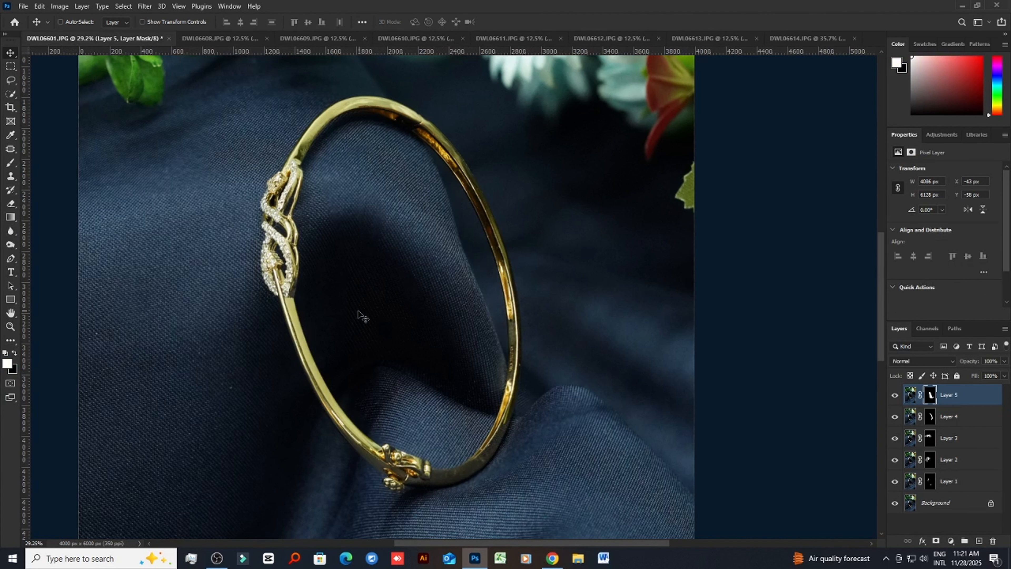
pyautogui.scroll(3, 469, 414)
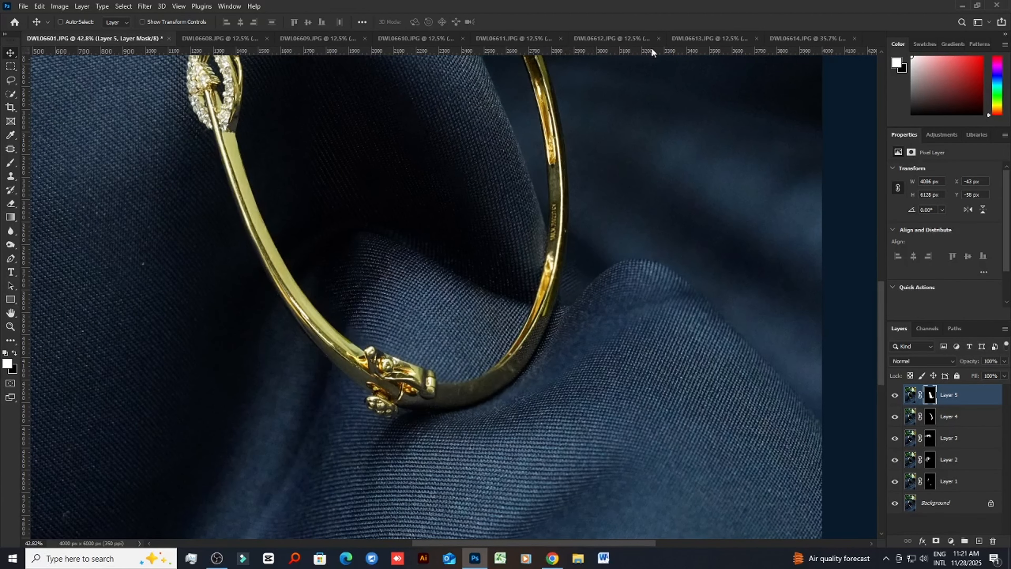
pyautogui.click(712, 40)
pyautogui.scroll(4, 469, 387)
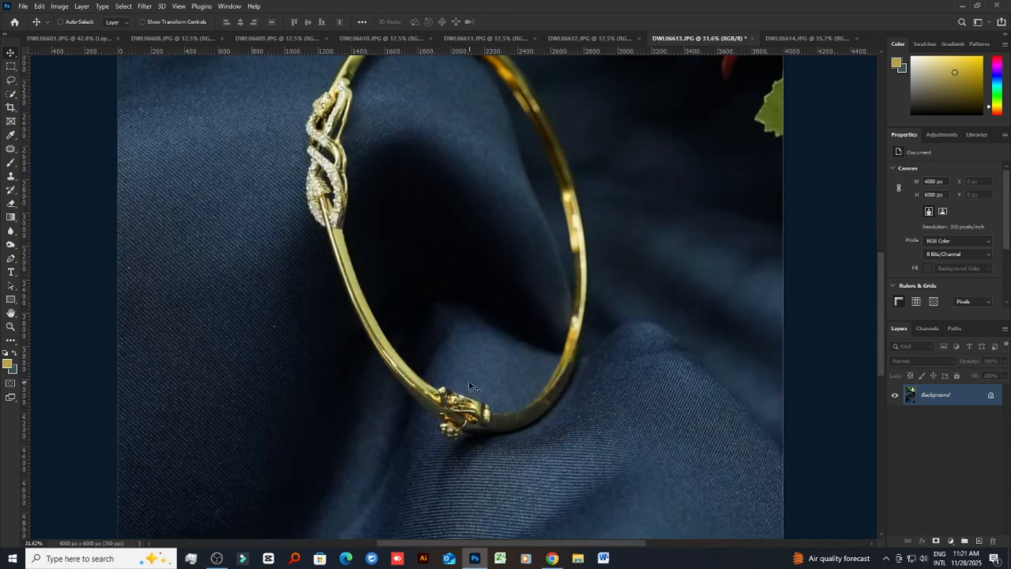
pyautogui.scroll(3, 668, 128)
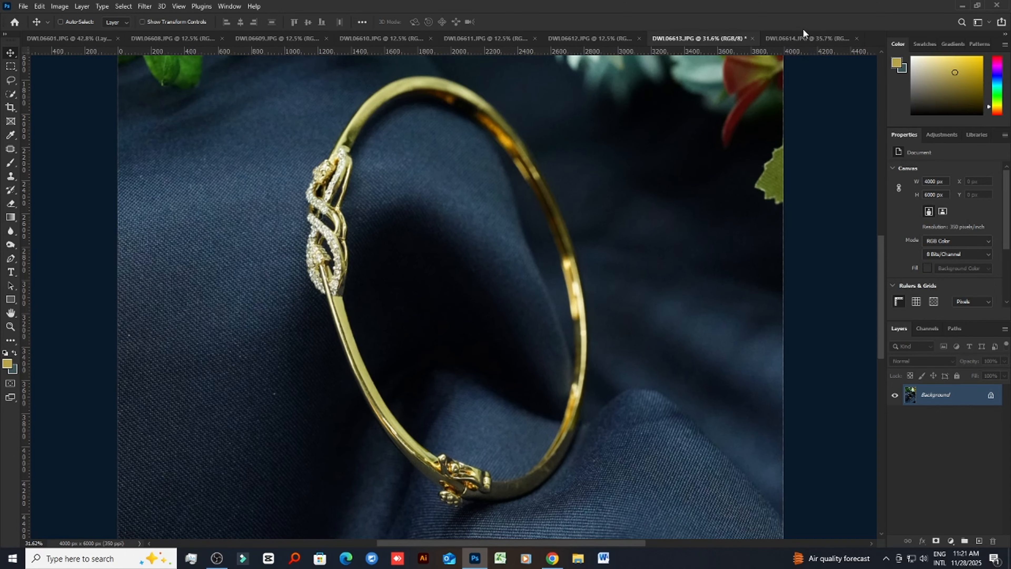
# Copy the DWL06614 photo into DWL06601 as a new top layer and close DWL06614
pyautogui.click(800, 38)
pyautogui.scroll(-4, 492, 340)
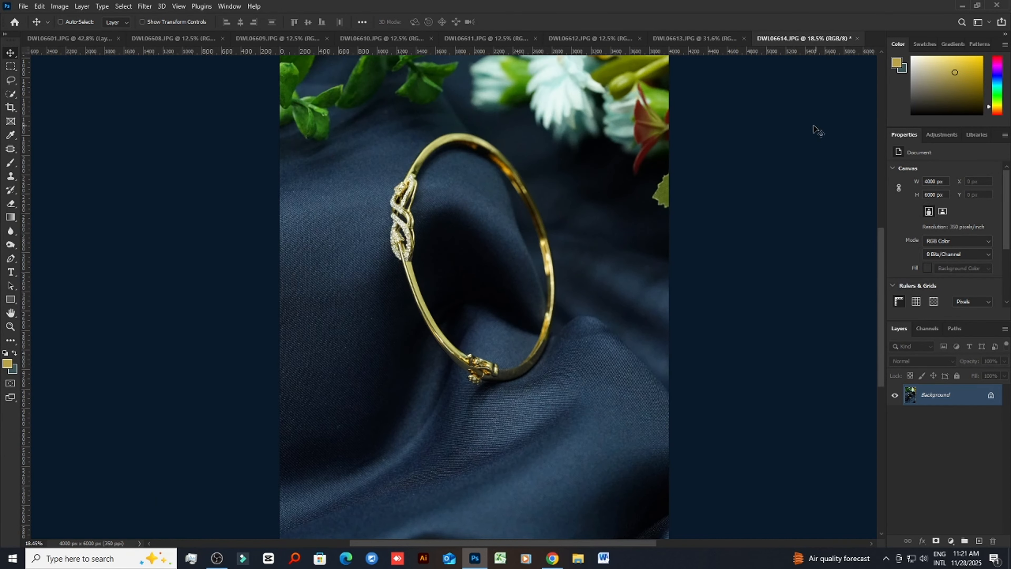
pyautogui.moveTo(813, 50); pyautogui.dragTo(817, 130)
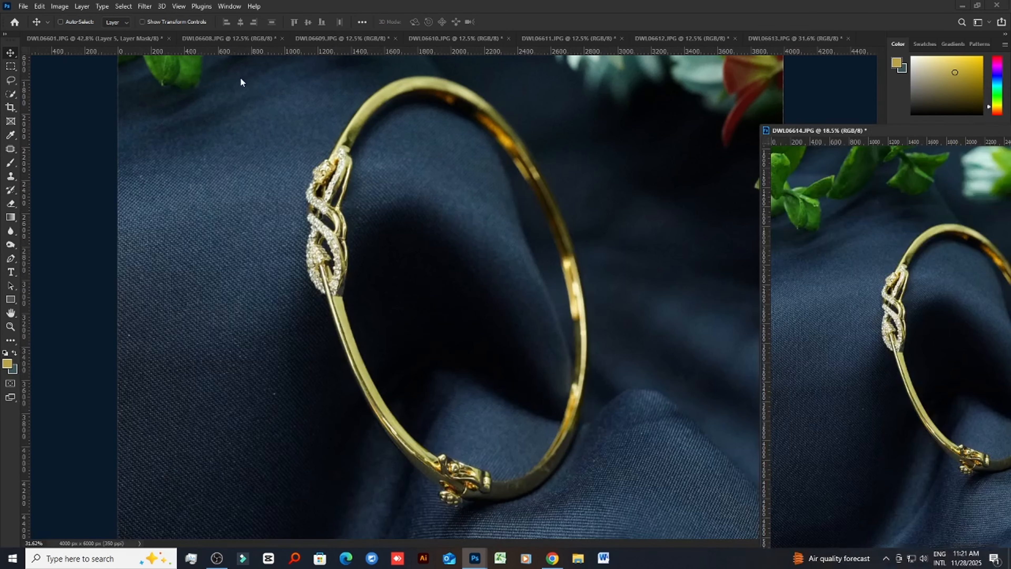
pyautogui.click(78, 35)
pyautogui.moveTo(947, 330); pyautogui.dragTo(366, 342)
pyautogui.moveTo(812, 131); pyautogui.dragTo(299, 153)
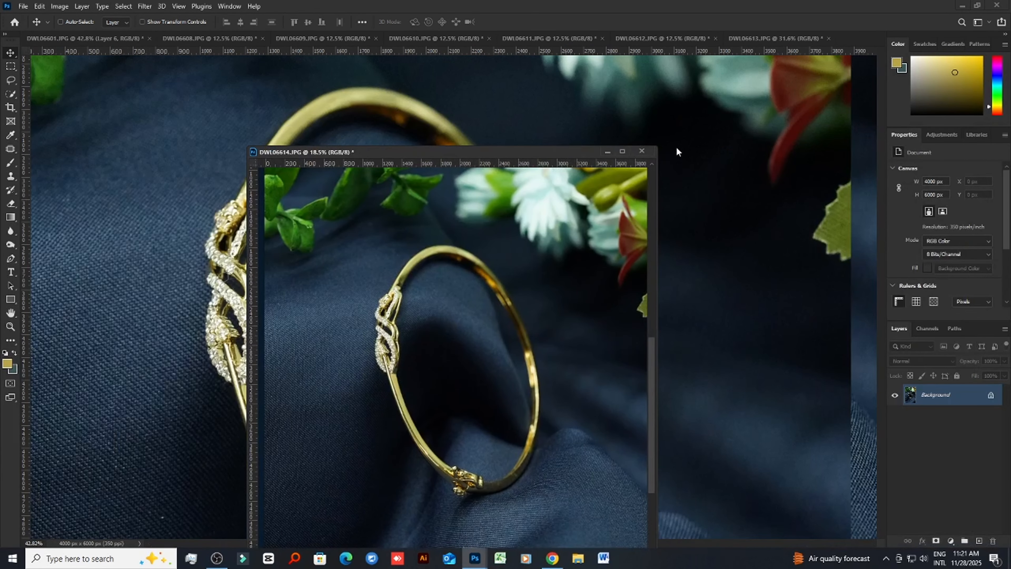
pyautogui.click(641, 150)
# Transform Layer 6 so it covers the canvas exactly, centred at X 2000 px, Y 3000 px
pyautogui.scroll(-5, 548, 325)
pyautogui.hotkey('ctrl', 't')
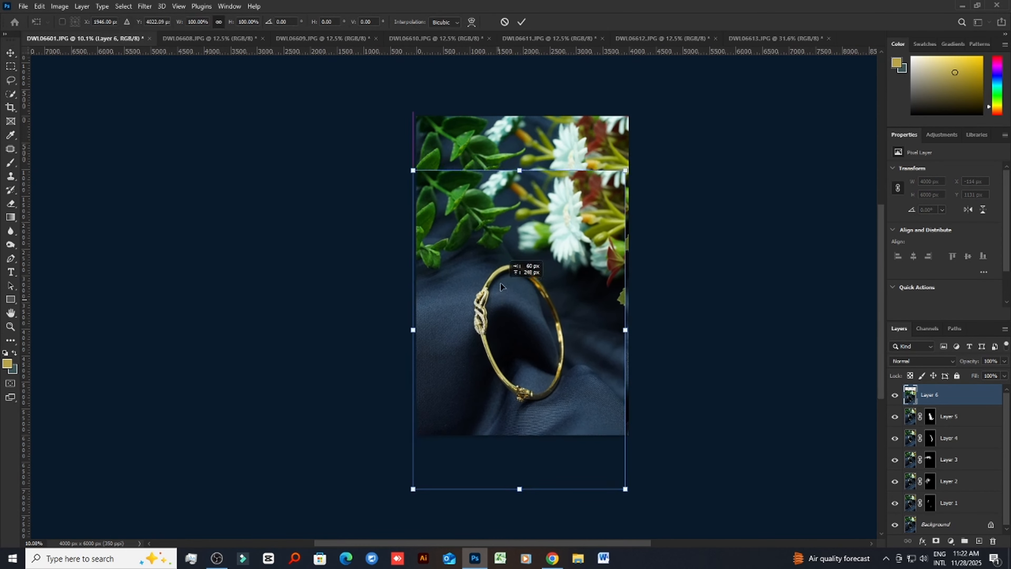
pyautogui.moveTo(501, 283); pyautogui.dragTo(503, 238)
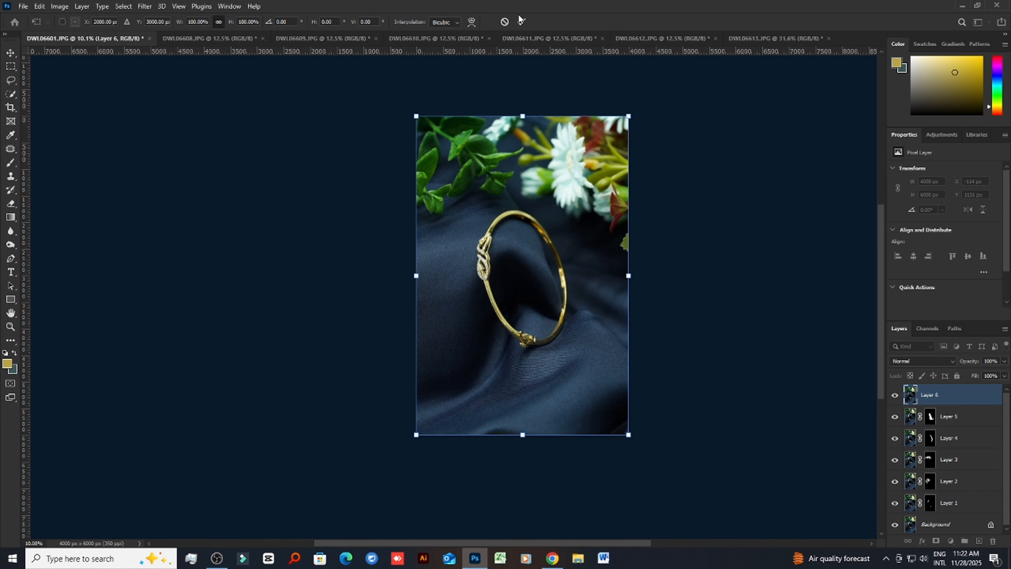
pyautogui.click(521, 23)
# Lower Layer 6's fill to 55% and shift it to X 43 px, Y 6 px, matching its clasp to the layers beneath
pyautogui.scroll(3, 581, 245)
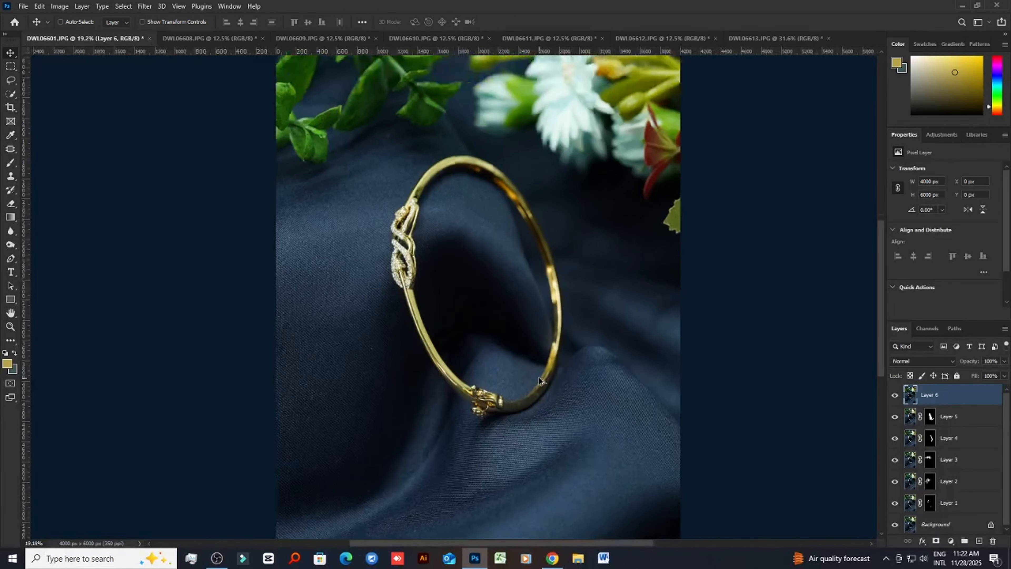
pyautogui.click(1002, 376)
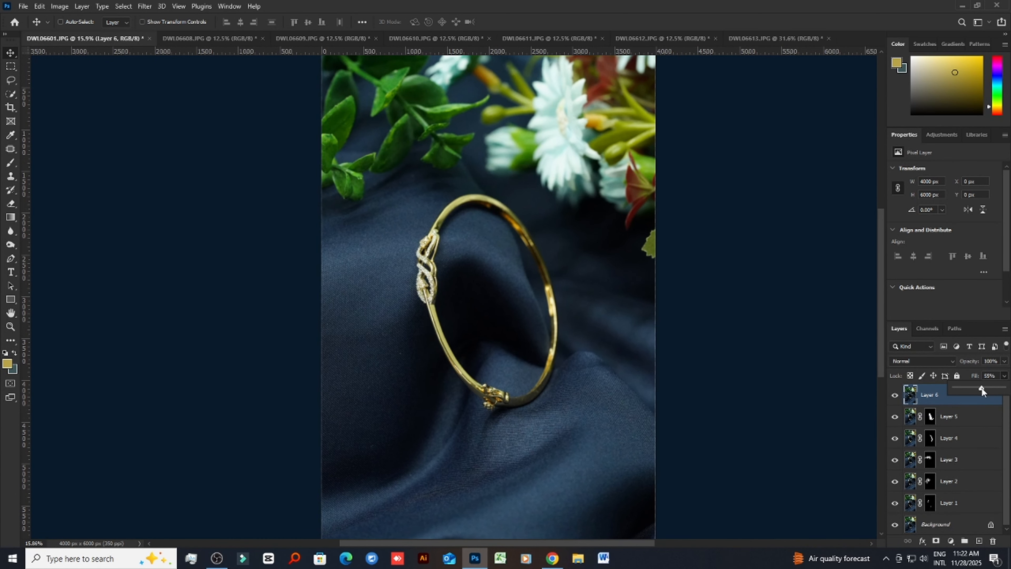
pyautogui.scroll(3, 582, 389)
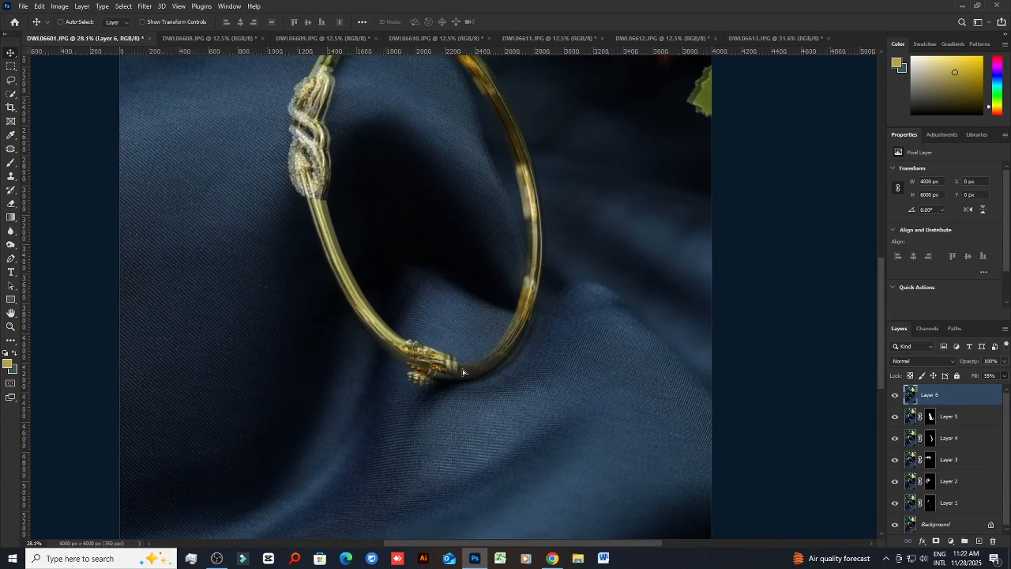
pyautogui.moveTo(462, 372); pyautogui.dragTo(462, 376)
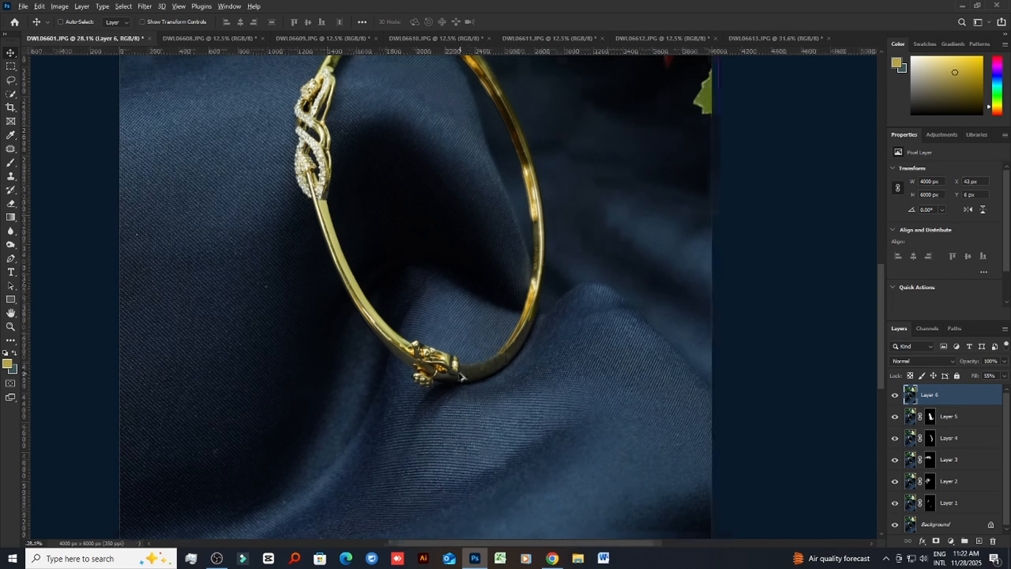
pyautogui.scroll(3, 461, 376)
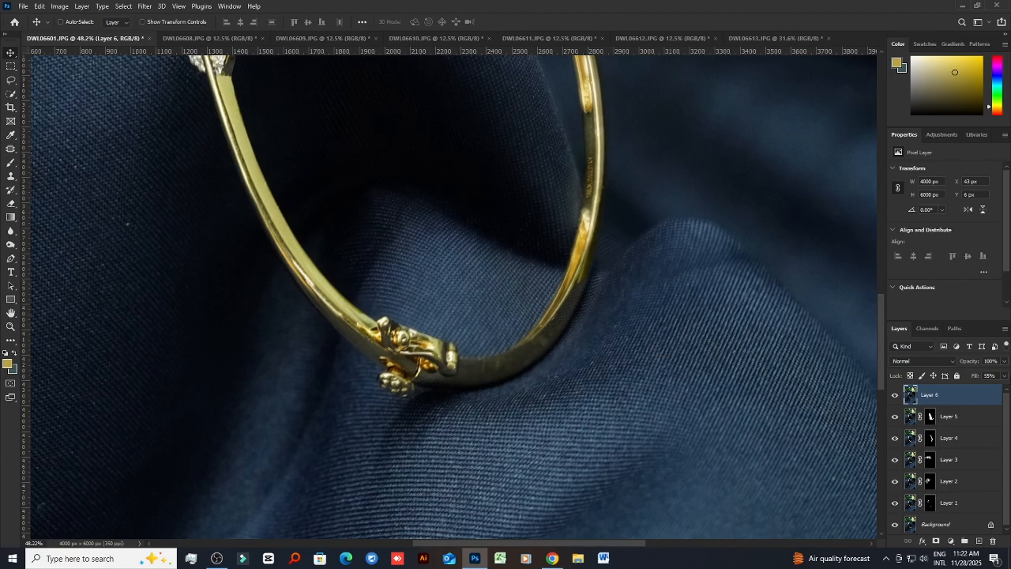
# Restore Layer 6's fill to 100% and hide the layer with a black mask
pyautogui.click(1003, 376)
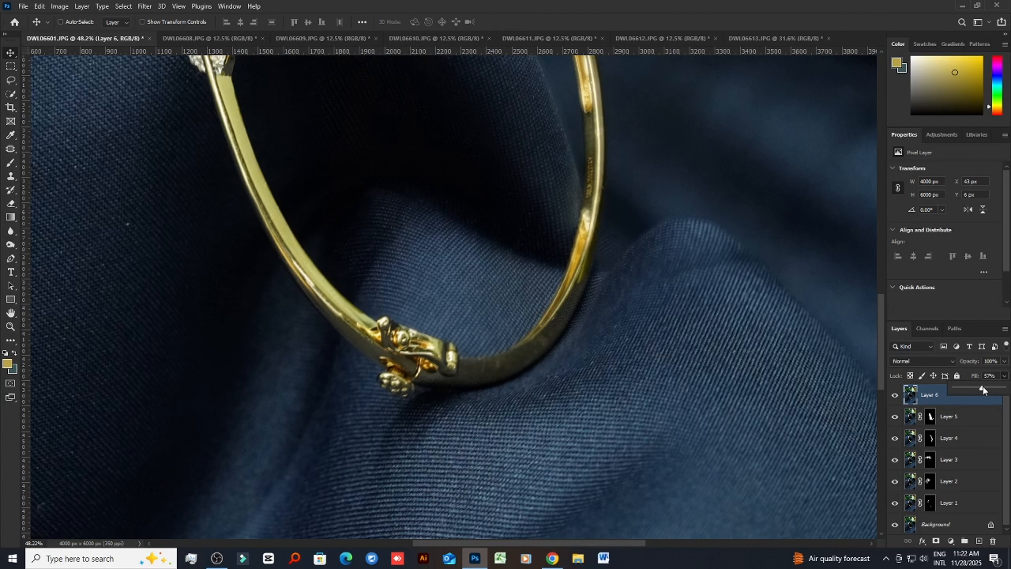
pyautogui.moveTo(982, 389); pyautogui.dragTo(1003, 388)
pyautogui.keyDown('alt'); pyautogui.click(934, 540); pyautogui.keyUp('alt')
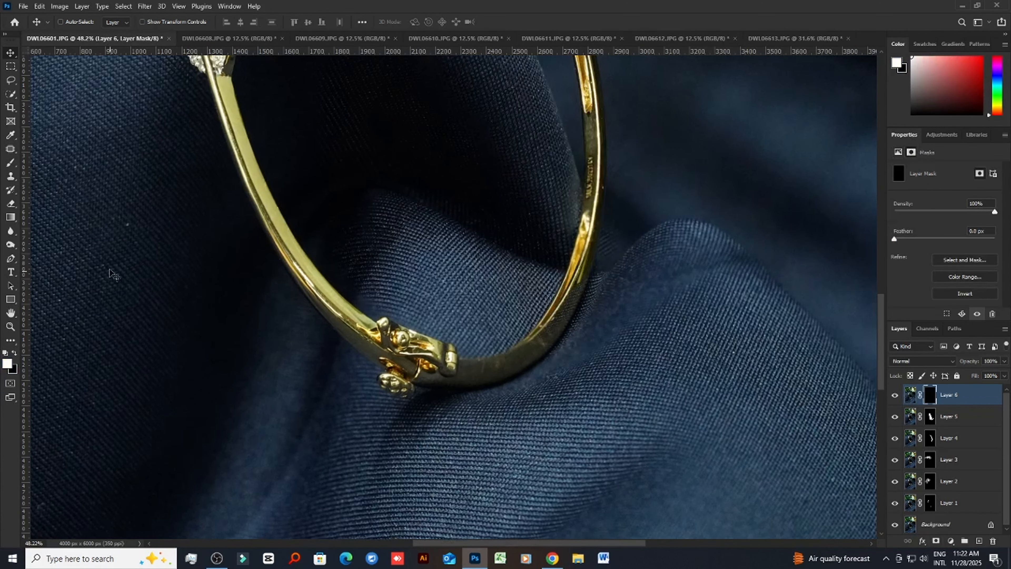
# Paint white on Layer 6's mask over the bracelet's clasp to reveal its sharp detail
pyautogui.click(10, 163)
pyautogui.moveTo(422, 385)
pyautogui.mouseDown()
pyautogui.moveTo(402, 376)
pyautogui.moveTo(383, 385)
pyautogui.moveTo(471, 370)
pyautogui.moveTo(367, 355)
pyautogui.moveTo(423, 371)
pyautogui.mouseUp()
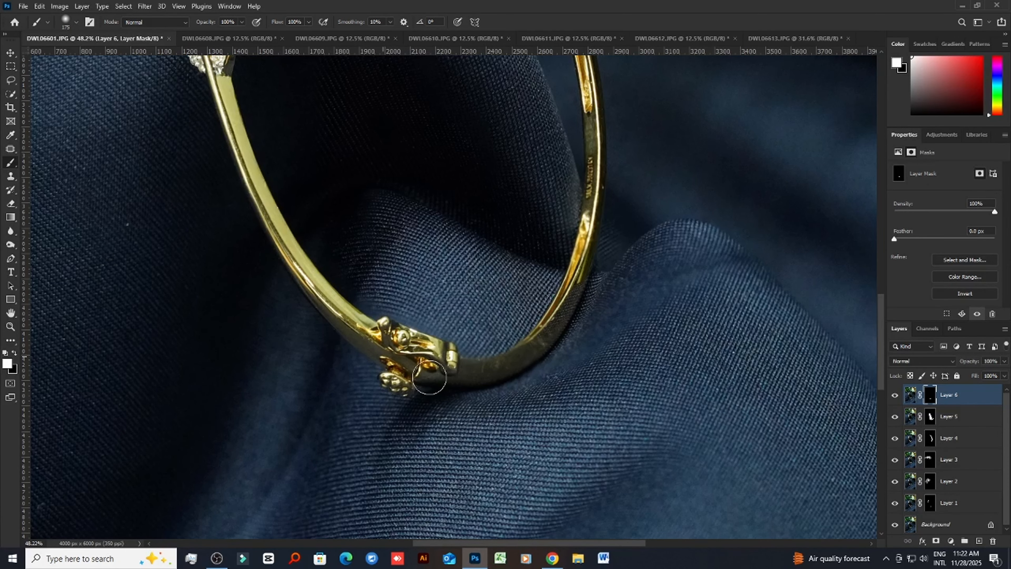
pyautogui.scroll(-3, 433, 363)
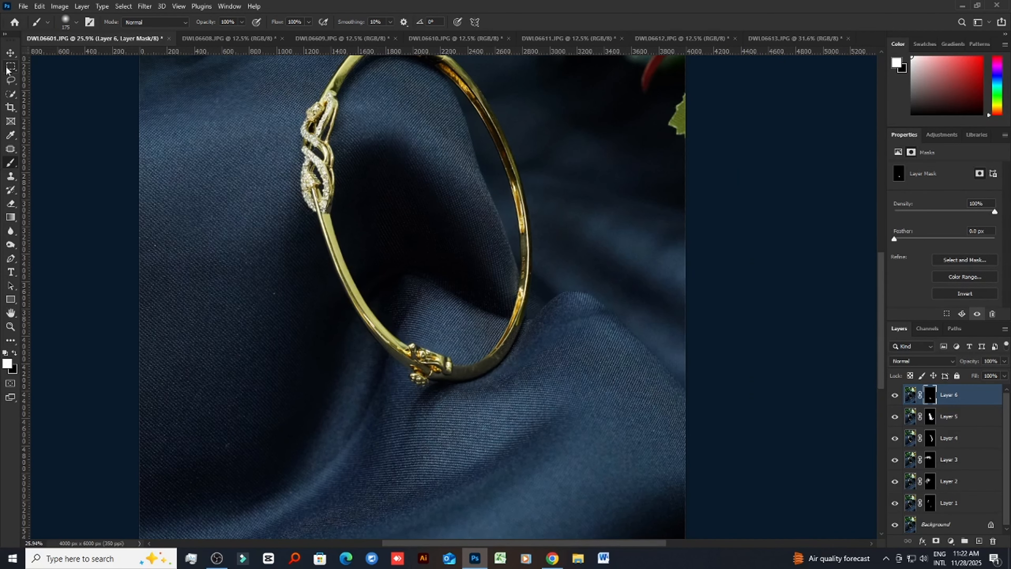
# Compare bracelet, clasp and fabric sharpness in the photos DWL06608 through DWL06612
pyautogui.click(11, 52)
pyautogui.click(231, 38)
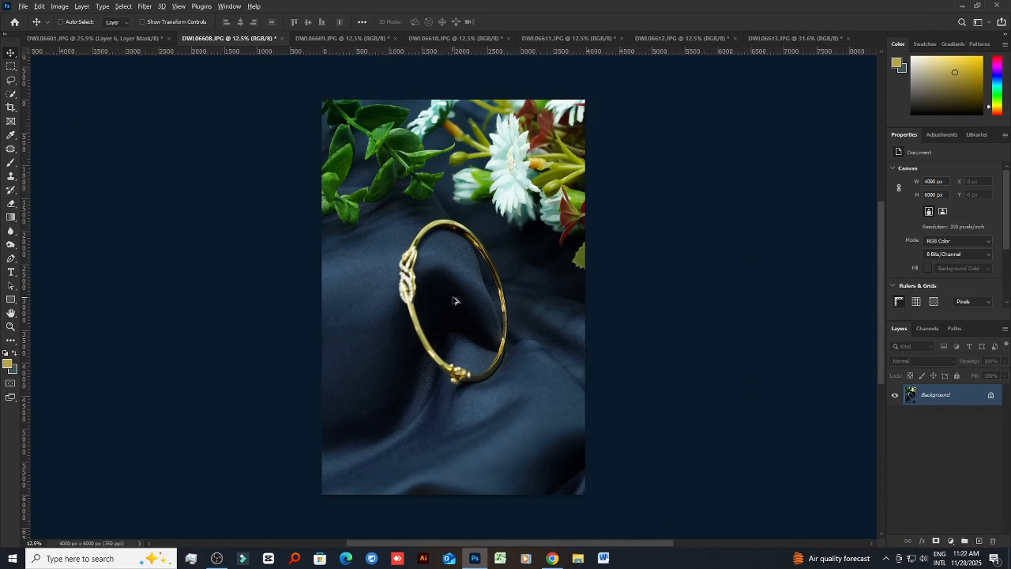
pyautogui.scroll(2, 499, 317)
pyautogui.click(360, 38)
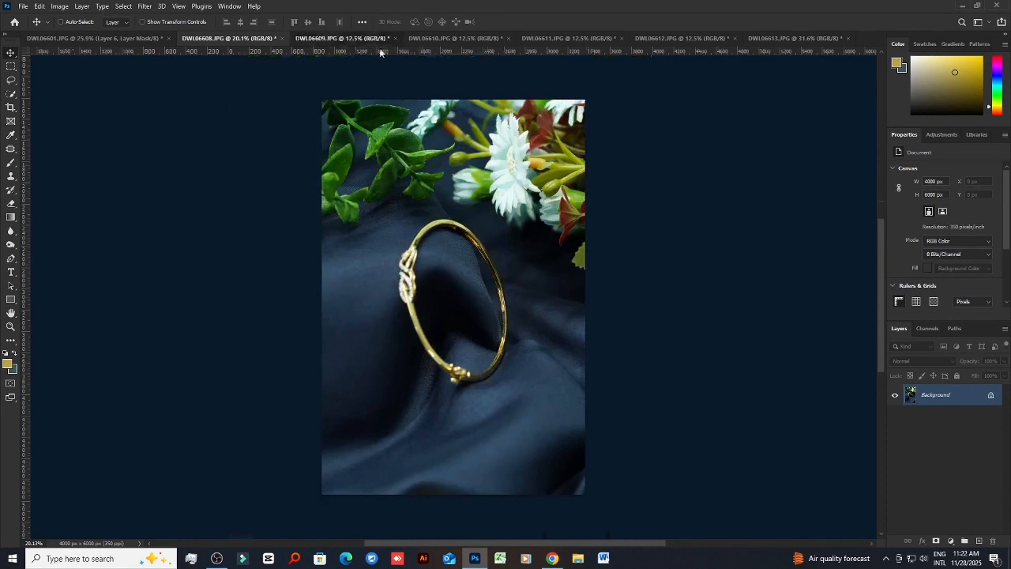
pyautogui.scroll(3, 454, 221)
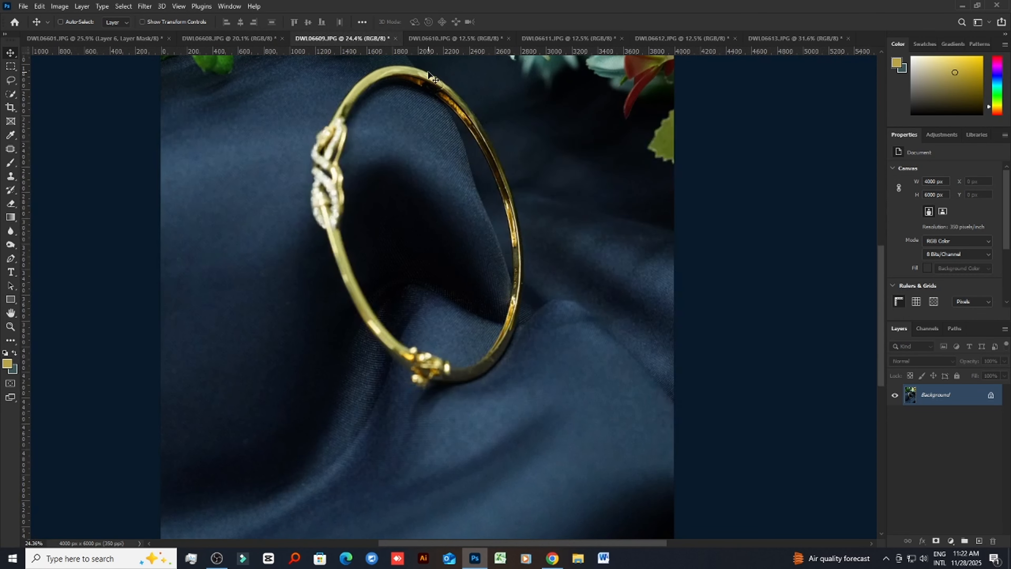
pyautogui.click(455, 38)
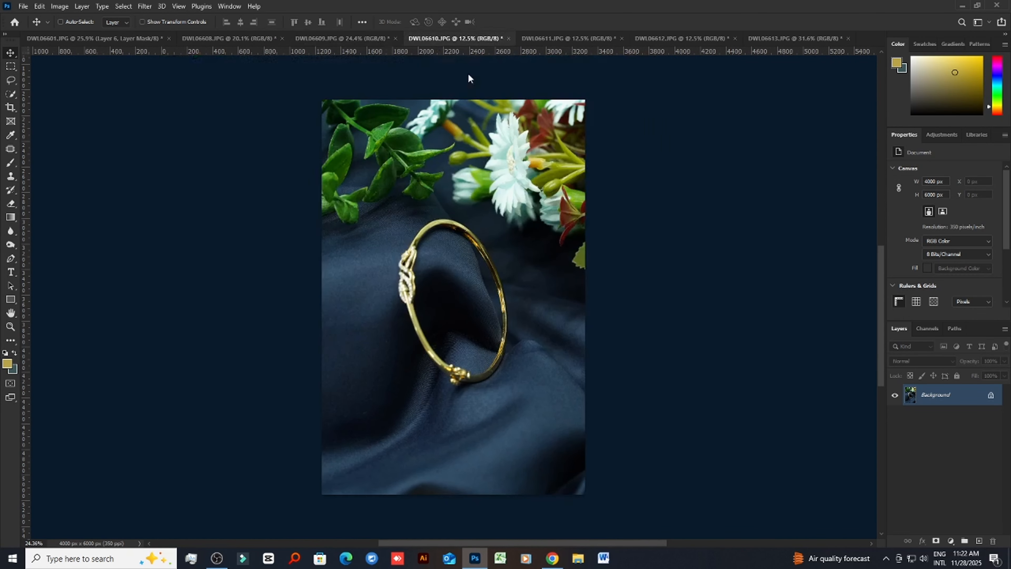
pyautogui.scroll(4, 498, 219)
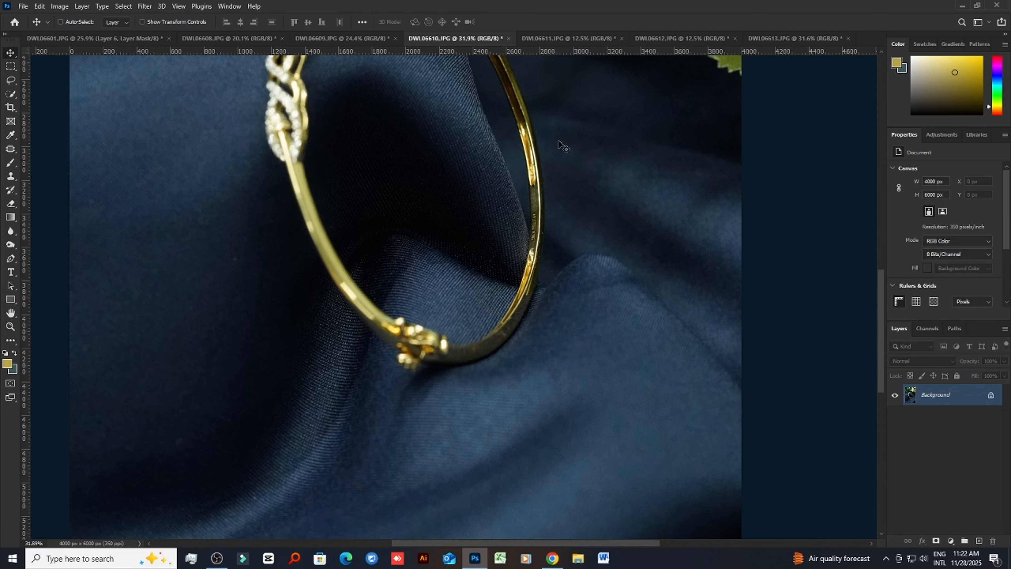
pyautogui.scroll(2, 565, 148)
pyautogui.click(570, 38)
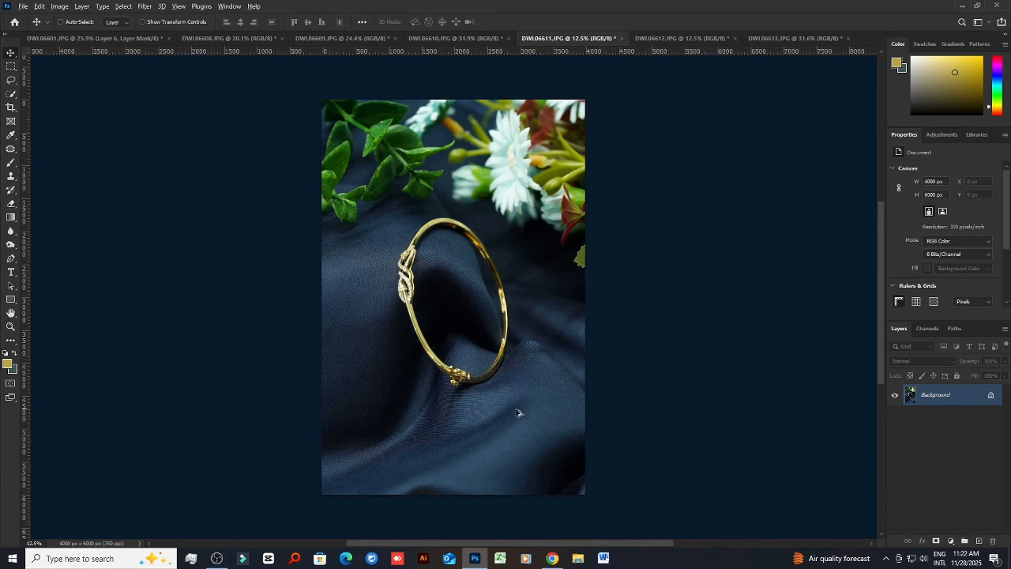
pyautogui.scroll(5, 519, 413)
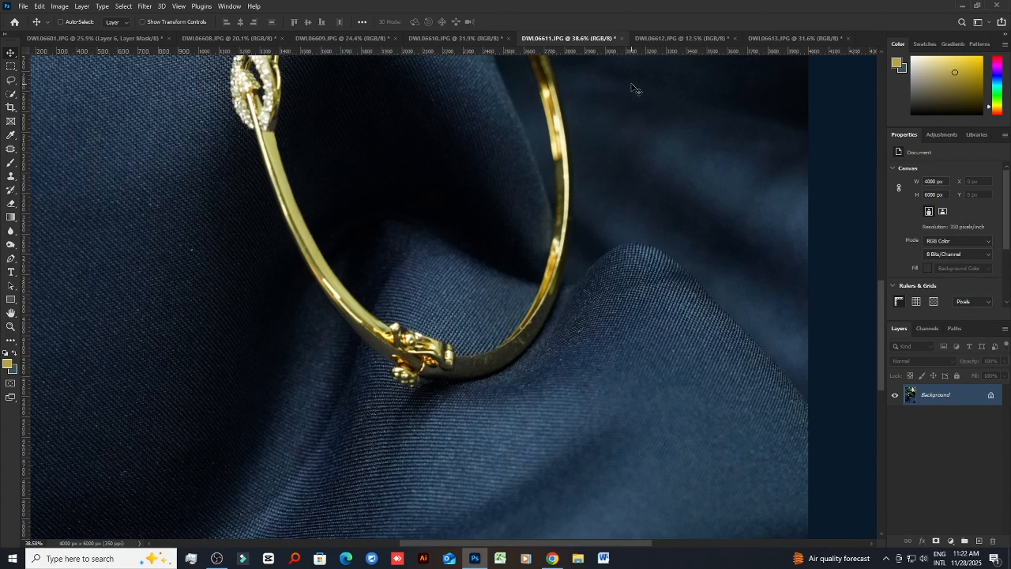
pyautogui.scroll(-2, 538, 159)
pyautogui.scroll(3, 537, 160)
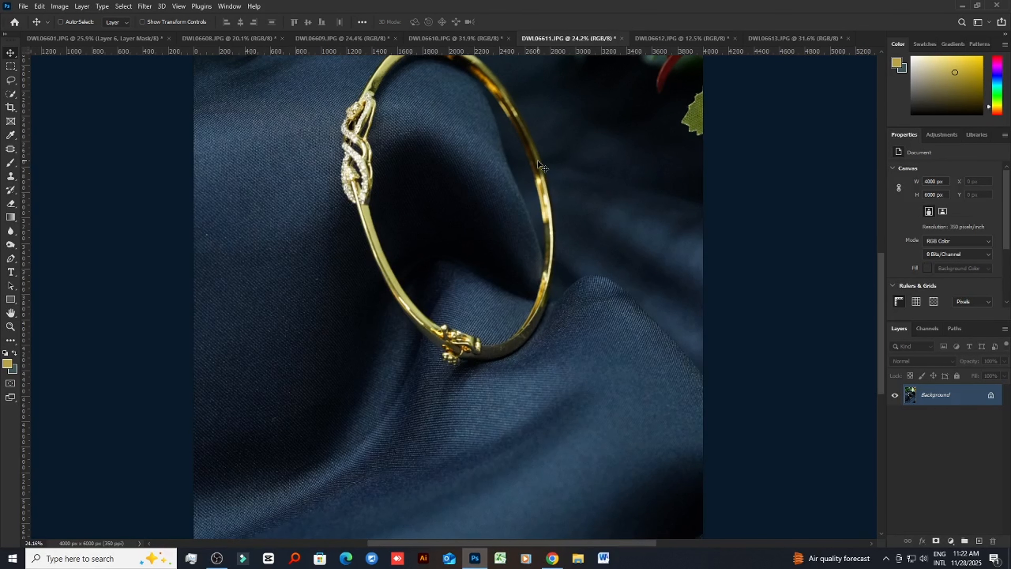
pyautogui.click(659, 38)
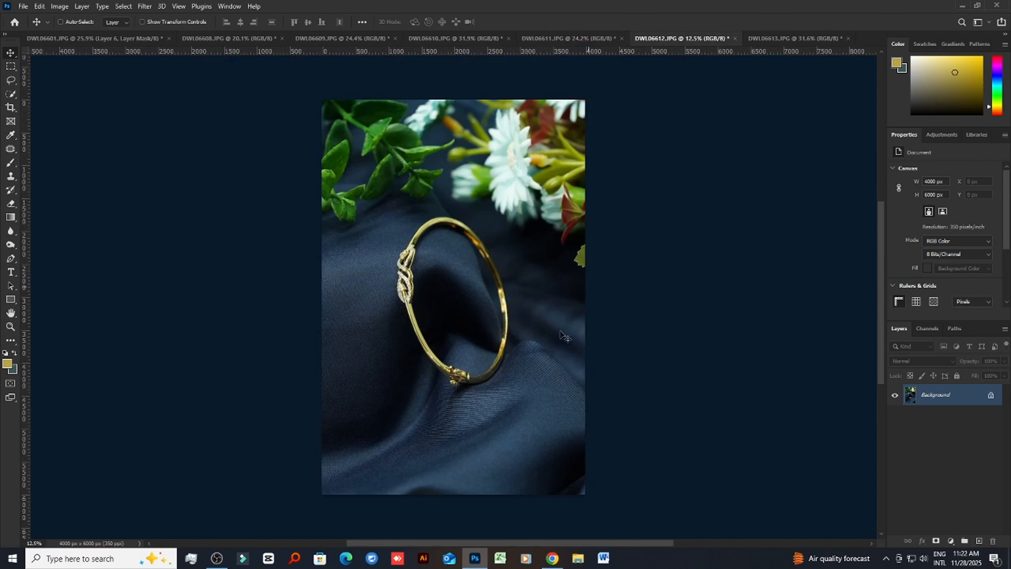
pyautogui.scroll(4, 601, 373)
# Copy the DWL06611 photo into DWL06601 as a new layer, and close DWL06611
pyautogui.moveTo(545, 58); pyautogui.dragTo(568, 171)
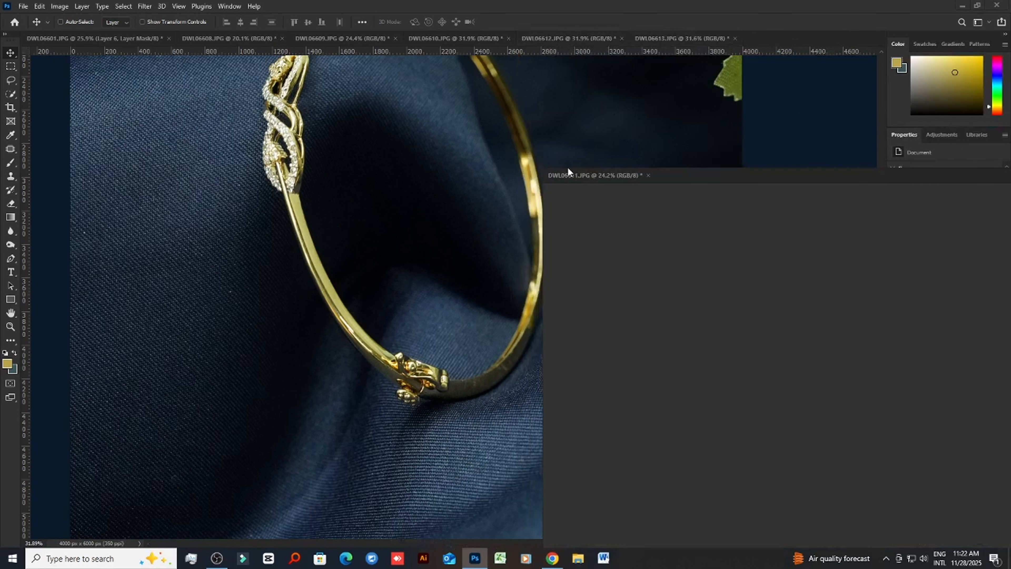
pyautogui.click(46, 38)
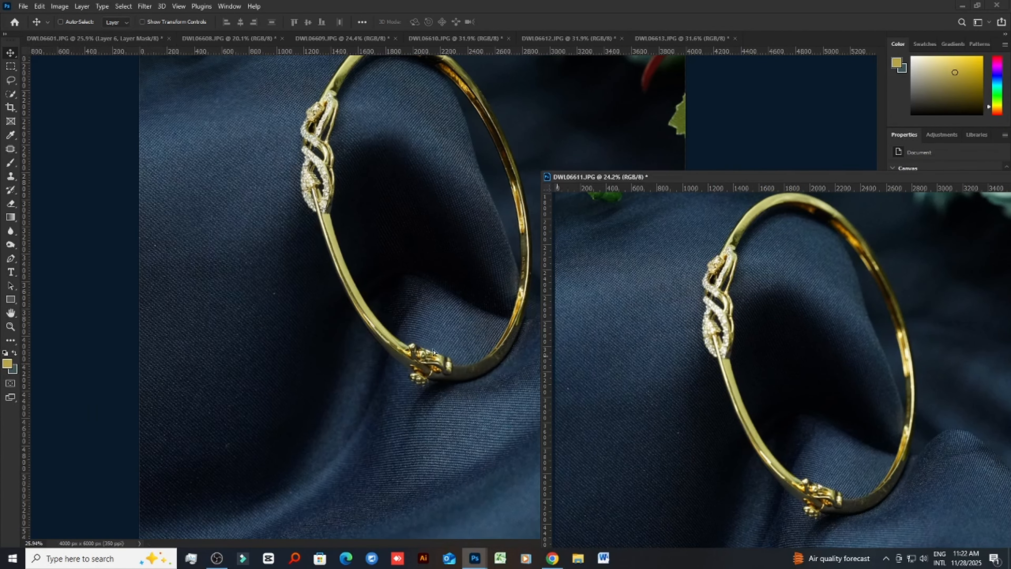
pyautogui.moveTo(888, 177); pyautogui.dragTo(474, 202)
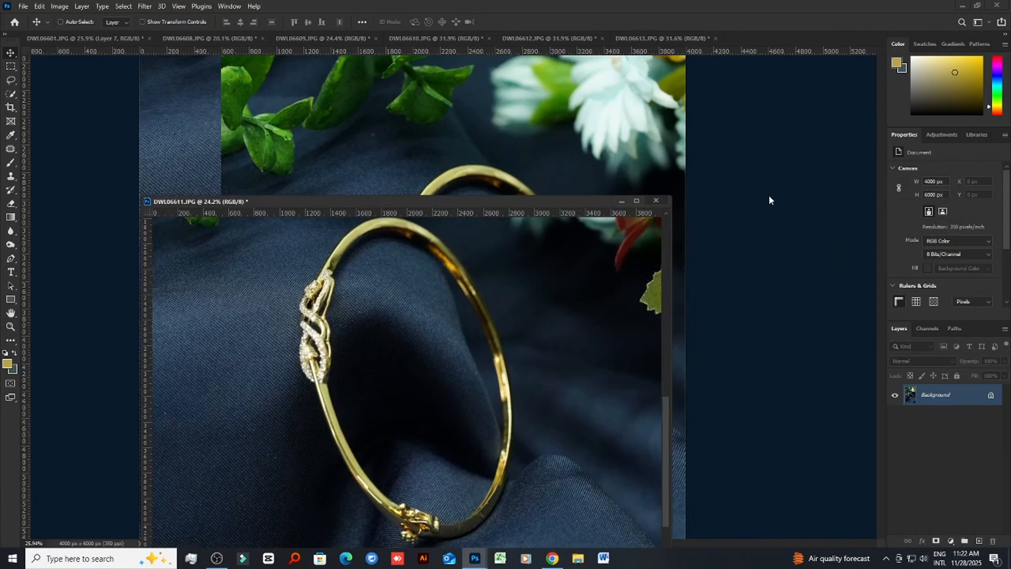
pyautogui.click(655, 200)
# Transform Layer 7 so it nearly covers the canvas, centred at X 2000 px, Y 3018 px
pyautogui.scroll(-4, 451, 354)
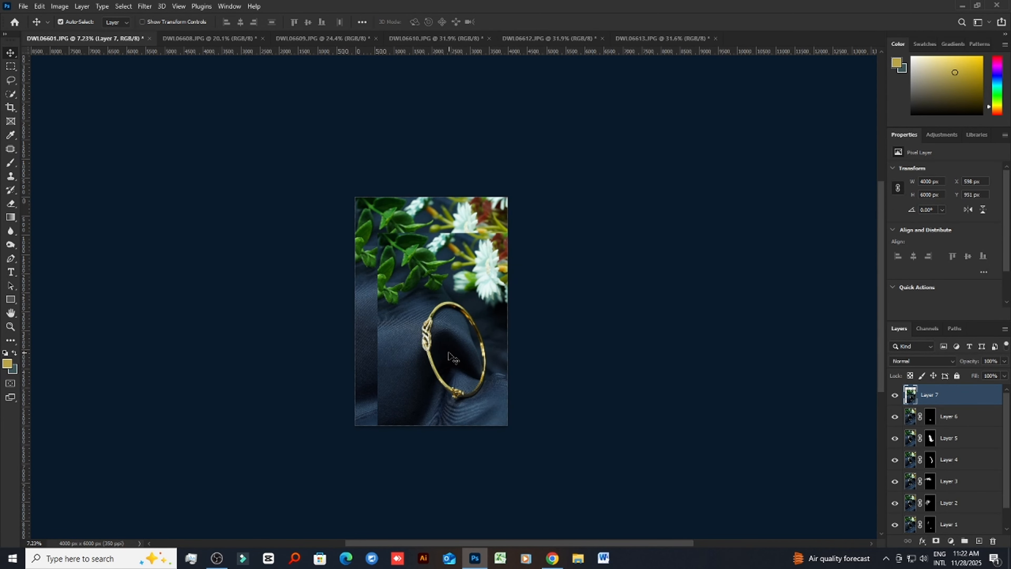
pyautogui.hotkey('ctrl', 't')
pyautogui.scroll(-2, 494, 377)
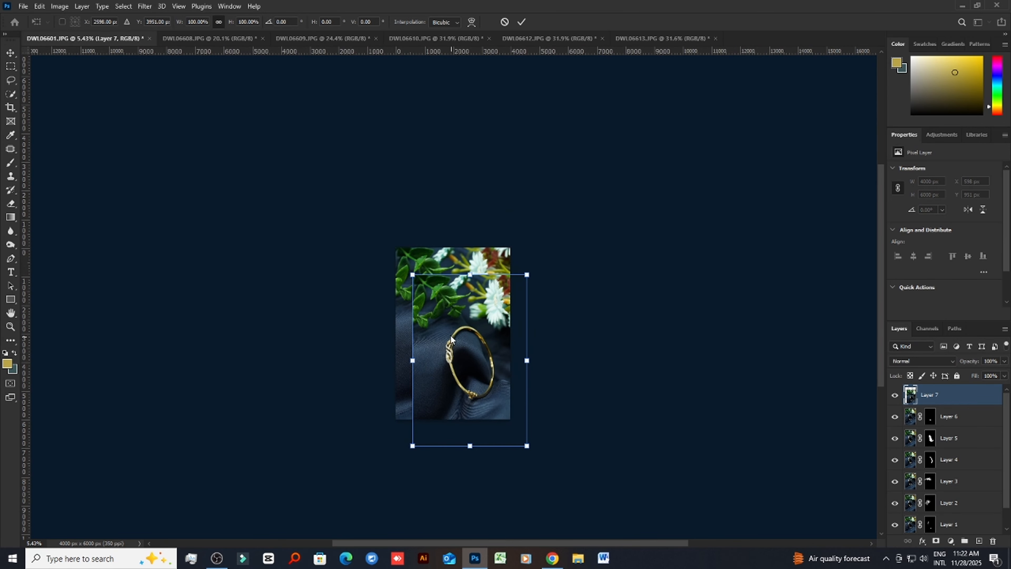
pyautogui.scroll(3, 409, 305)
pyautogui.moveTo(502, 274); pyautogui.dragTo(470, 222)
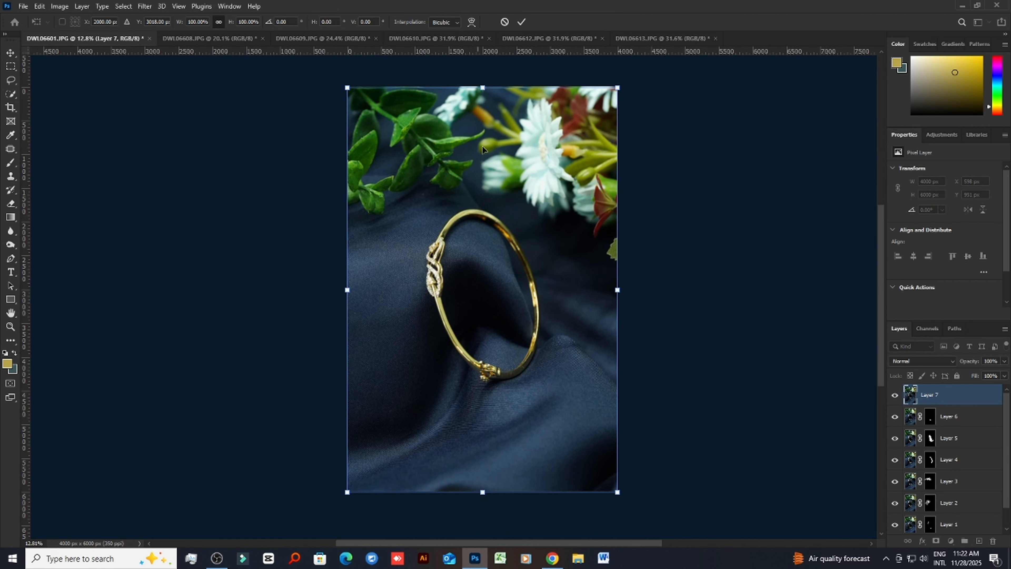
pyautogui.click(521, 22)
# Lower Layer 7's fill to 68% and shift it to X 11 px, Y 41 px, matching its bracelet band to the layers beneath
pyautogui.scroll(5, 519, 384)
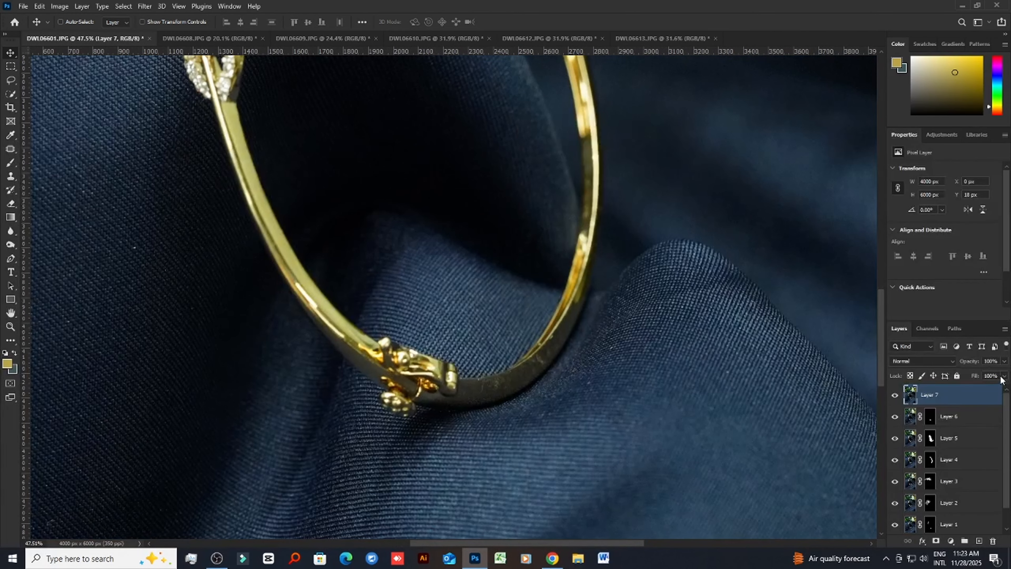
pyautogui.click(1001, 376)
pyautogui.moveTo(989, 388); pyautogui.dragTo(987, 388)
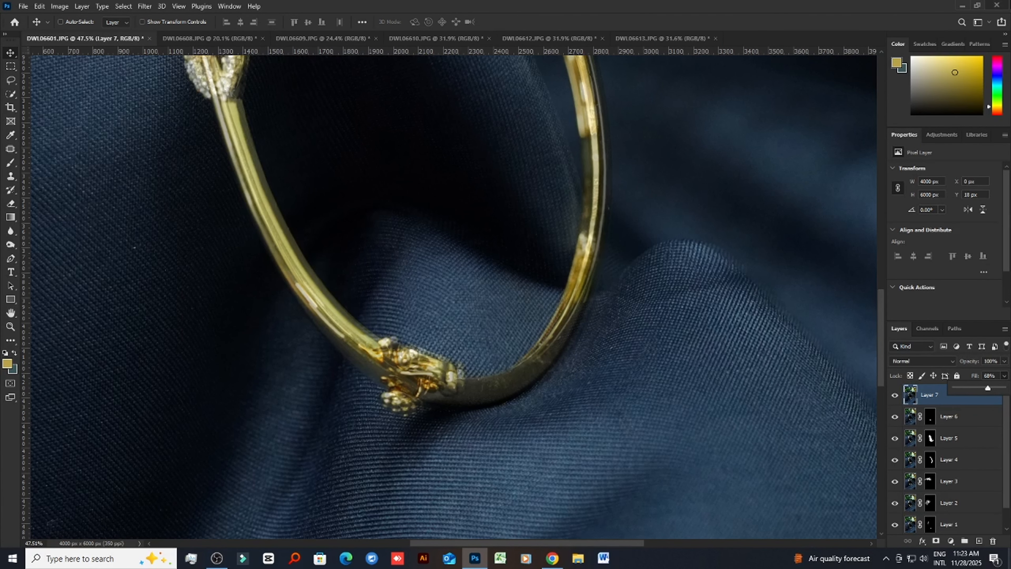
pyautogui.scroll(2, 545, 360)
pyautogui.moveTo(551, 343); pyautogui.dragTo(604, 357)
pyautogui.scroll(-2, 492, 305)
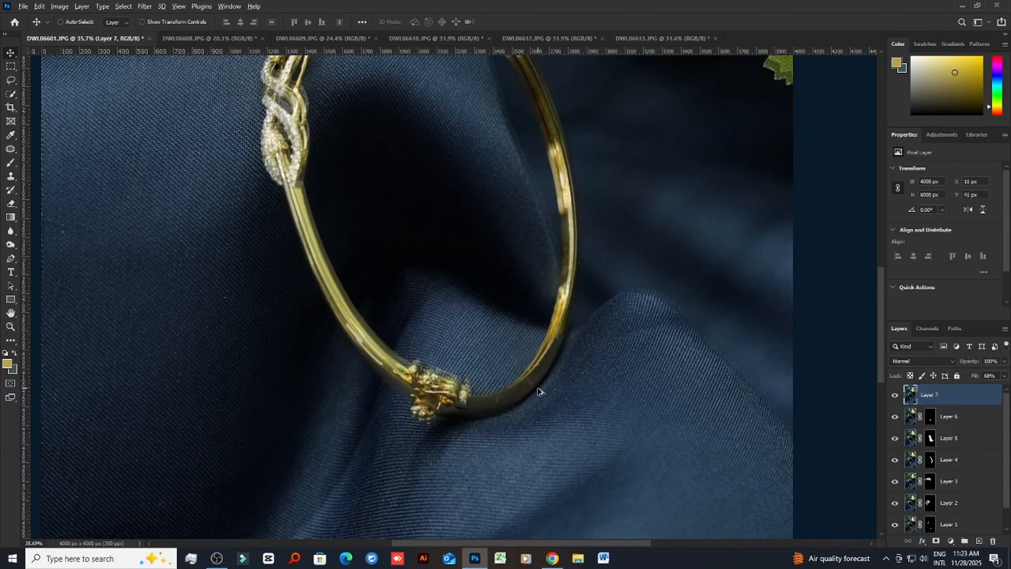
# Restore Layer 7's fill to 100% and hide the layer with a black mask
pyautogui.click(1002, 376)
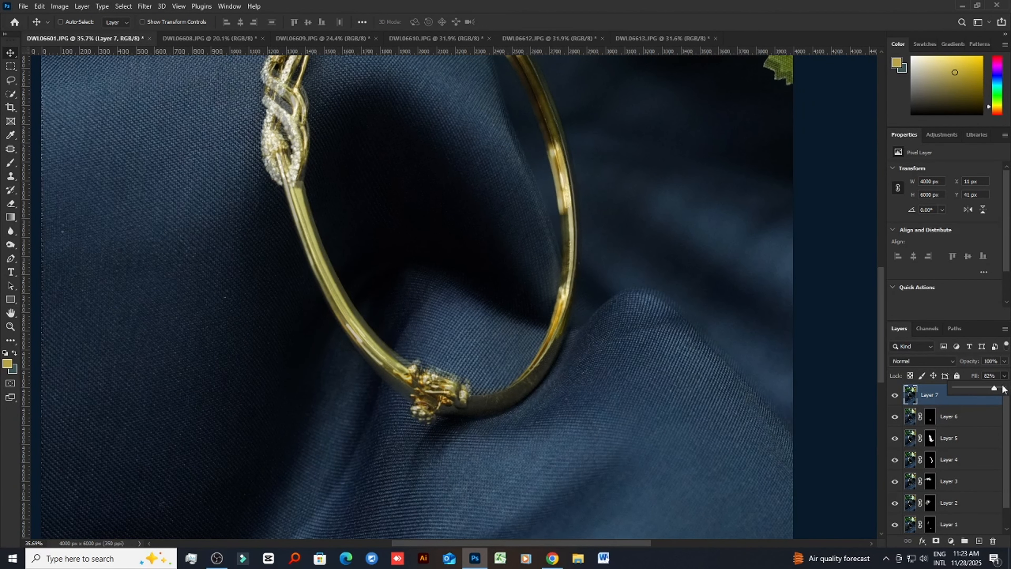
pyautogui.moveTo(1002, 388); pyautogui.dragTo(1004, 388)
pyautogui.keyDown('alt'); pyautogui.click(936, 542); pyautogui.keyUp('alt')
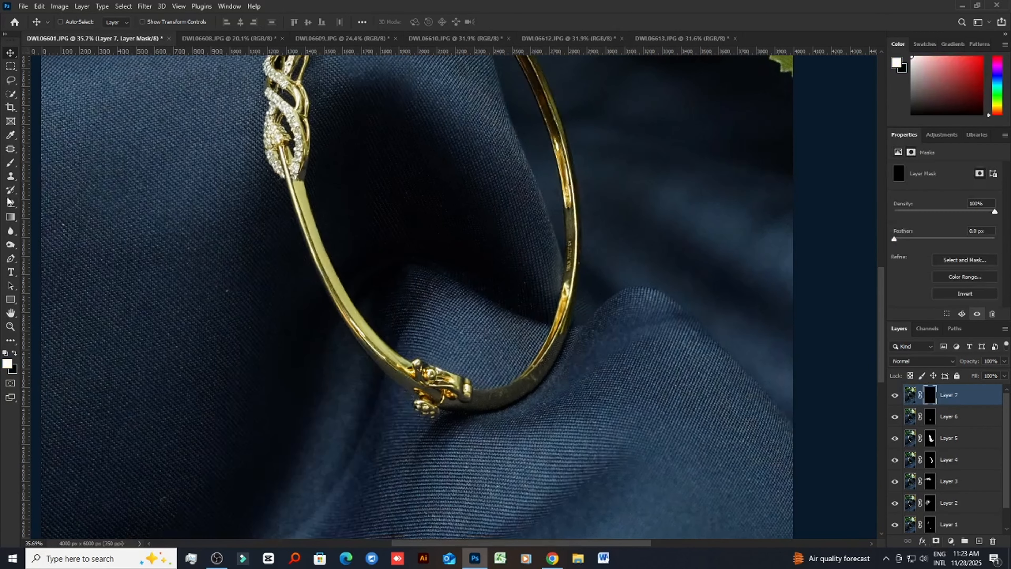
# Try painting white on Layer 7's mask over the lower band beside the clasp with a 175 px brush, and undo the stroke
pyautogui.press('b')
pyautogui.scroll(2, 488, 402)
pyautogui.moveTo(488, 402); pyautogui.dragTo(516, 393)
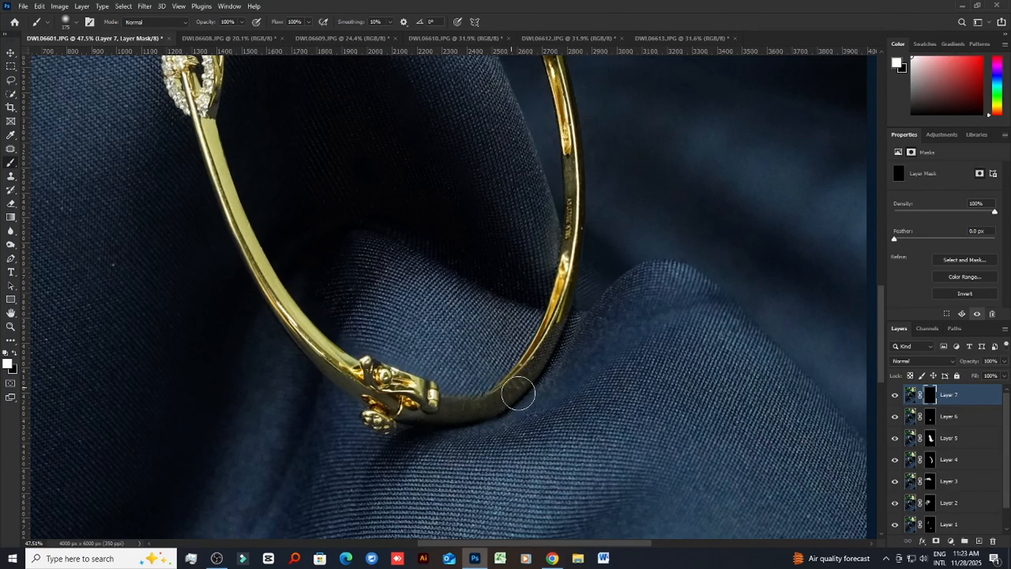
pyautogui.hotkey('ctrl', 'z')
# Try revealing Layer 7's lower band edge beside the clasp with an 80 px white brush on its mask, and undo the strokes
pyautogui.press(']')
pyautogui.press(']')
pyautogui.press(']')
pyautogui.press(']')
pyautogui.press(']')
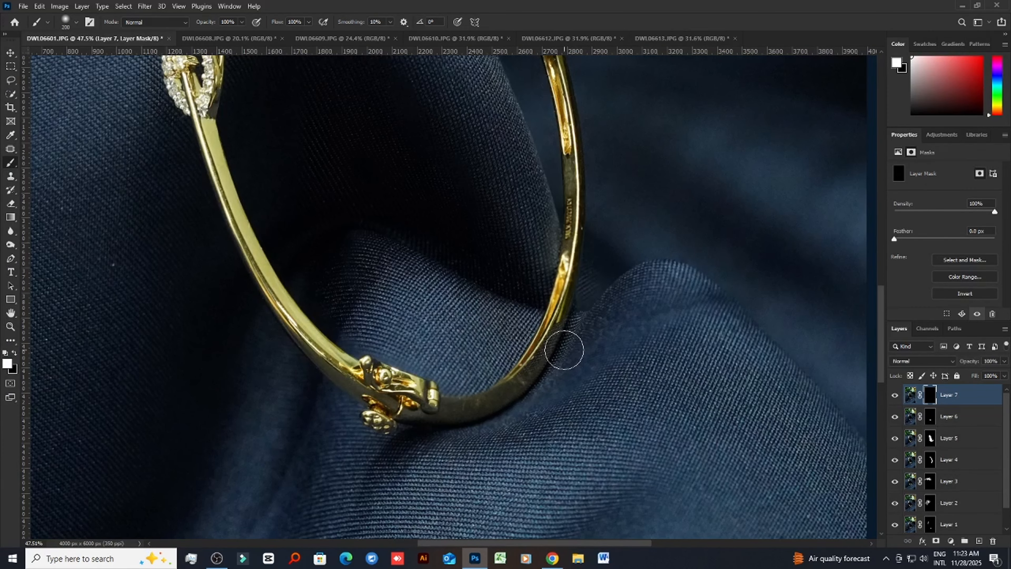
pyautogui.press('[')
pyautogui.press('[')
pyautogui.press('[')
pyautogui.press('[')
pyautogui.press('[')
pyautogui.press('[')
pyautogui.press('[')
pyautogui.press('[')
pyautogui.press('[')
pyautogui.press('[')
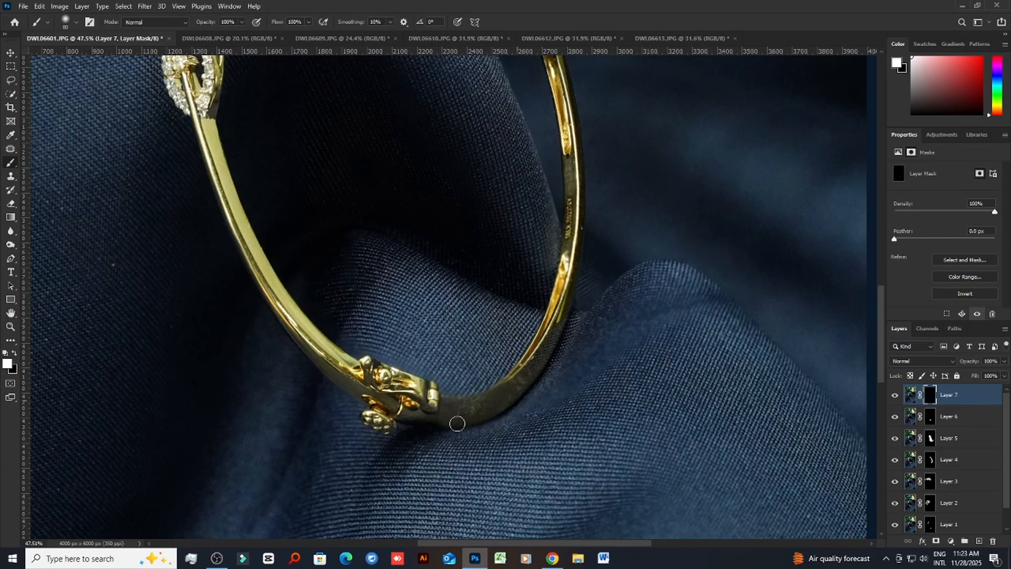
pyautogui.moveTo(457, 423); pyautogui.dragTo(413, 418)
pyautogui.hotkey('ctrl', 'z')
pyautogui.moveTo(507, 395)
pyautogui.mouseDown()
pyautogui.moveTo(552, 326)
pyautogui.moveTo(514, 366)
pyautogui.mouseUp()
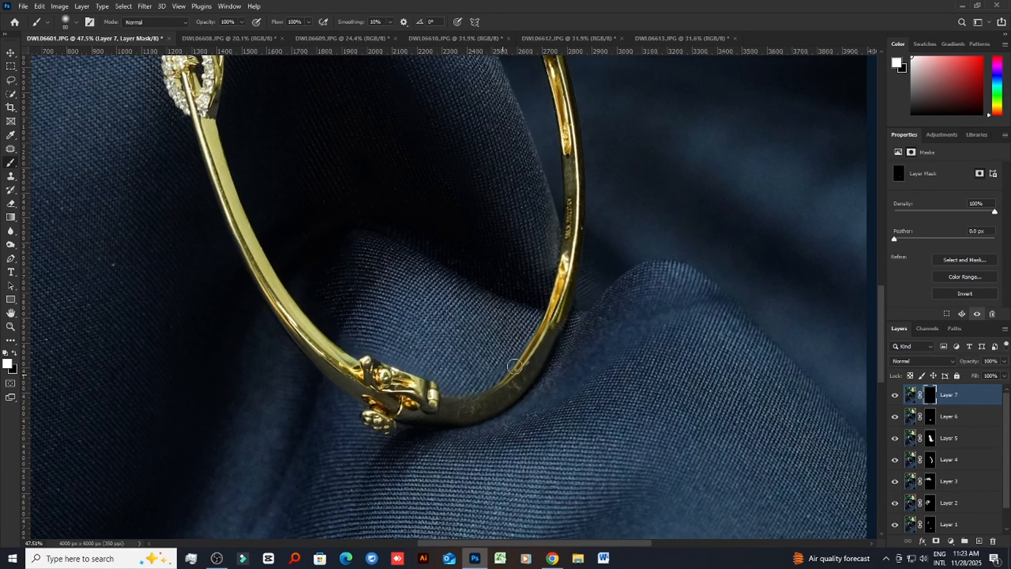
pyautogui.hotkey('ctrl', 'z')
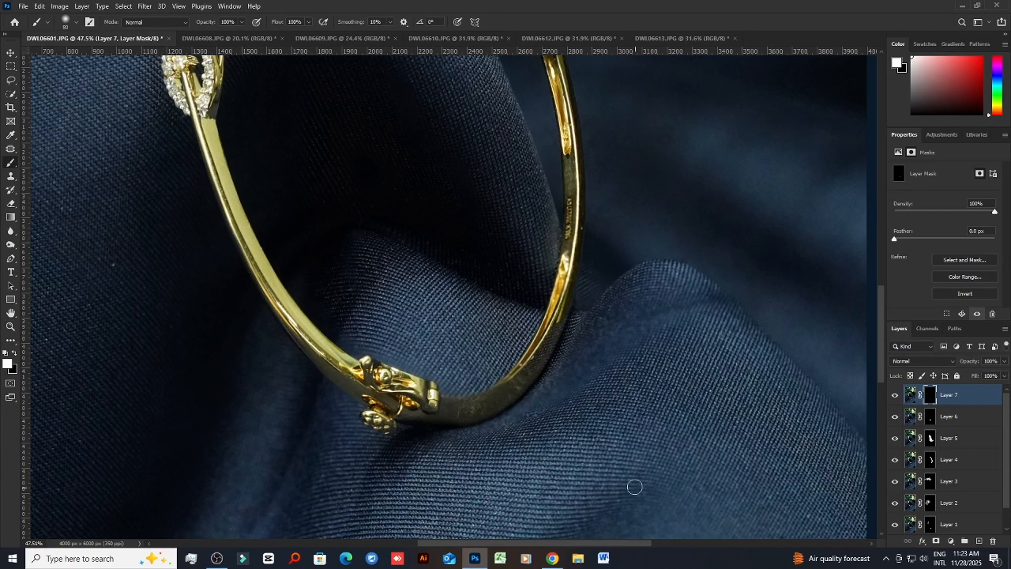
pyautogui.hotkey('ctrl', 'z')
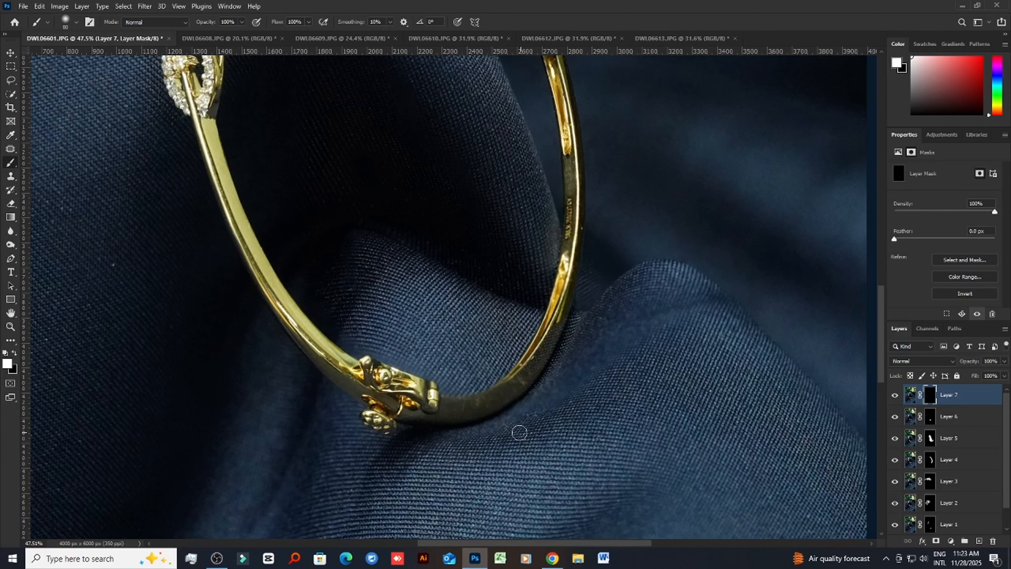
pyautogui.hotkey('ctrl', 'z')
# Inspect the stacked composite's sharpness around the clasp, the band and the stone-set ornament
pyautogui.hotkey('ctrl', '0')
pyautogui.scroll(5, 578, 362)
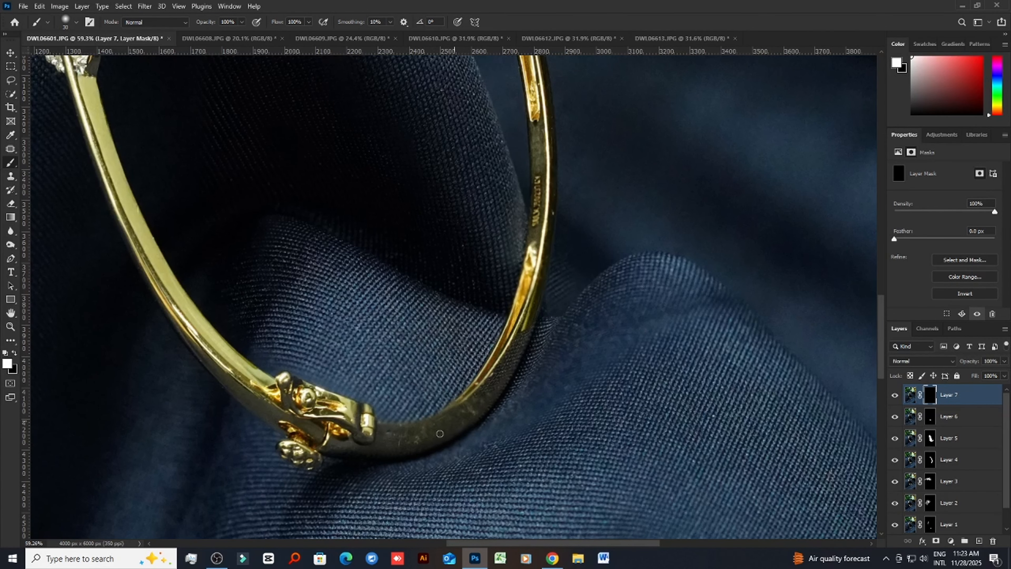
pyautogui.scroll(-6, 439, 433)
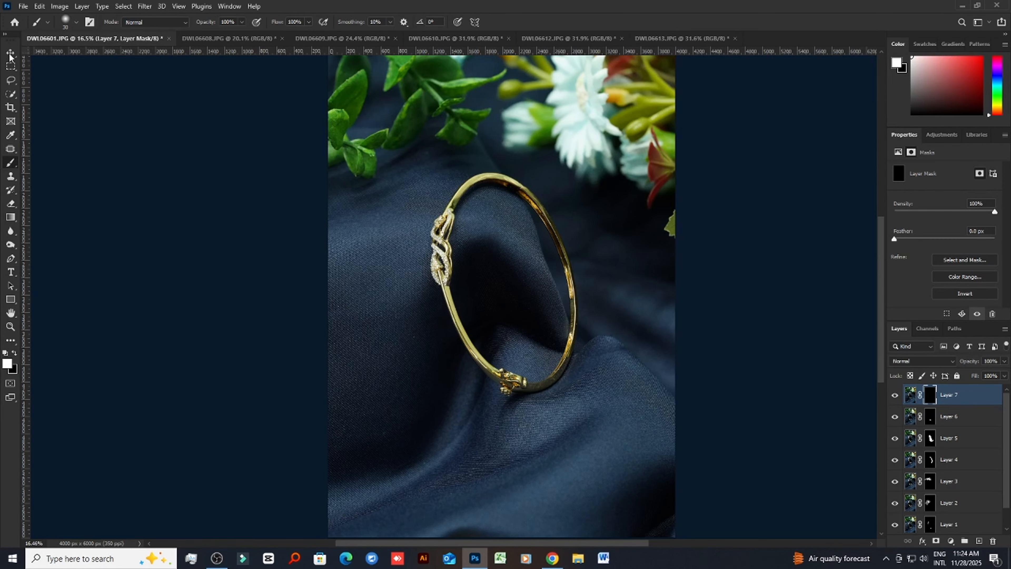
pyautogui.click(10, 55)
pyautogui.scroll(5, 618, 391)
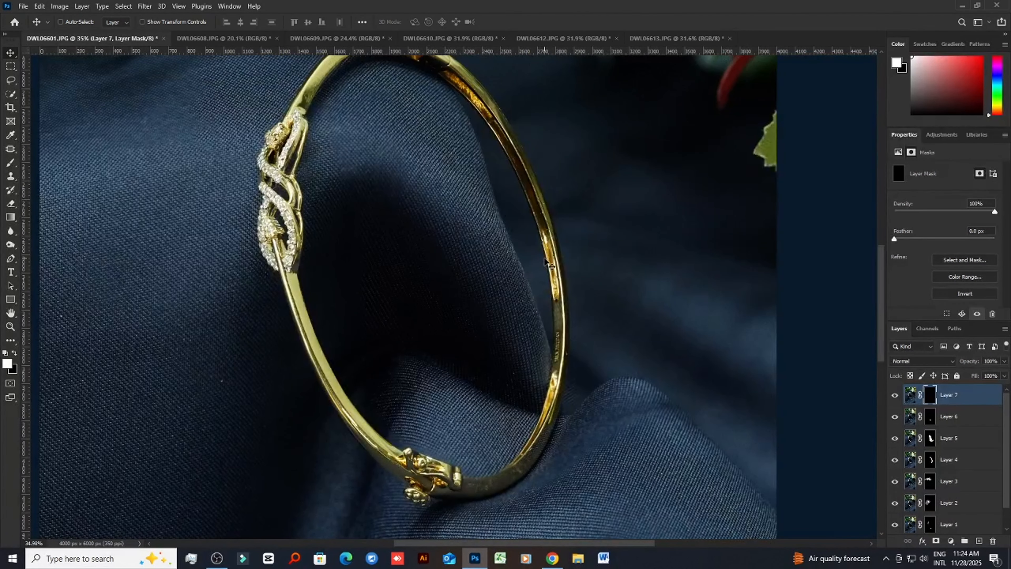
pyautogui.scroll(3, 547, 263)
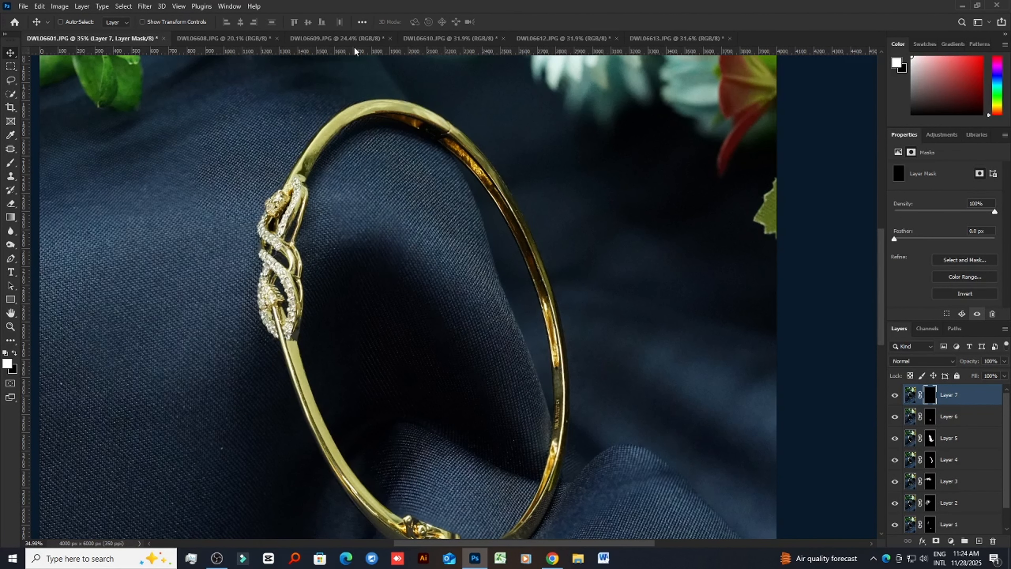
# Check the bracelet's focus in DWL06608 and close that photo
pyautogui.click(205, 39)
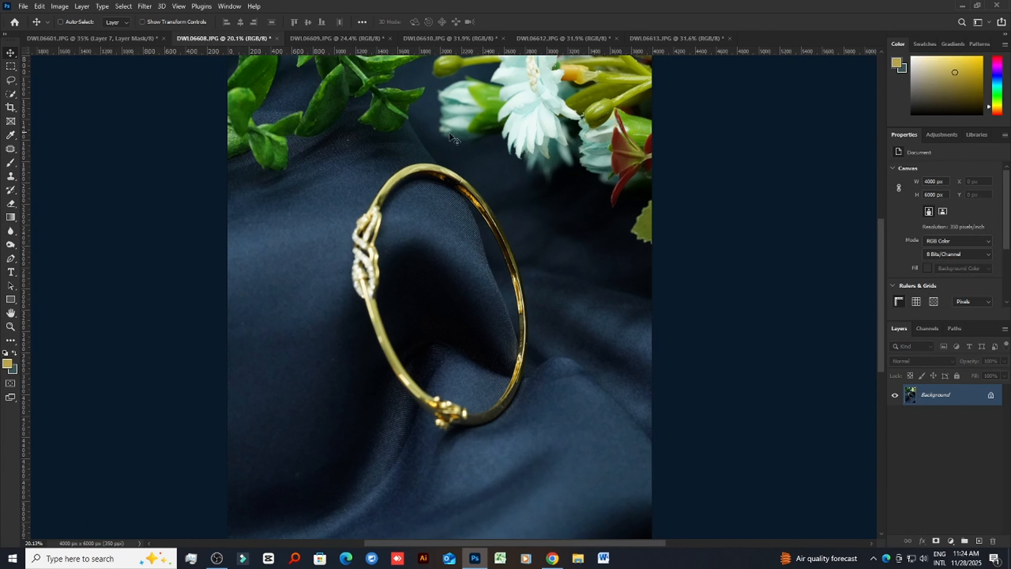
pyautogui.scroll(3, 513, 199)
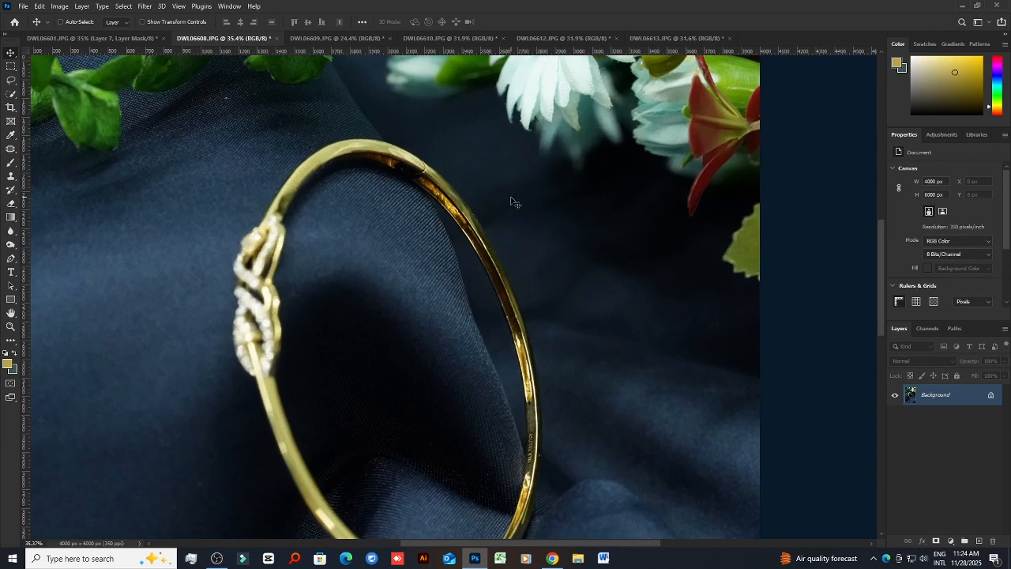
pyautogui.click(275, 38)
# Examine the bracelet's focus in DWL06609 and return to the DWL06601 composite
pyautogui.click(261, 37)
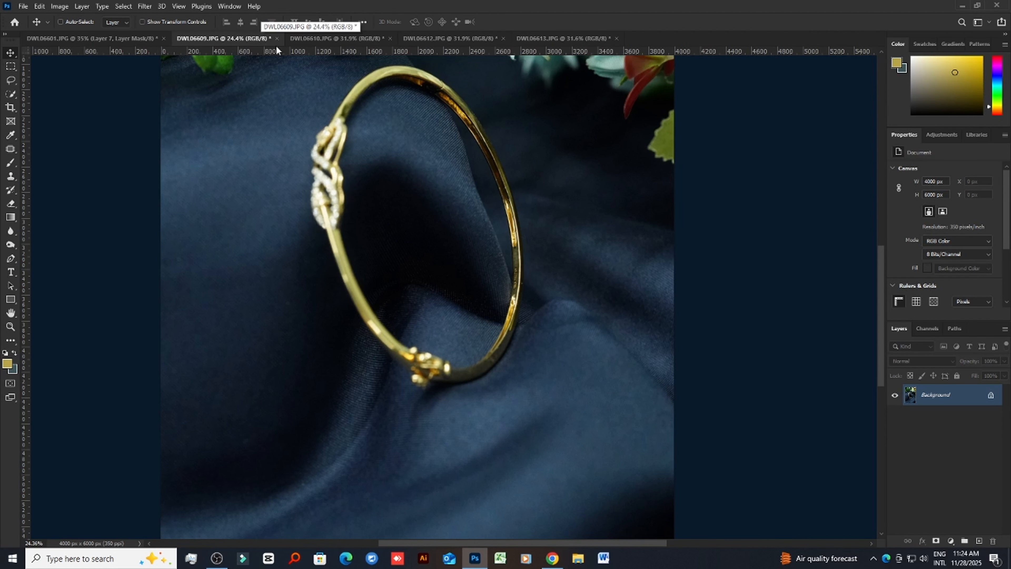
pyautogui.scroll(2, 467, 170)
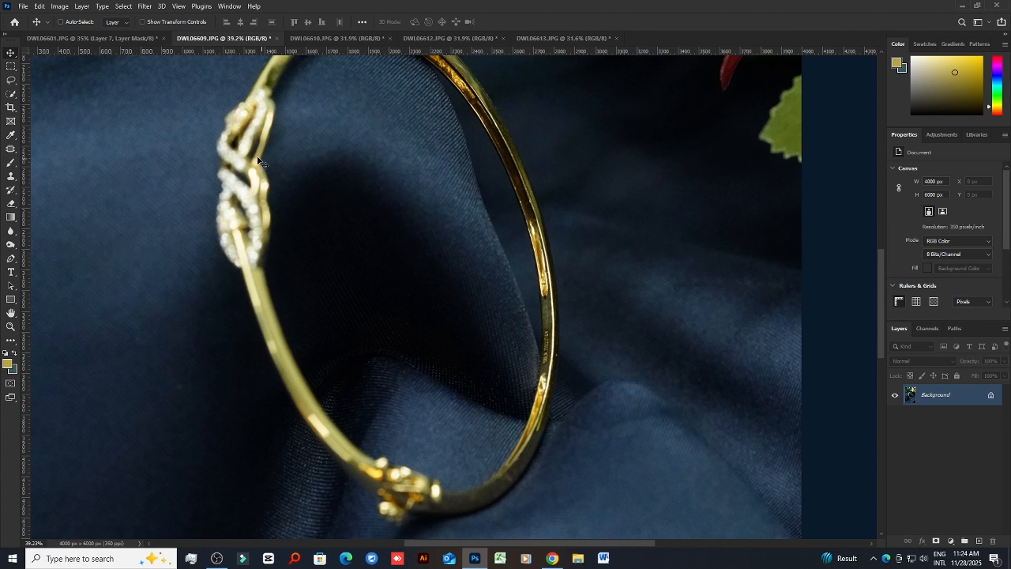
pyautogui.click(71, 39)
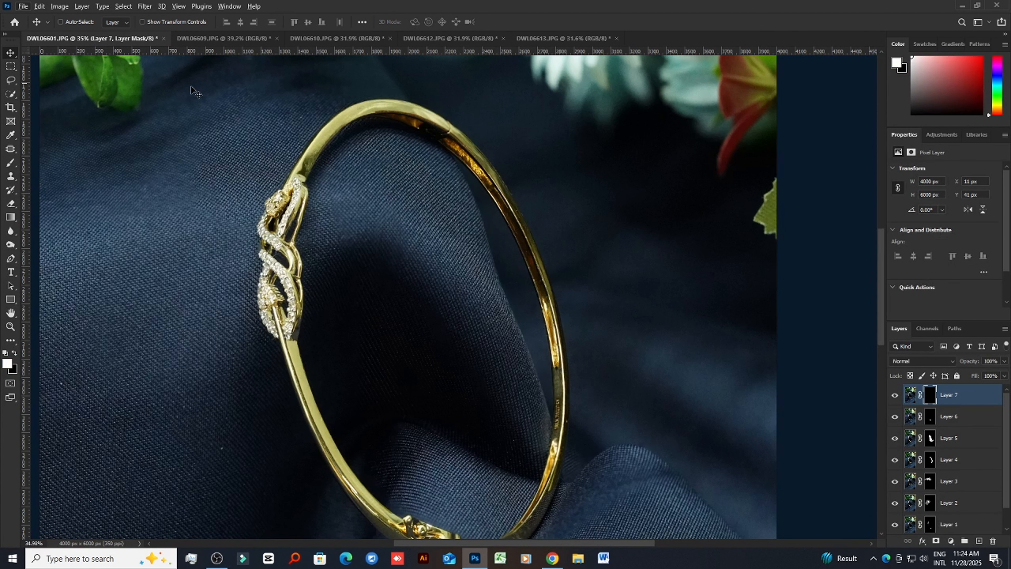
# Compare the bracelet's focus in DWL06610 and DWL06612 with the DWL06601 composite, and close DWL06612
pyautogui.click(335, 39)
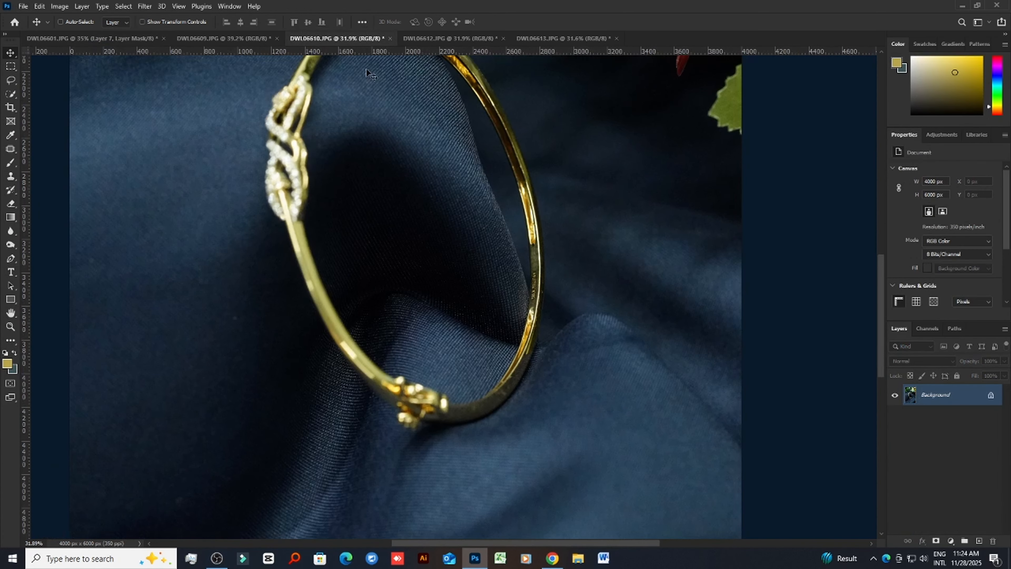
pyautogui.click(498, 38)
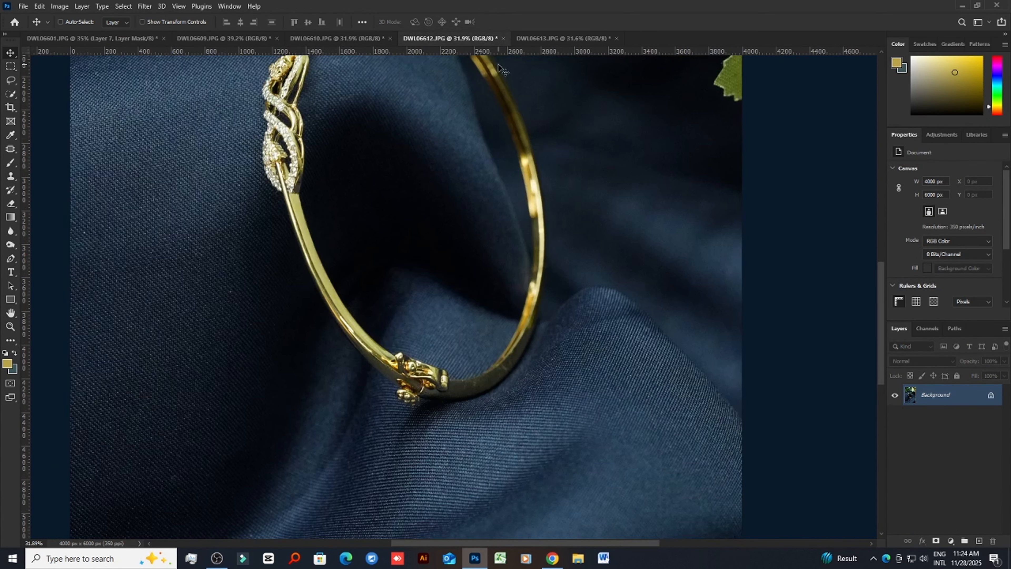
pyautogui.scroll(5, 537, 175)
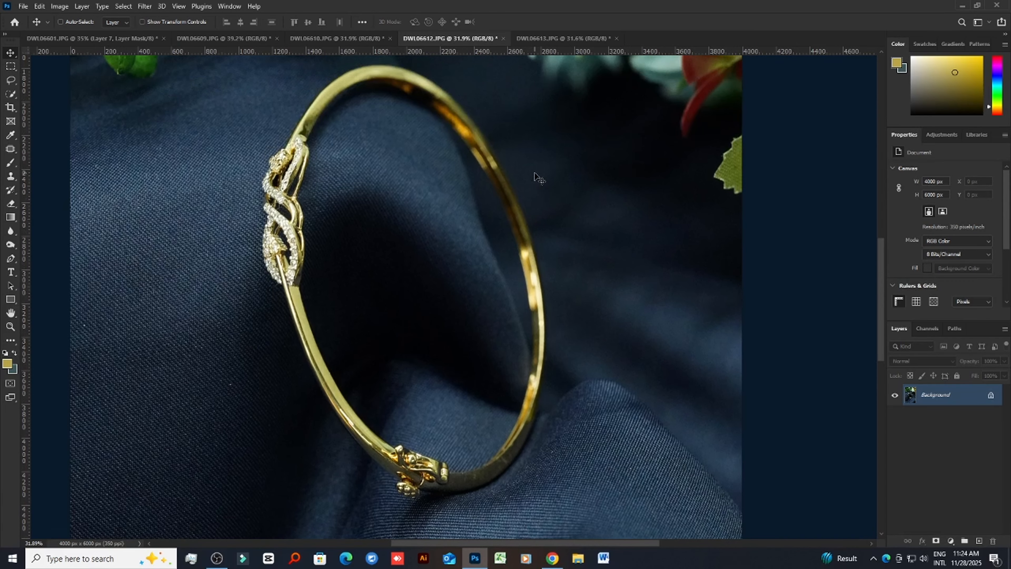
pyautogui.click(83, 38)
pyautogui.scroll(-3, 278, 199)
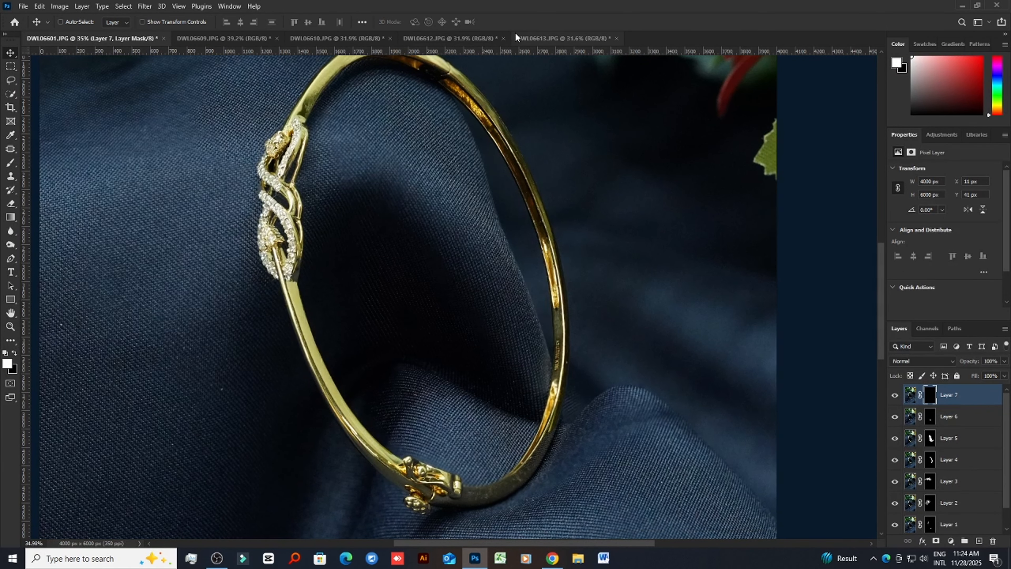
pyautogui.click(503, 38)
# Examine the sharpness of the stone-set ornament in DWL06613 and close that photo
pyautogui.click(418, 38)
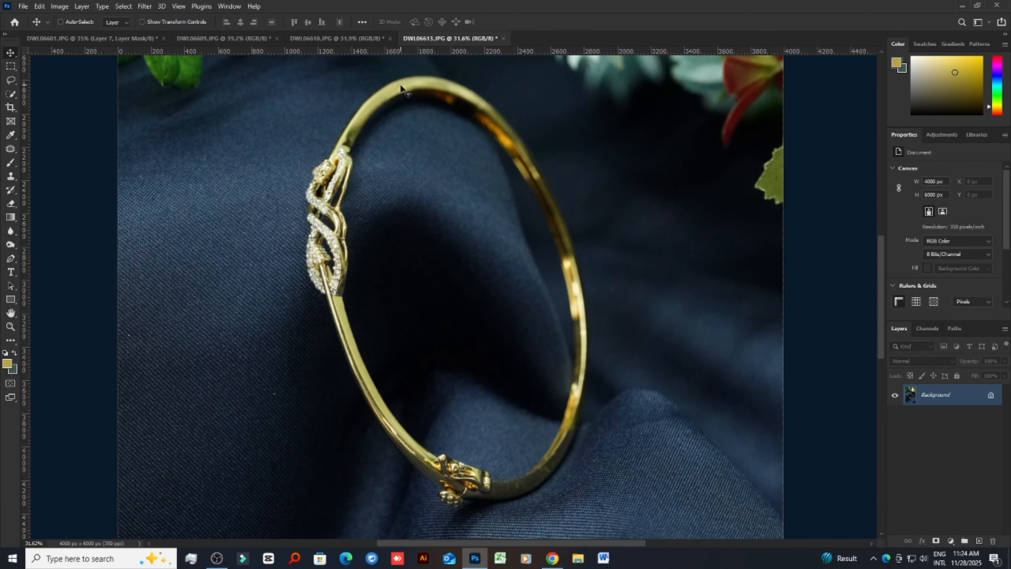
pyautogui.scroll(5, 304, 242)
pyautogui.scroll(3, 414, 242)
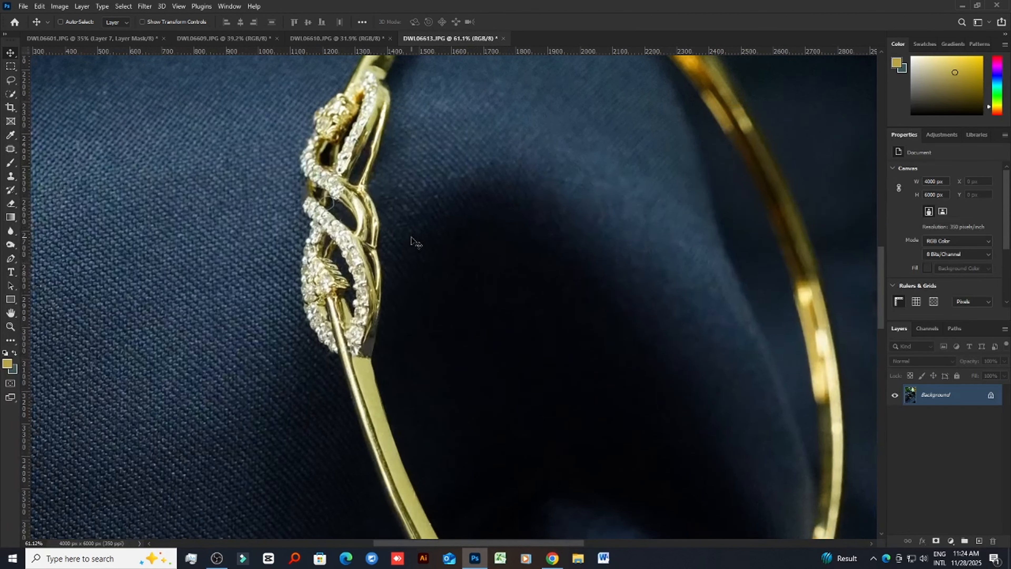
pyautogui.click(503, 38)
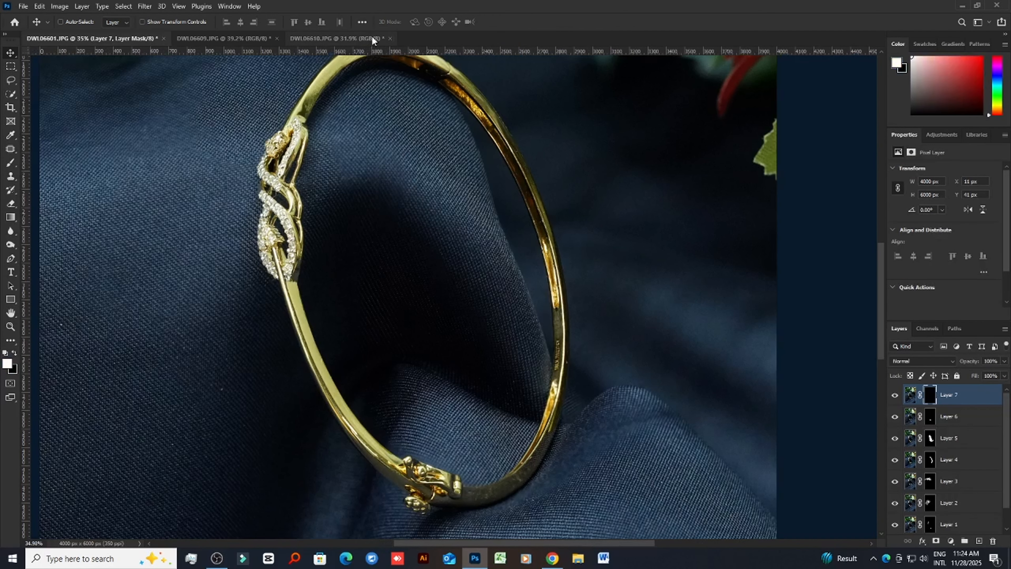
# Compare the bracelet's focus in DWL06609 and DWL06610 with the composite, and close DWL06609
pyautogui.click(242, 39)
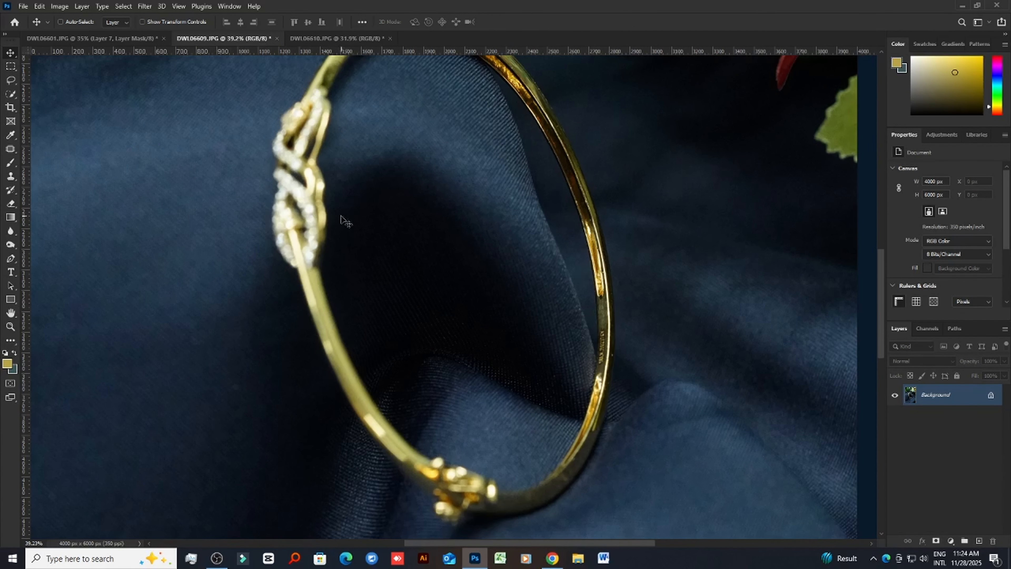
pyautogui.scroll(3, 349, 199)
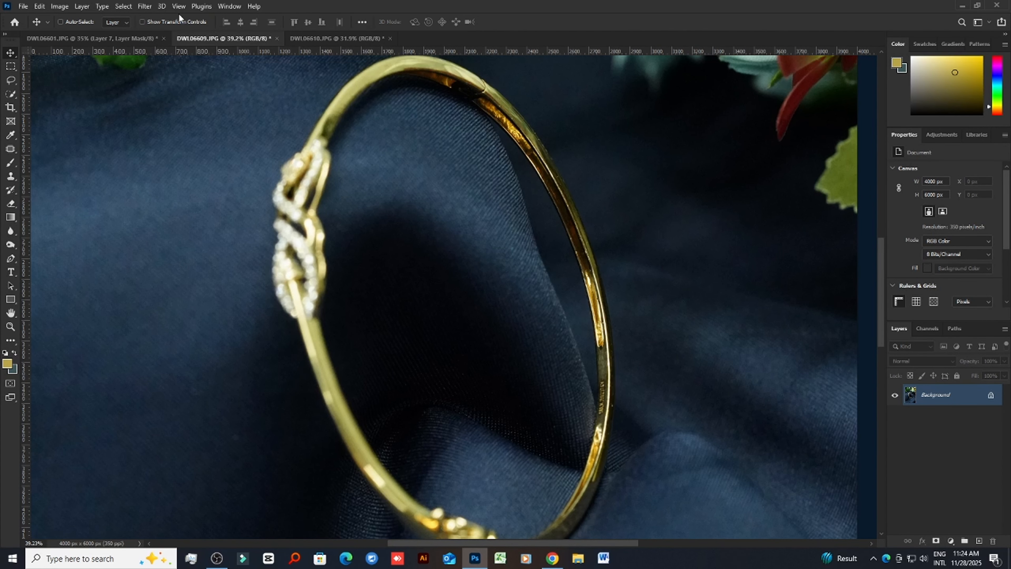
pyautogui.click(74, 42)
pyautogui.scroll(2, 320, 151)
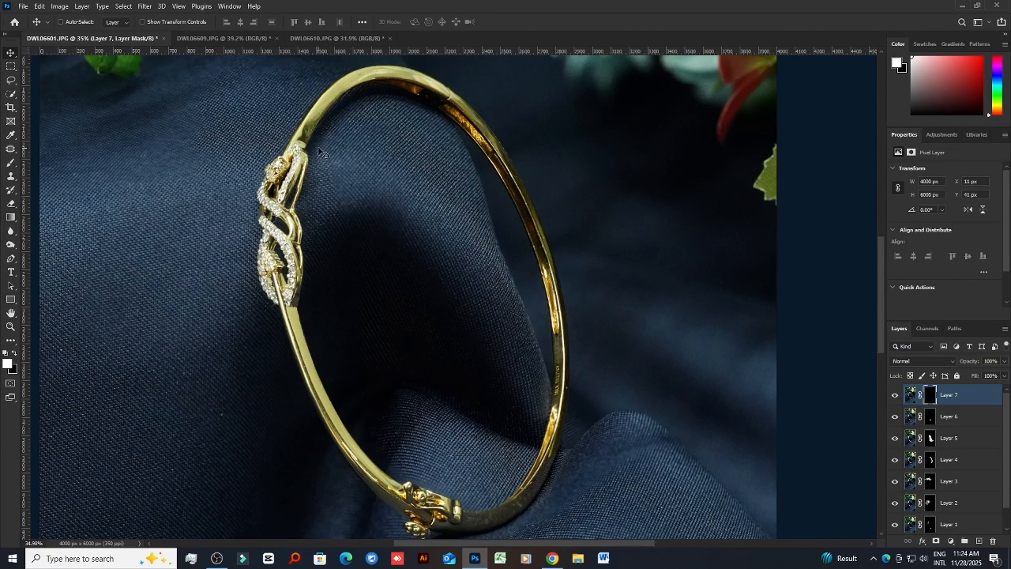
pyautogui.click(314, 38)
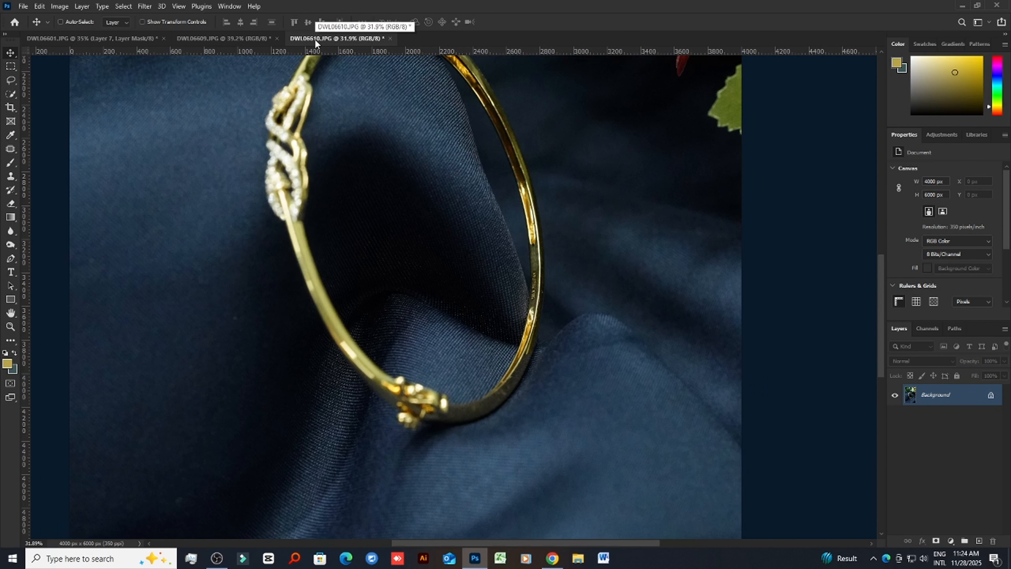
pyautogui.click(277, 38)
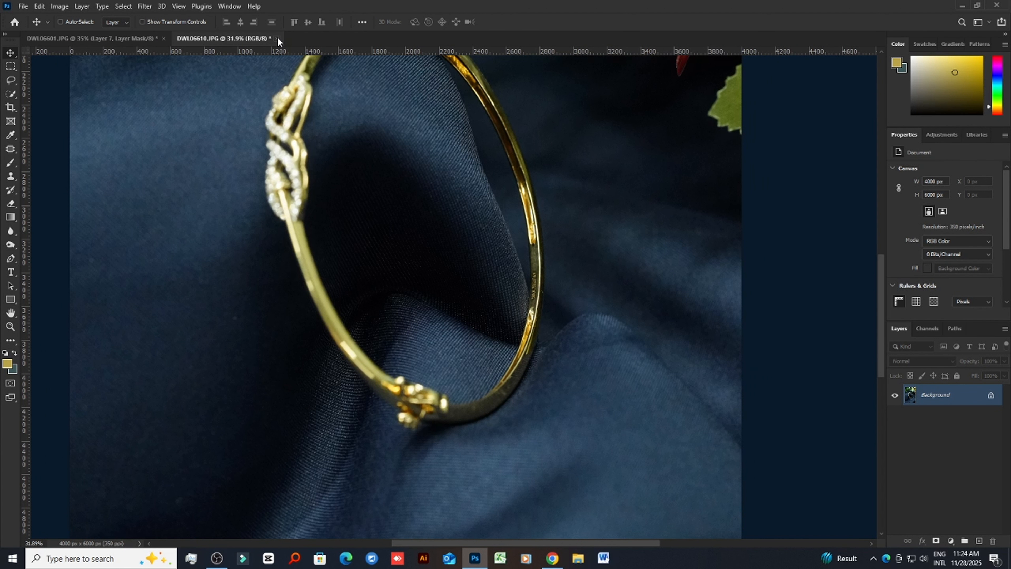
# Compare DWL06610 with the composite, copy its photo into DWL06601 as a new top layer, and close the source photo
pyautogui.scroll(4, 395, 251)
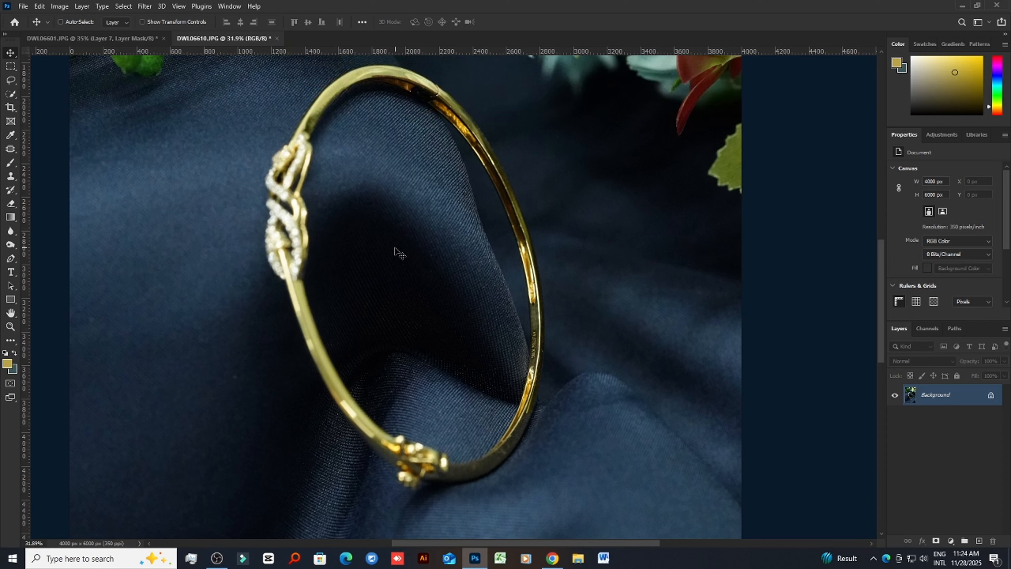
pyautogui.click(112, 38)
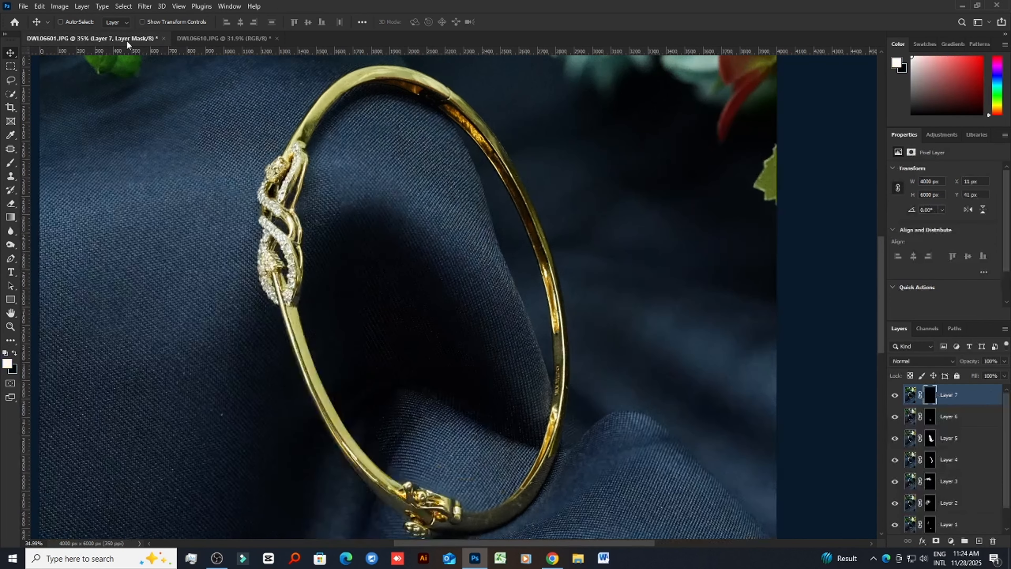
pyautogui.click(248, 36)
pyautogui.scroll(-2, 422, 296)
pyautogui.scroll(-2, 421, 297)
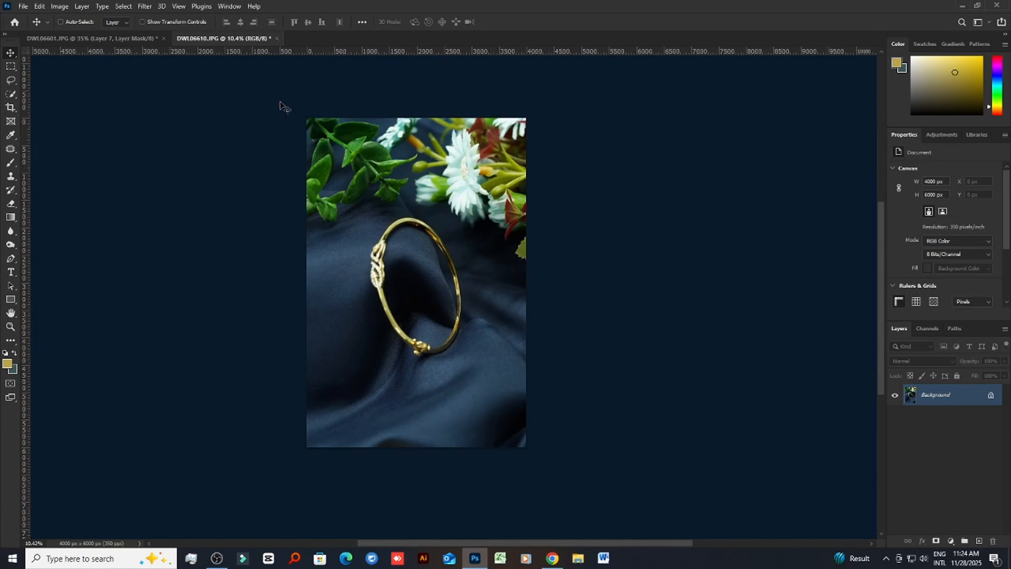
pyautogui.moveTo(249, 39); pyautogui.dragTo(493, 113)
pyautogui.moveTo(584, 302); pyautogui.dragTo(398, 303)
pyautogui.click(647, 111)
# Move Layer 8 over the composite so its photo fills the canvas, at X 0 px and Y 18 px
pyautogui.scroll(-4, 431, 414)
pyautogui.scroll(-3, 432, 415)
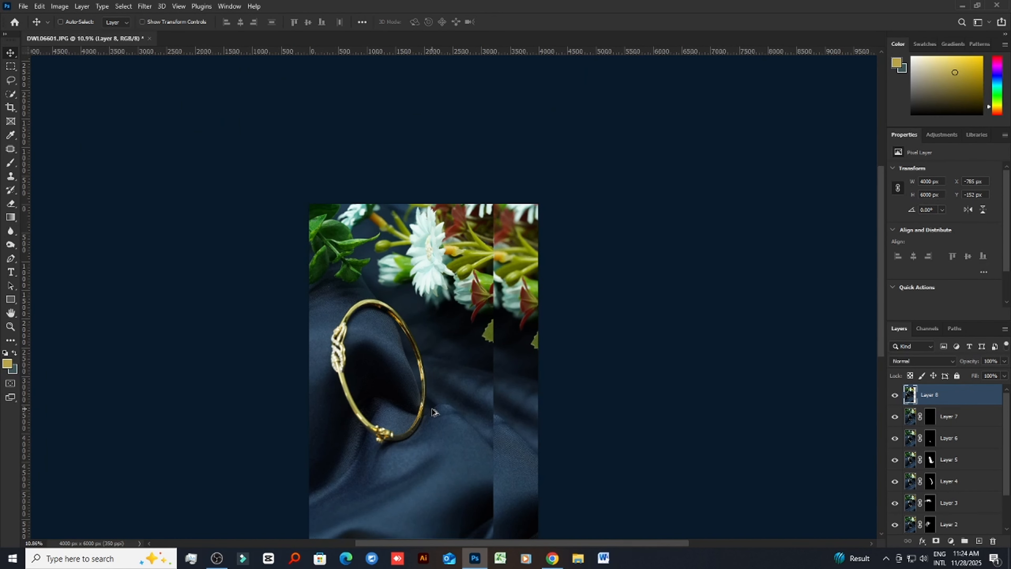
pyautogui.hotkey('ctrl', 't')
pyautogui.moveTo(435, 413); pyautogui.dragTo(417, 370)
pyautogui.click(522, 22)
pyautogui.scroll(4, 464, 351)
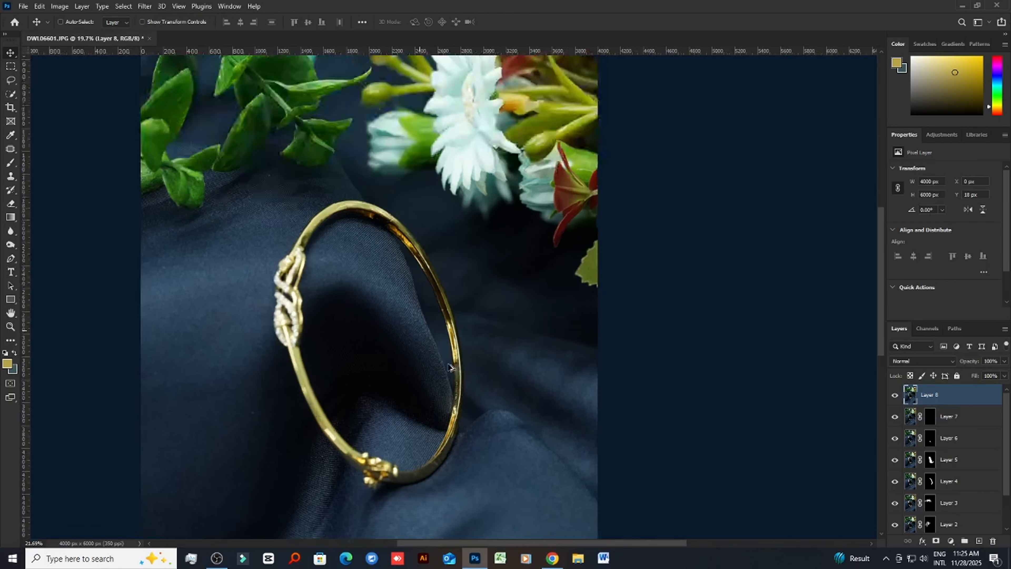
# Lower Layer 8's fill to 68% and scale it to 102.57% so its bracelet lines up with the one beneath
pyautogui.click(1003, 375)
pyautogui.moveTo(1003, 387); pyautogui.dragTo(988, 387)
pyautogui.scroll(-2, 527, 344)
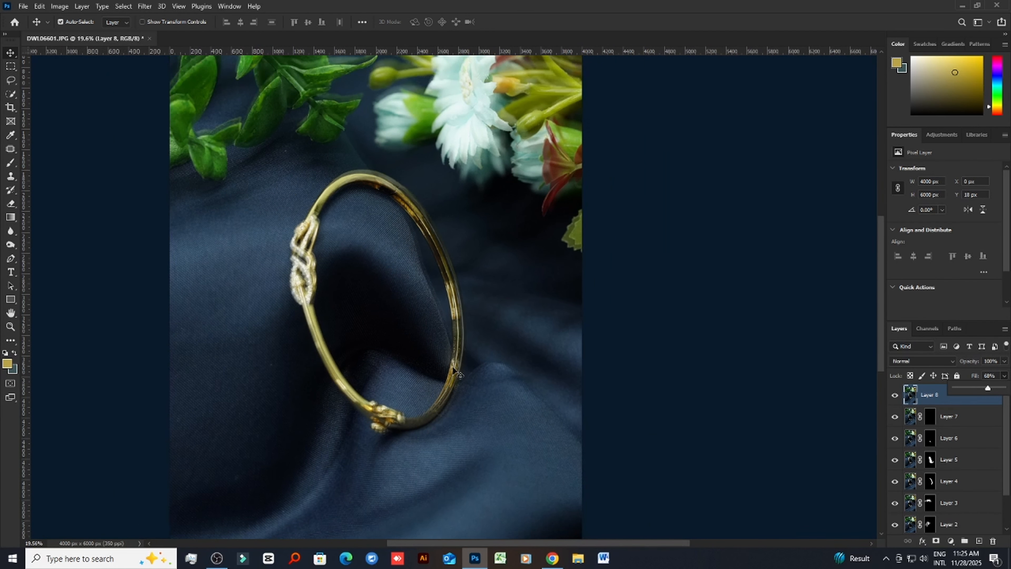
pyautogui.hotkey('ctrl', 't')
pyautogui.moveTo(582, 296); pyautogui.dragTo(588, 295)
pyautogui.moveTo(514, 303); pyautogui.dragTo(511, 299)
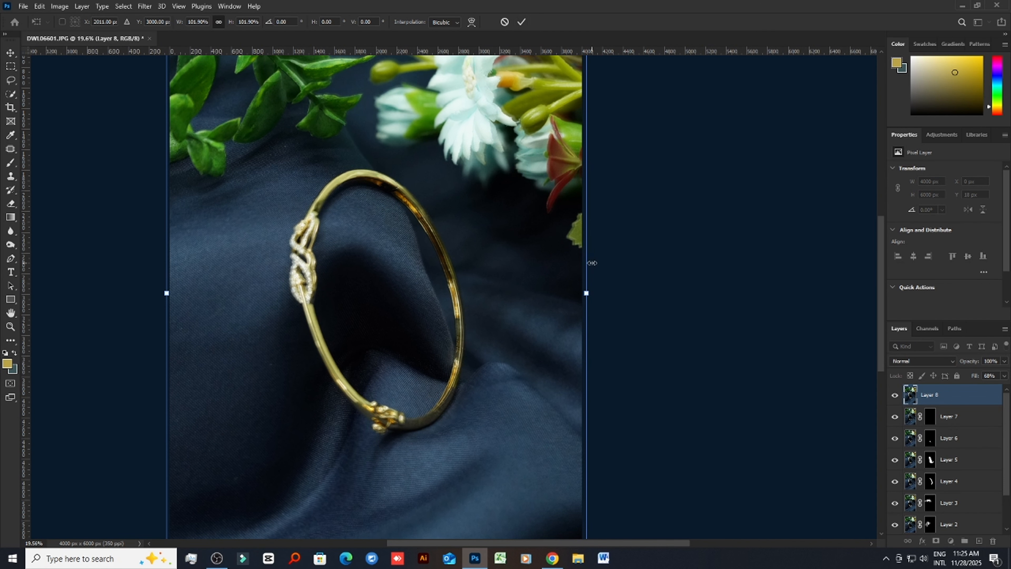
pyautogui.moveTo(590, 295); pyautogui.dragTo(591, 293)
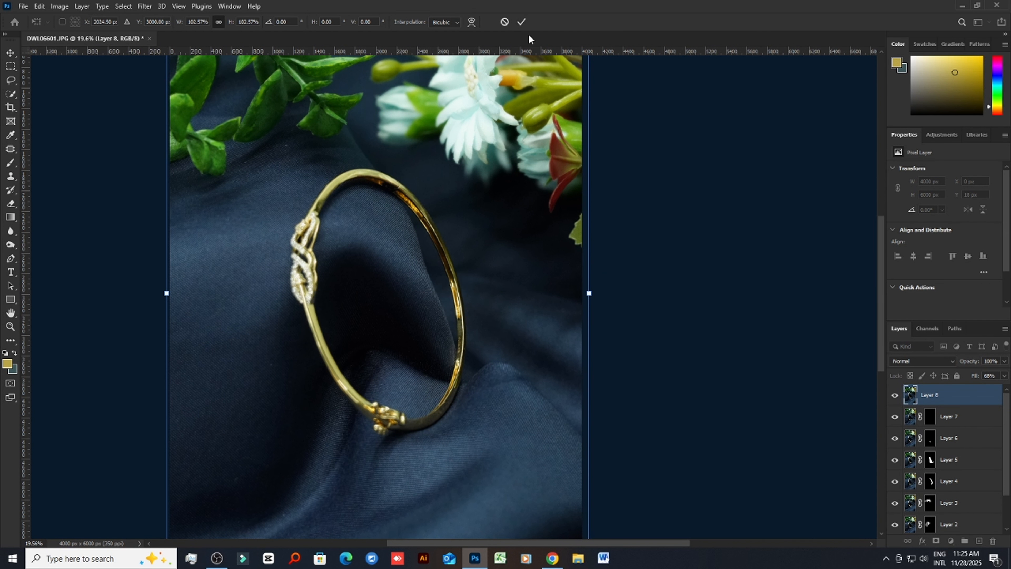
pyautogui.click(522, 22)
# Restore Layer 8's fill to 100% and hide the layer behind a black mask, with white as the foreground colour
pyautogui.scroll(3, 418, 410)
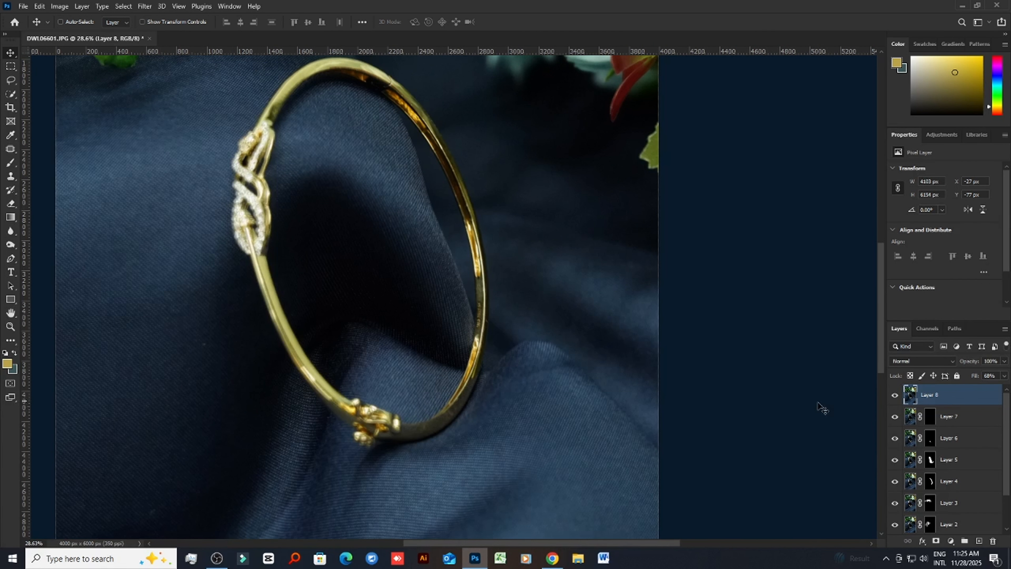
pyautogui.click(1004, 376)
pyautogui.moveTo(985, 390); pyautogui.dragTo(1004, 388)
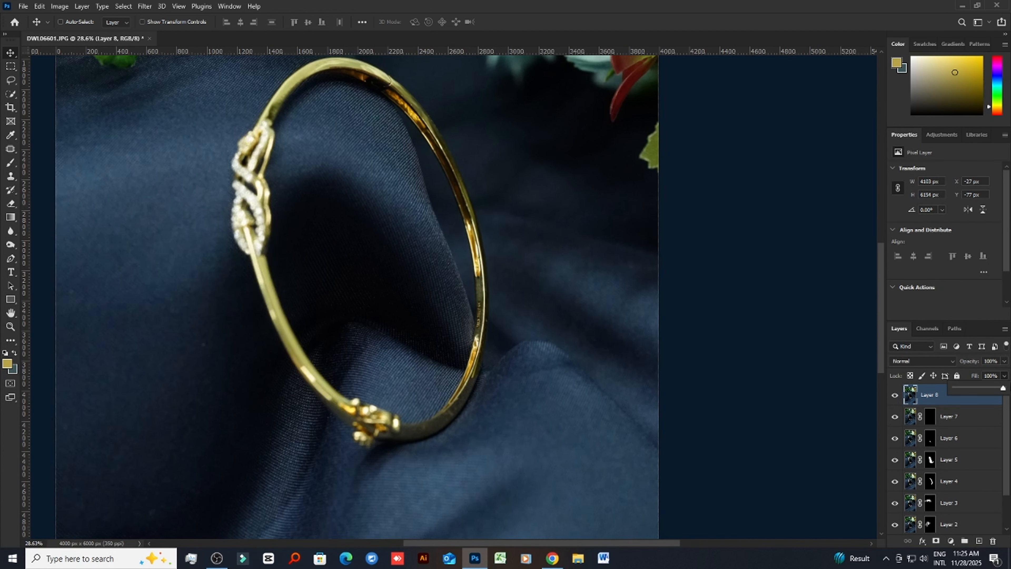
pyautogui.keyDown('alt'); pyautogui.click(935, 541); pyautogui.keyUp('alt')
pyautogui.press('d')
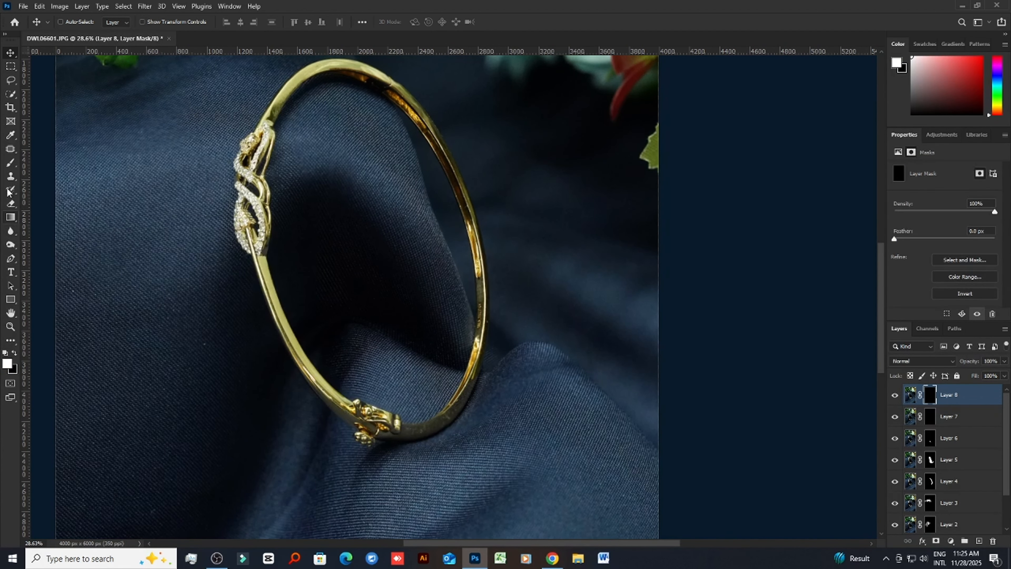
# Reveal Layer 8's engraved inner band section by painting its mask with a 100 px white brush
pyautogui.click(11, 162)
pyautogui.scroll(3, 483, 284)
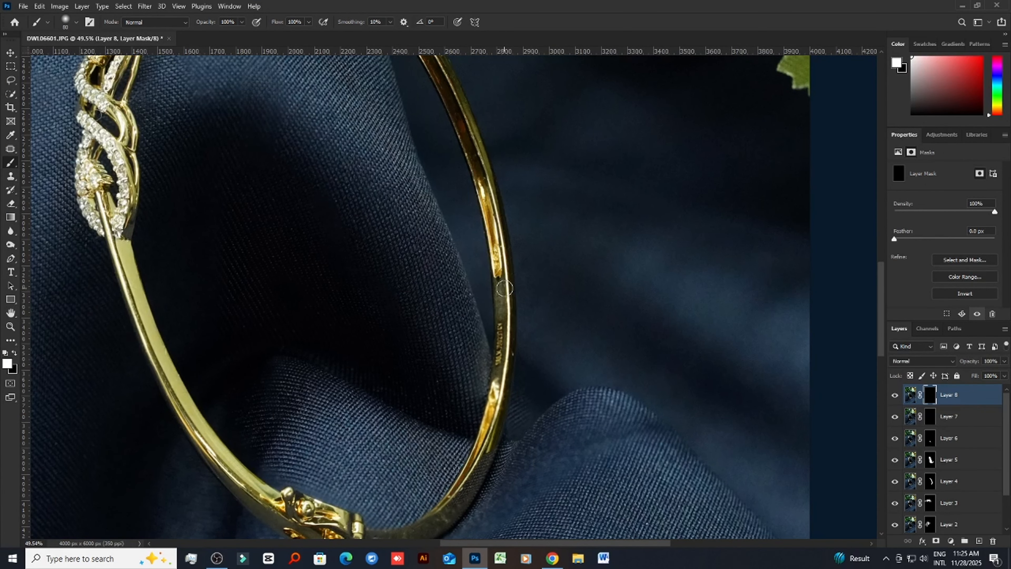
pyautogui.press(']')
pyautogui.press(']')
pyautogui.press(']')
pyautogui.press(']')
pyautogui.press(']')
pyautogui.moveTo(499, 381); pyautogui.dragTo(496, 414)
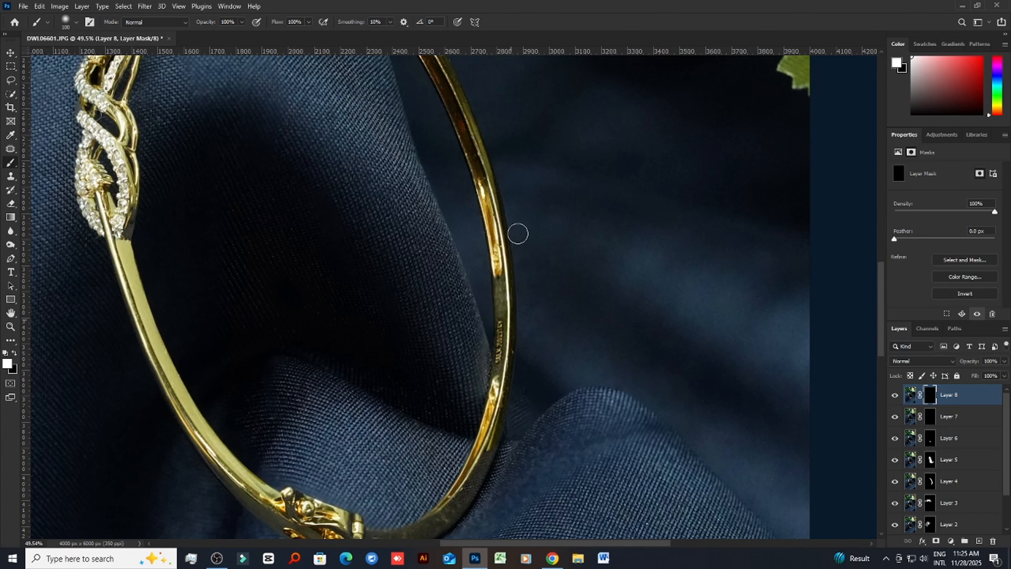
# Try revealing Layer 8's inner band above the engraving on its mask, and undo those strokes
pyautogui.moveTo(492, 243); pyautogui.dragTo(500, 263)
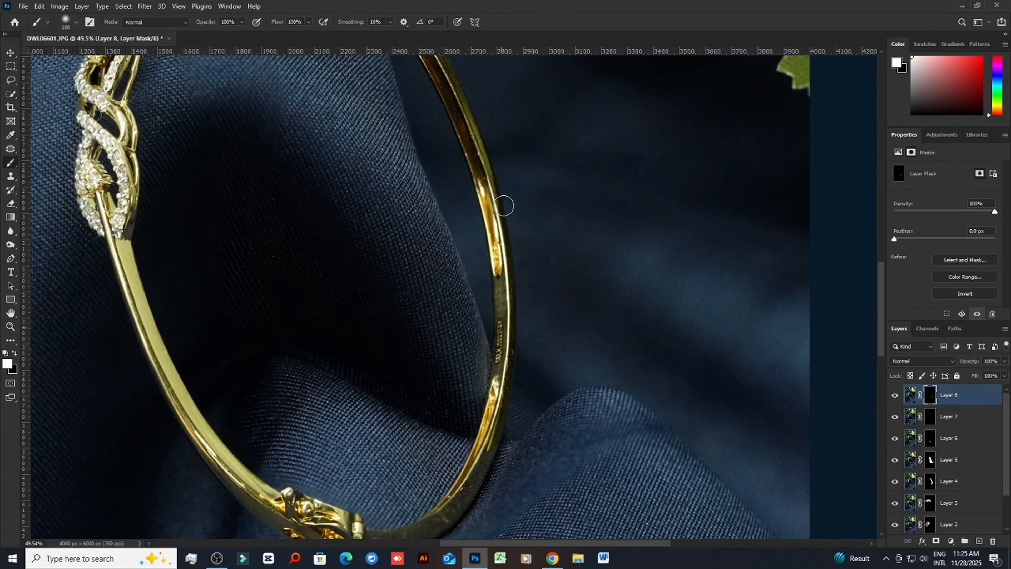
pyautogui.scroll(1, 503, 265)
pyautogui.moveTo(492, 246); pyautogui.dragTo(464, 191)
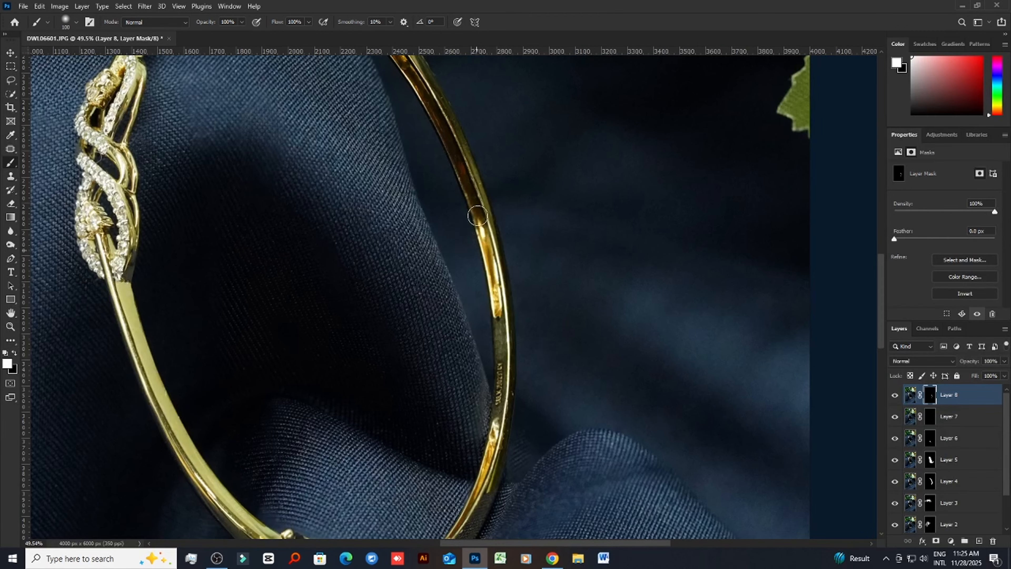
pyautogui.hotkey('ctrl', 'z')
pyautogui.hotkey('ctrl', 'z')
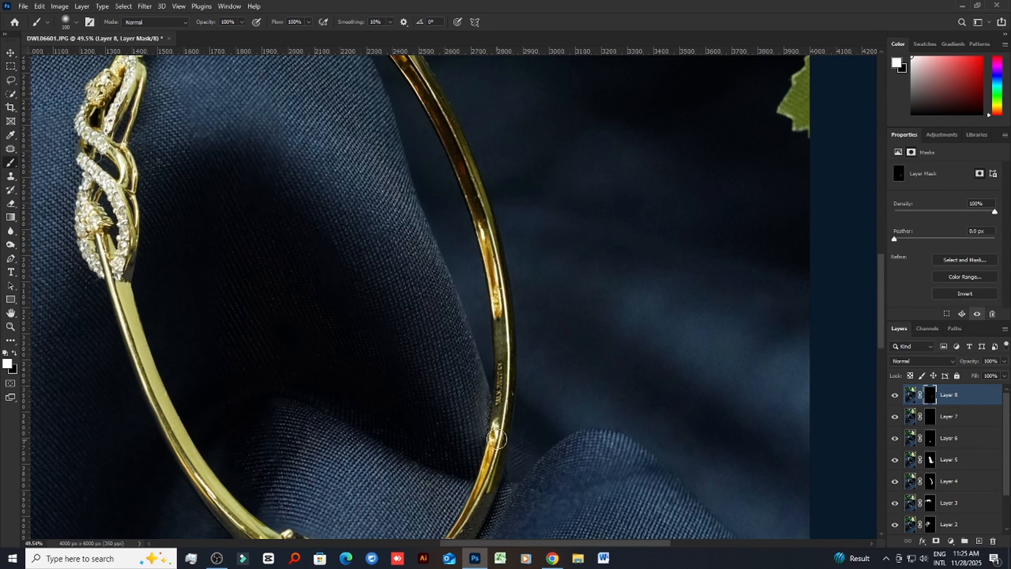
# Save the composite in the Ring folder as a JPEG named DWL06601 copy, at maximum quality 12 with progressive format
pyautogui.press('v')
pyautogui.scroll(-2, 500, 452)
pyautogui.hotkey('ctrl', 'alt', 's')
pyautogui.click(498, 230)
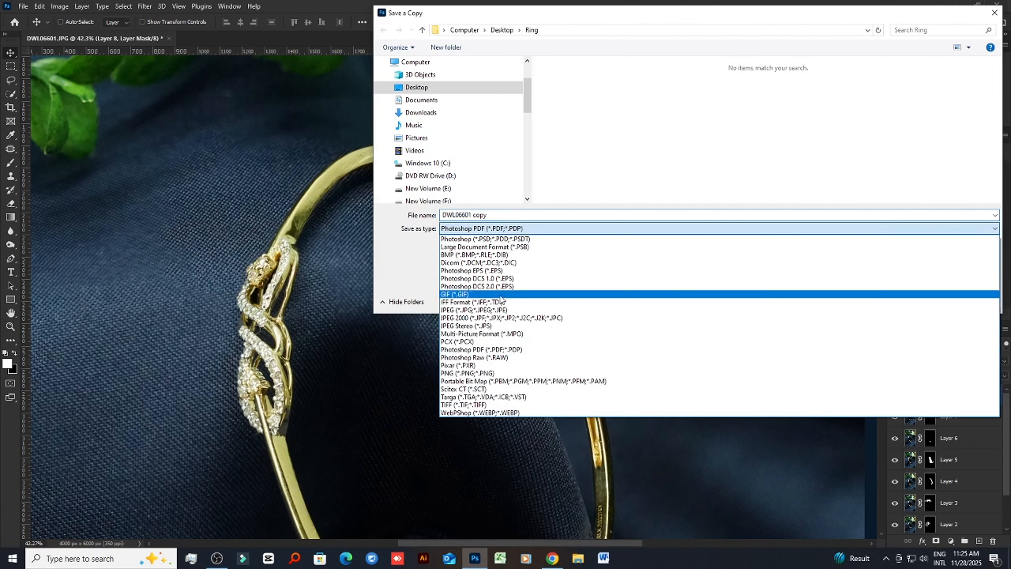
pyautogui.click(500, 309)
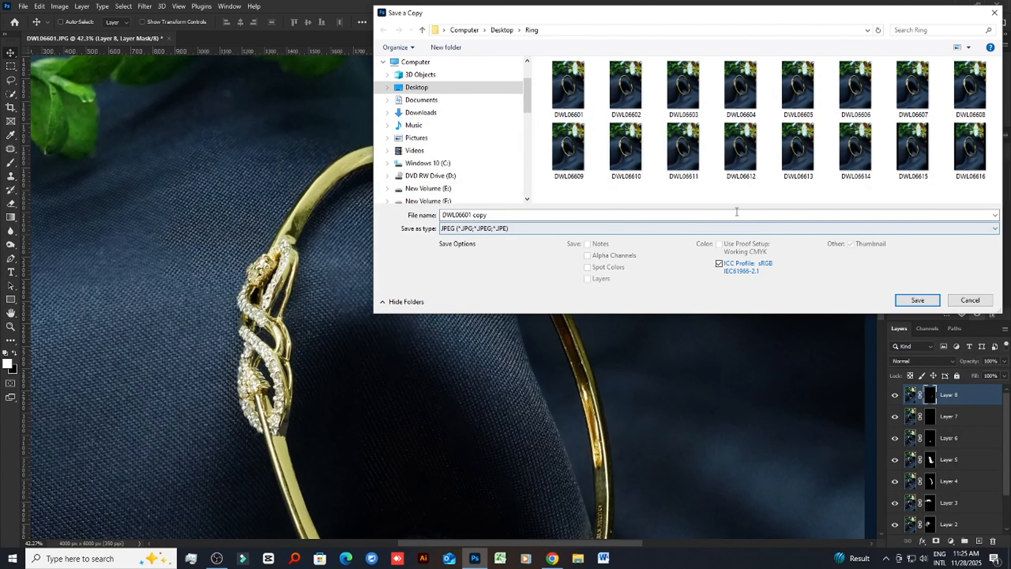
pyautogui.click(917, 300)
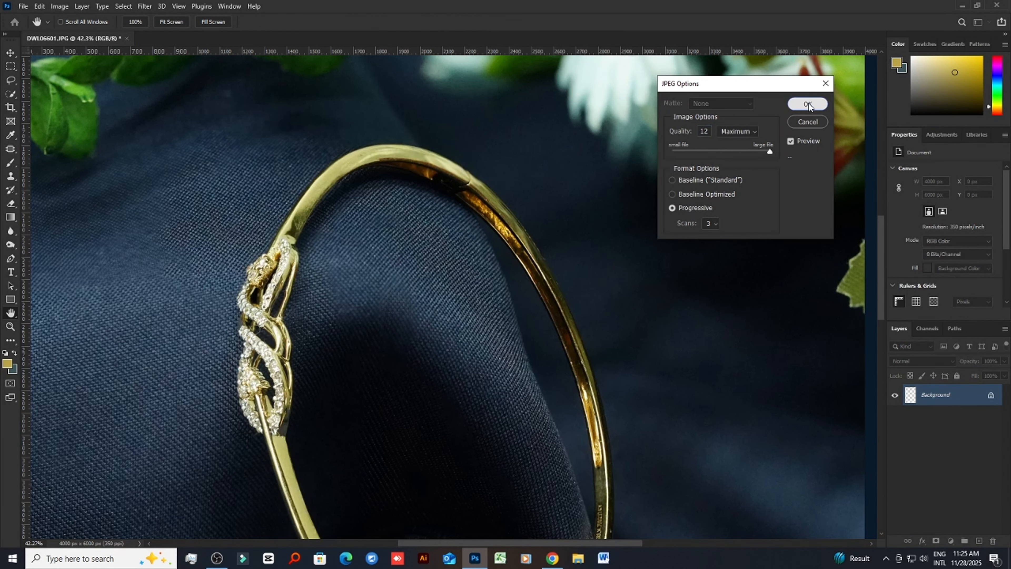
pyautogui.click(807, 104)
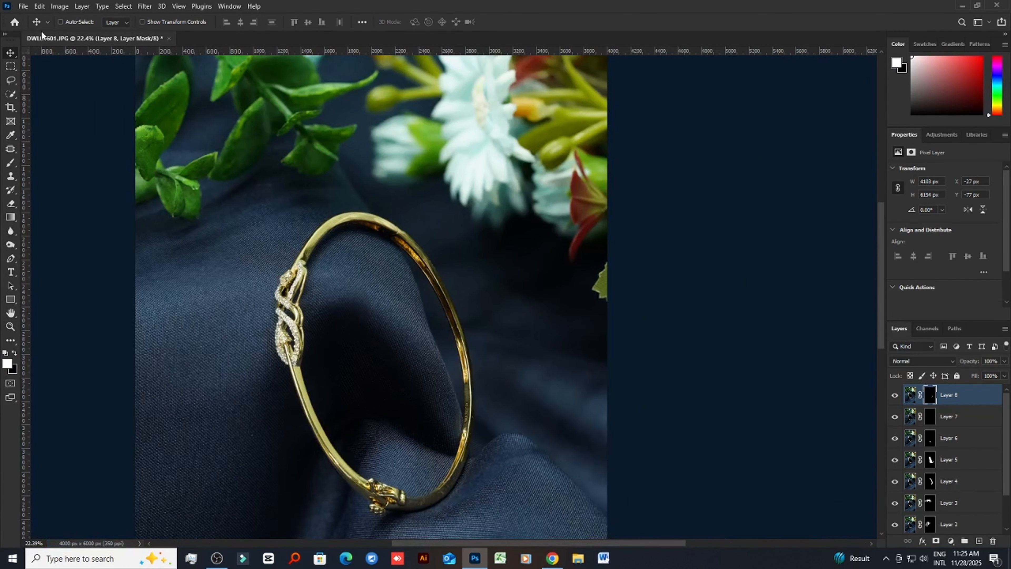
# Open the saved DWL06601 copy from the Ring folder and convert its locked background into a regular layer
pyautogui.click(22, 6)
pyautogui.click(30, 25)
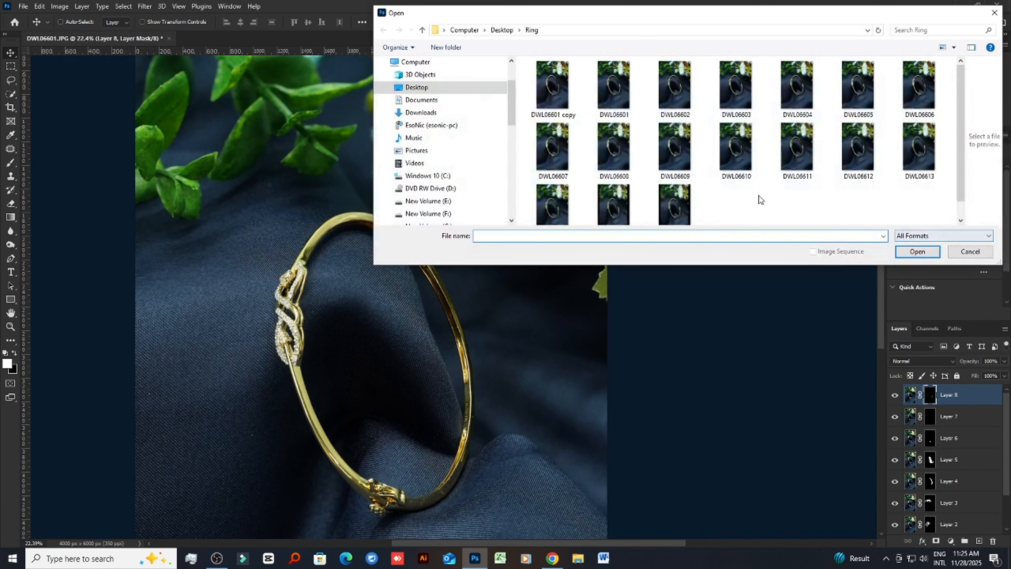
pyautogui.click(552, 86)
pyautogui.click(918, 251)
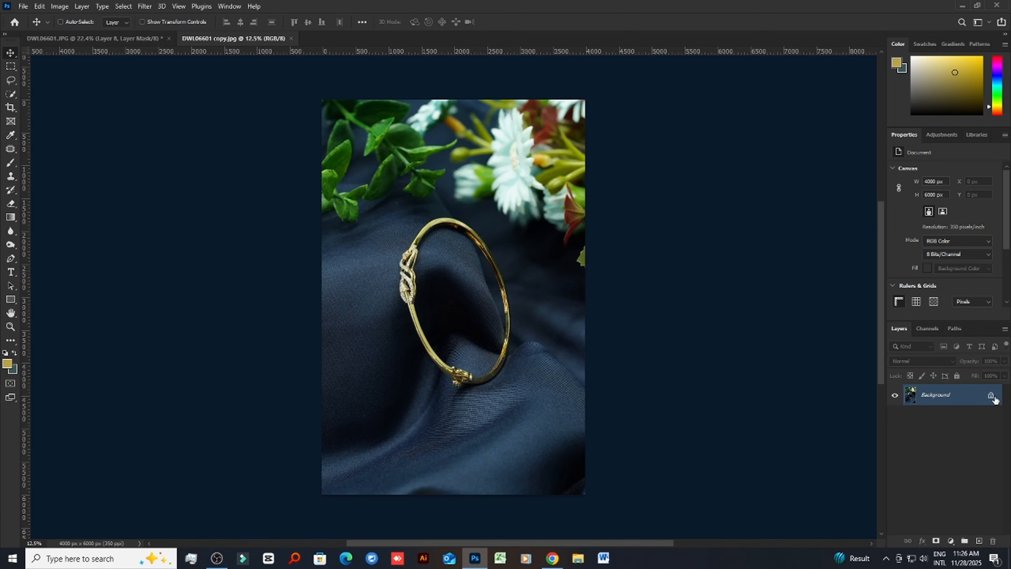
pyautogui.scroll(3, 469, 295)
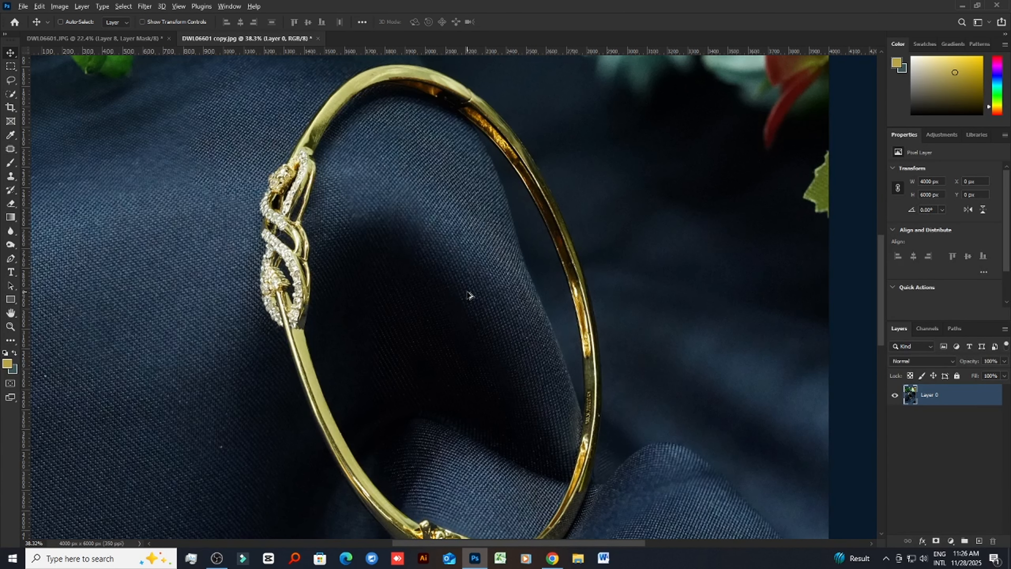
# Duplicate Layer 0 and, in the Camera Raw Filter, apply automatic tone adjustments and set the temperature to -19
pyautogui.scroll(-3, 469, 294)
pyautogui.moveTo(971, 401); pyautogui.dragTo(978, 540)
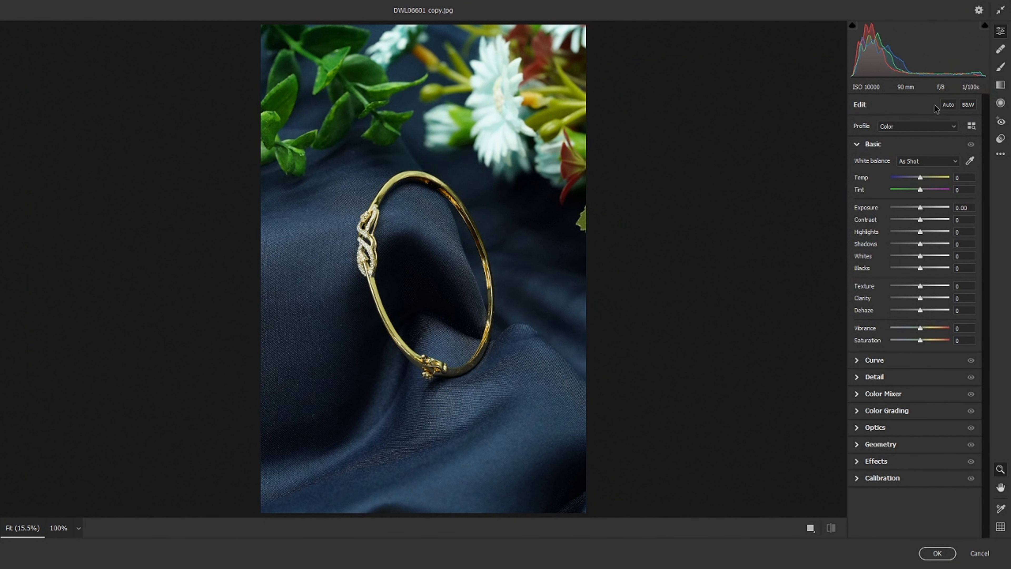
pyautogui.click(948, 104)
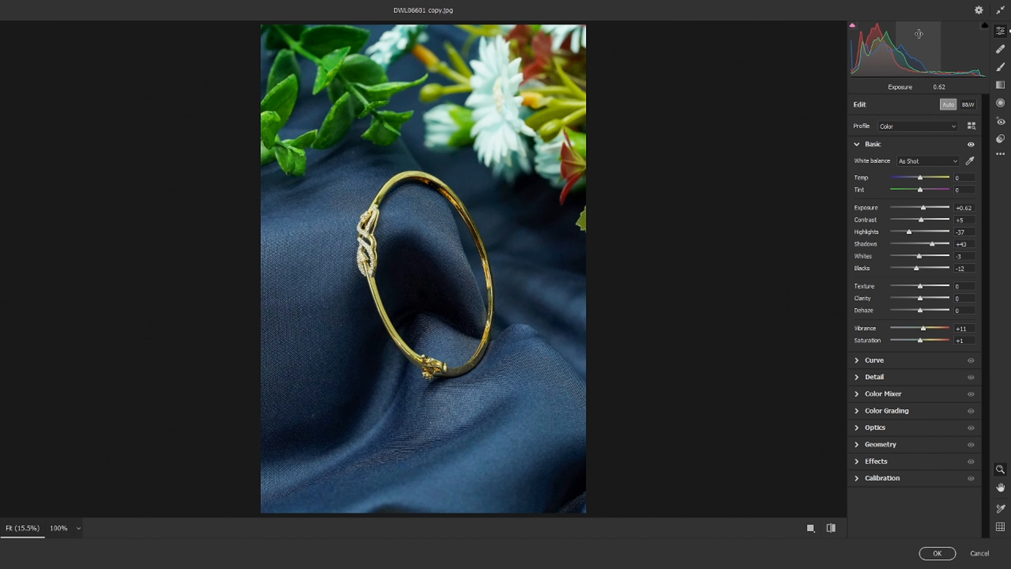
pyautogui.moveTo(922, 183); pyautogui.dragTo(914, 185)
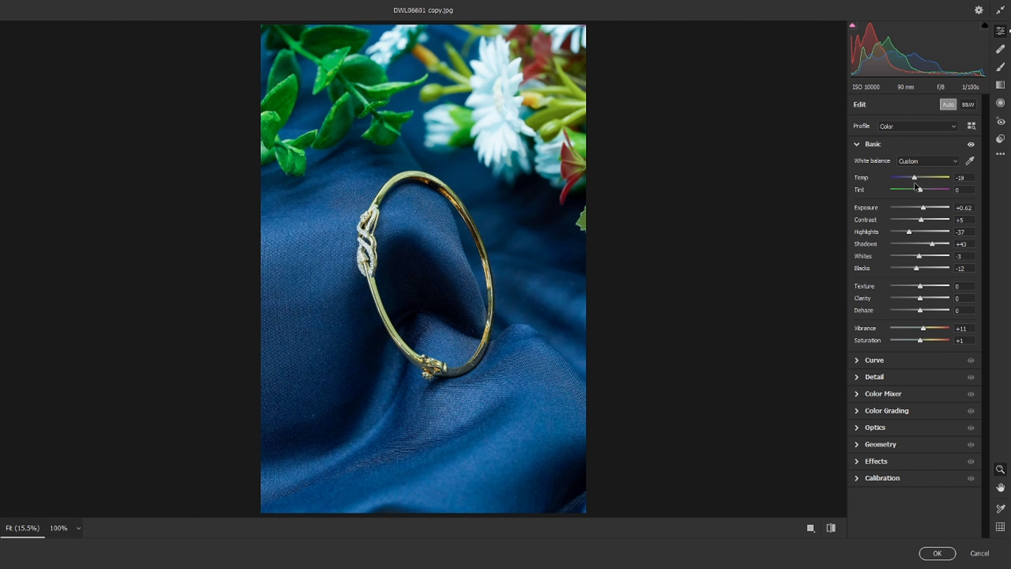
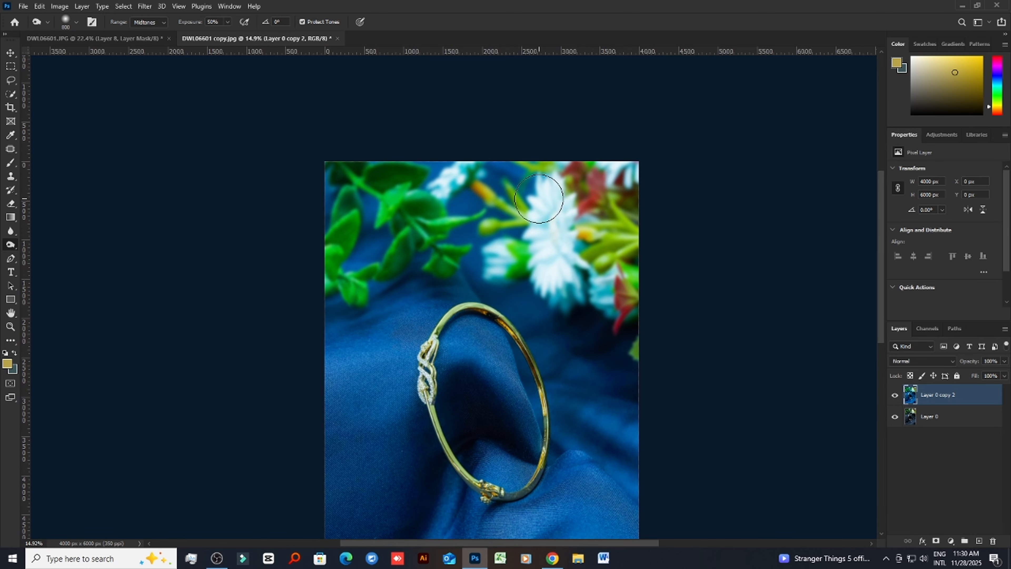
# Darken the flowers on Layer 0 copy 2 with a 1000 px Burn brush, using the Midtones range at 50% exposure
pyautogui.press(']')
pyautogui.press(']')
pyautogui.moveTo(595, 205)
pyautogui.mouseDown()
pyautogui.moveTo(549, 193)
pyautogui.moveTo(553, 255)
pyautogui.moveTo(573, 286)
pyautogui.moveTo(641, 339)
pyautogui.moveTo(667, 166)
pyautogui.moveTo(516, 187)
pyautogui.moveTo(334, 292)
pyautogui.moveTo(518, 195)
pyautogui.moveTo(689, 185)
pyautogui.moveTo(498, 249)
pyautogui.moveTo(550, 285)
pyautogui.moveTo(458, 167)
pyautogui.moveTo(611, 271)
pyautogui.moveTo(650, 323)
pyautogui.moveTo(610, 323)
pyautogui.moveTo(521, 267)
pyautogui.moveTo(407, 253)
pyautogui.moveTo(334, 282)
pyautogui.moveTo(305, 219)
pyautogui.moveTo(460, 165)
pyautogui.moveTo(656, 172)
pyautogui.moveTo(633, 341)
pyautogui.moveTo(643, 271)
pyautogui.moveTo(546, 265)
pyautogui.moveTo(572, 283)
pyautogui.mouseUp()
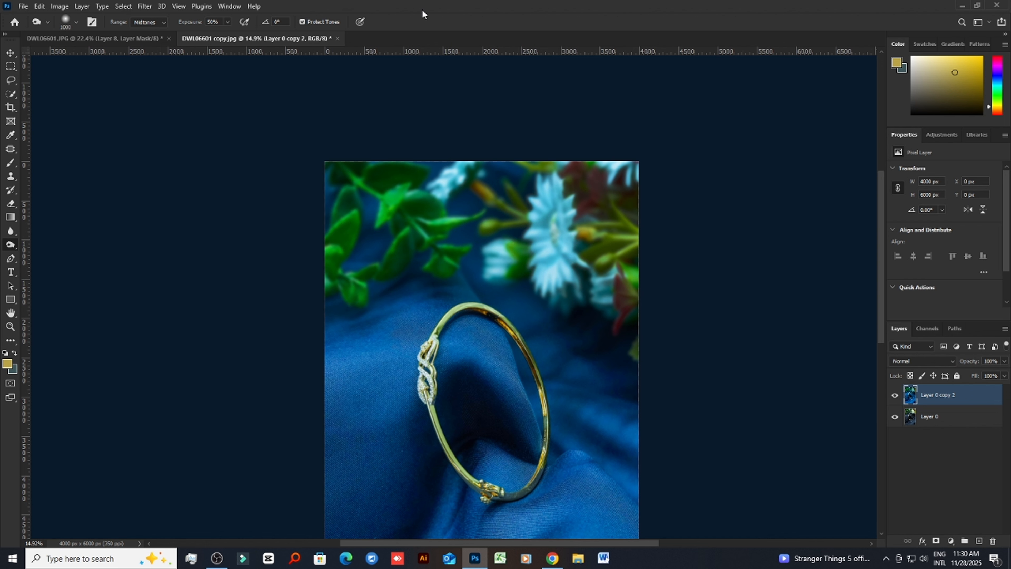
pyautogui.click(10, 52)
pyautogui.scroll(-3, 442, 337)
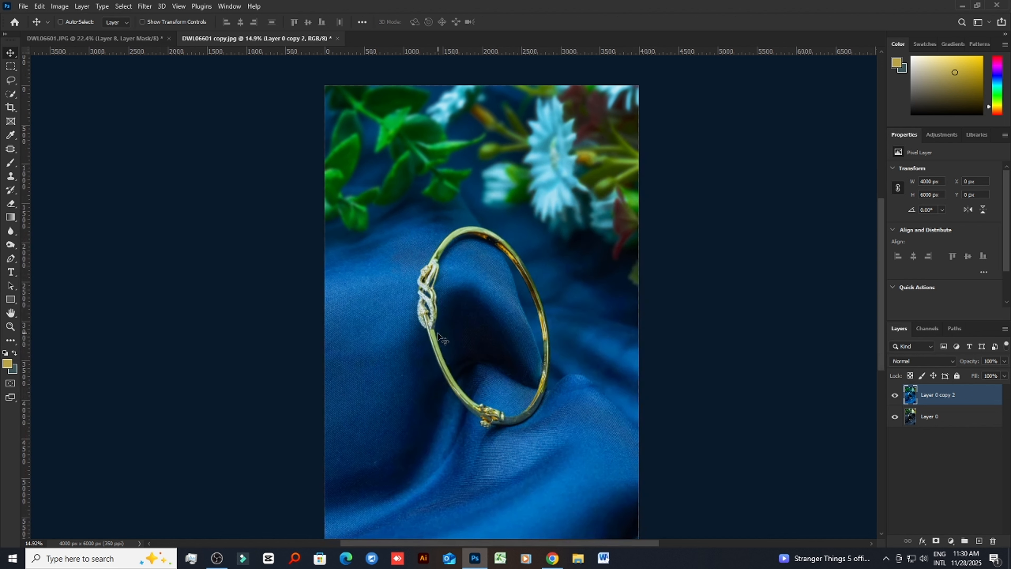
pyautogui.scroll(1, 406, 176)
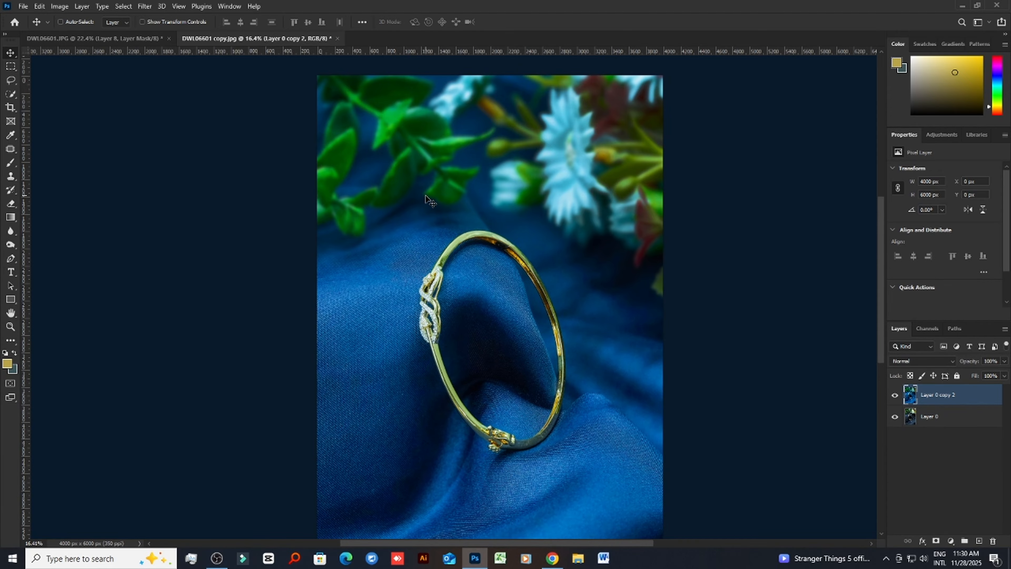
pyautogui.hscroll(2, 516, 491)
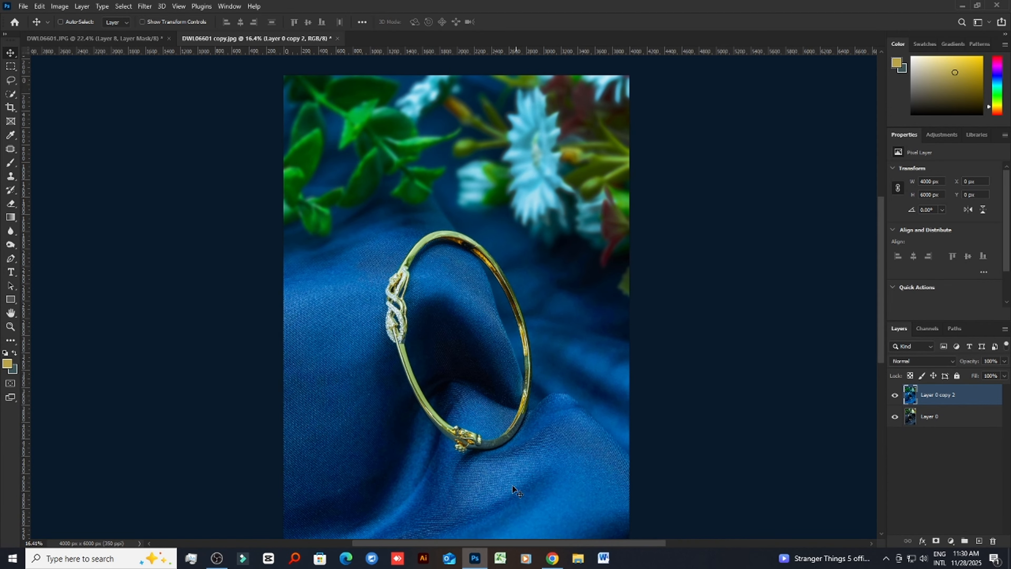
pyautogui.scroll(-1, 516, 491)
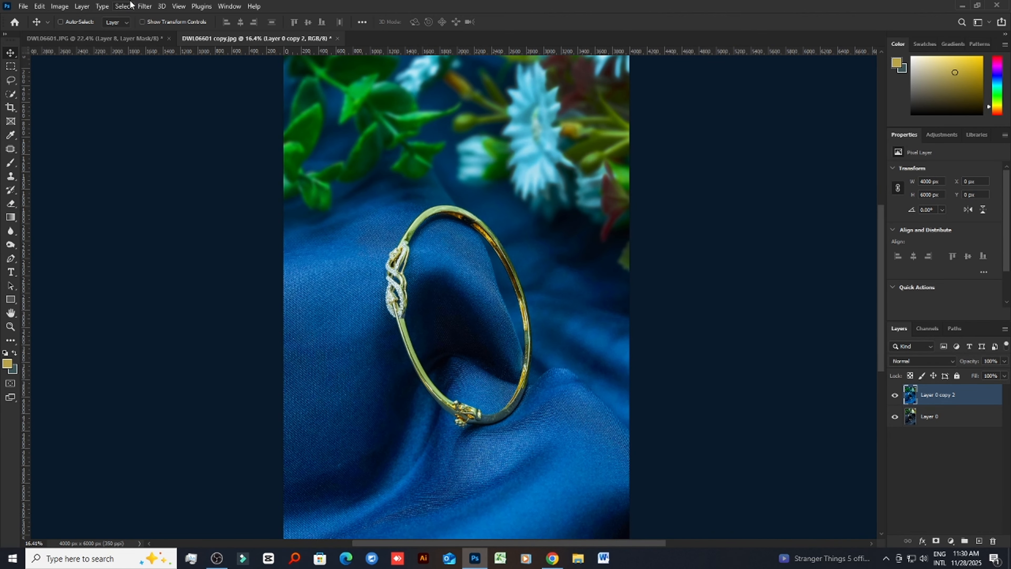
pyautogui.scroll(4, 477, 343)
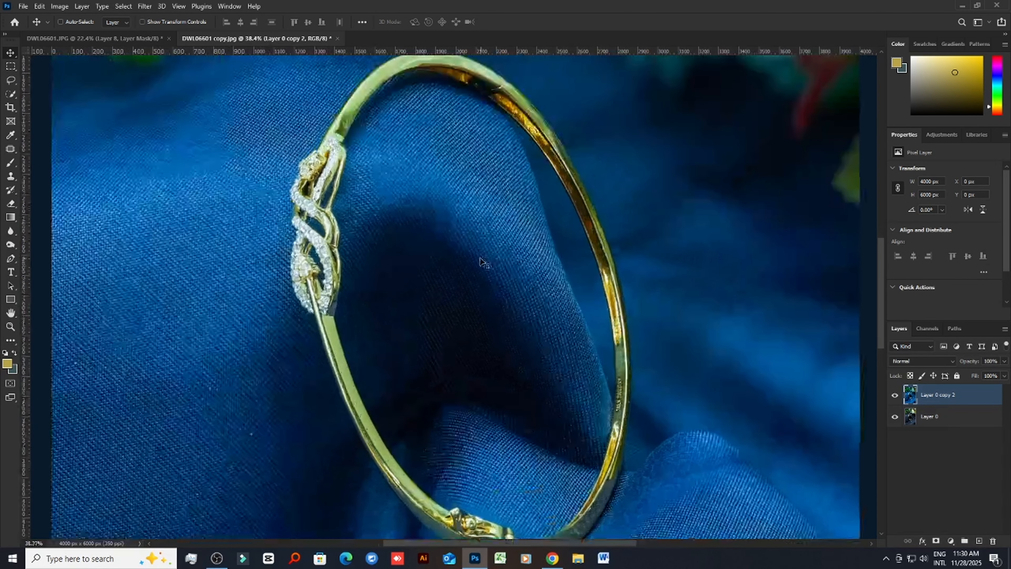
pyautogui.scroll(-3, 484, 253)
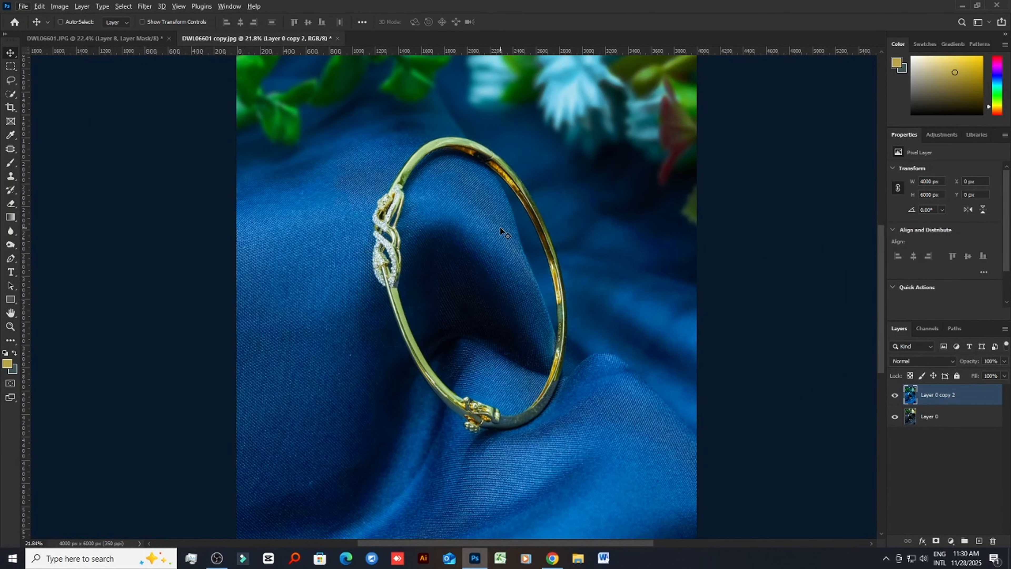
# Open DWL06584 copy 2 from the Desktop, float it briefly beside DWL06601 copy for comparison, and dock it back
pyautogui.click(23, 6)
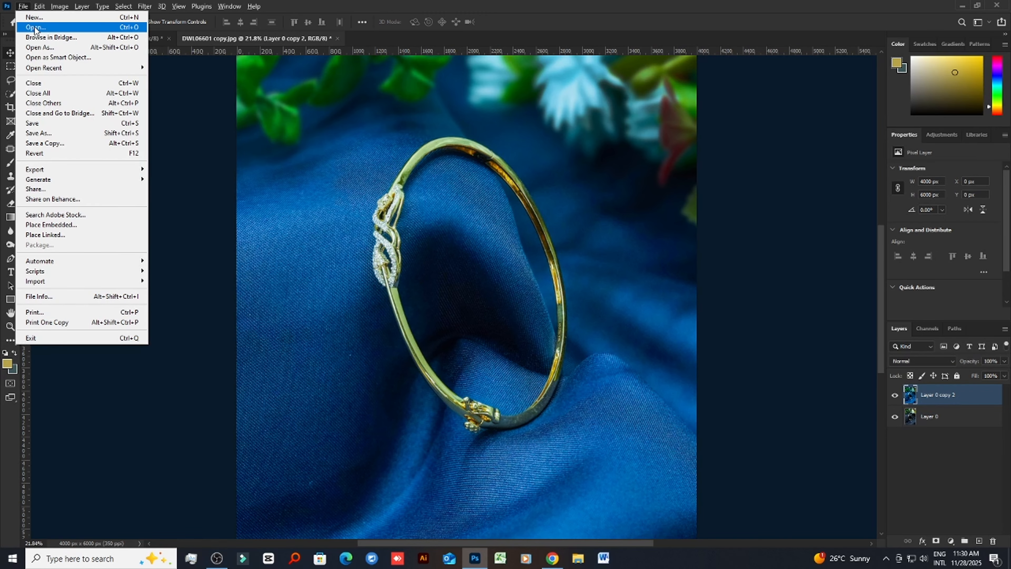
pyautogui.click(32, 27)
pyautogui.click(416, 87)
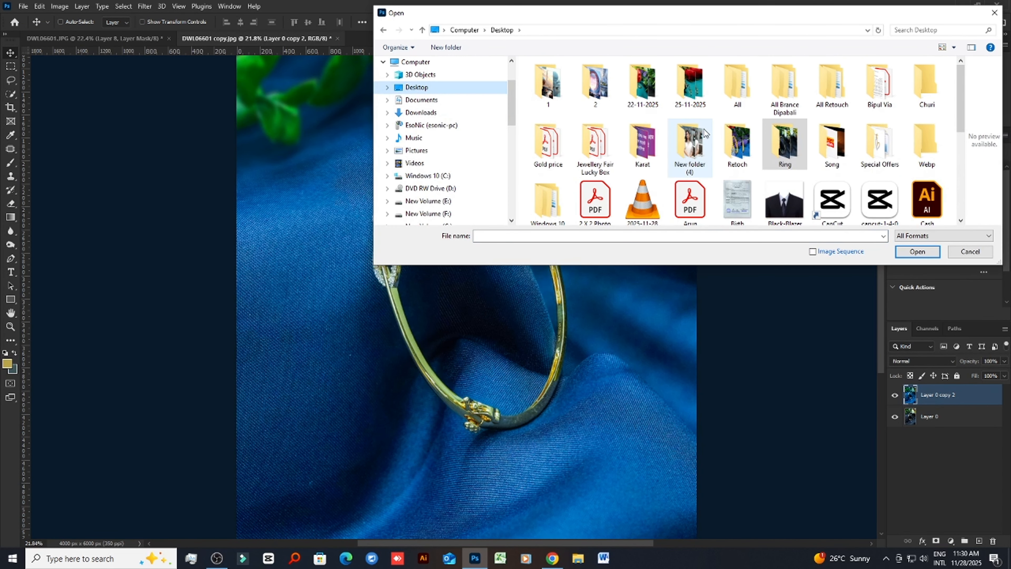
pyautogui.scroll(-1, 797, 152)
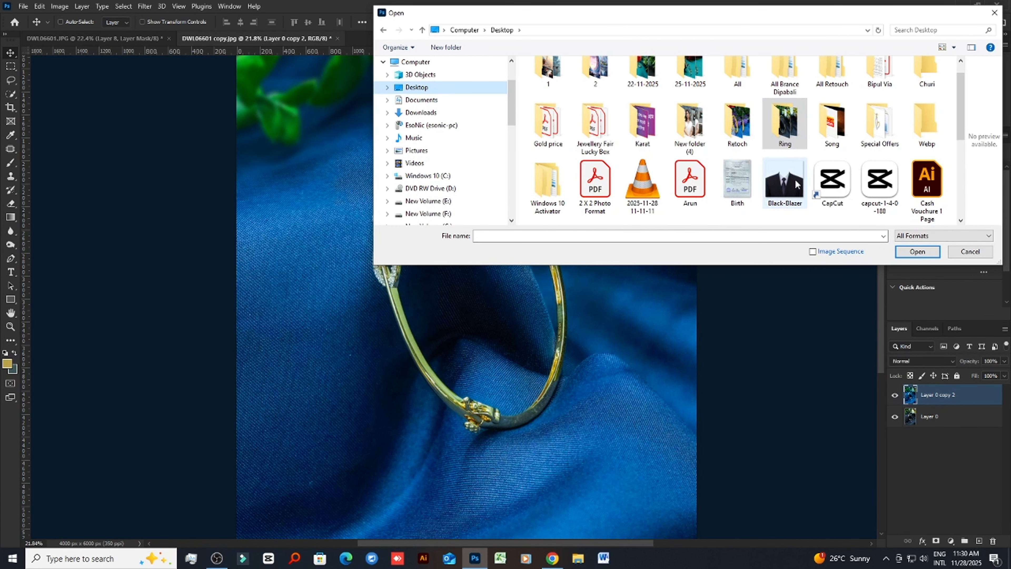
pyautogui.scroll(-3, 794, 183)
pyautogui.click(595, 183)
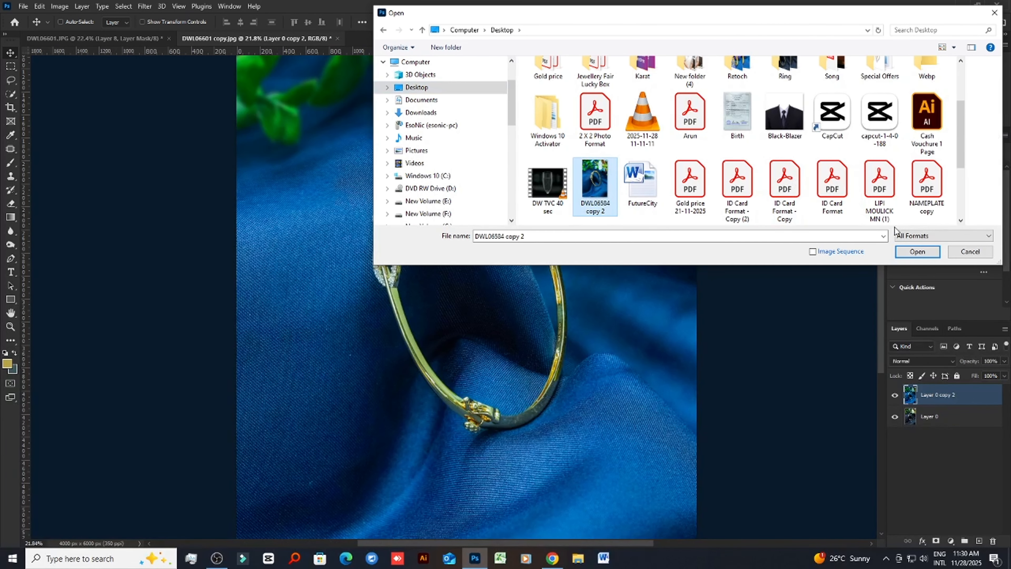
pyautogui.click(916, 251)
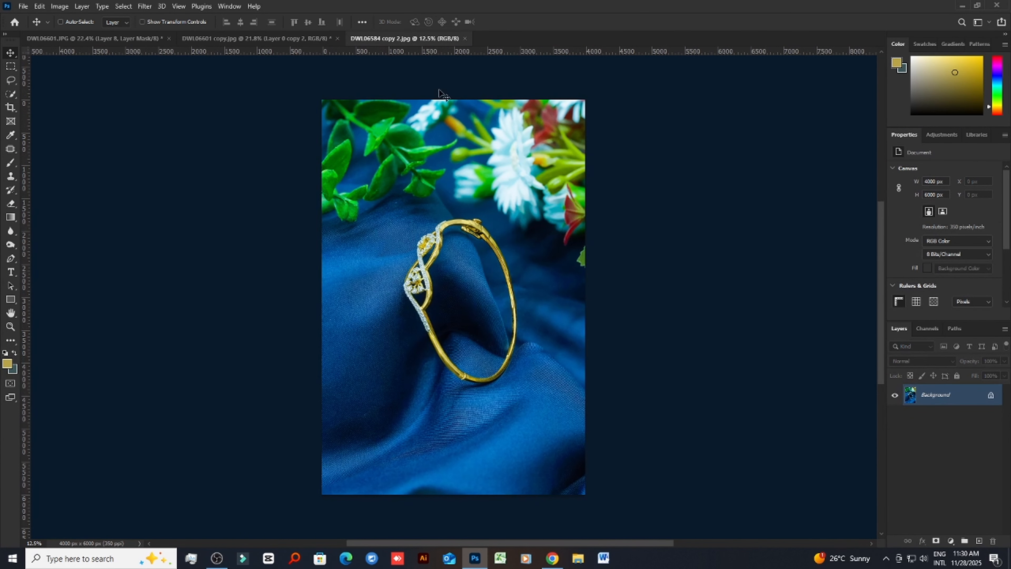
pyautogui.moveTo(414, 40); pyautogui.dragTo(662, 70)
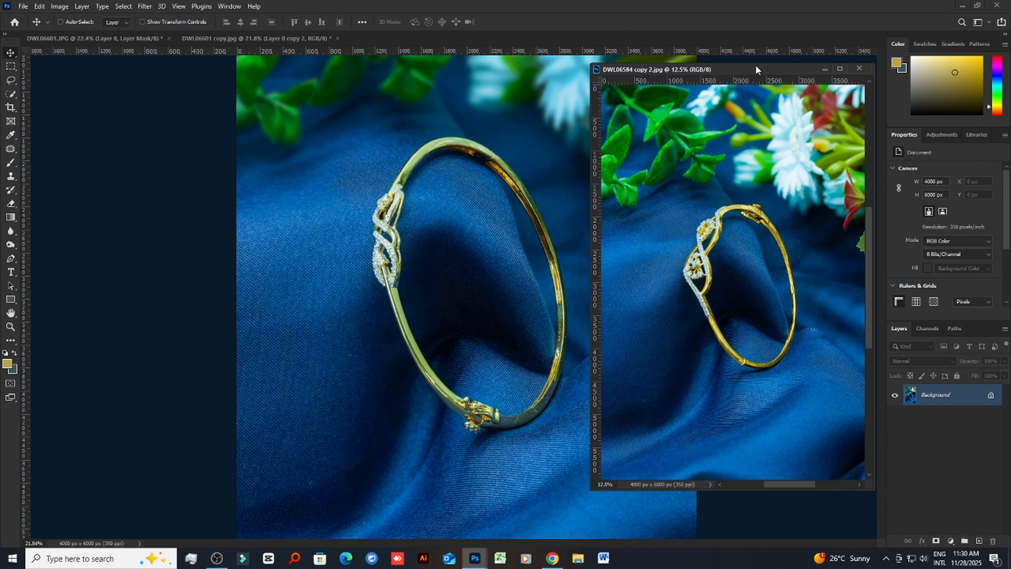
pyautogui.moveTo(756, 70); pyautogui.dragTo(513, 33)
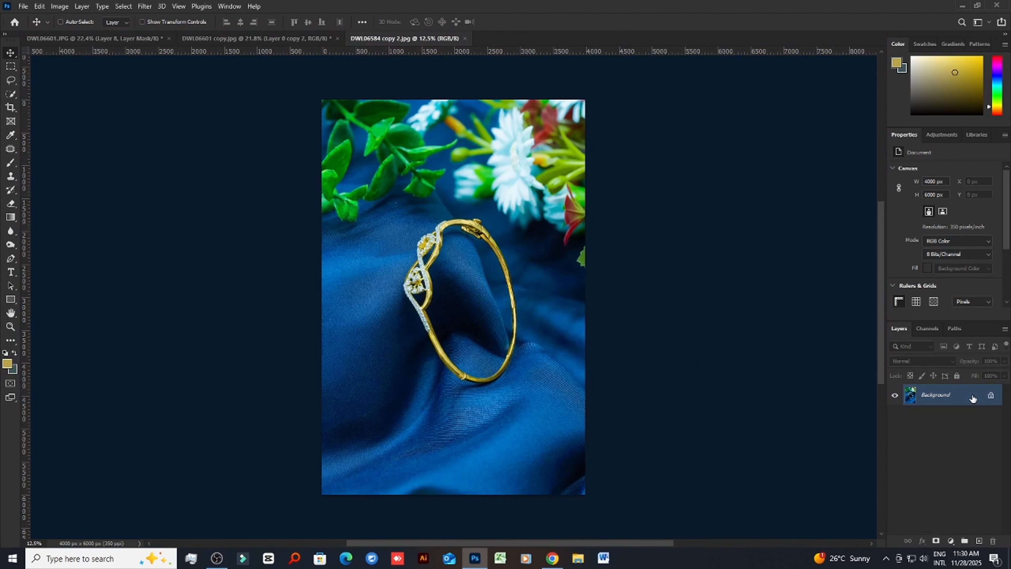
# Unlock the background of DWL06584 copy 2, duplicate the layer, and apply Gaussian Blur to the duplicate with the preset radius
pyautogui.click(990, 395)
pyautogui.moveTo(983, 398); pyautogui.dragTo(979, 541)
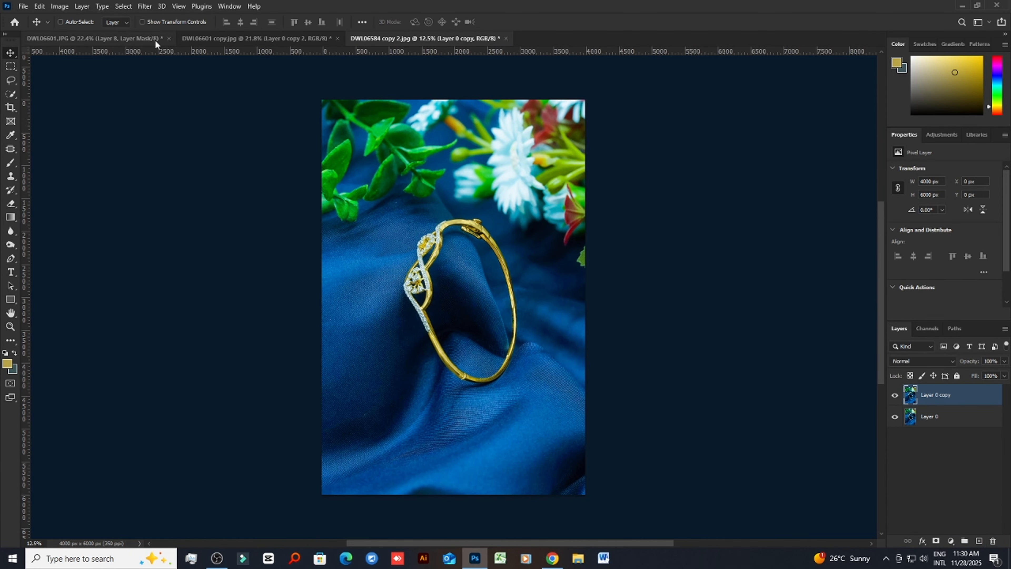
pyautogui.click(143, 7)
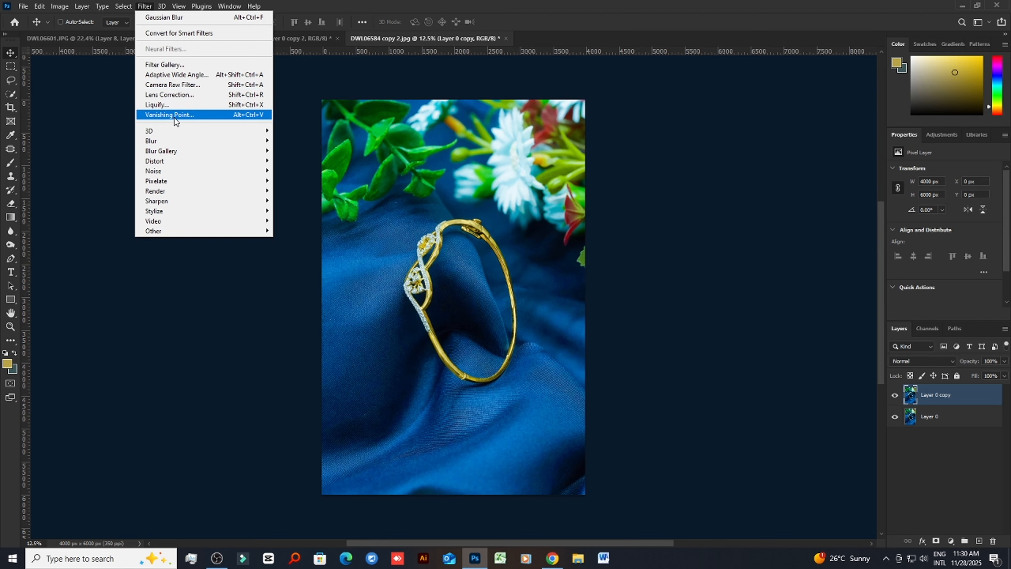
pyautogui.moveTo(158, 143)
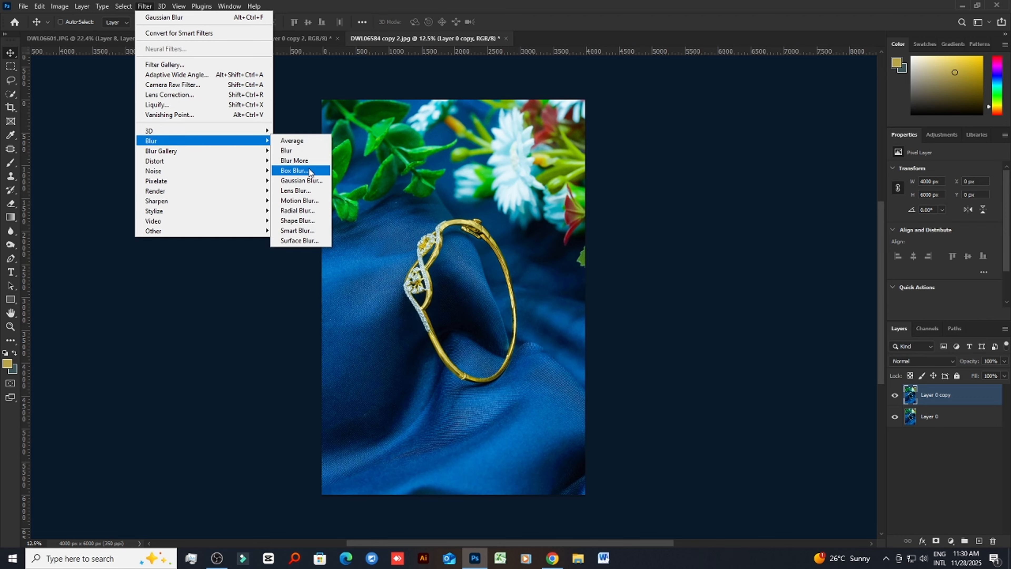
pyautogui.click(301, 181)
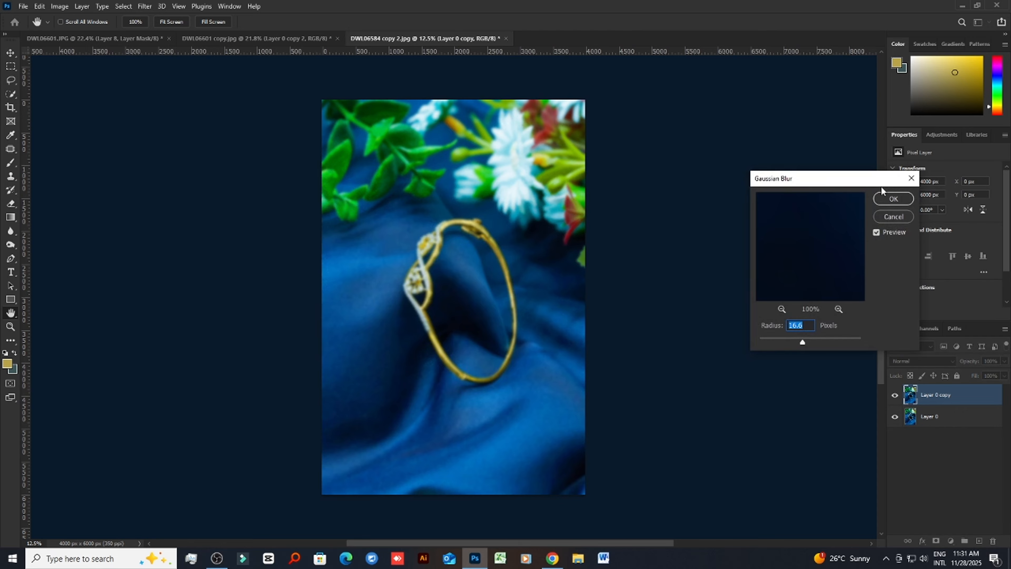
pyautogui.click(893, 198)
# Add a black mask to the blurred layer and reveal the blur over the leaves and flowers with a 900 px white brush
pyautogui.keyDown('alt'); pyautogui.click(935, 540); pyautogui.keyUp('alt')
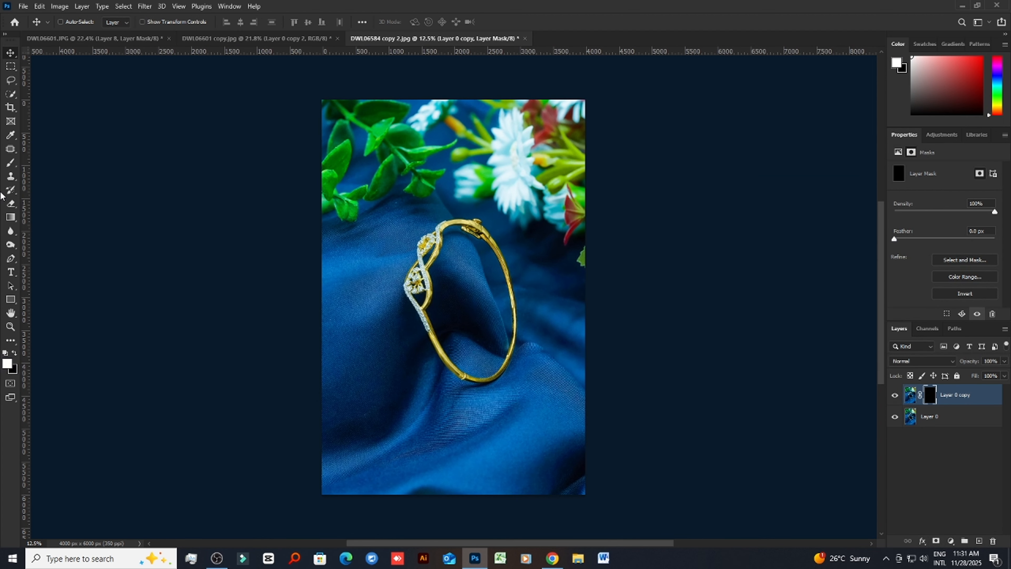
pyautogui.click(11, 162)
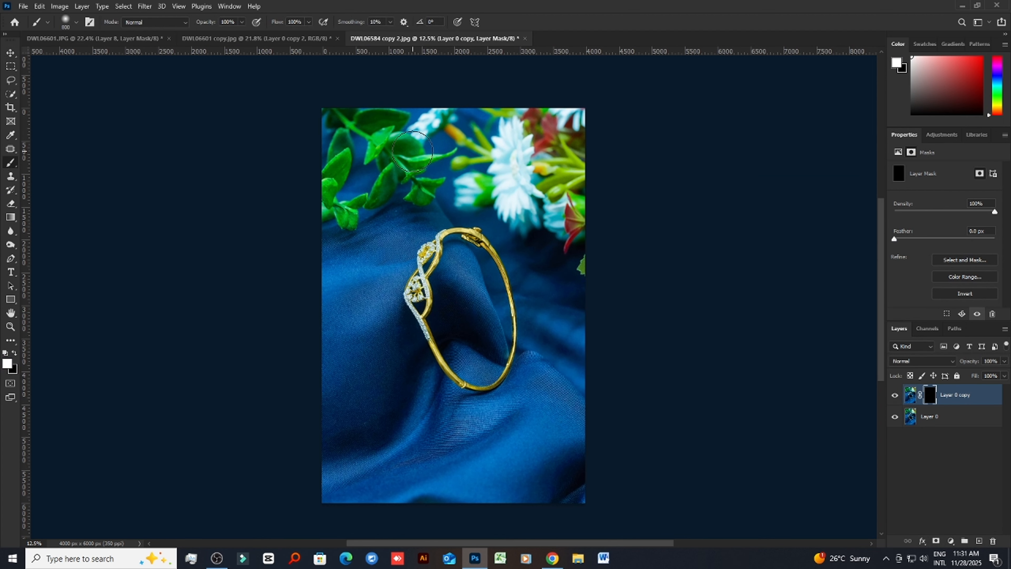
pyautogui.press(']')
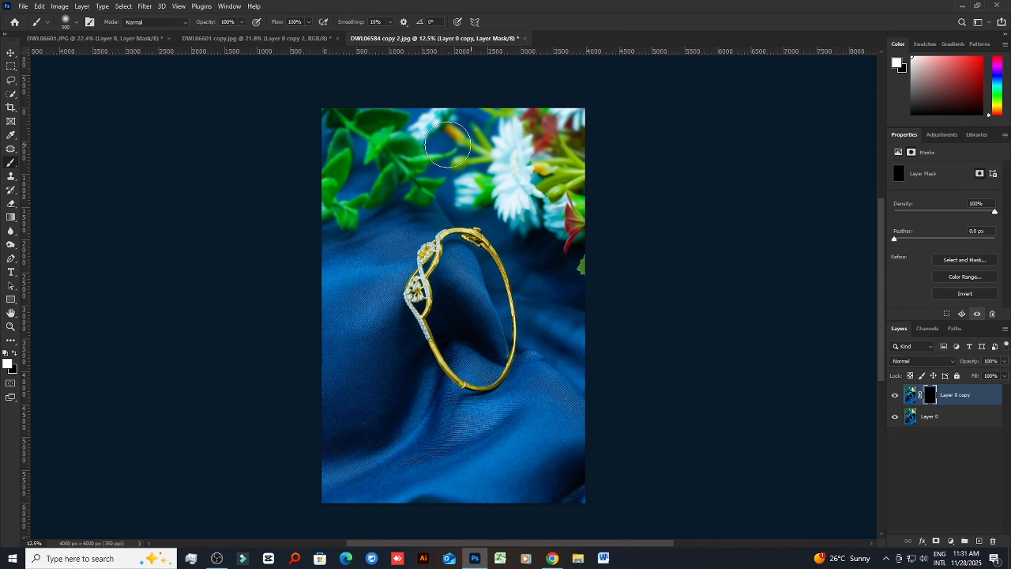
pyautogui.moveTo(448, 145)
pyautogui.mouseDown()
pyautogui.moveTo(484, 189)
pyautogui.moveTo(604, 274)
pyautogui.moveTo(591, 136)
pyautogui.mouseUp()
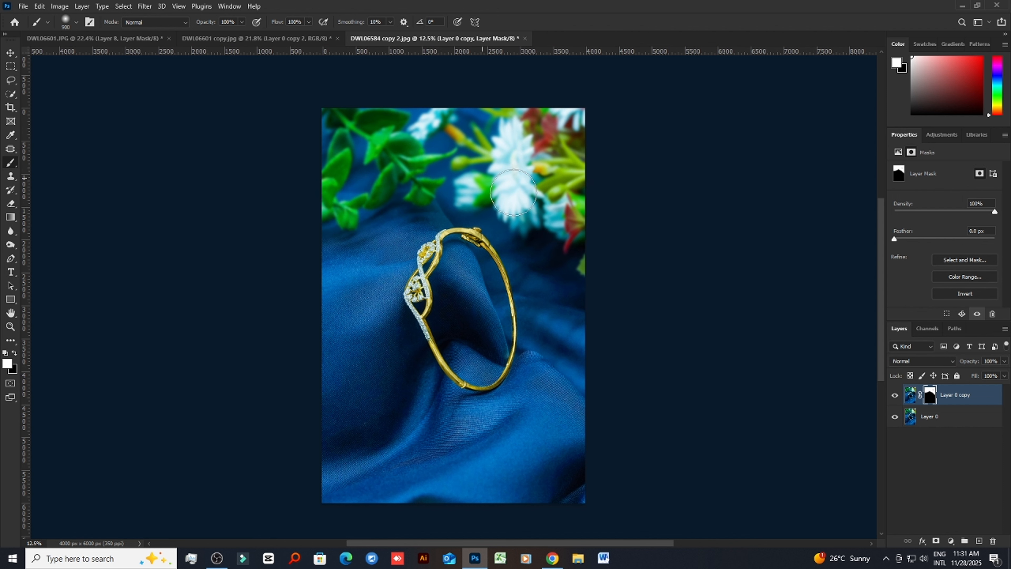
# Merge the masked blurred layer with Layer 0 into a single layer, and switch to the Move tool
pyautogui.keyDown('shift'); pyautogui.click(958, 418); pyautogui.keyUp('shift')
pyautogui.hotkey('ctrl', 'e')
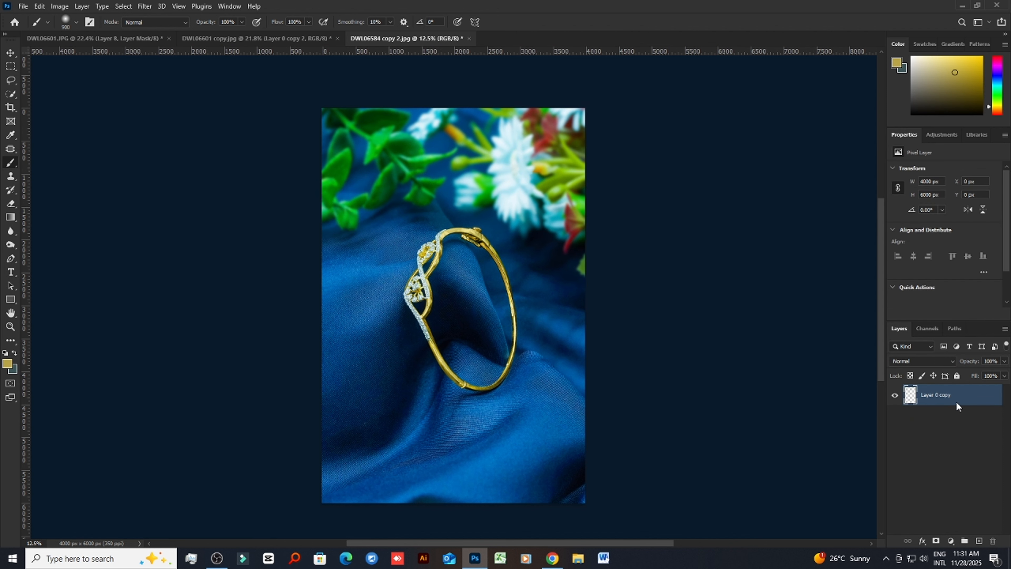
pyautogui.click(10, 53)
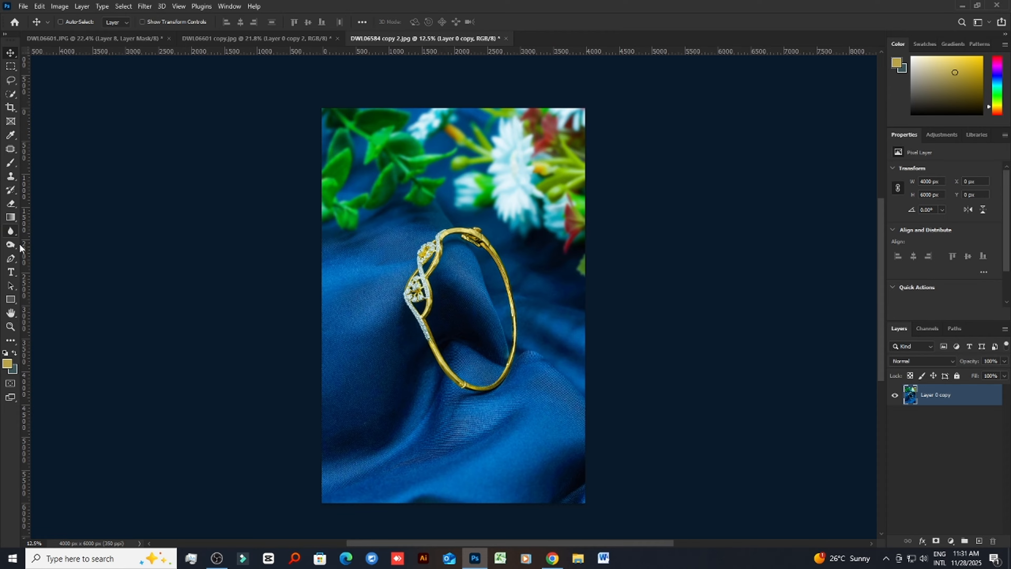
# Using DWL06601 copy as a reference, darken the flowers and leaves in DWL06584 copy 2 with a 1000 px midtone Burn brush
pyautogui.click(281, 39)
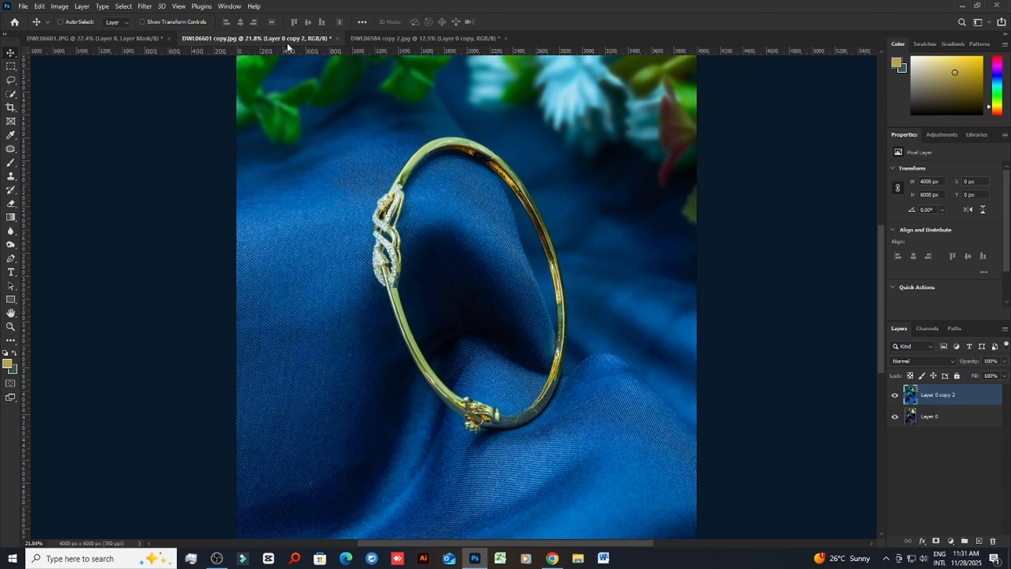
pyautogui.scroll(-3, 453, 204)
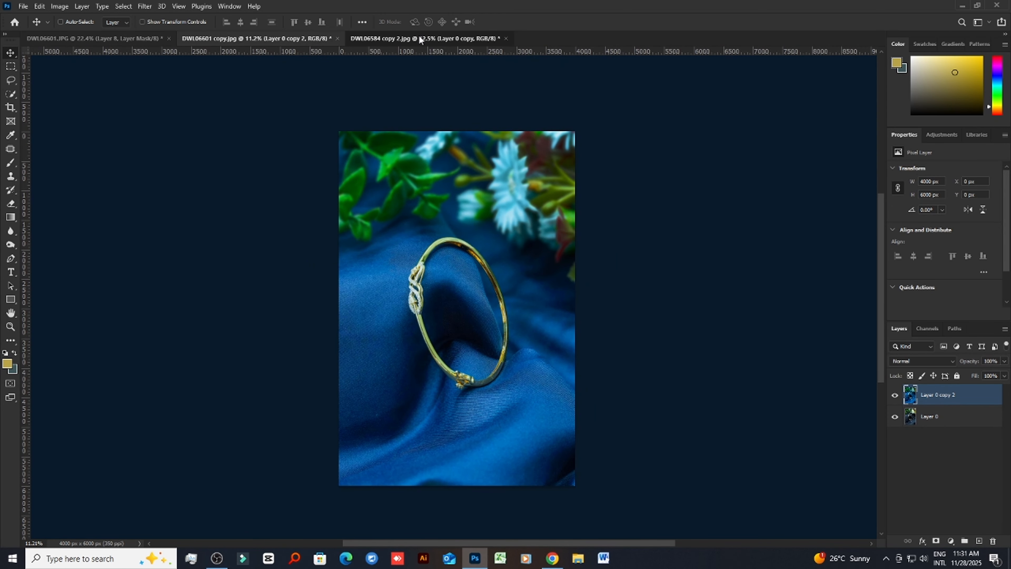
pyautogui.click(420, 39)
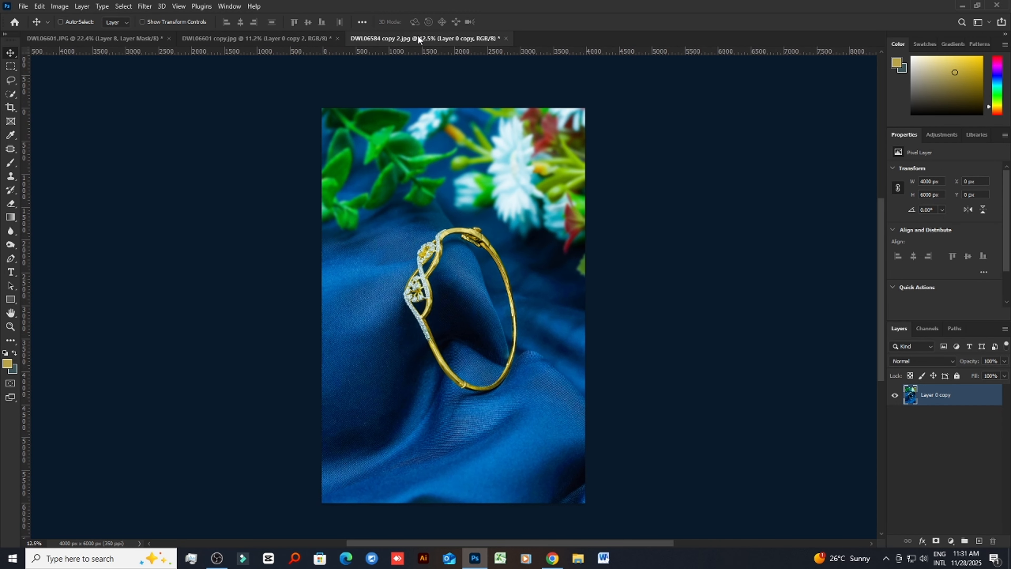
pyautogui.click(10, 244)
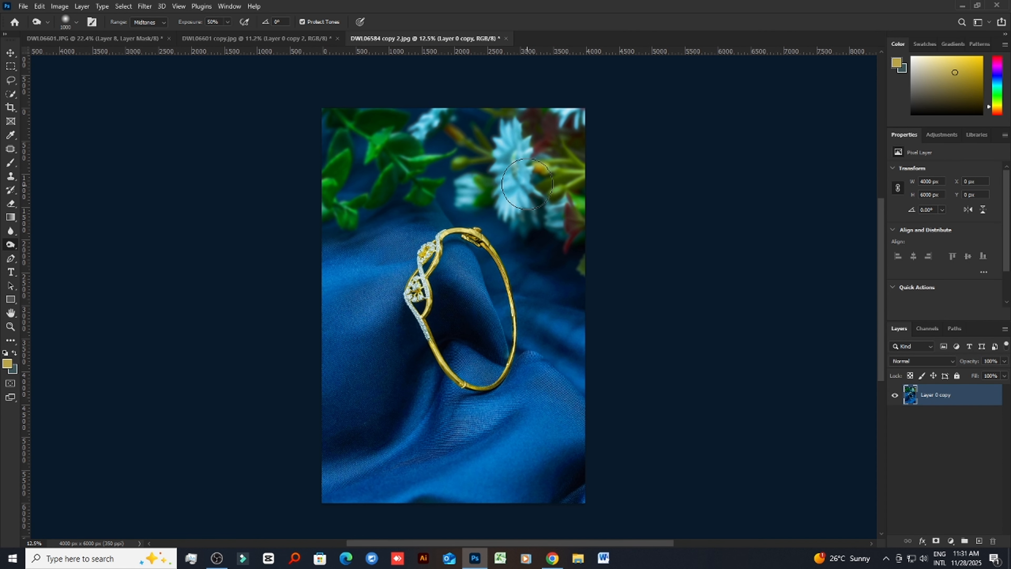
pyautogui.press('v')
# Compare the bracelet and background tones of DWL06584 copy 2 and DWL06601 copy by switching between the two images
pyautogui.scroll(-2, 660, 436)
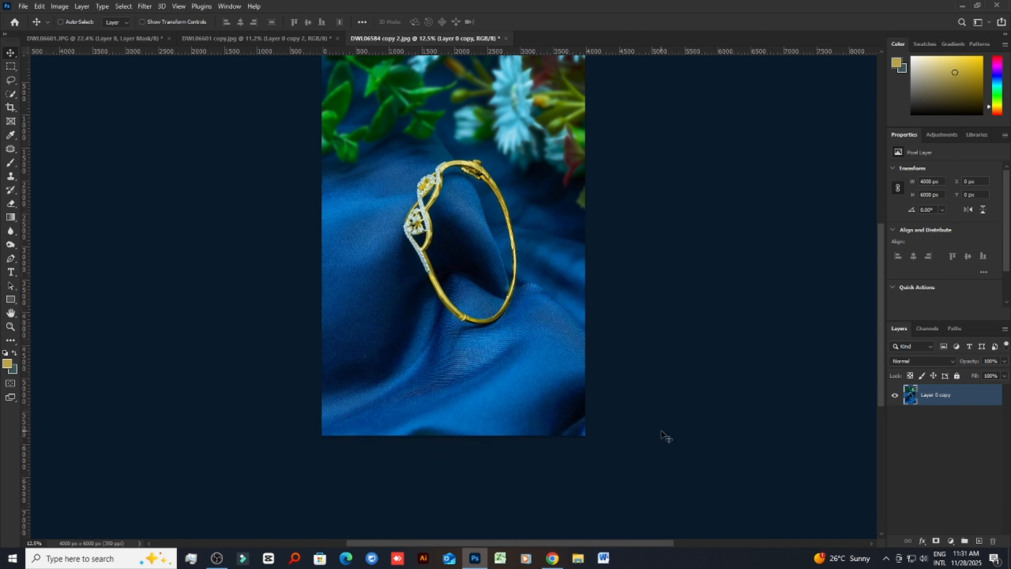
pyautogui.scroll(1, 400, 181)
pyautogui.scroll(2, 400, 182)
pyautogui.click(257, 39)
pyautogui.scroll(2, 390, 177)
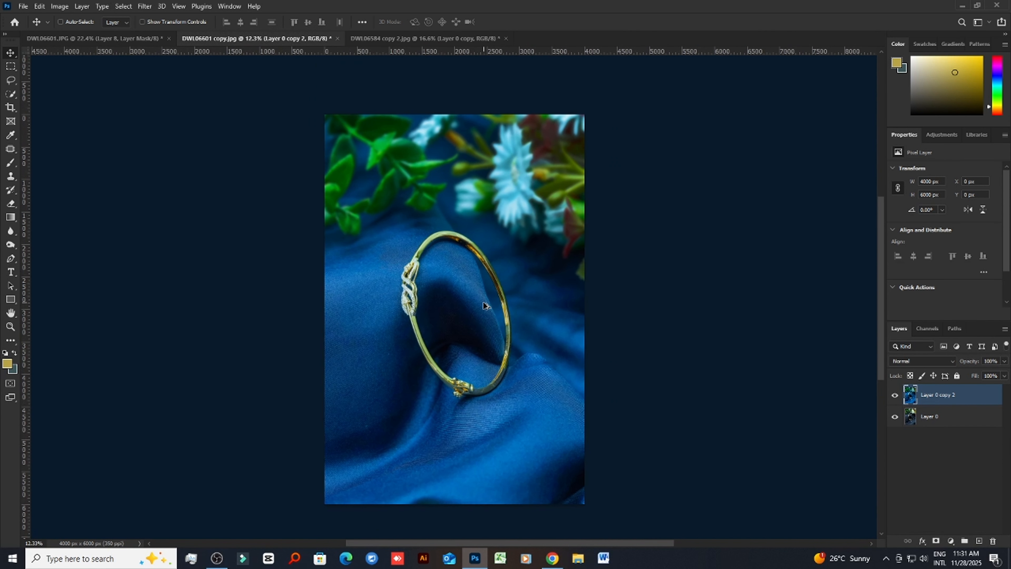
pyautogui.click(401, 38)
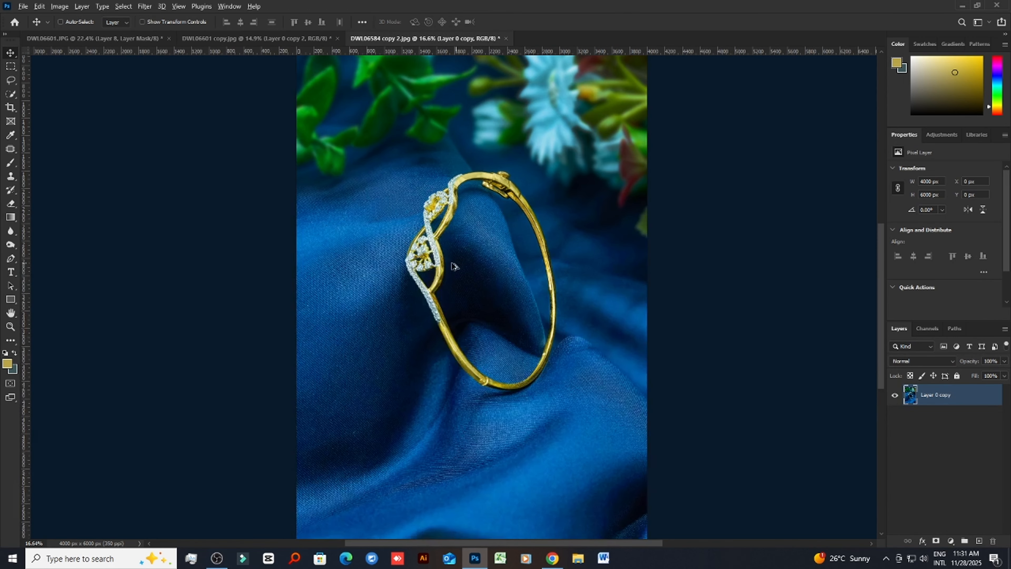
# Save a JPEG copy over DWL06584 copy 2 on the Desktop at maximum quality 12, and close that document
pyautogui.scroll(-3, 442, 251)
pyautogui.hotkey('ctrl', 'shift', 's')
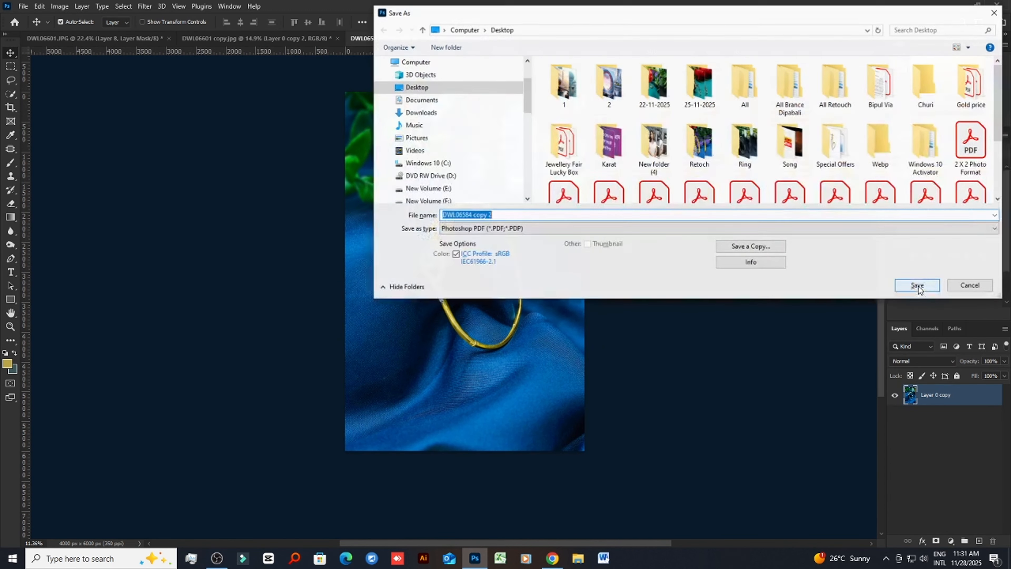
pyautogui.click(774, 250)
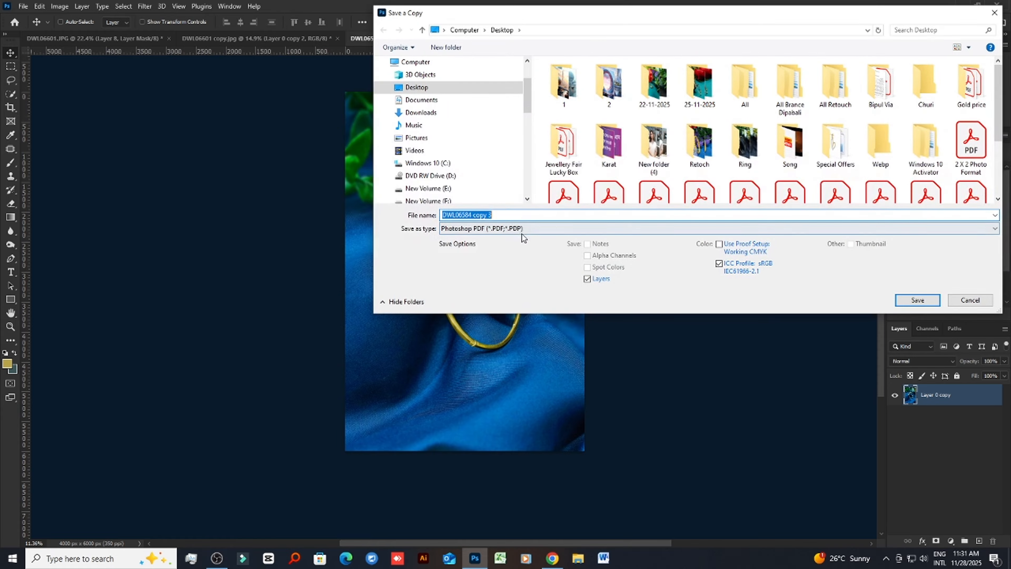
pyautogui.click(502, 235)
pyautogui.click(490, 309)
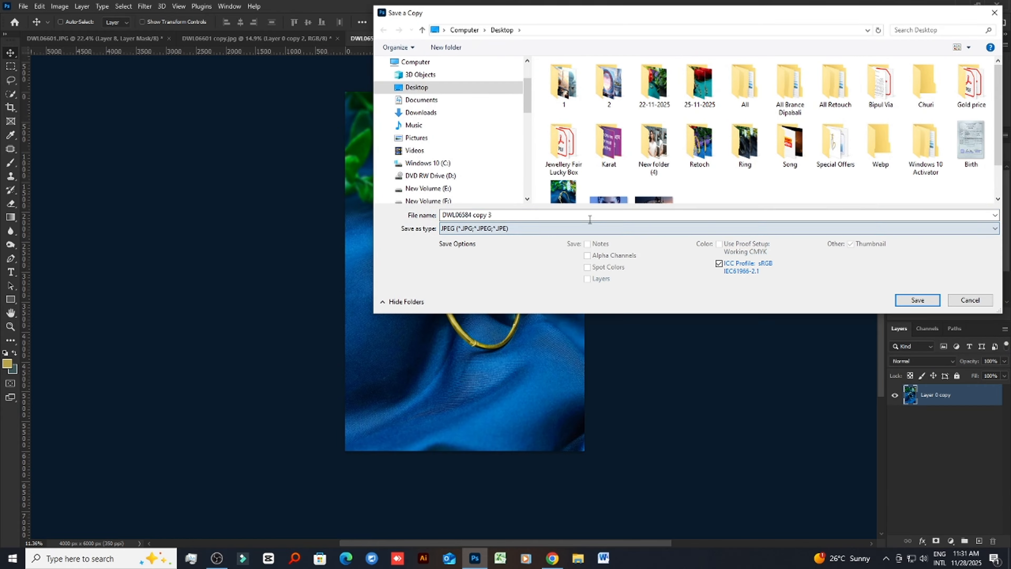
pyautogui.scroll(-1, 764, 149)
pyautogui.click(558, 160)
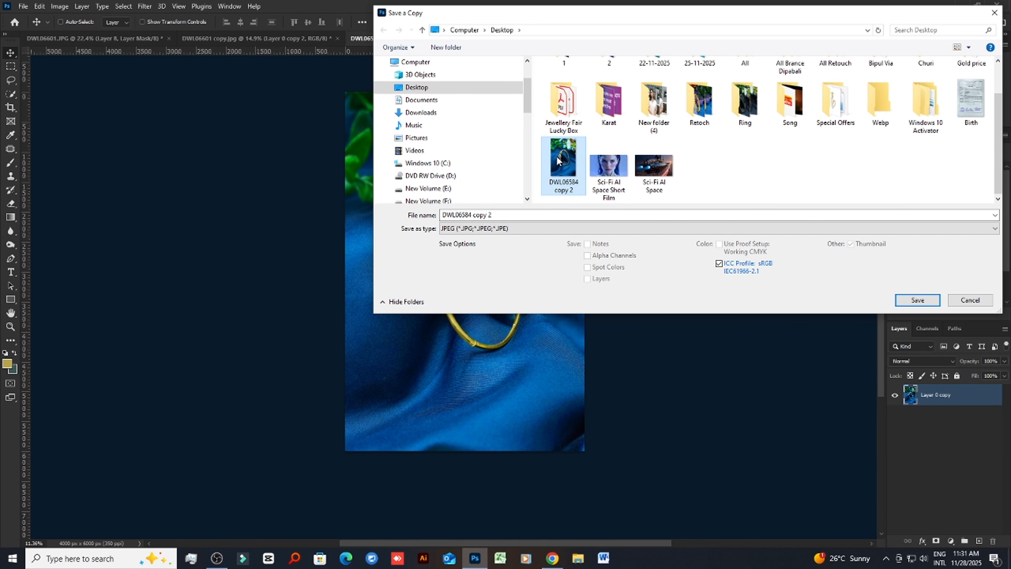
pyautogui.click(917, 299)
pyautogui.click(530, 279)
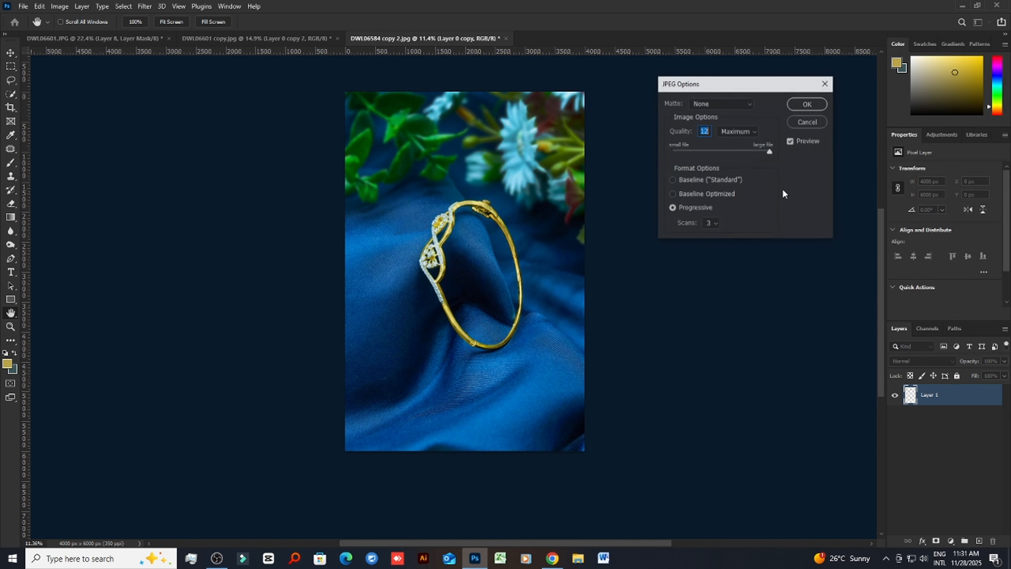
pyautogui.click(813, 102)
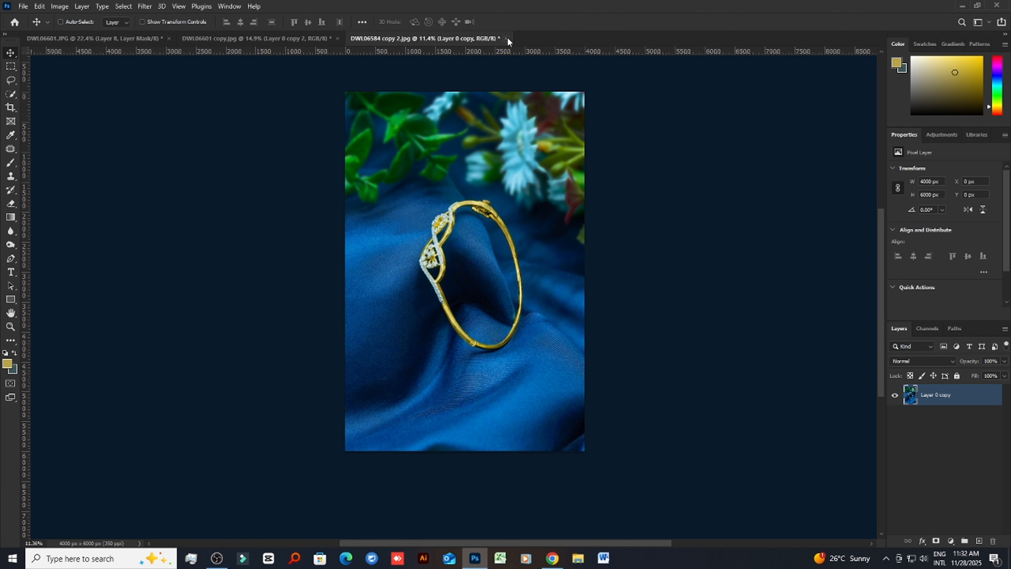
pyautogui.click(506, 39)
pyautogui.click(496, 207)
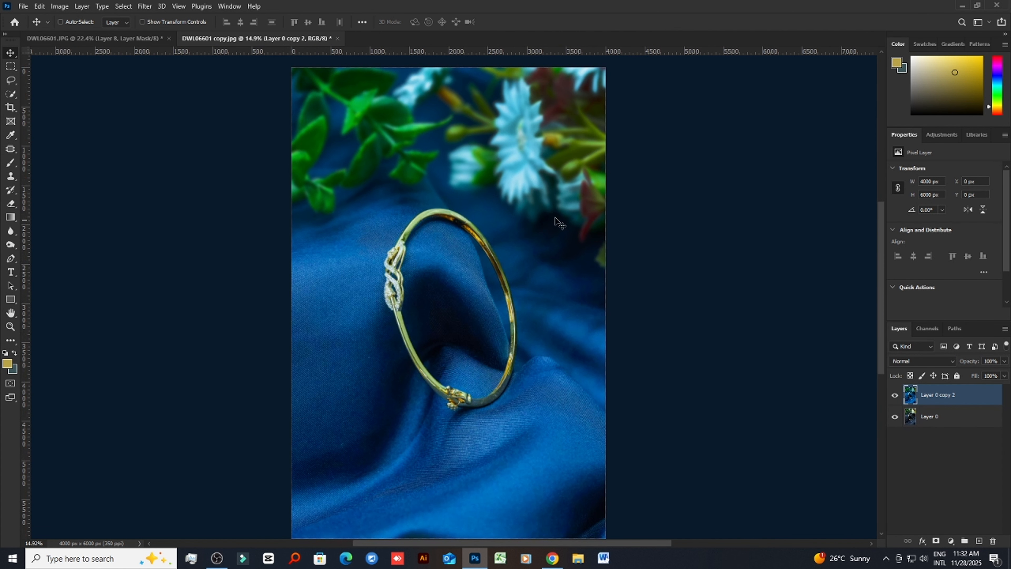
# Add a new layer above Layer 0 copy 2 in DWL06601 copy and set its blend mode to Color
pyautogui.click(979, 540)
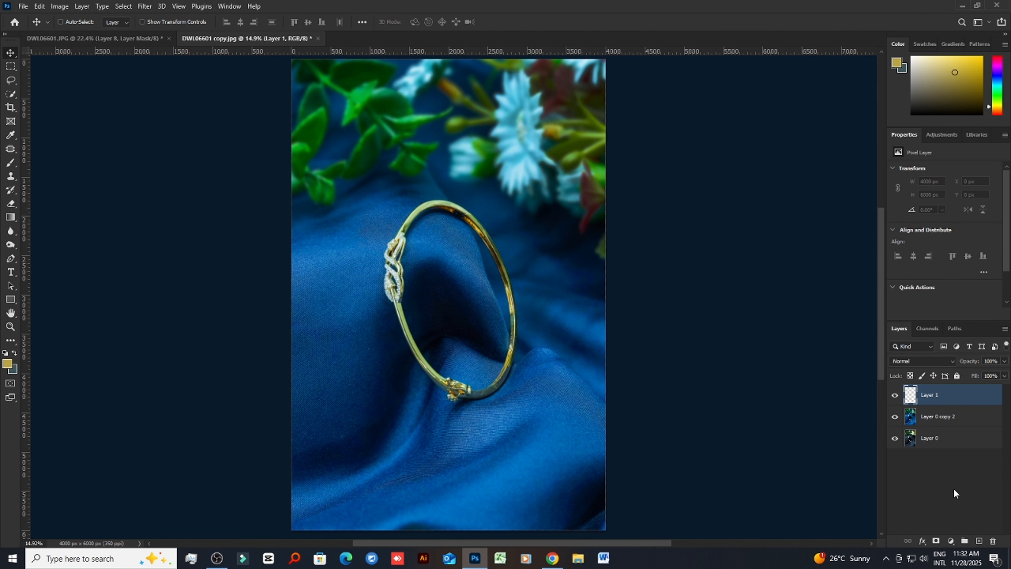
pyautogui.click(919, 362)
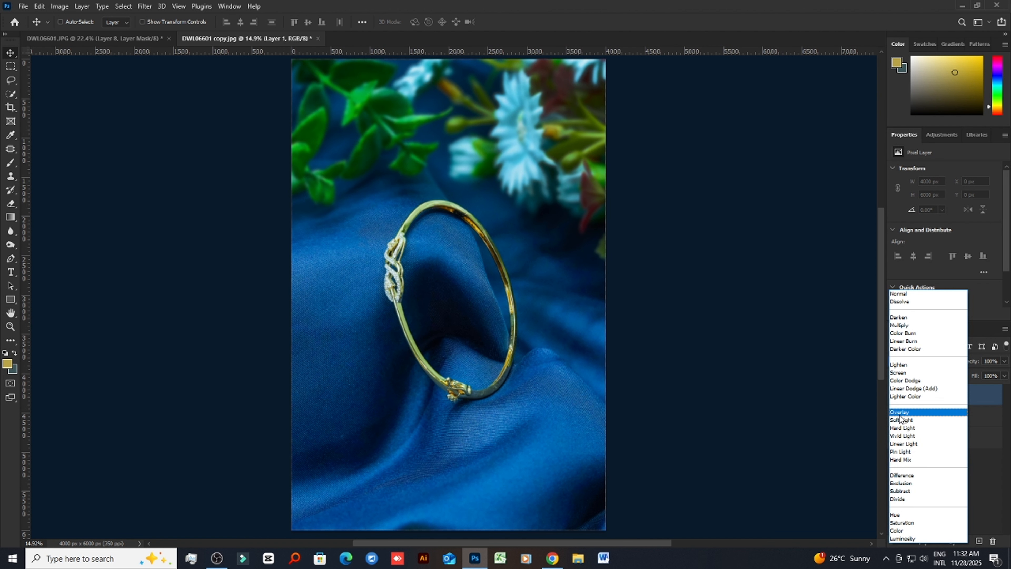
pyautogui.click(897, 530)
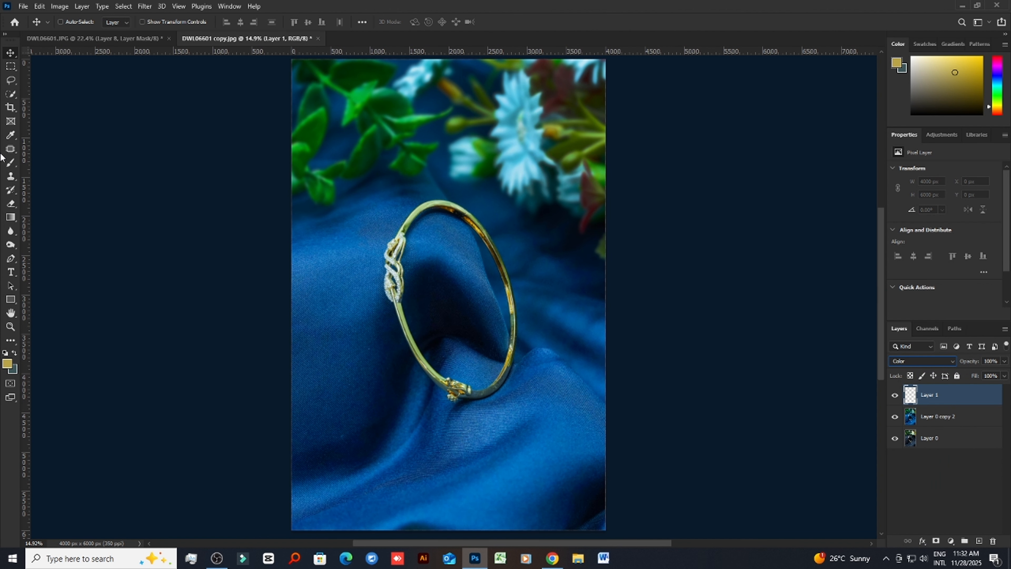
# Paint gold over the greenish upper-left arm of the bracelet with a small soft brush, reduced to about 35 px
pyautogui.click(6, 165)
pyautogui.scroll(3, 401, 242)
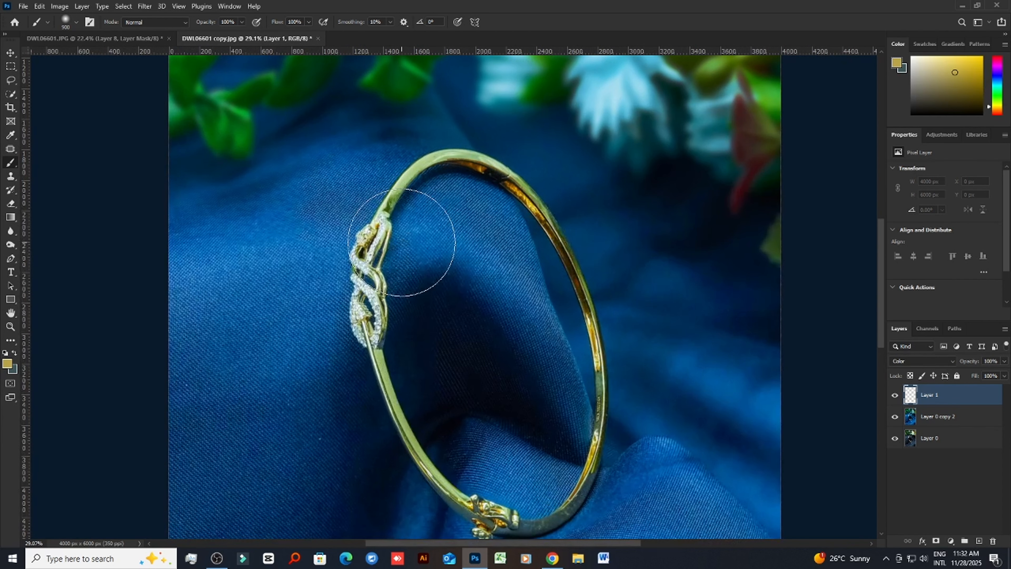
pyautogui.press('[')
pyautogui.press('[')
pyautogui.press('[')
pyautogui.press('[')
pyautogui.press('[')
pyautogui.press('[')
pyautogui.press('[')
pyautogui.press('[')
pyautogui.press('[')
pyautogui.press('[')
pyautogui.scroll(2, 394, 215)
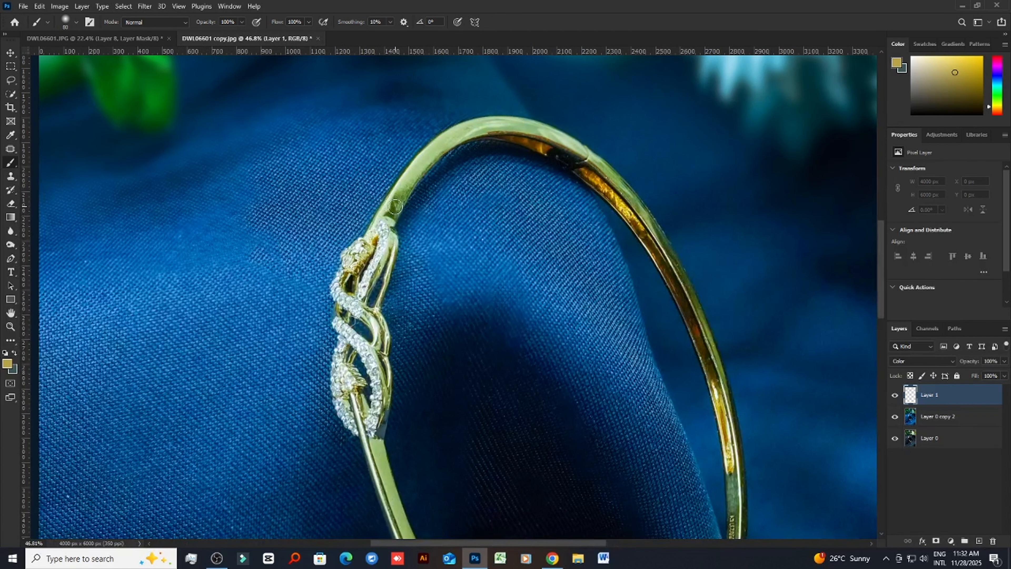
pyautogui.moveTo(405, 187); pyautogui.dragTo(400, 215)
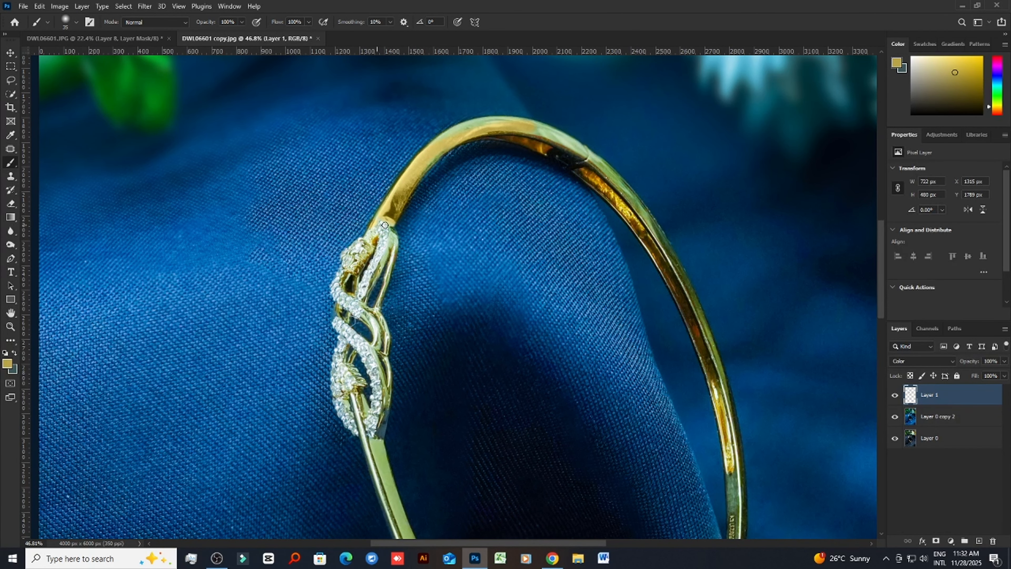
# Paint gold over the thin metal strands beside the upper diamond rows, using a smaller brush
pyautogui.scroll(3, 370, 231)
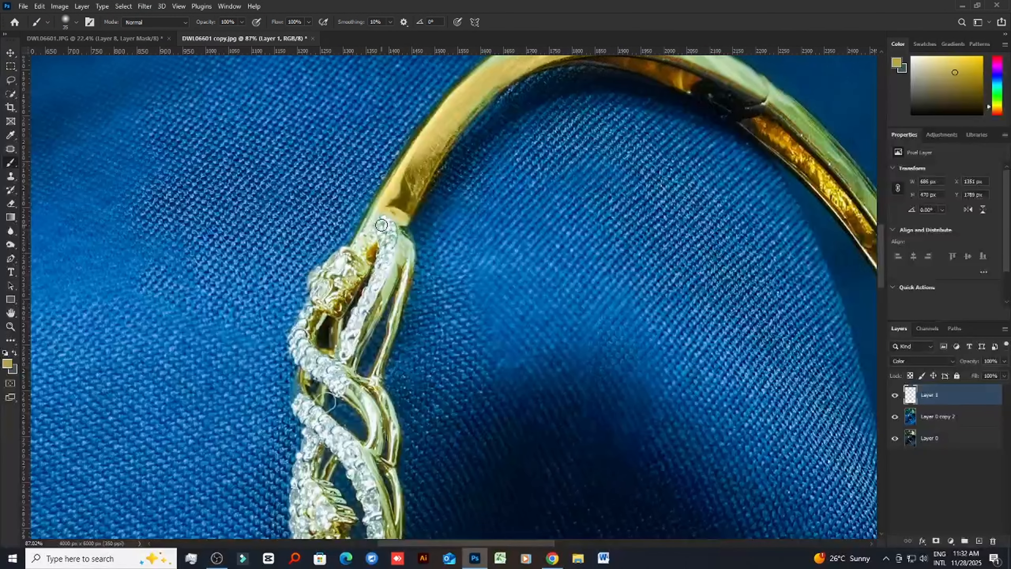
pyautogui.press('[')
pyautogui.press('[')
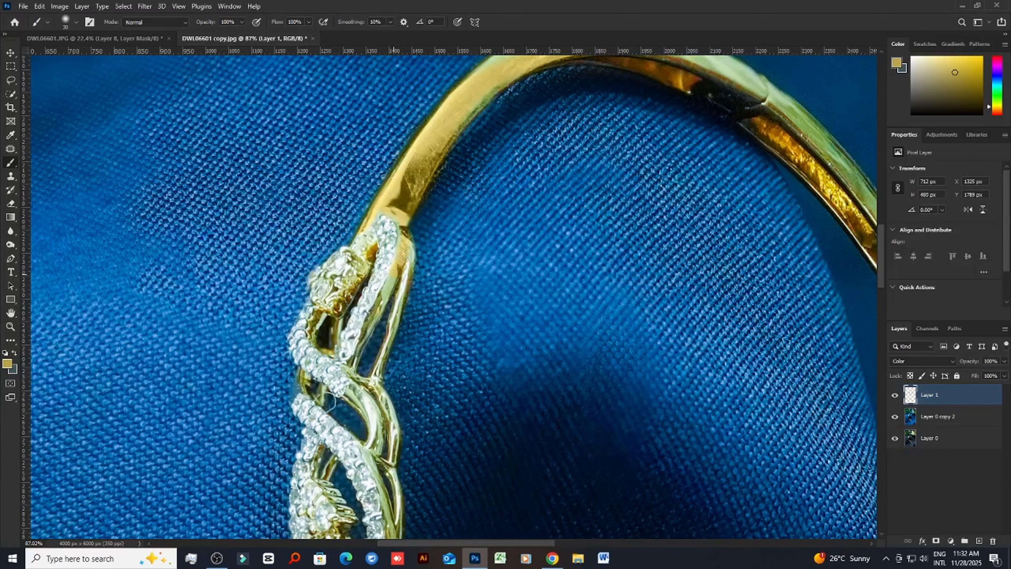
pyautogui.press(']')
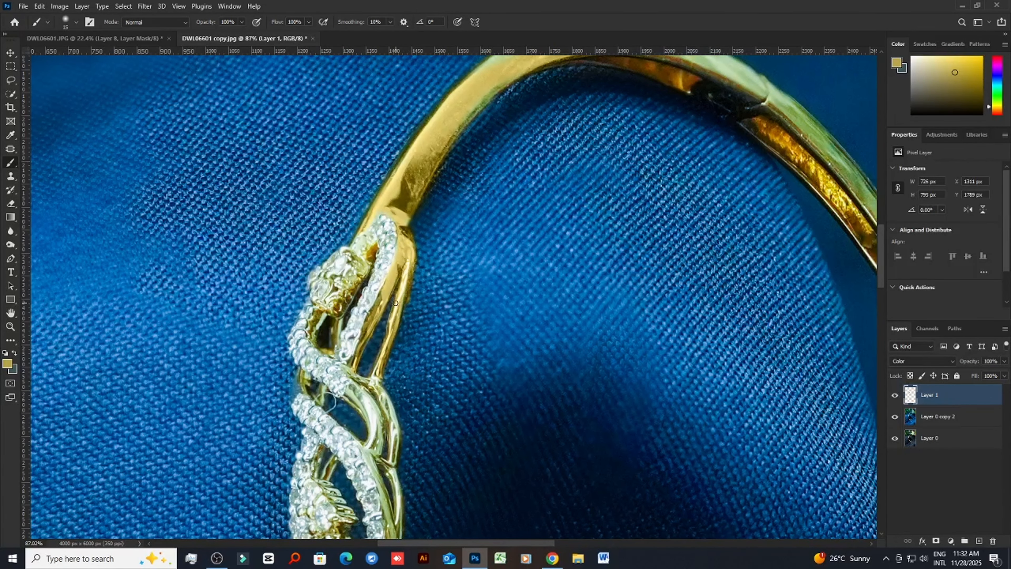
# Paint gold along the bracelet's top arch up to the joint, using a 35 px brush
pyautogui.scroll(-3, 374, 318)
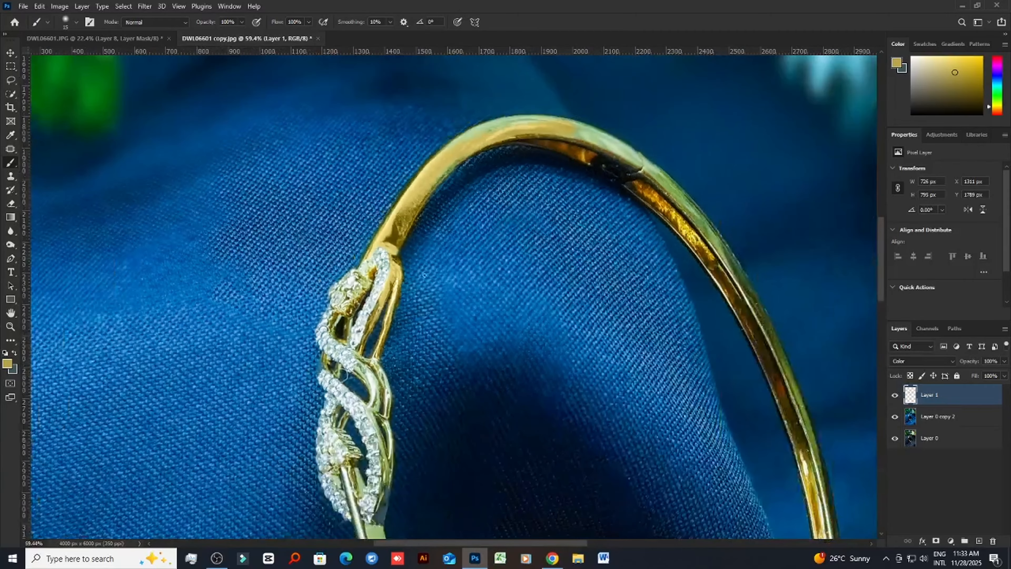
pyautogui.scroll(3, 454, 254)
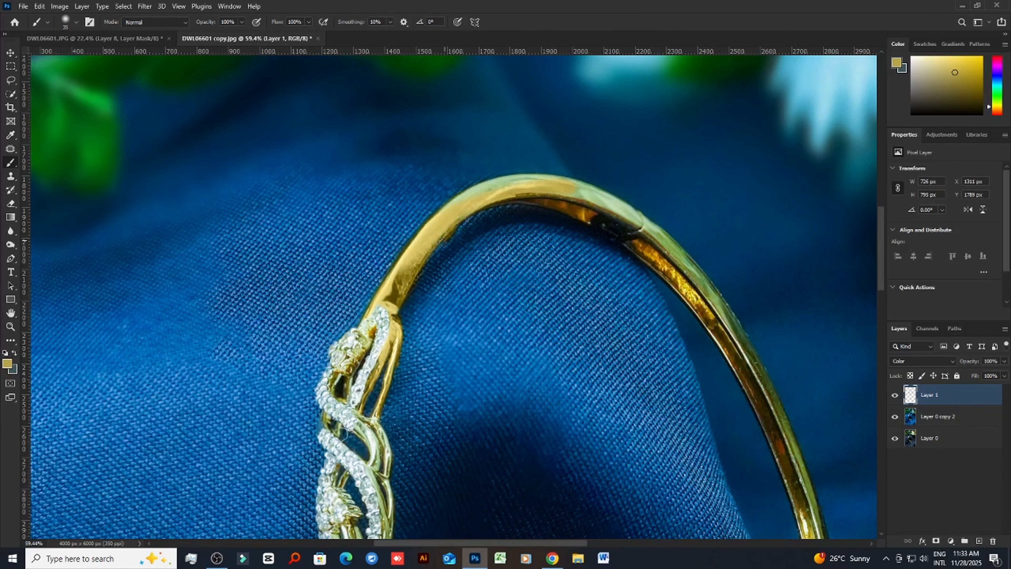
pyautogui.scroll(2, 470, 248)
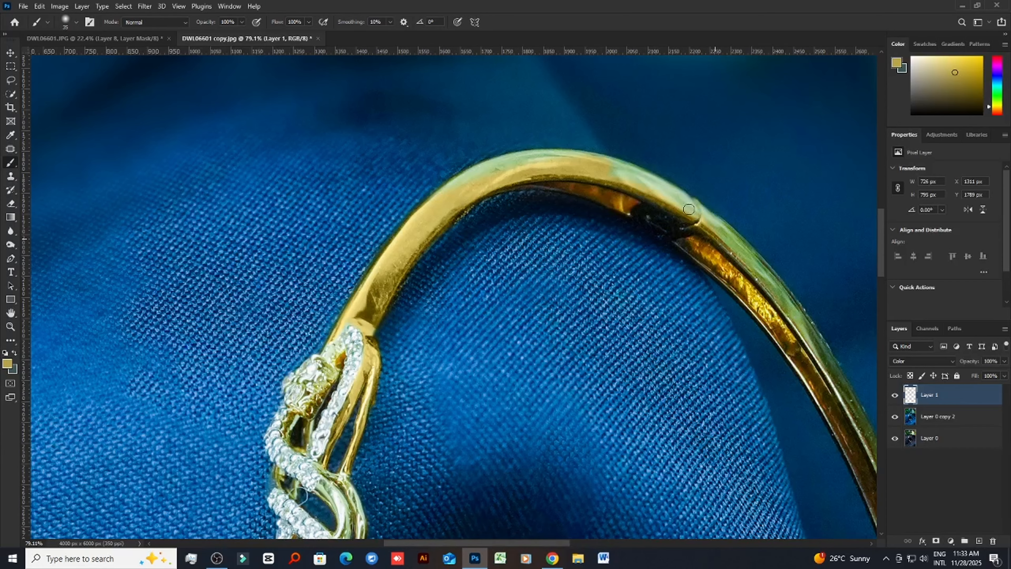
pyautogui.moveTo(570, 179); pyautogui.dragTo(583, 172)
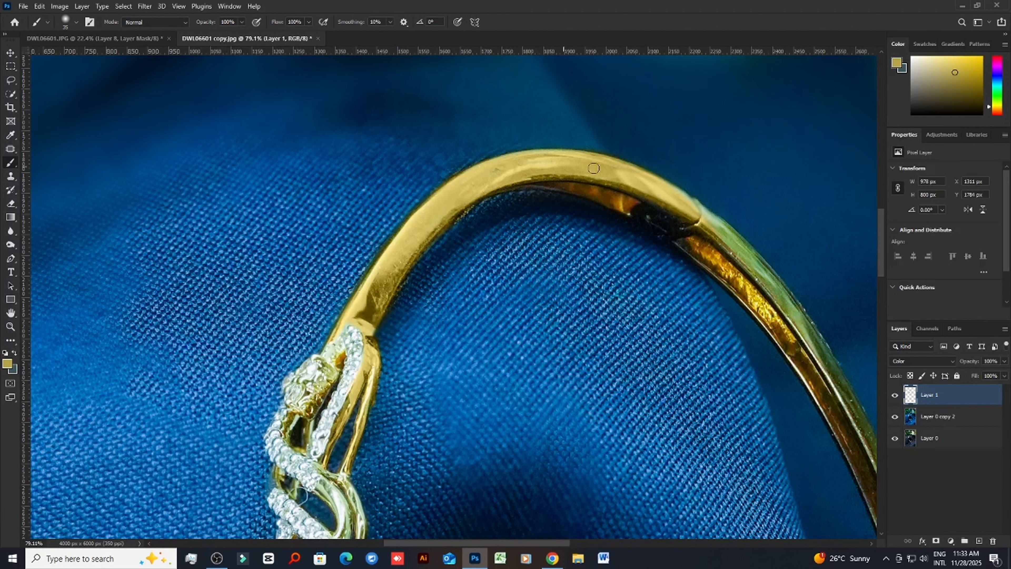
# Paint gold from the joint down the outer edge of the bracelet's upper-right arm
pyautogui.scroll(-5, 411, 217)
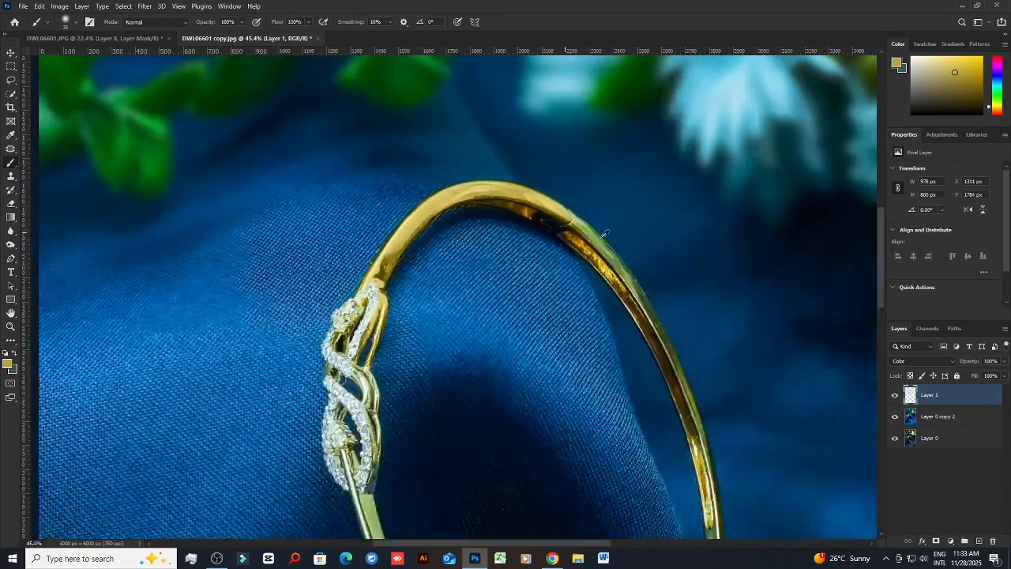
pyautogui.scroll(5, 645, 235)
pyautogui.moveTo(510, 186)
pyautogui.mouseDown()
pyautogui.moveTo(534, 200)
pyautogui.moveTo(507, 185)
pyautogui.moveTo(562, 238)
pyautogui.moveTo(612, 313)
pyautogui.moveTo(517, 219)
pyautogui.mouseUp()
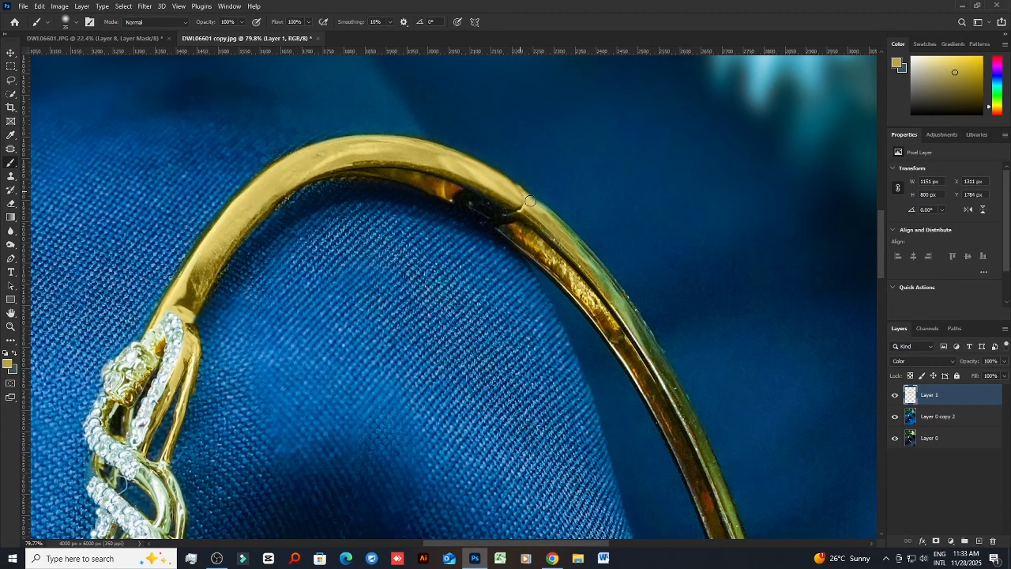
pyautogui.moveTo(609, 302)
pyautogui.mouseDown()
pyautogui.moveTo(548, 234)
pyautogui.moveTo(556, 239)
pyautogui.mouseUp()
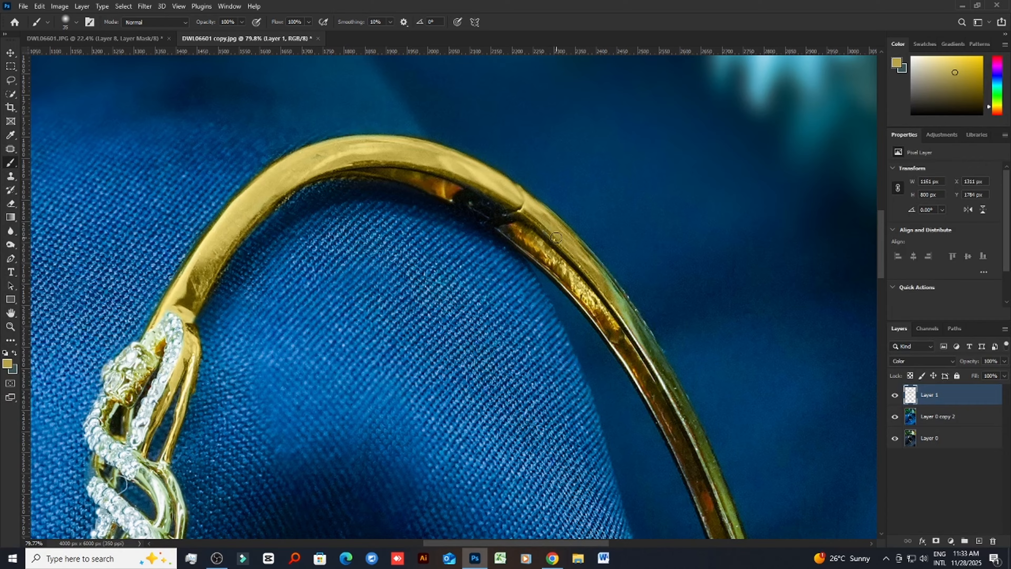
pyautogui.moveTo(603, 280)
pyautogui.mouseDown()
pyautogui.moveTo(651, 360)
pyautogui.moveTo(607, 305)
pyautogui.mouseUp()
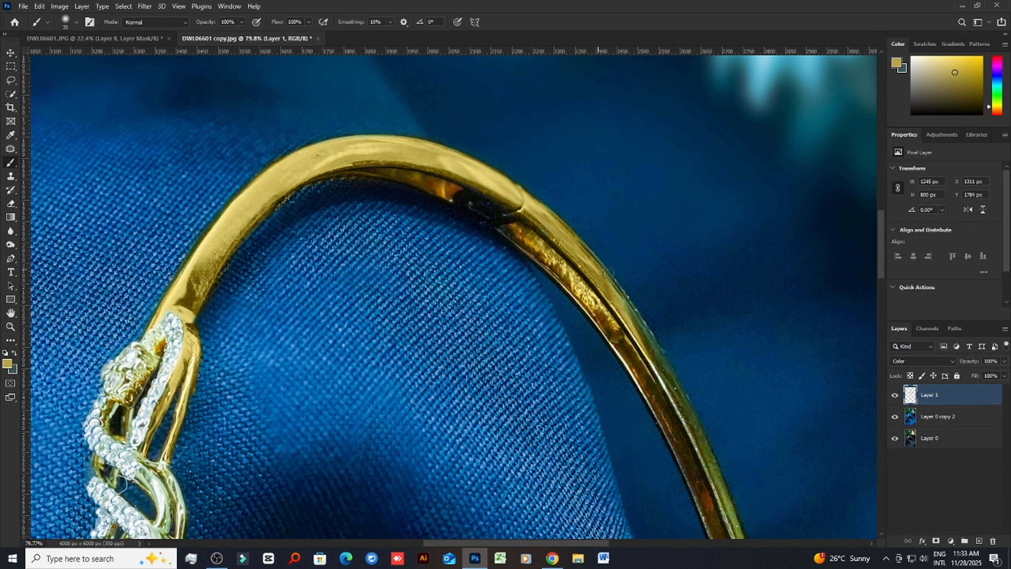
pyautogui.moveTo(596, 270)
pyautogui.mouseDown()
pyautogui.moveTo(634, 321)
pyautogui.moveTo(681, 422)
pyautogui.moveTo(596, 298)
pyautogui.moveTo(630, 319)
pyautogui.mouseUp()
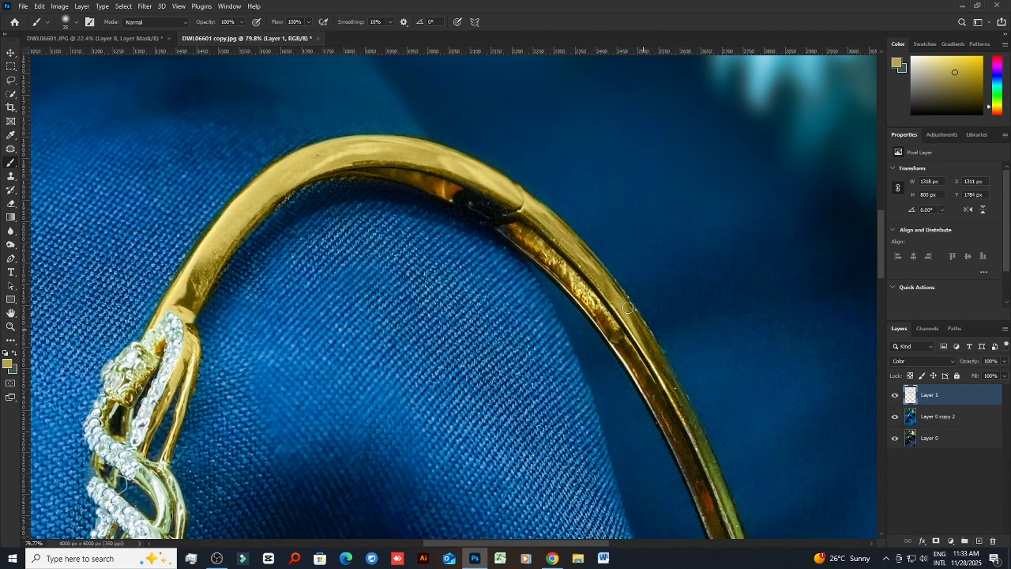
# Paint gold over the outer rim and inner face along the middle of the bracelet's right arm
pyautogui.scroll(-3, 523, 241)
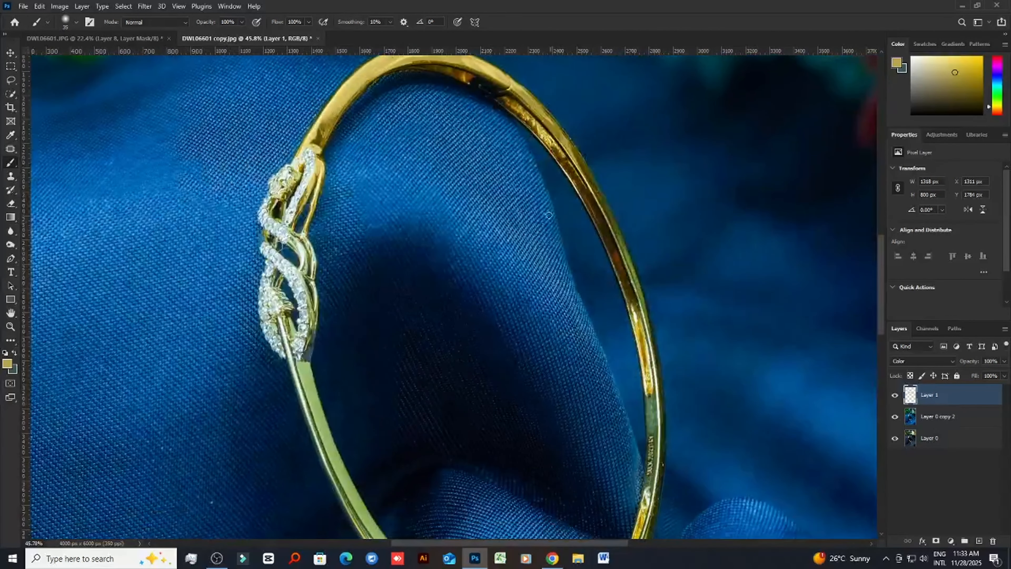
pyautogui.scroll(-1, 623, 91)
pyautogui.scroll(3, 676, 199)
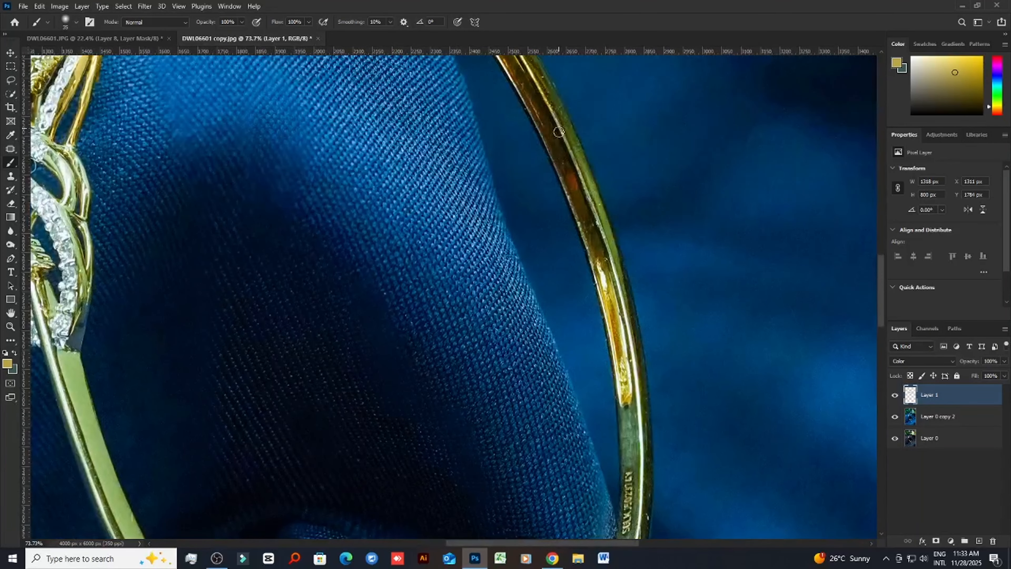
pyautogui.scroll(3, 557, 207)
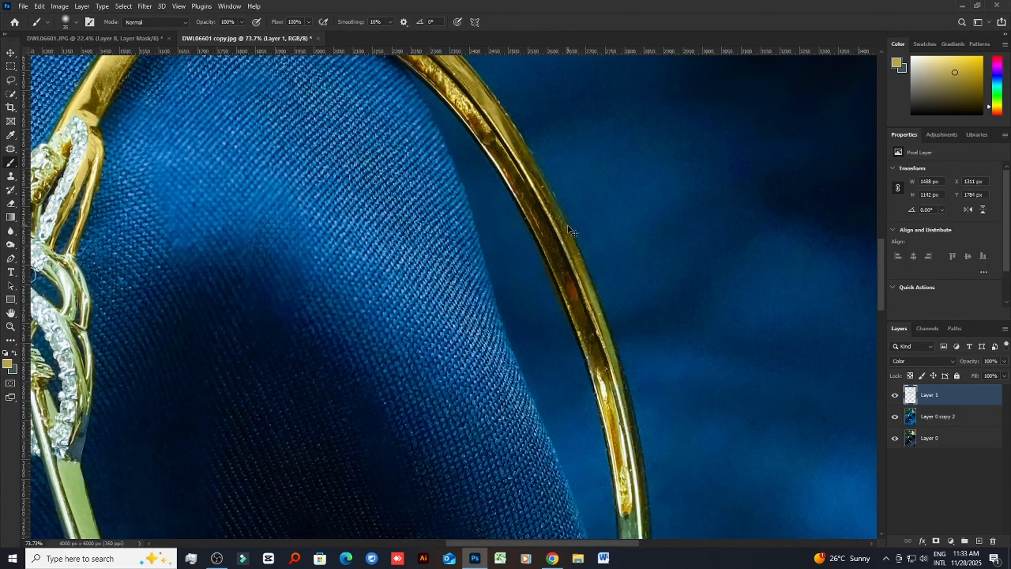
pyautogui.moveTo(503, 159)
pyautogui.mouseDown()
pyautogui.moveTo(526, 163)
pyautogui.moveTo(548, 187)
pyautogui.moveTo(616, 357)
pyautogui.mouseUp()
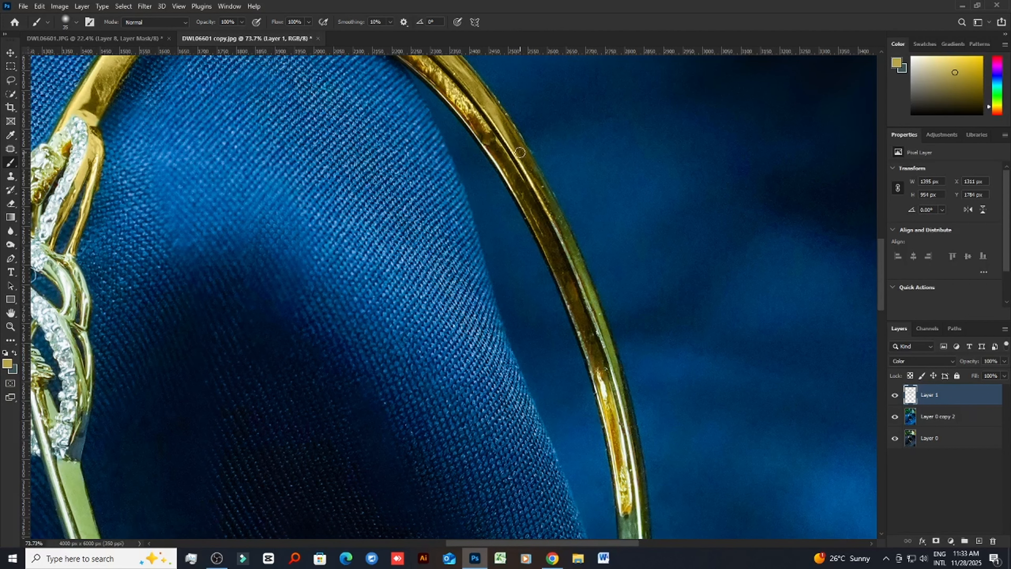
pyautogui.moveTo(568, 238); pyautogui.dragTo(616, 398)
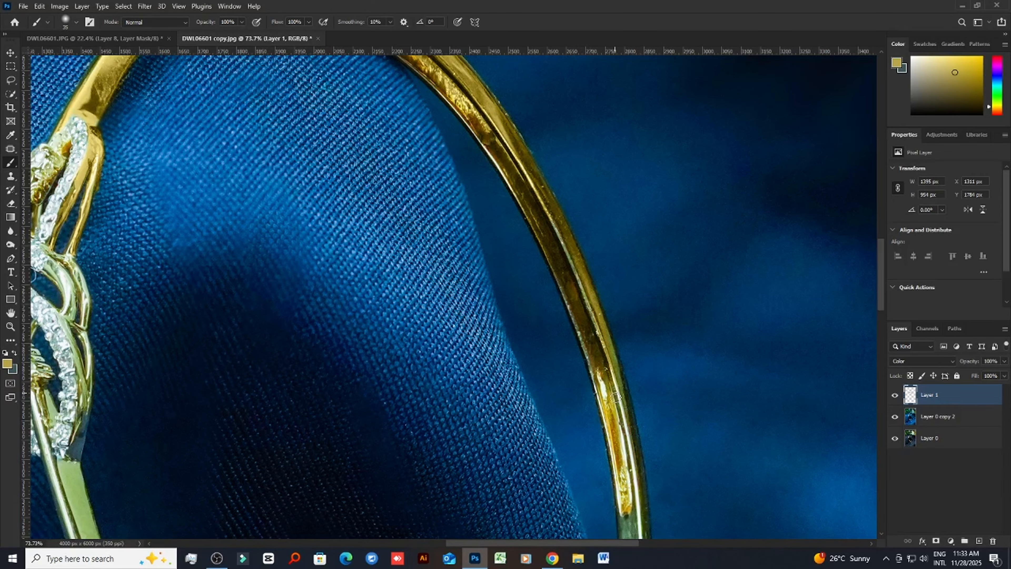
pyautogui.scroll(-3, 605, 359)
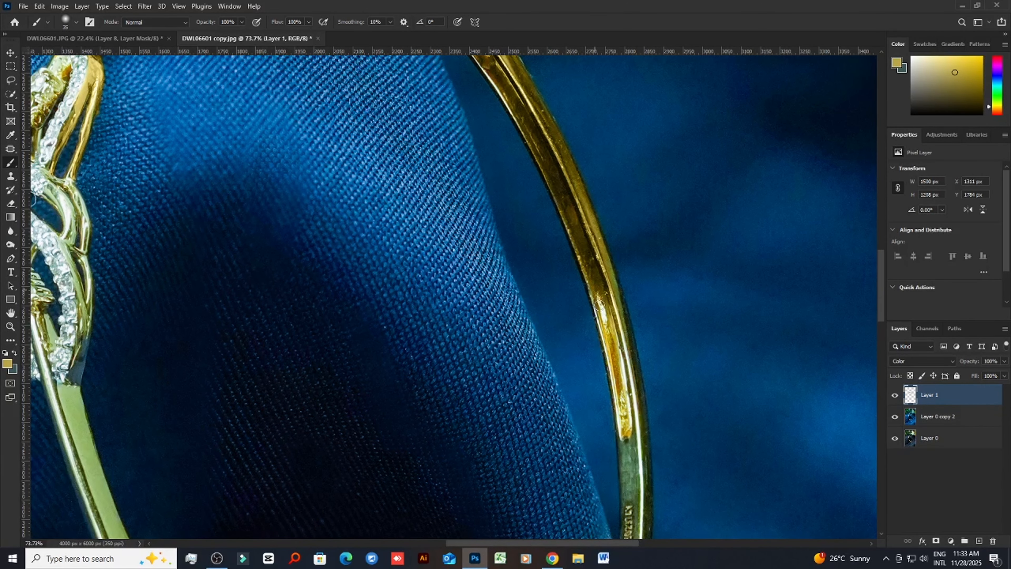
pyautogui.moveTo(620, 350); pyautogui.dragTo(613, 286)
pyautogui.moveTo(628, 382)
pyautogui.mouseDown()
pyautogui.moveTo(586, 241)
pyautogui.moveTo(540, 153)
pyautogui.moveTo(524, 143)
pyautogui.mouseUp()
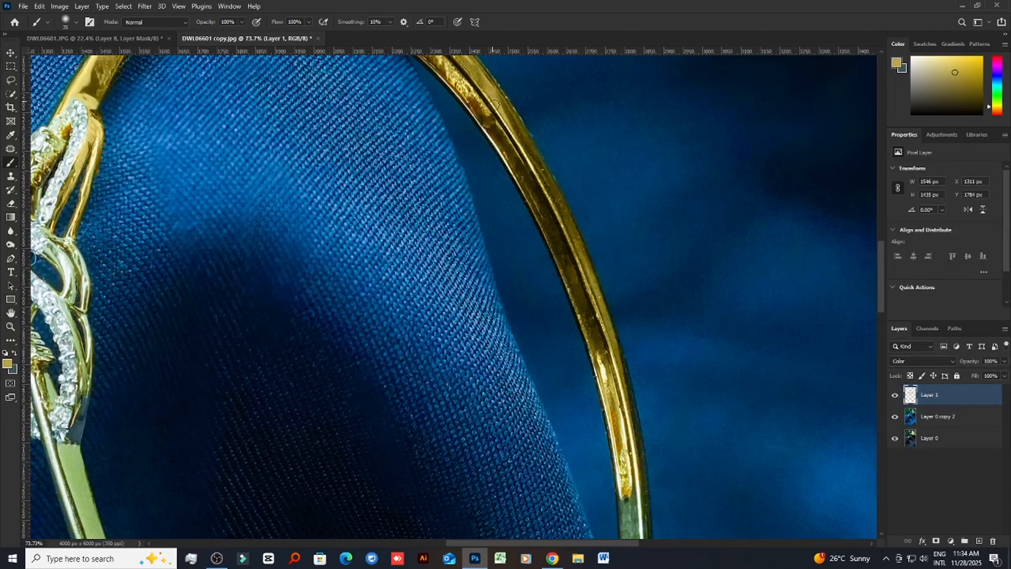
# Paint gold over the lower stretch of the bracelet's right arm, around and below the engraved lettering
pyautogui.scroll(-10, 605, 370)
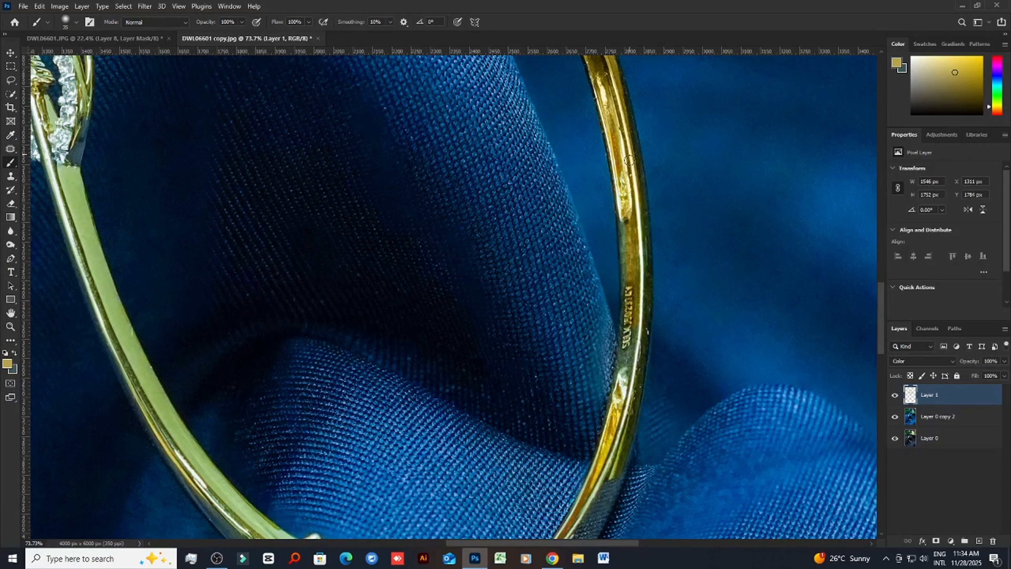
pyautogui.moveTo(645, 213); pyautogui.dragTo(639, 375)
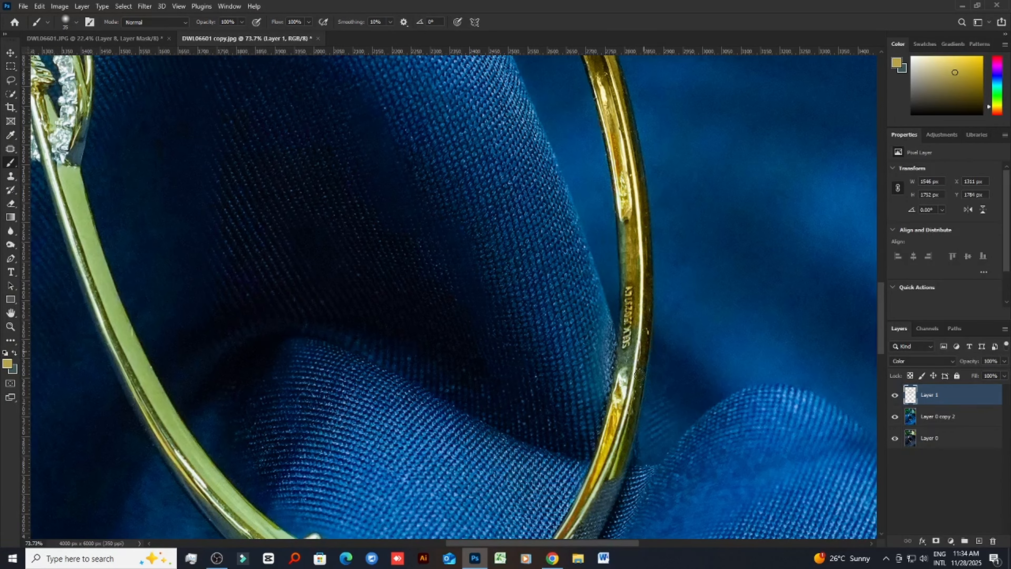
pyautogui.moveTo(612, 478); pyautogui.dragTo(617, 337)
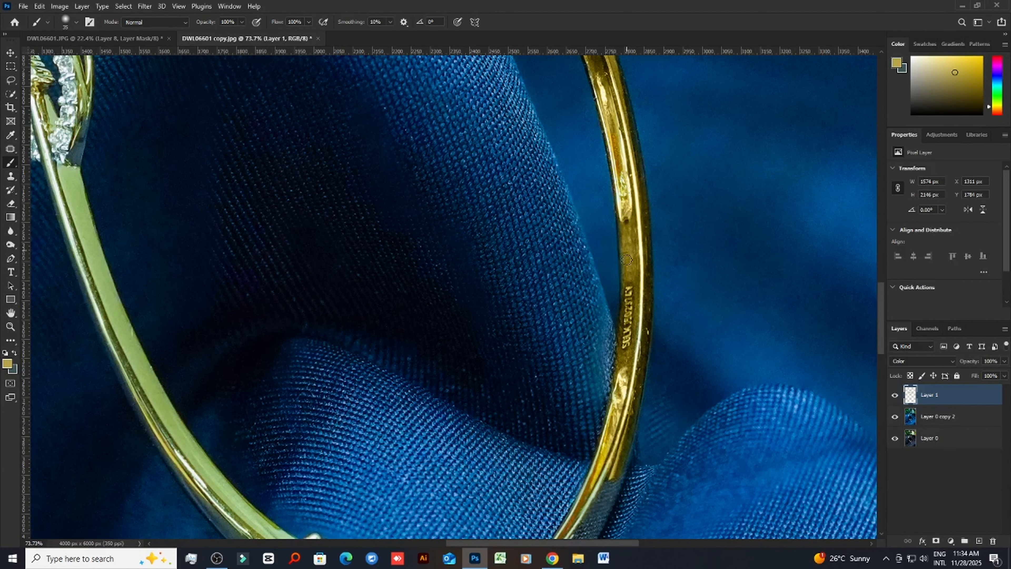
# Paint gold around the bracelet's lower-right curve, from the end of the painted right arm to the clasp
pyautogui.scroll(-1, 629, 252)
pyautogui.scroll(3, 629, 251)
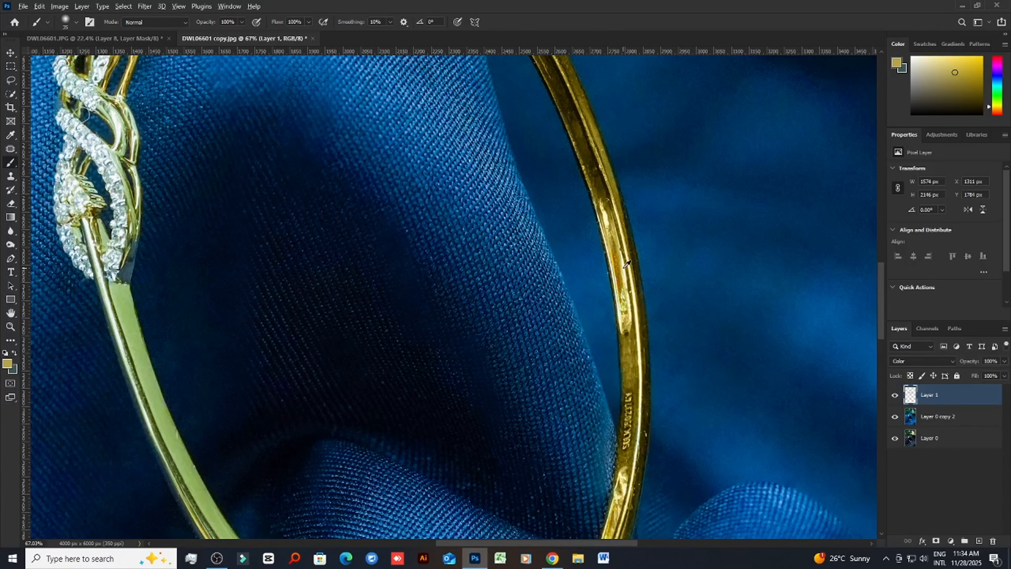
pyautogui.scroll(-1, 625, 270)
pyautogui.scroll(-2, 625, 219)
pyautogui.scroll(3, 621, 203)
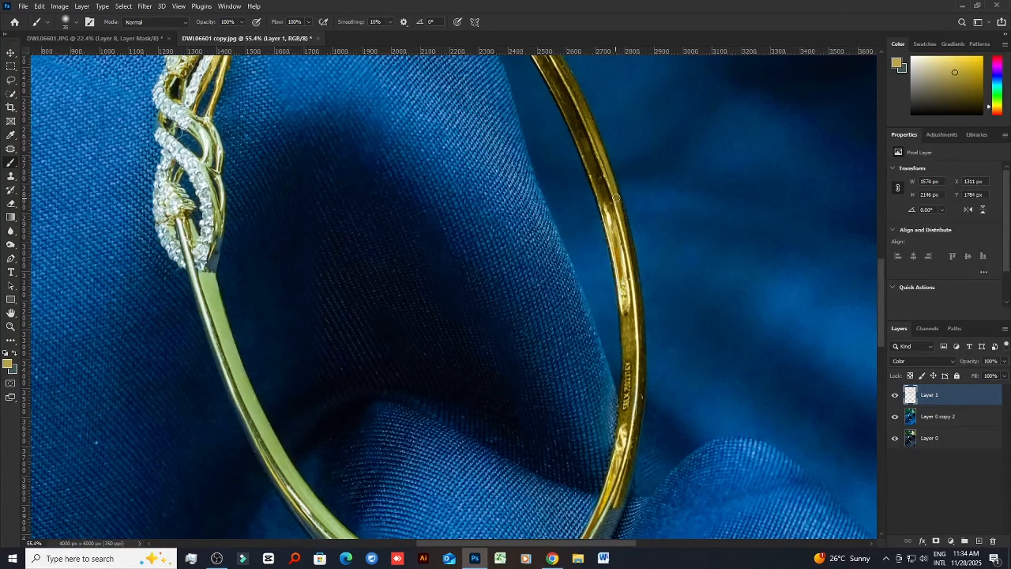
pyautogui.scroll(-10, 622, 222)
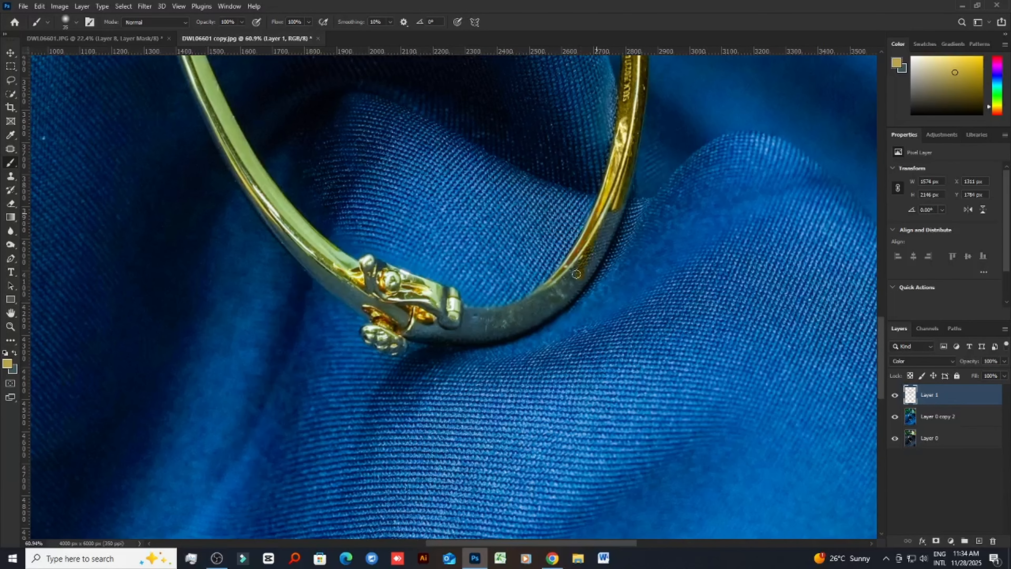
pyautogui.moveTo(576, 274); pyautogui.dragTo(591, 258)
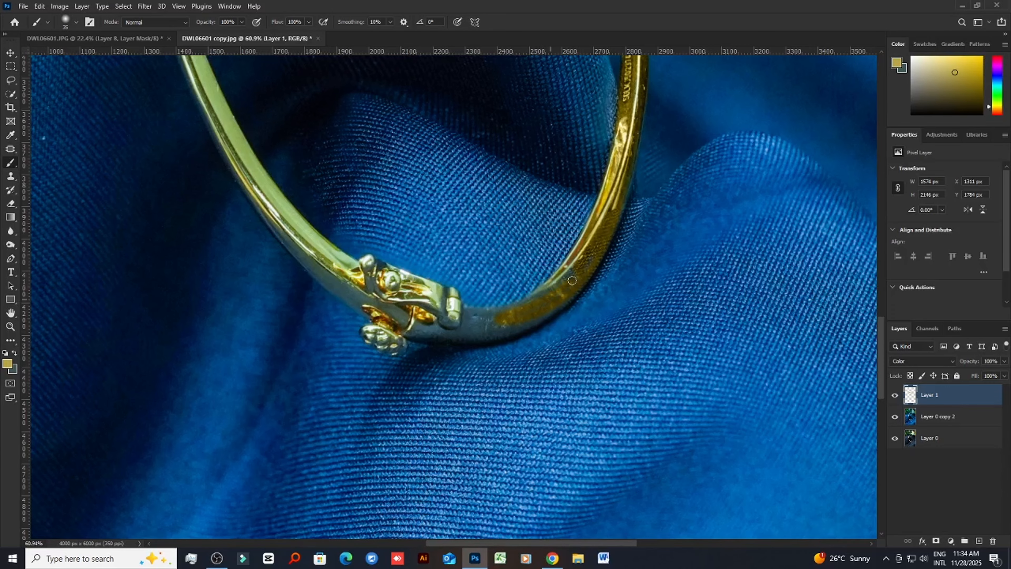
pyautogui.moveTo(594, 249); pyautogui.dragTo(613, 243)
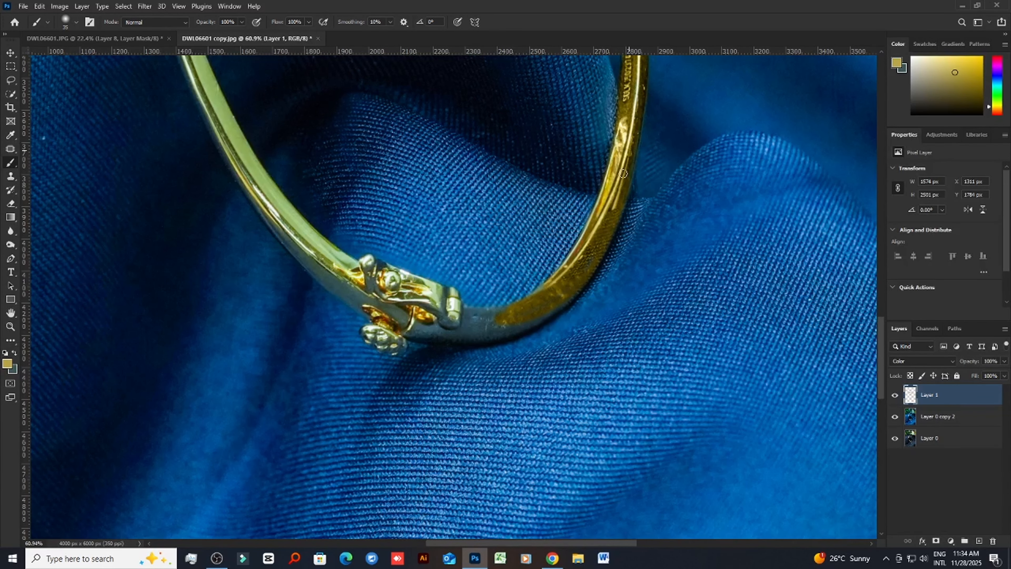
pyautogui.scroll(-2, 570, 250)
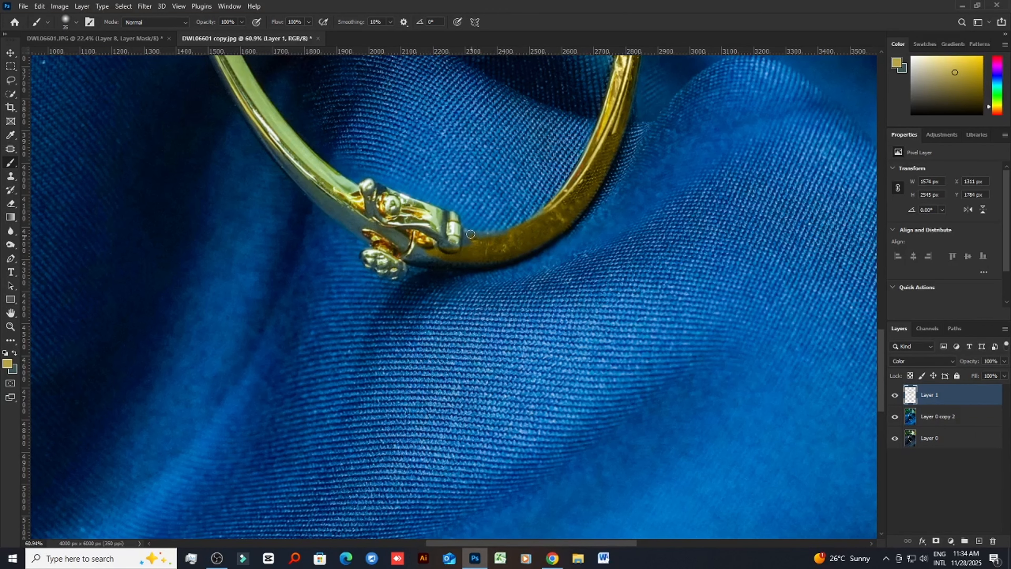
pyautogui.moveTo(471, 234); pyautogui.dragTo(491, 241)
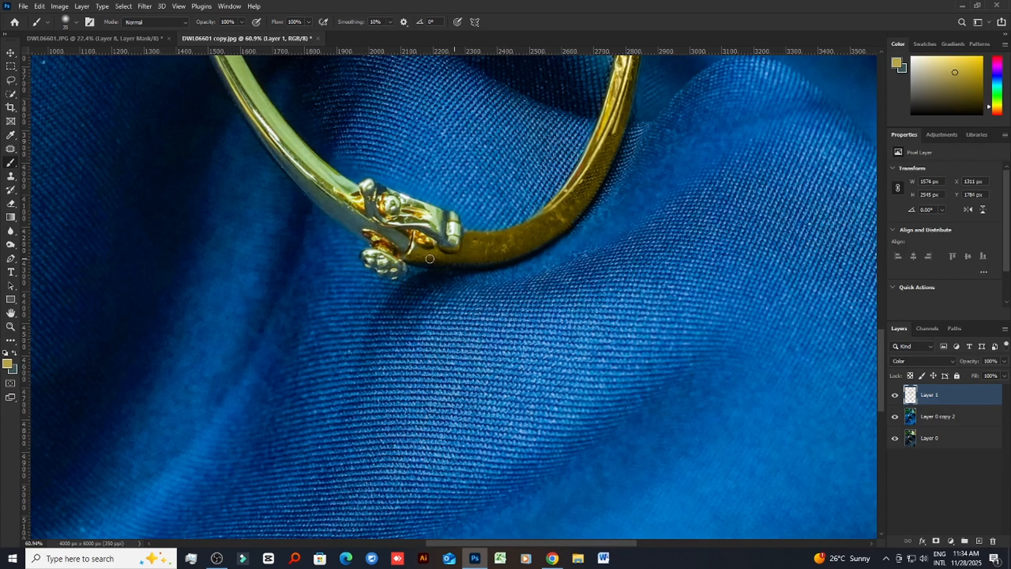
# Paint gold over the whole clasp, including its hinge, screw head and the band beside it
pyautogui.scroll(1, 453, 244)
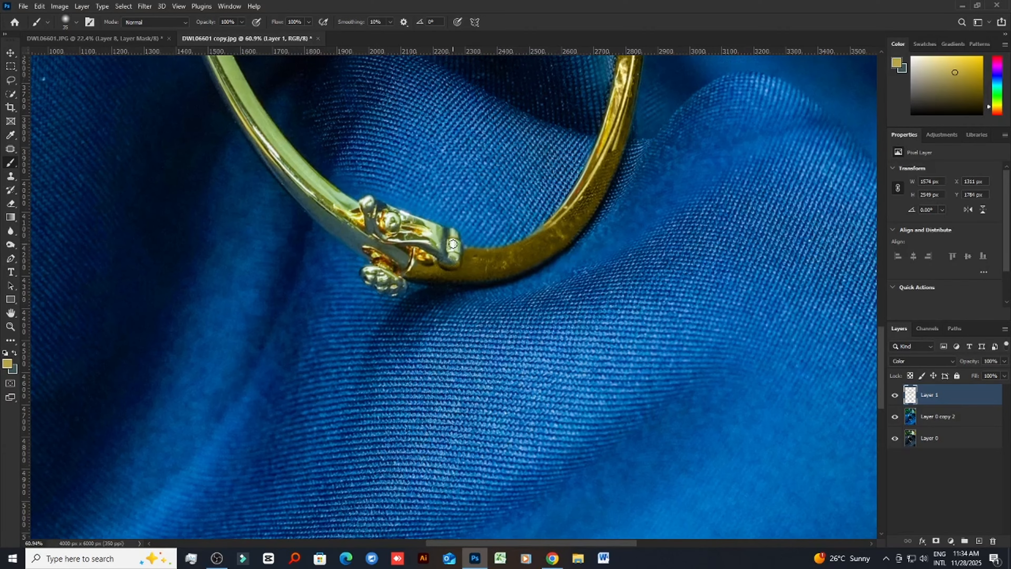
pyautogui.scroll(-8, 500, 142)
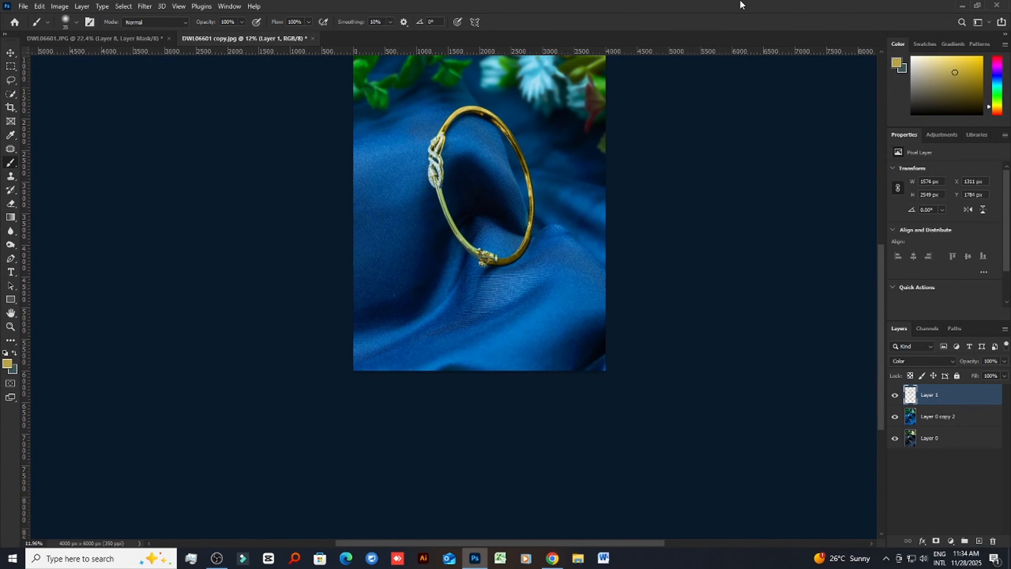
pyautogui.scroll(5, 471, 316)
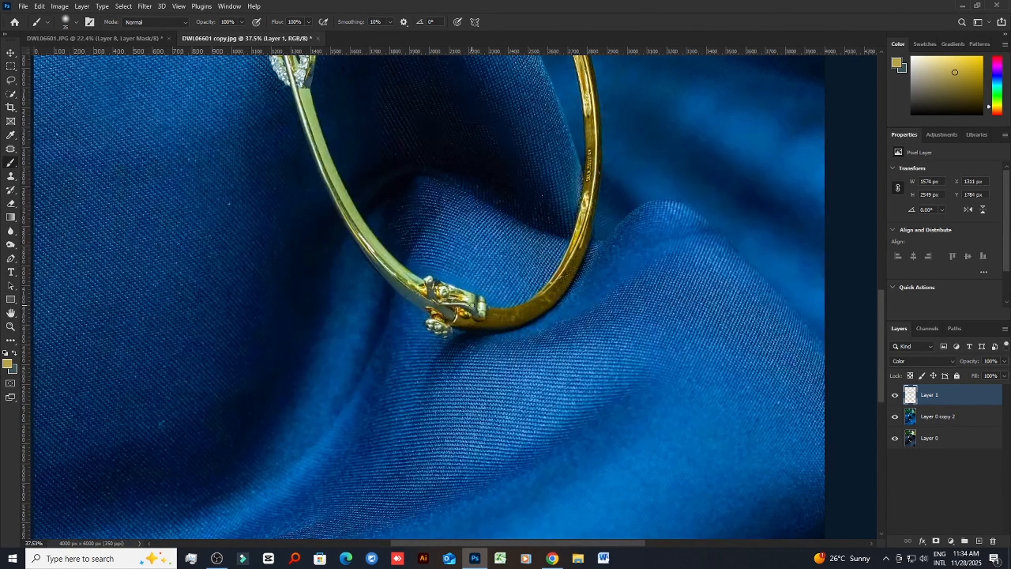
pyautogui.scroll(3, 433, 345)
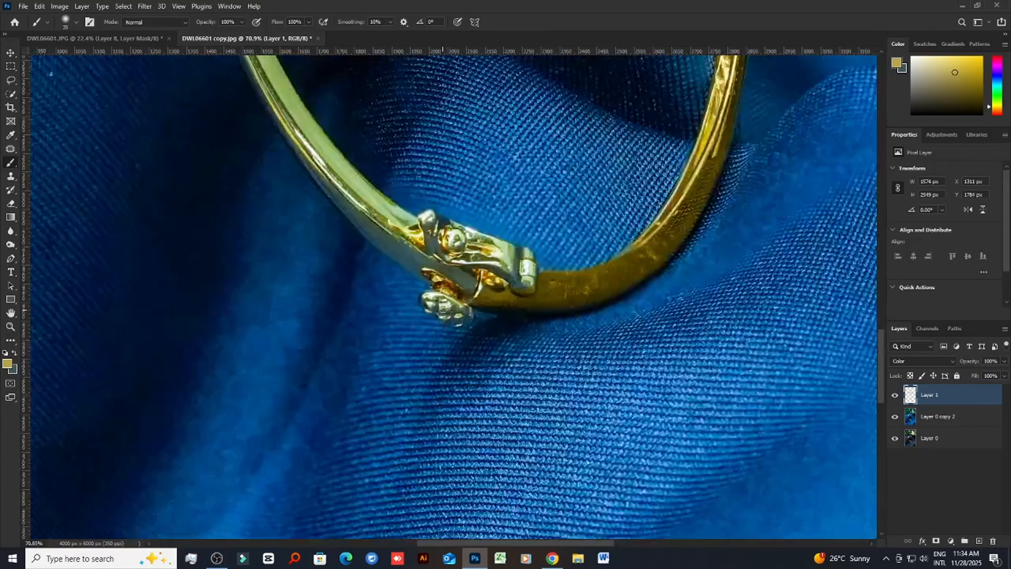
pyautogui.moveTo(447, 299)
pyautogui.mouseDown()
pyautogui.moveTo(453, 172)
pyautogui.moveTo(440, 183)
pyautogui.moveTo(453, 176)
pyautogui.moveTo(462, 195)
pyautogui.moveTo(427, 186)
pyautogui.moveTo(432, 166)
pyautogui.moveTo(472, 186)
pyautogui.moveTo(486, 155)
pyautogui.moveTo(435, 136)
pyautogui.moveTo(457, 154)
pyautogui.moveTo(481, 140)
pyautogui.moveTo(504, 163)
pyautogui.mouseUp()
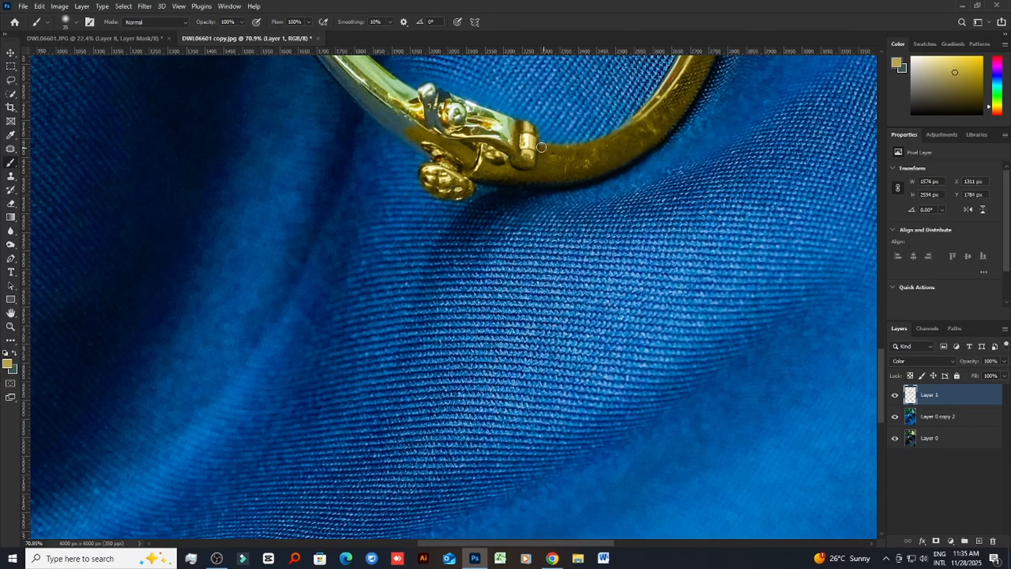
pyautogui.scroll(1, 510, 152)
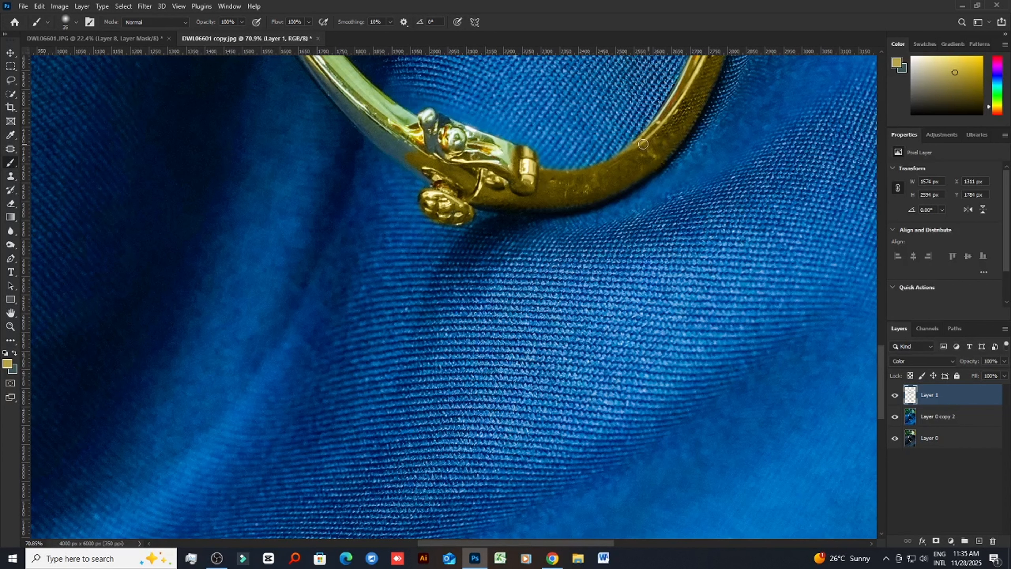
pyautogui.moveTo(491, 151)
pyautogui.mouseDown()
pyautogui.moveTo(523, 169)
pyautogui.moveTo(441, 145)
pyautogui.moveTo(435, 124)
pyautogui.moveTo(432, 150)
pyautogui.moveTo(411, 145)
pyautogui.mouseUp()
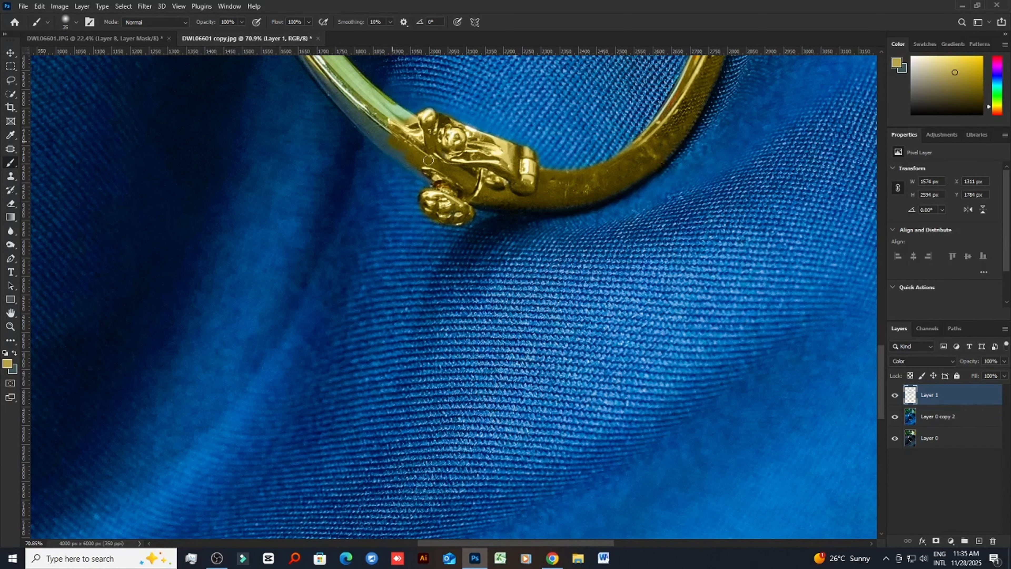
# Paint gold over the outer edge and flat inner face along the lower half of the bracelet's left arm
pyautogui.scroll(-3, 515, 171)
pyautogui.scroll(3, 411, 179)
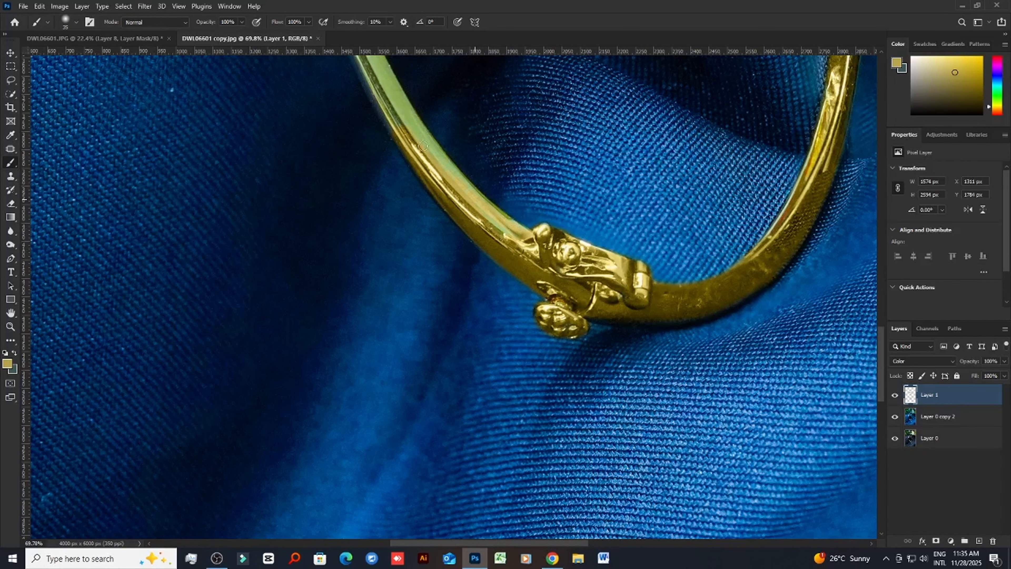
pyautogui.moveTo(423, 146)
pyautogui.mouseDown()
pyautogui.moveTo(393, 106)
pyautogui.moveTo(487, 247)
pyautogui.moveTo(431, 158)
pyautogui.moveTo(524, 247)
pyautogui.moveTo(509, 227)
pyautogui.moveTo(529, 239)
pyautogui.moveTo(409, 120)
pyautogui.mouseUp()
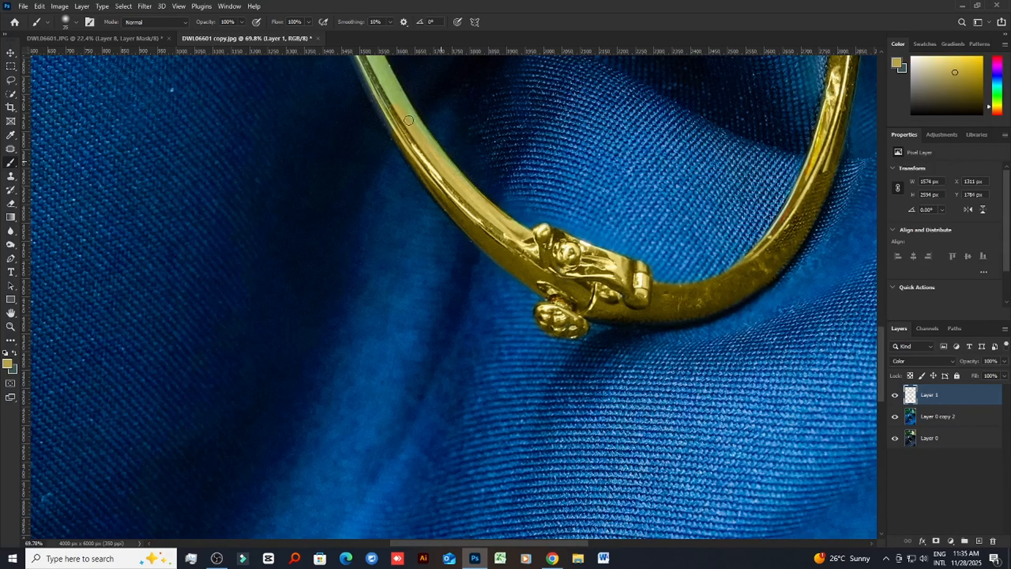
pyautogui.scroll(5, 408, 120)
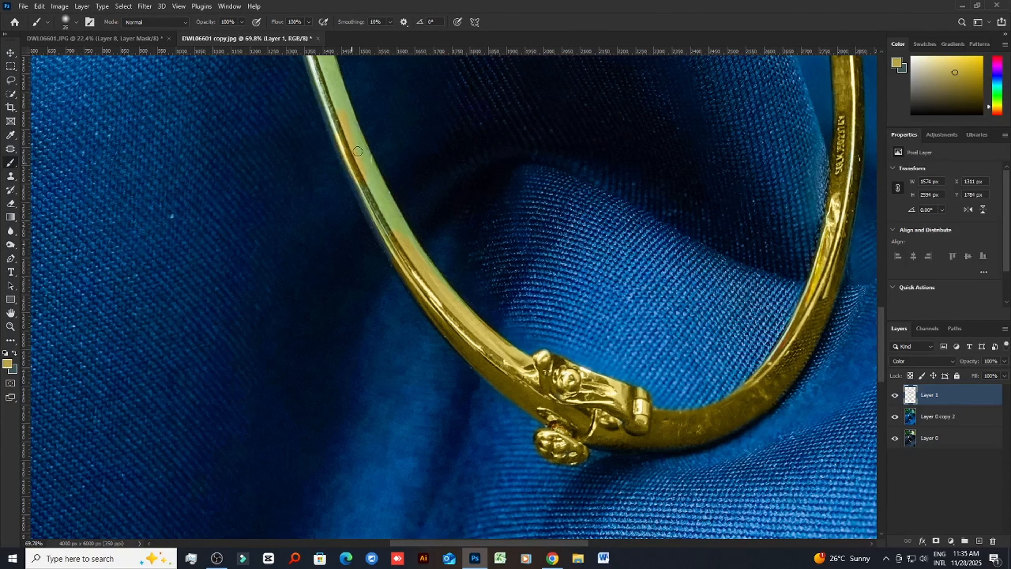
pyautogui.moveTo(358, 150)
pyautogui.mouseDown()
pyautogui.moveTo(367, 176)
pyautogui.moveTo(359, 140)
pyautogui.moveTo(411, 253)
pyautogui.moveTo(354, 158)
pyautogui.mouseUp()
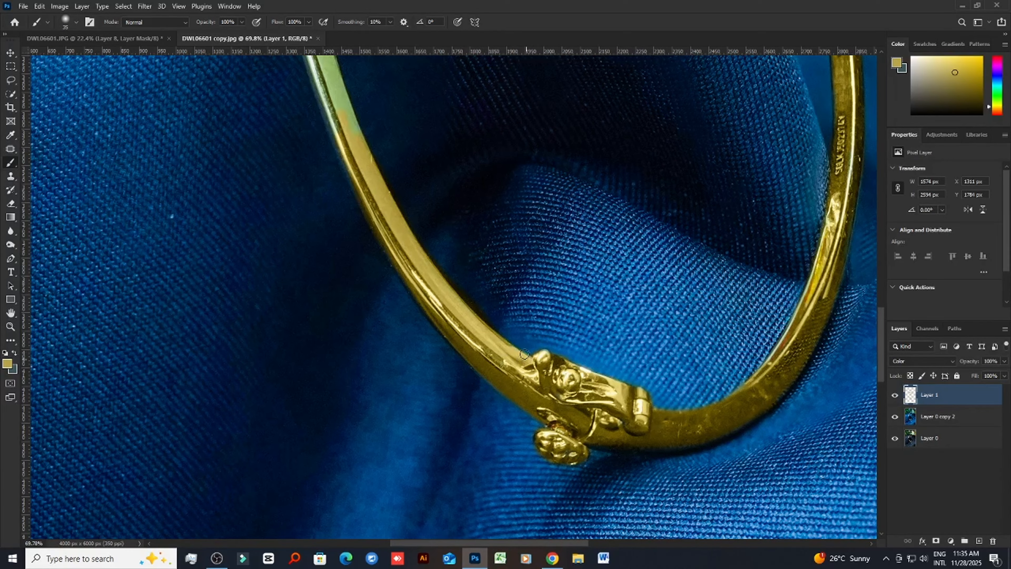
# Paint gold over the upper half of the bracelet's left arm, up to the diamond motif
pyautogui.scroll(-4, 785, 342)
pyautogui.scroll(4, 554, 224)
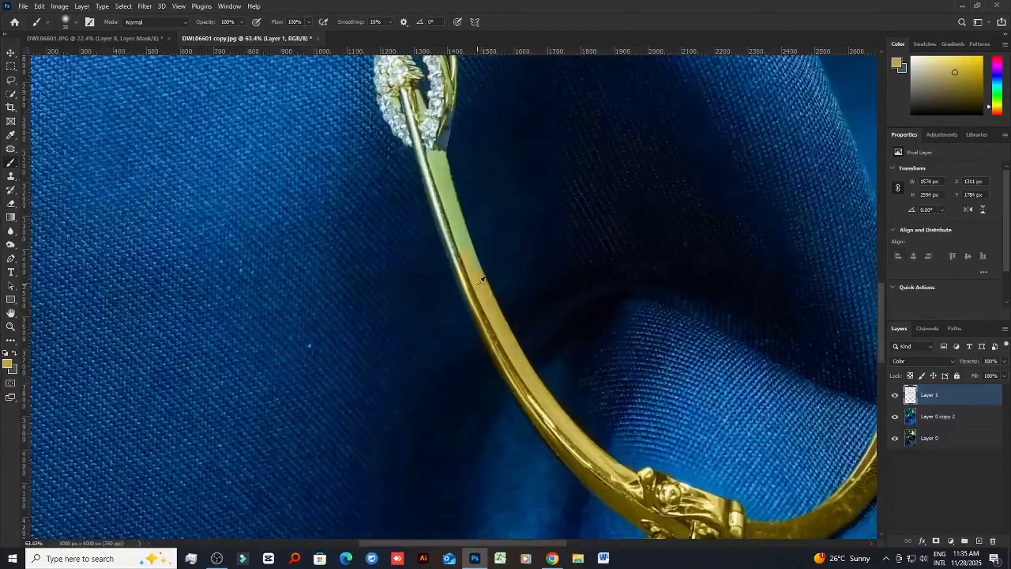
pyautogui.moveTo(431, 197)
pyautogui.mouseDown()
pyautogui.moveTo(455, 262)
pyautogui.moveTo(443, 189)
pyautogui.moveTo(446, 233)
pyautogui.moveTo(441, 187)
pyautogui.moveTo(484, 314)
pyautogui.moveTo(423, 209)
pyautogui.moveTo(457, 260)
pyautogui.moveTo(445, 199)
pyautogui.moveTo(471, 309)
pyautogui.mouseUp()
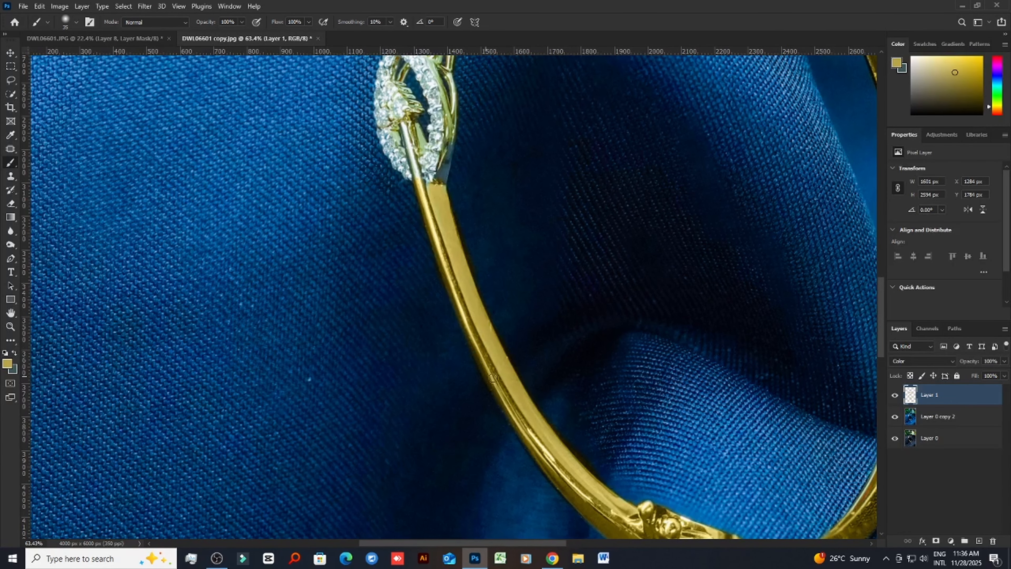
# Paint gold over the thin rod and the bare metal at the lower end of the diamond motif
pyautogui.scroll(2, 430, 185)
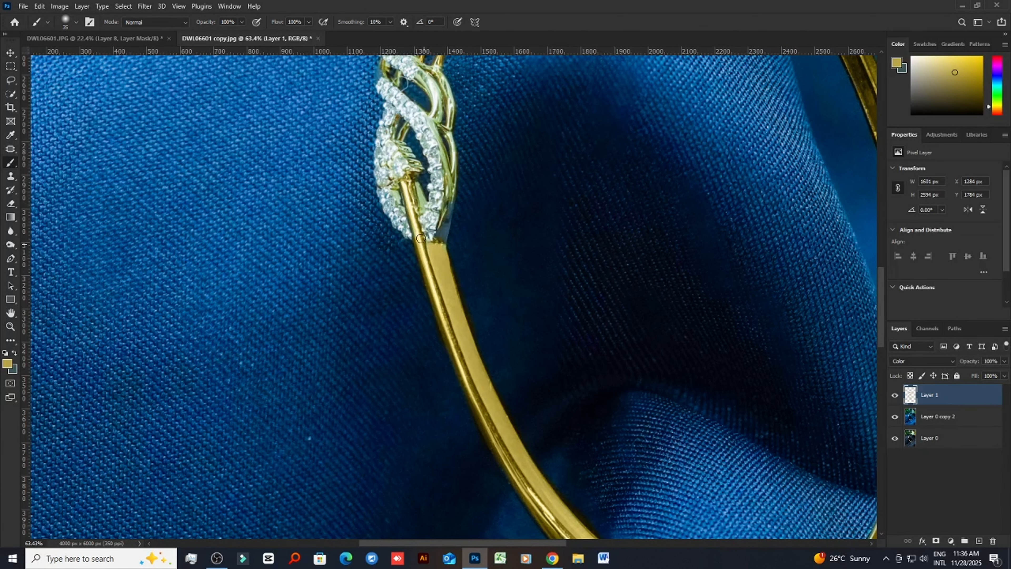
pyautogui.moveTo(405, 188)
pyautogui.mouseDown()
pyautogui.moveTo(458, 218)
pyautogui.moveTo(446, 243)
pyautogui.mouseUp()
pyautogui.scroll(3, 449, 219)
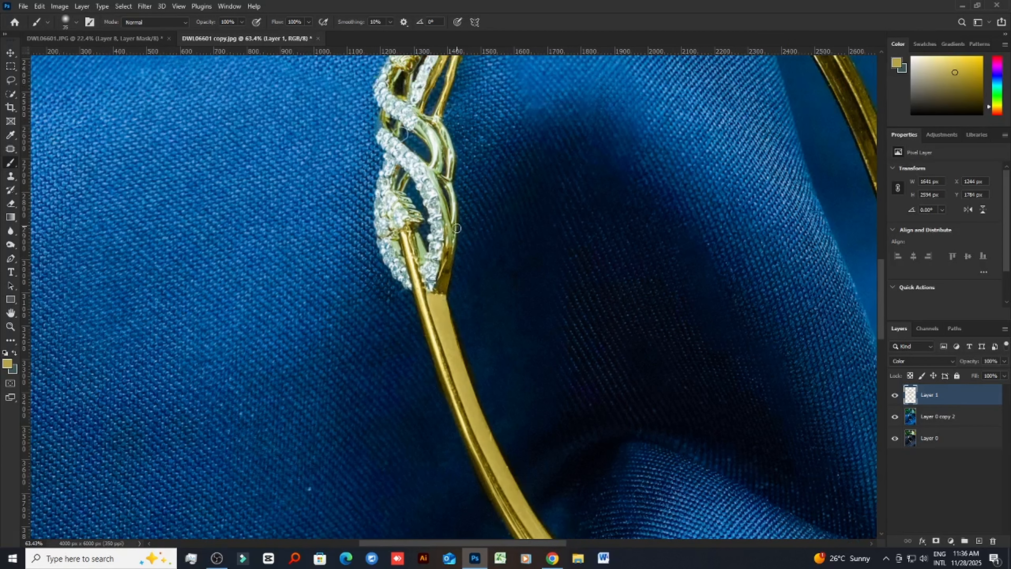
pyautogui.moveTo(403, 243)
pyautogui.mouseDown()
pyautogui.moveTo(401, 270)
pyautogui.moveTo(402, 193)
pyautogui.moveTo(370, 142)
pyautogui.moveTo(372, 116)
pyautogui.moveTo(376, 140)
pyautogui.mouseUp()
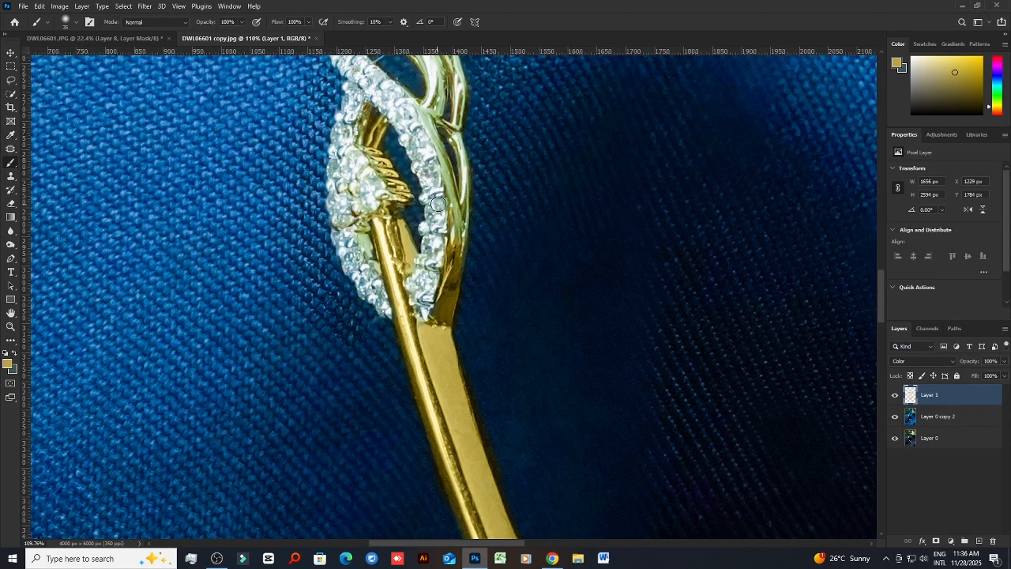
pyautogui.moveTo(455, 138); pyautogui.dragTo(458, 258)
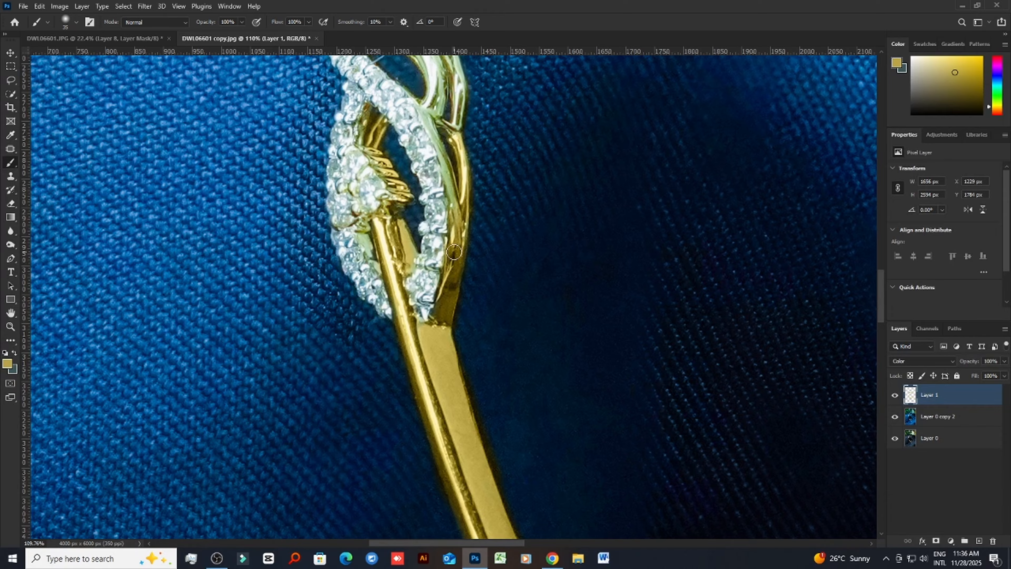
# Paint gold over the twisted metal strands of the diamond motif with a 20 px brush, working around the stones
pyautogui.press('[')
pyautogui.press('[')
pyautogui.press('[')
pyautogui.press('[')
pyautogui.press('[')
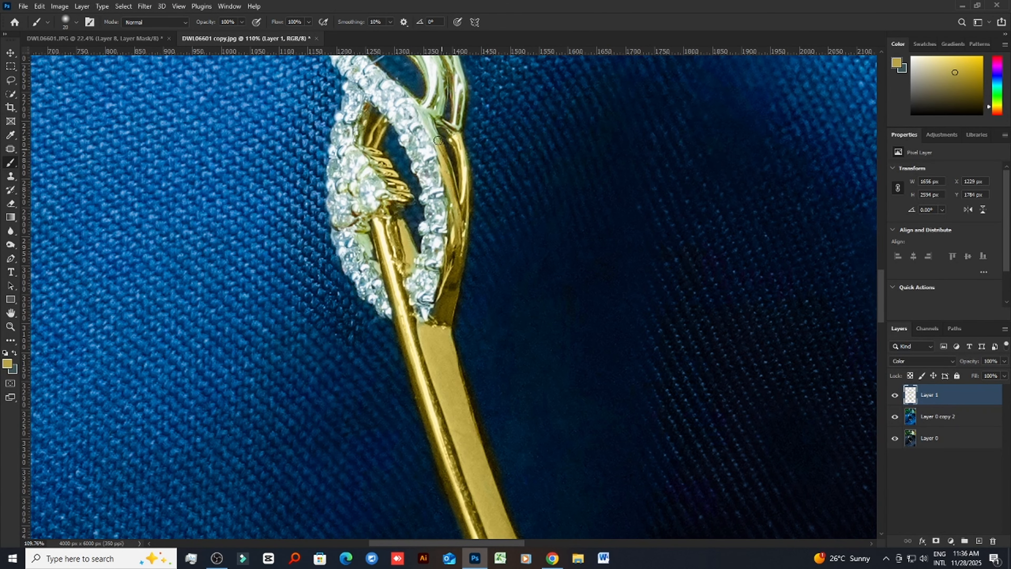
pyautogui.moveTo(427, 108); pyautogui.dragTo(442, 153)
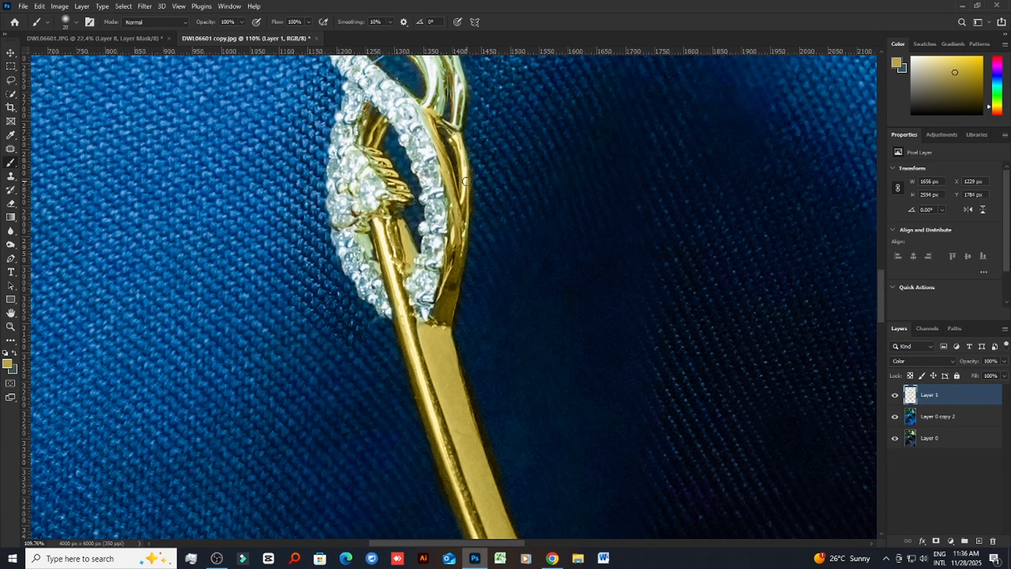
pyautogui.scroll(3, 466, 181)
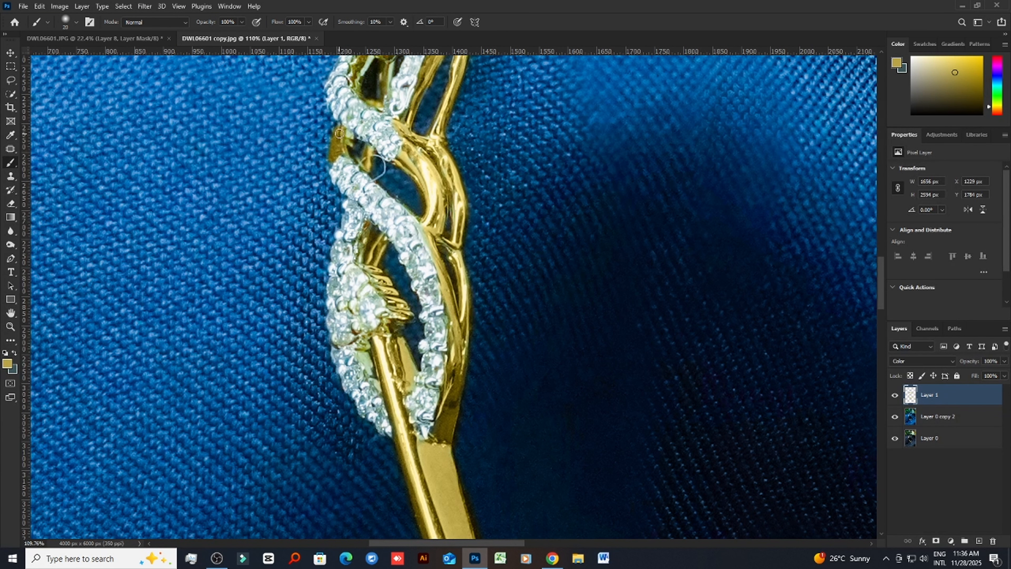
pyautogui.moveTo(348, 143); pyautogui.dragTo(359, 150)
pyautogui.scroll(2, 376, 165)
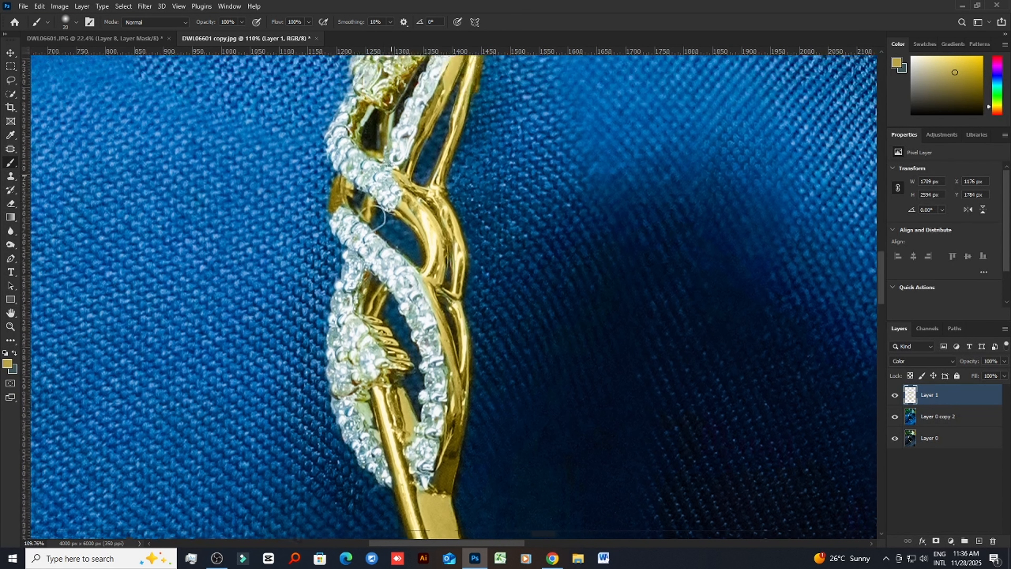
pyautogui.scroll(-2, 380, 168)
pyautogui.scroll(2, 398, 190)
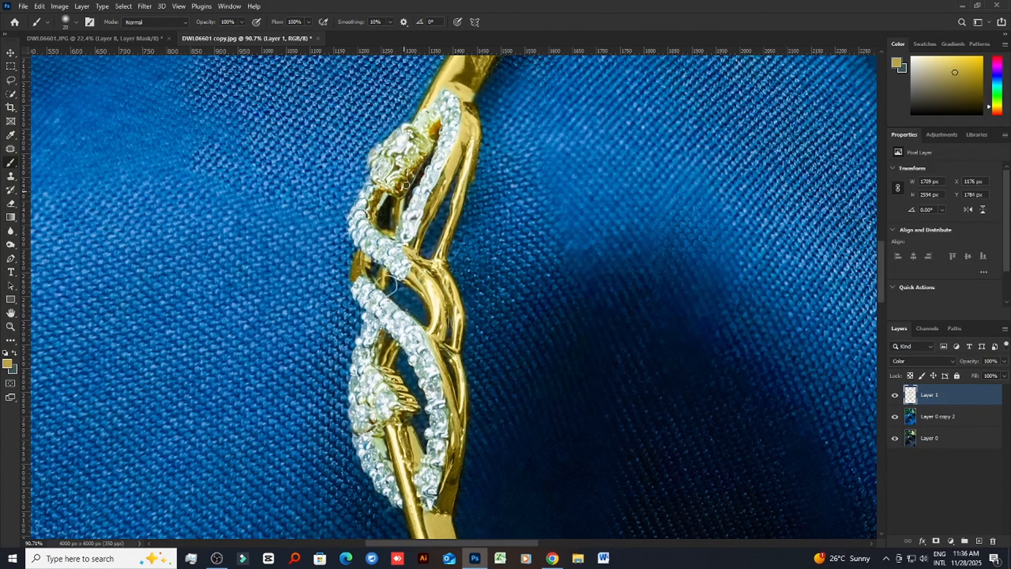
# Set the fill of the gold paint layer to 89% and merge it with Layer 0 copy 2
pyautogui.scroll(-8, 407, 184)
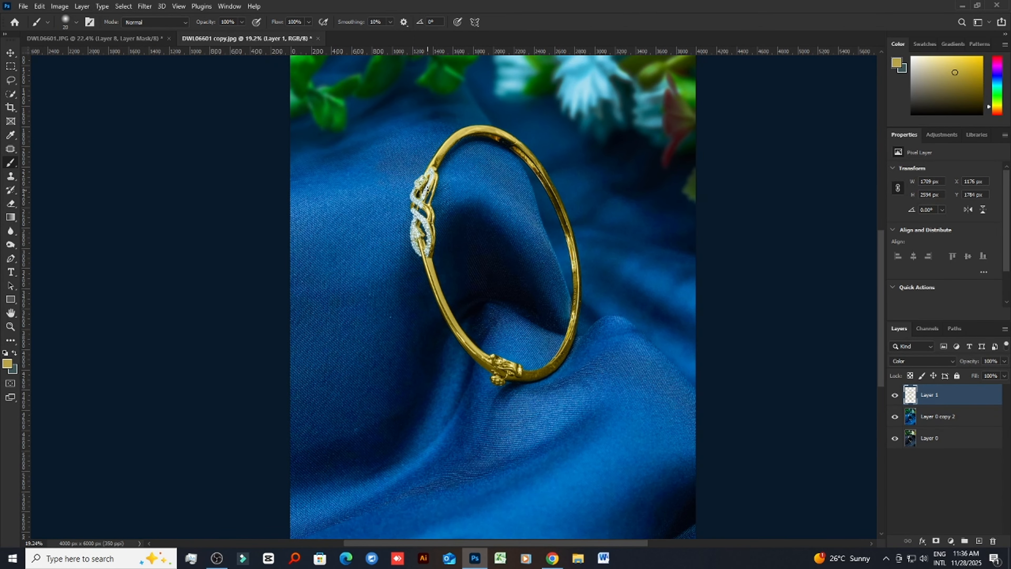
pyautogui.scroll(-3, 295, 259)
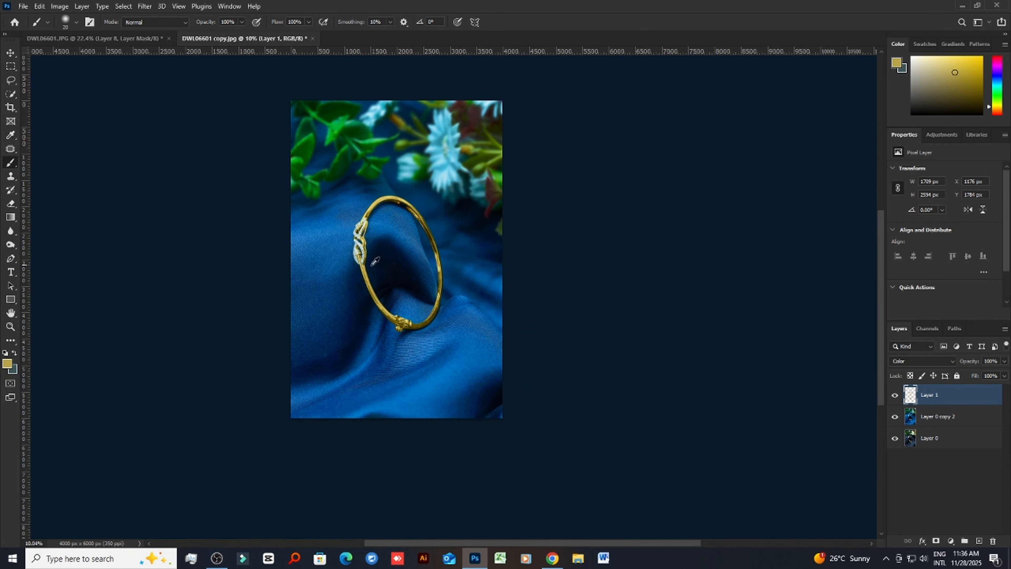
pyautogui.scroll(3, 338, 263)
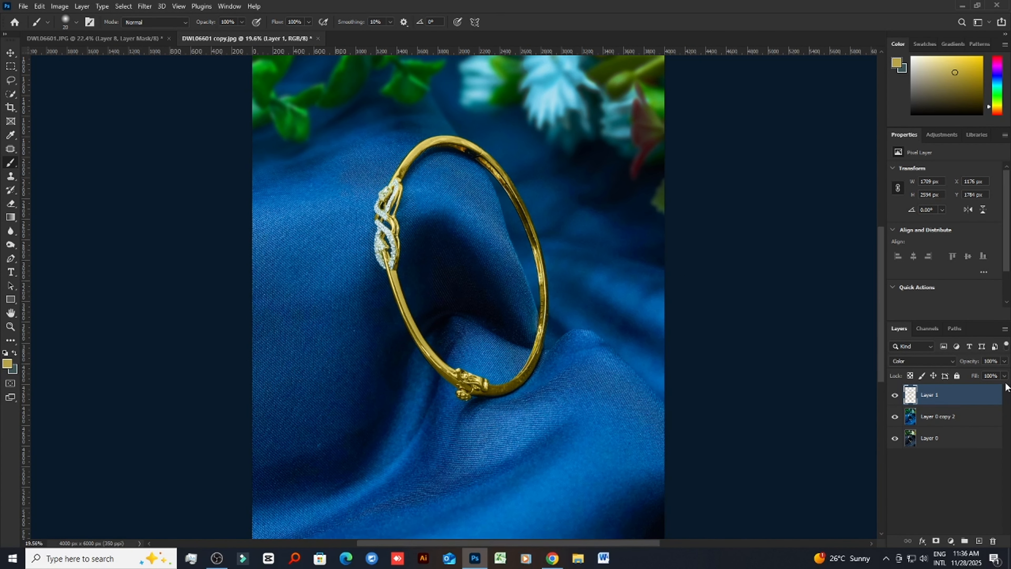
pyautogui.click(1006, 378)
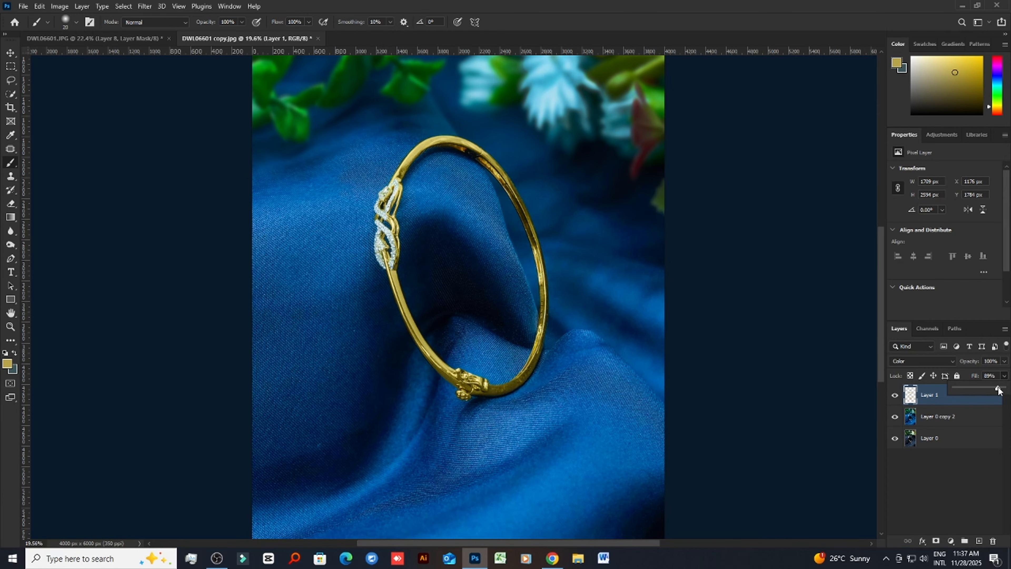
pyautogui.keyDown('shift'); pyautogui.click(958, 417); pyautogui.keyUp('shift')
pyautogui.hotkey('ctrl', 'e')
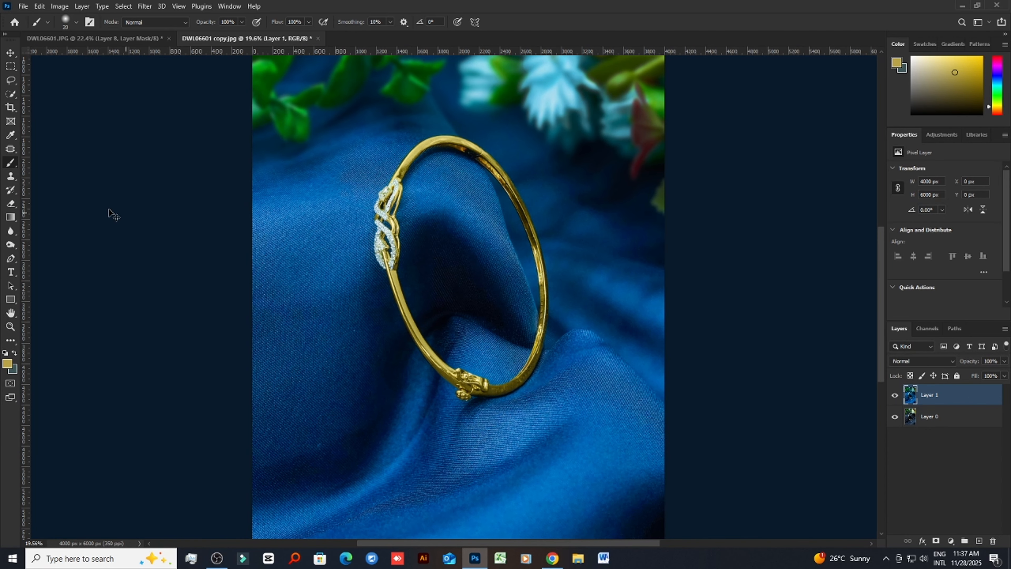
# Brighten the bracelet's right arm from the hinge down to the lower bend on Layer 1, using the Dodge tool with a 100 px brush
pyautogui.click(13, 248)
pyautogui.click(46, 246)
pyautogui.scroll(3, 409, 307)
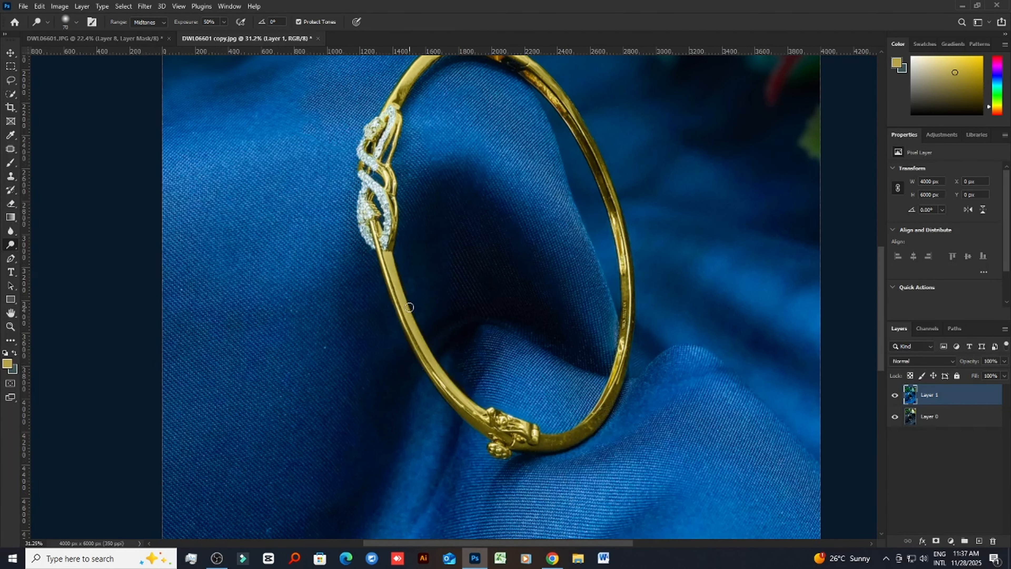
pyautogui.scroll(2, 583, 274)
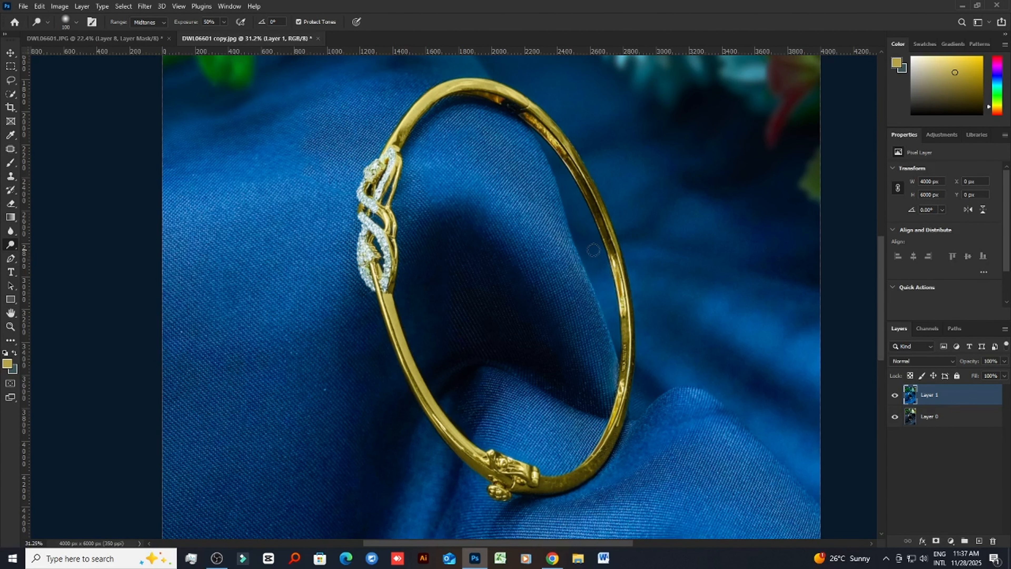
pyautogui.press(']')
pyautogui.moveTo(603, 236)
pyautogui.mouseDown()
pyautogui.moveTo(579, 163)
pyautogui.moveTo(604, 234)
pyautogui.mouseUp()
pyautogui.moveTo(532, 118)
pyautogui.mouseDown()
pyautogui.moveTo(482, 93)
pyautogui.moveTo(521, 103)
pyautogui.moveTo(598, 216)
pyautogui.mouseUp()
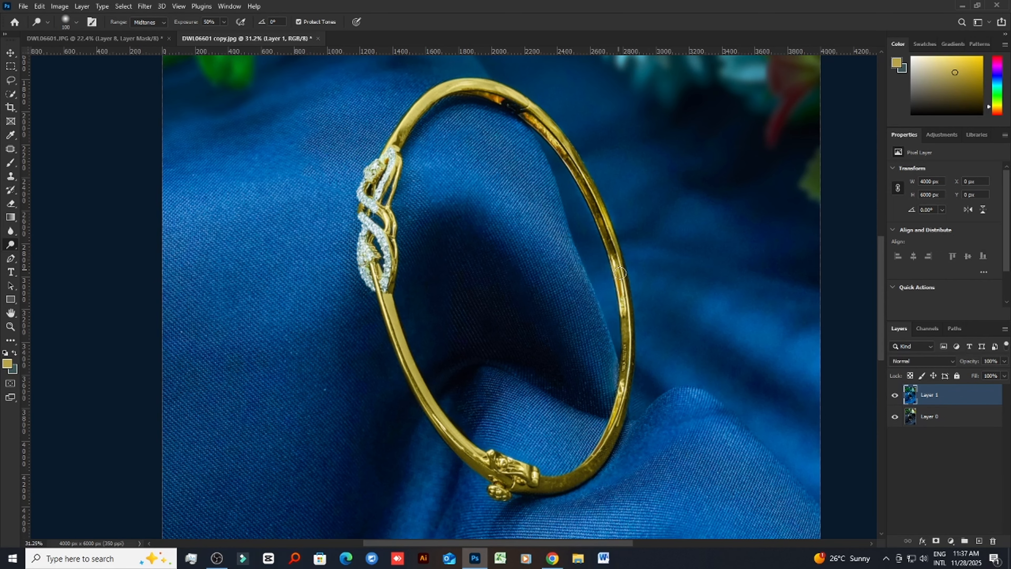
pyautogui.moveTo(620, 273); pyautogui.dragTo(628, 368)
pyautogui.moveTo(628, 326); pyautogui.dragTo(621, 392)
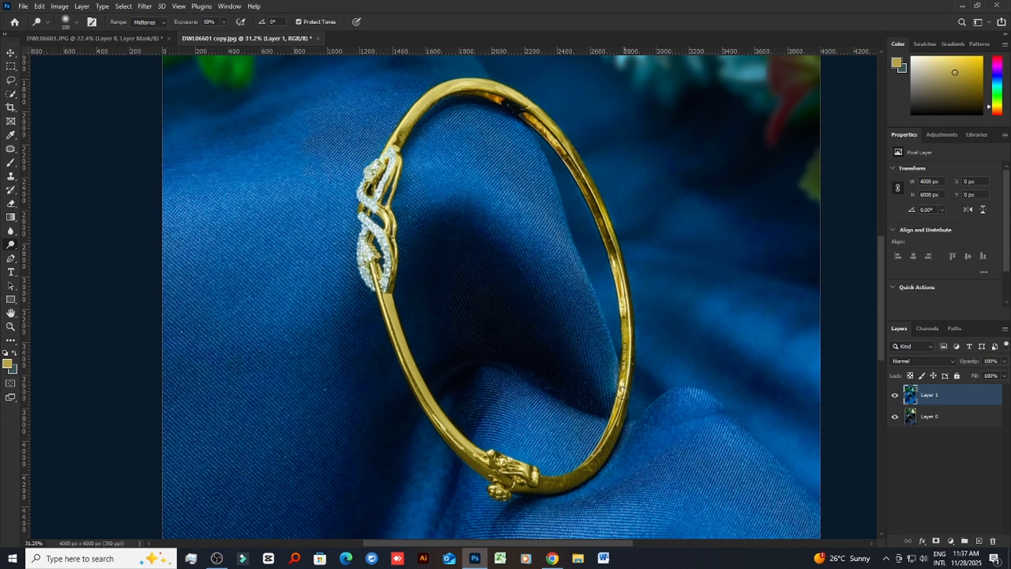
pyautogui.moveTo(613, 429)
pyautogui.mouseDown()
pyautogui.moveTo(575, 473)
pyautogui.moveTo(531, 480)
pyautogui.moveTo(583, 474)
pyautogui.moveTo(618, 422)
pyautogui.mouseUp()
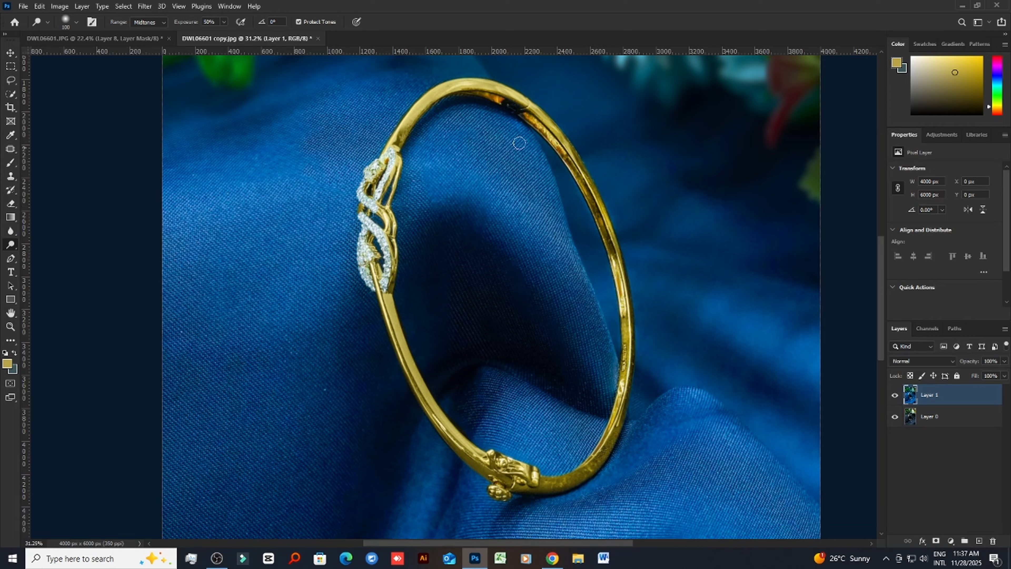
# Dodge the metal just above the diamond motif and the left arm from the motif down to the clasp
pyautogui.moveTo(400, 143); pyautogui.dragTo(409, 130)
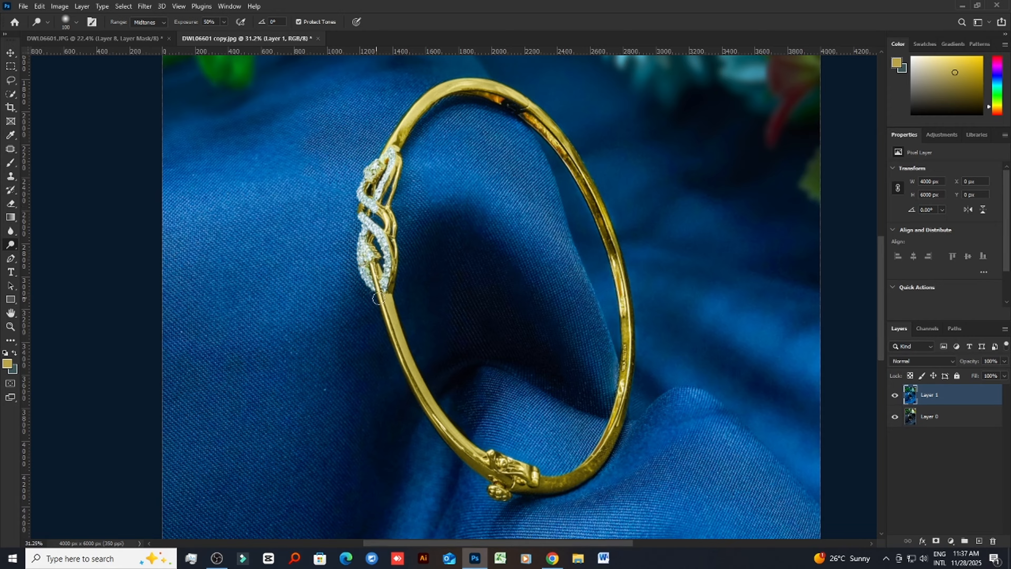
pyautogui.moveTo(378, 298)
pyautogui.mouseDown()
pyautogui.moveTo(444, 422)
pyautogui.moveTo(503, 480)
pyautogui.mouseUp()
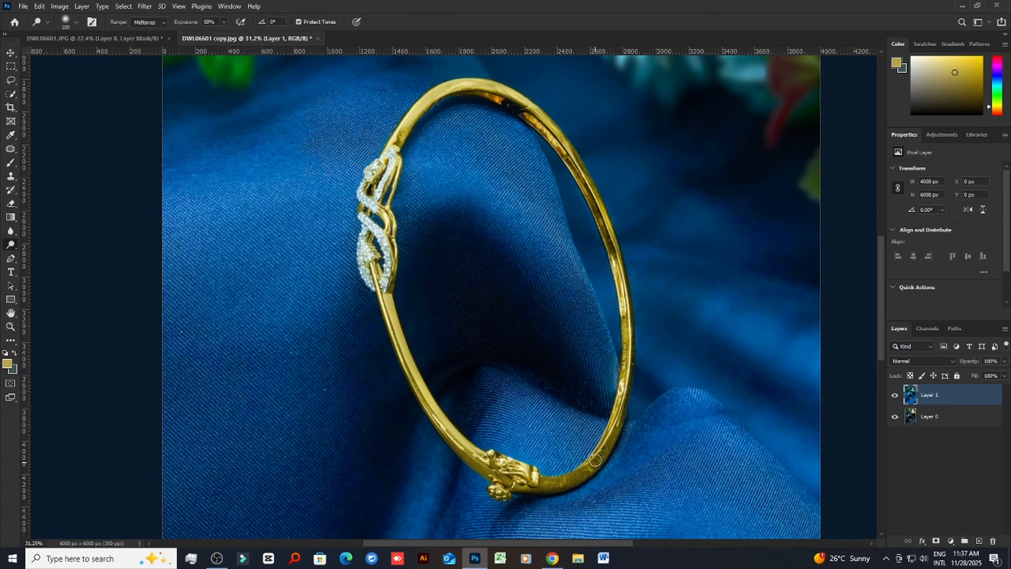
pyautogui.moveTo(633, 391)
pyautogui.mouseDown()
pyautogui.moveTo(631, 328)
pyautogui.moveTo(620, 386)
pyautogui.mouseUp()
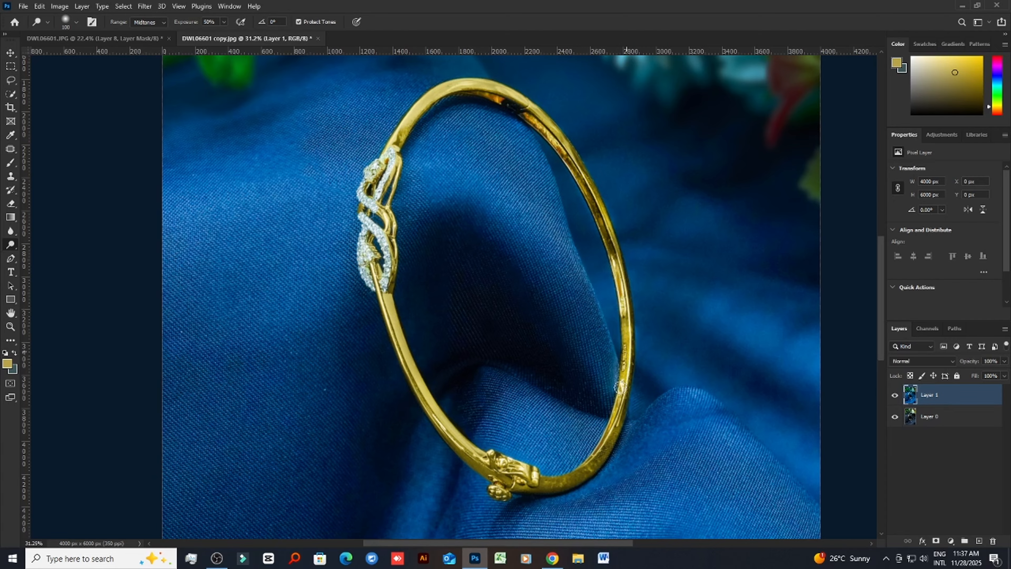
pyautogui.moveTo(609, 246)
pyautogui.mouseDown()
pyautogui.moveTo(580, 162)
pyautogui.moveTo(569, 169)
pyautogui.moveTo(624, 288)
pyautogui.mouseUp()
pyautogui.hotkey('ctrl', 'z')
pyautogui.hotkey('ctrl', 'z')
# Dodge the upper stretch of the bracelet's right arm once more and deselect Layer 1
pyautogui.moveTo(584, 184); pyautogui.dragTo(596, 209)
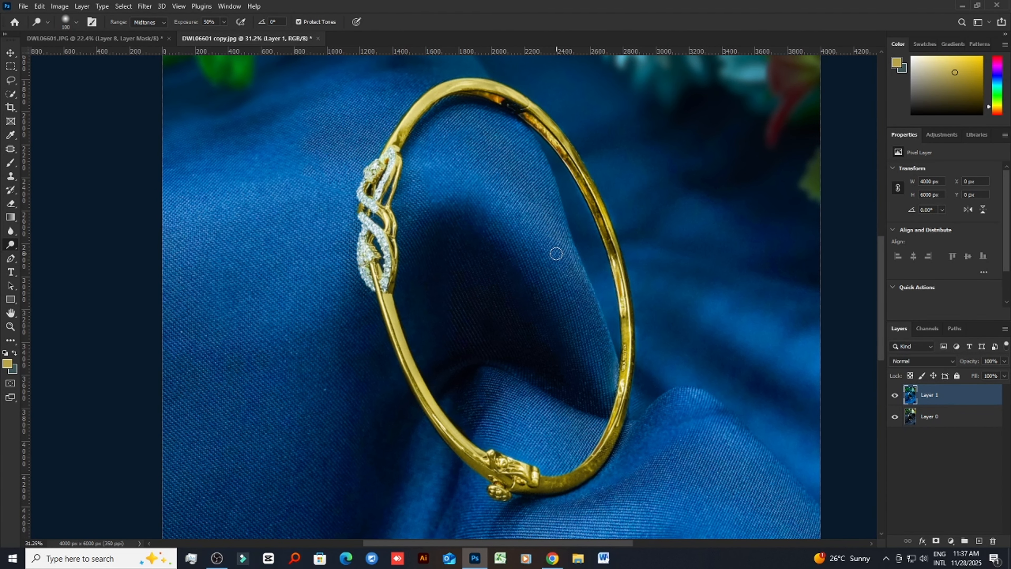
pyautogui.scroll(-2, 438, 285)
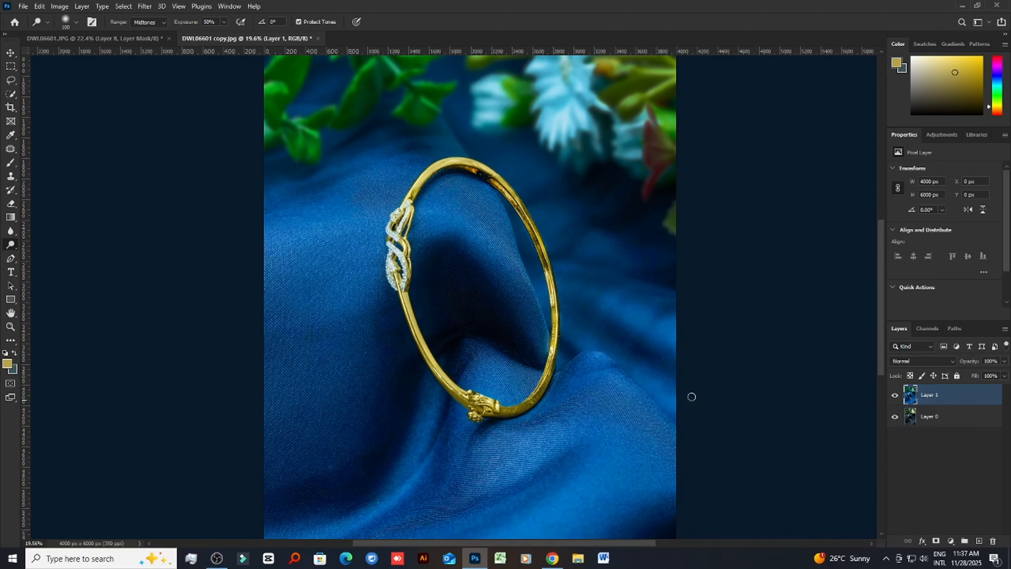
pyautogui.click(947, 406)
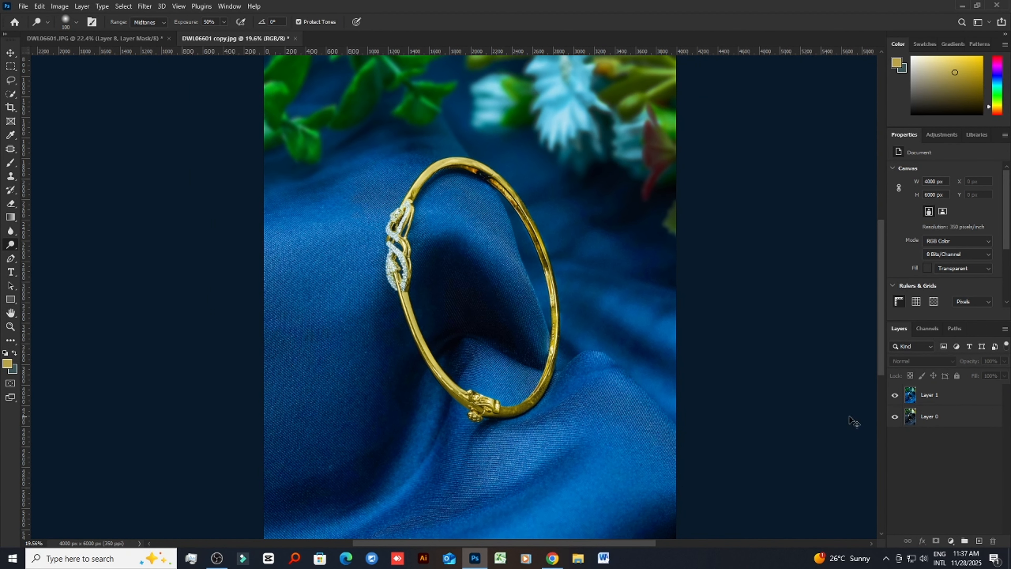
# Examine the retouched bracelet as a whole and up close, checking the diamond motif, the band and the clasp
pyautogui.scroll(-1, 383, 380)
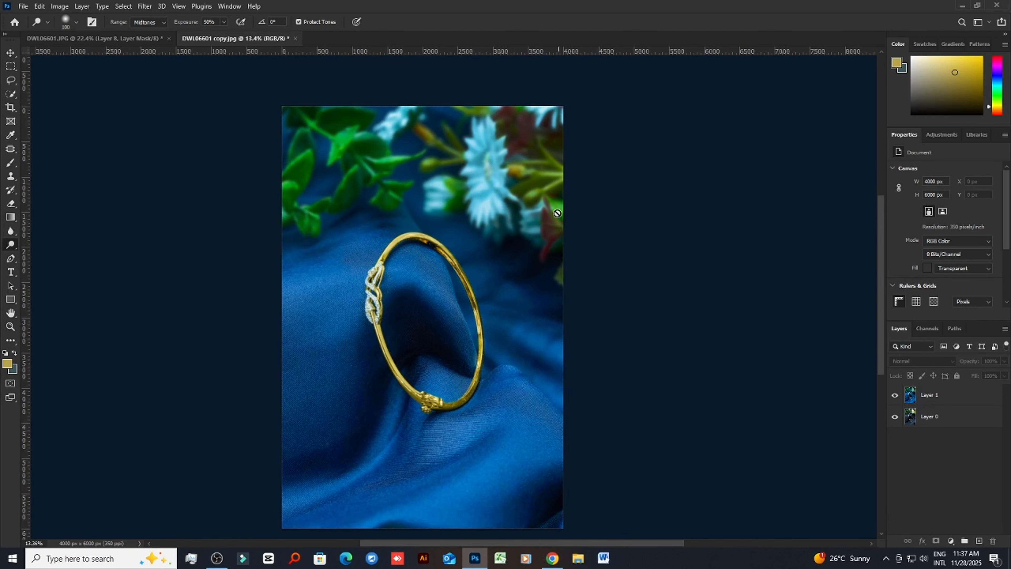
pyautogui.scroll(1, 429, 226)
pyautogui.click(10, 54)
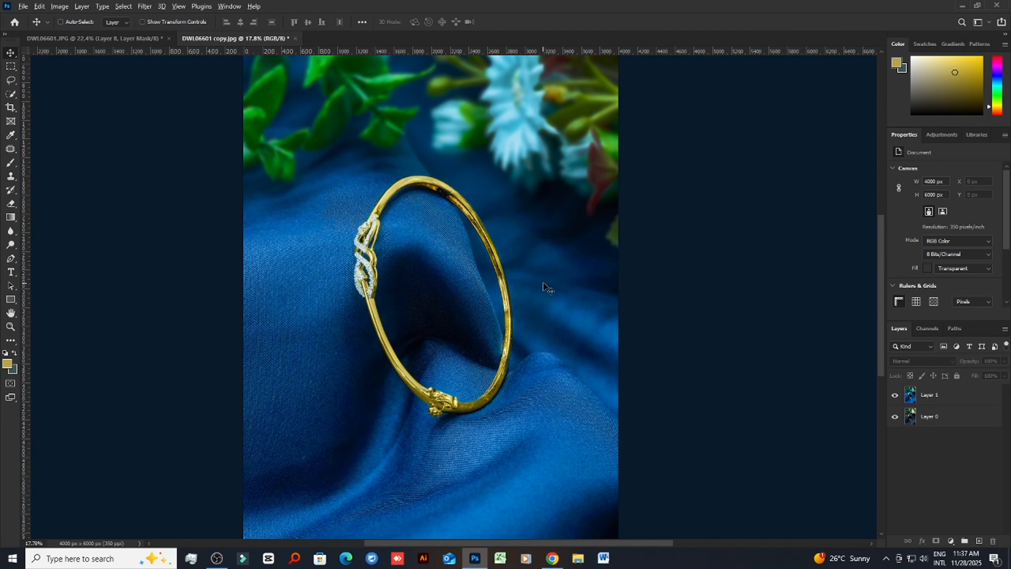
pyautogui.scroll(-1, 543, 284)
pyautogui.scroll(2, 445, 279)
pyautogui.scroll(6, 452, 278)
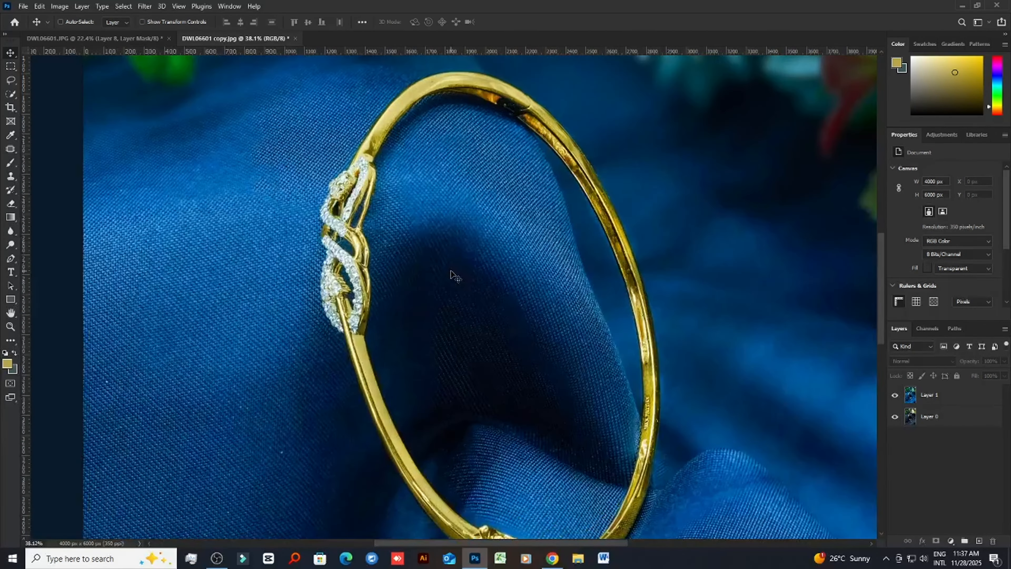
pyautogui.scroll(-3, 408, 246)
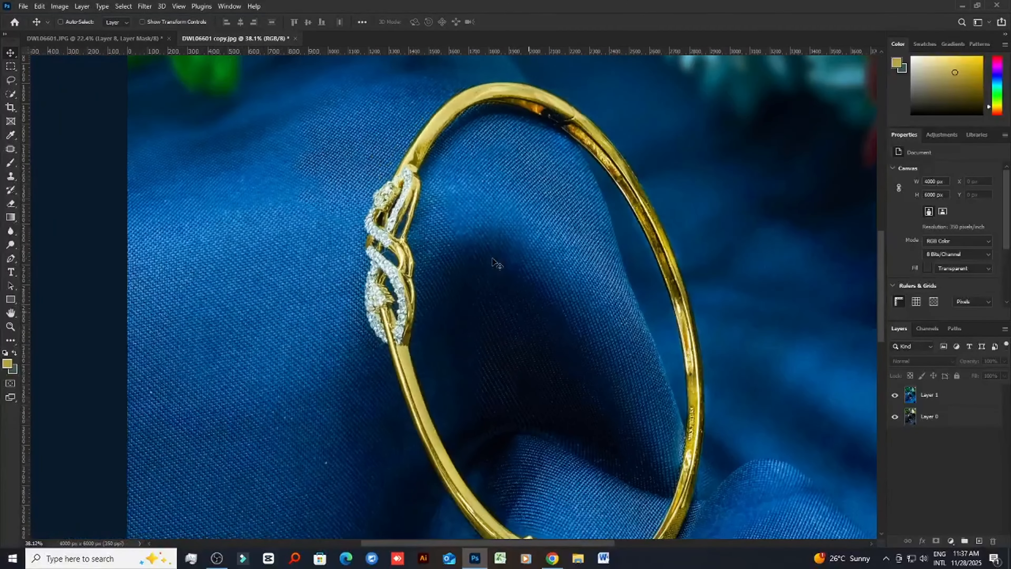
pyautogui.scroll(-2, 489, 261)
pyautogui.scroll(3, 480, 219)
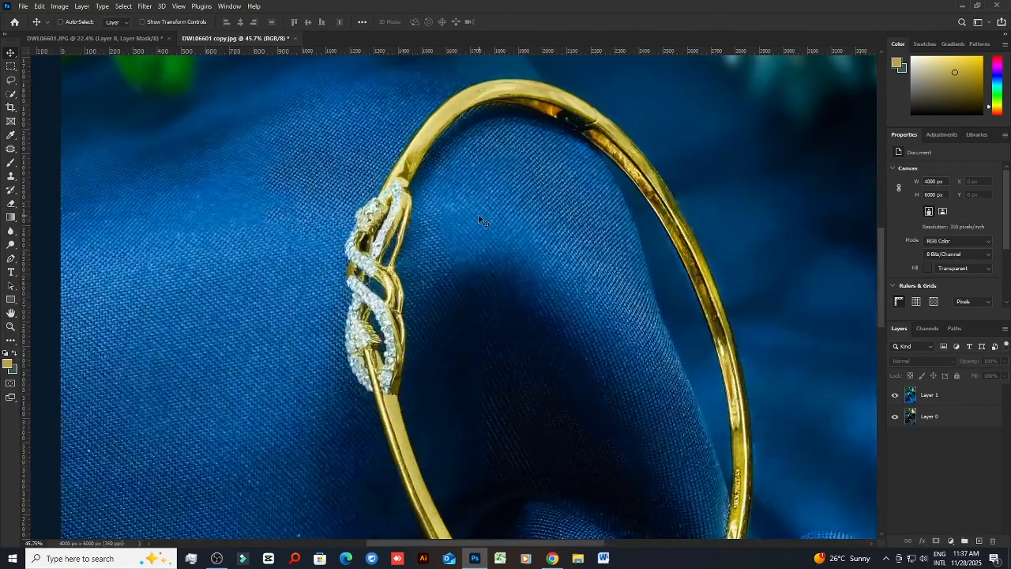
pyautogui.scroll(2, 531, 230)
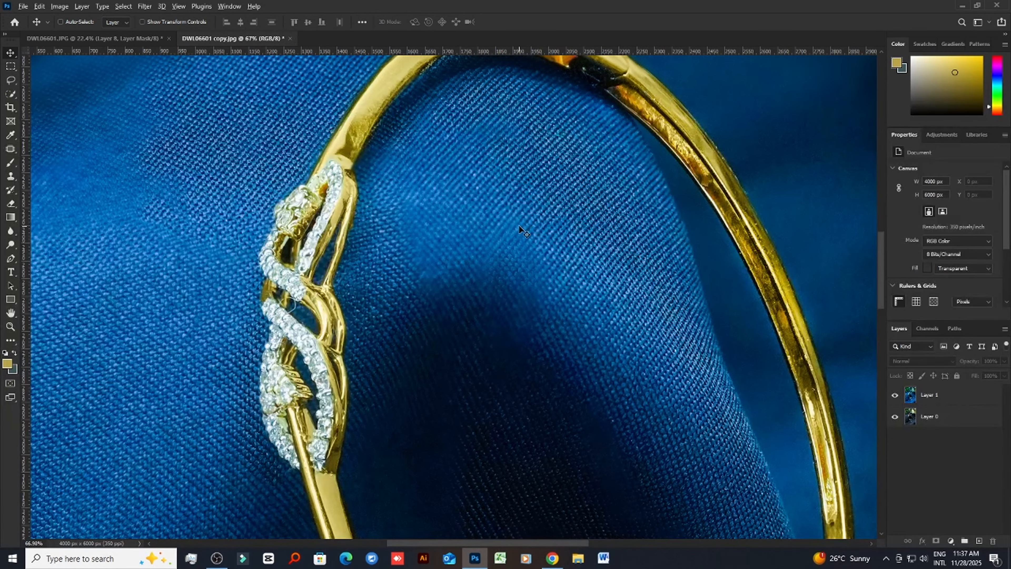
pyautogui.scroll(-3, 518, 226)
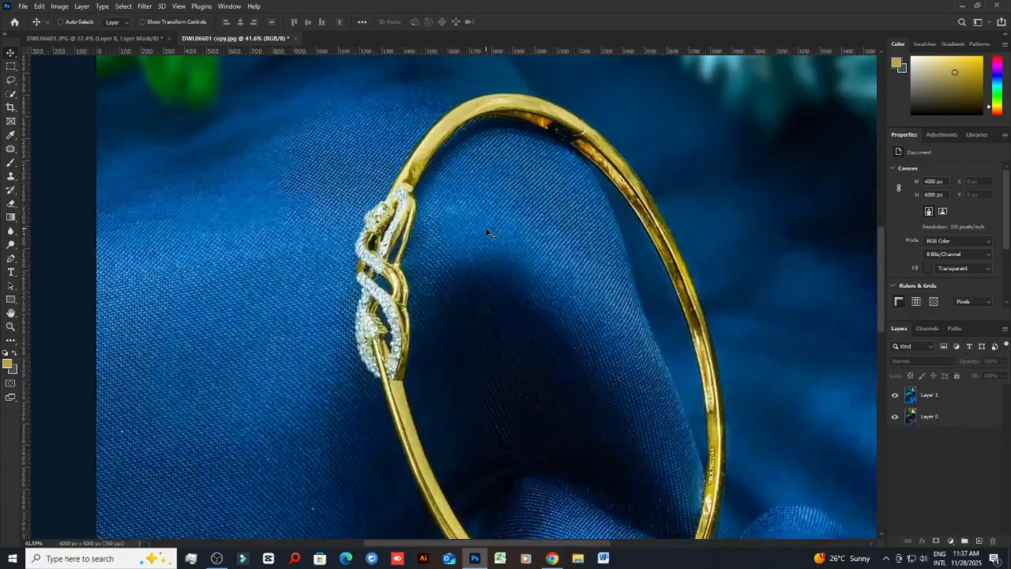
pyautogui.scroll(4, 490, 234)
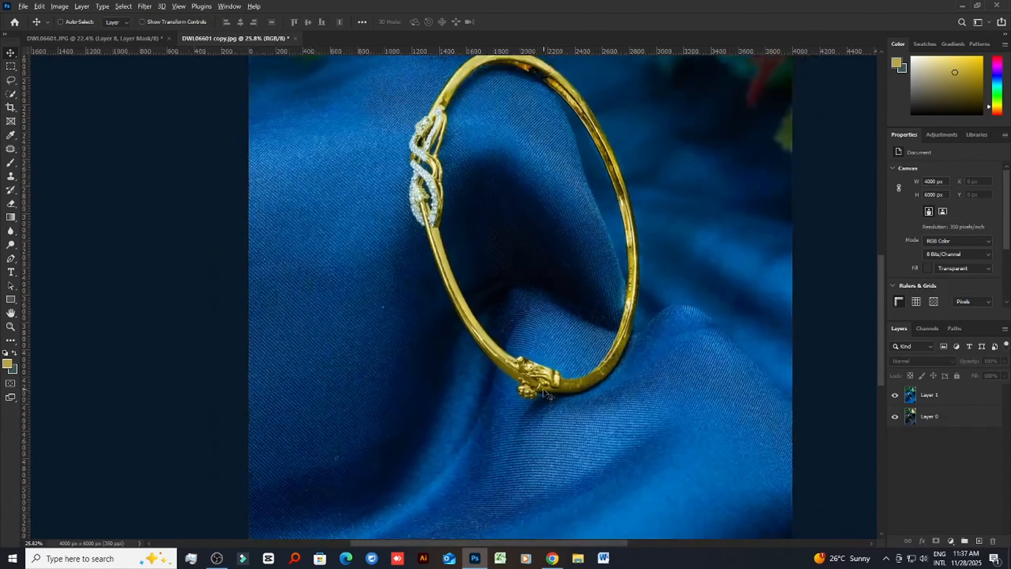
pyautogui.scroll(3, 551, 365)
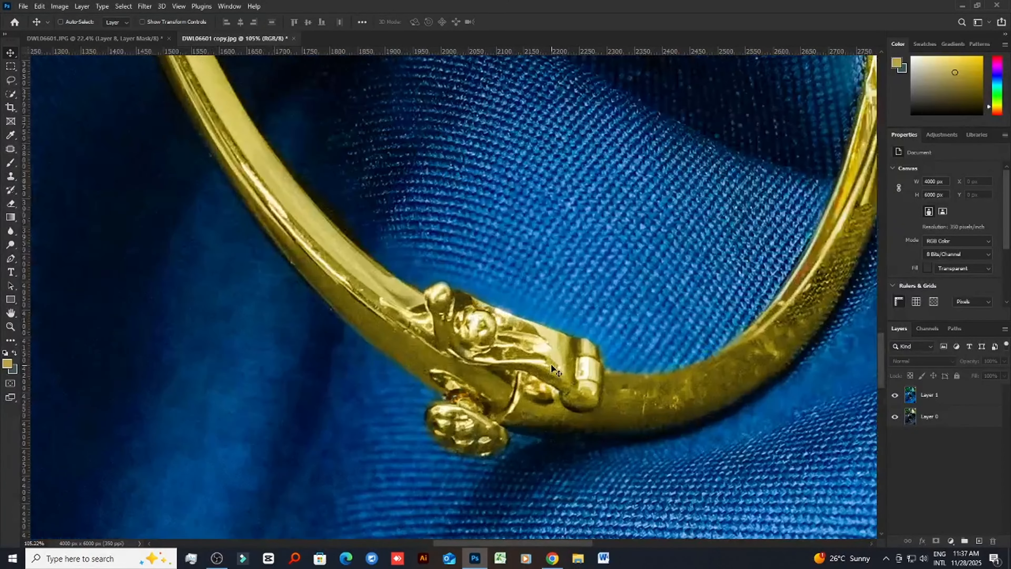
pyautogui.scroll(-2, 551, 365)
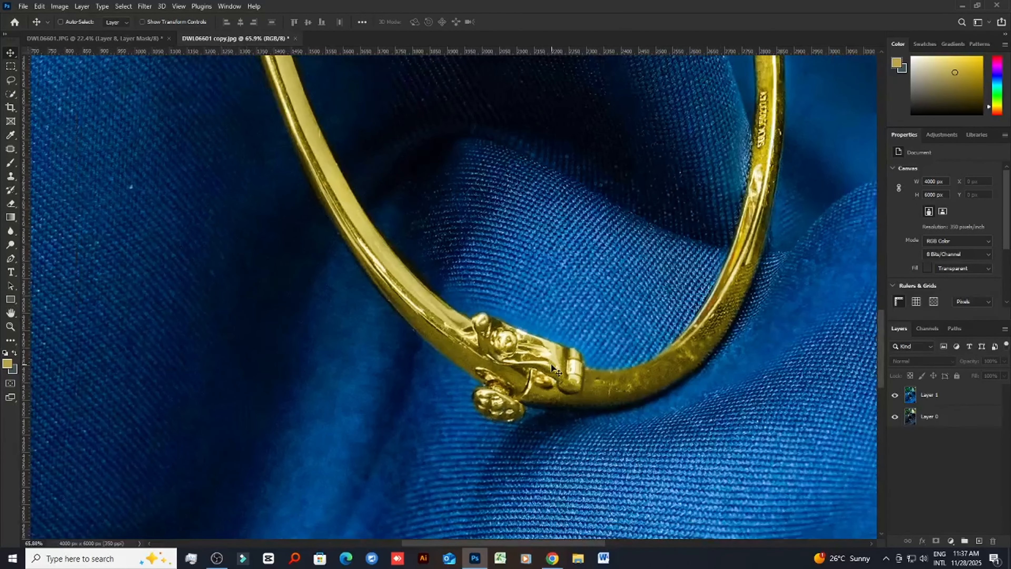
pyautogui.scroll(-4, 555, 371)
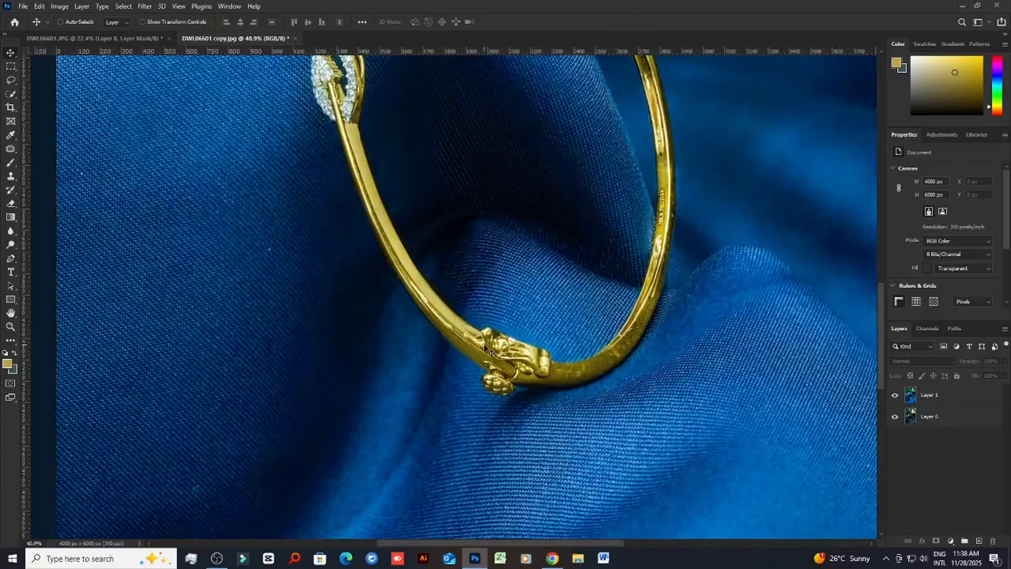